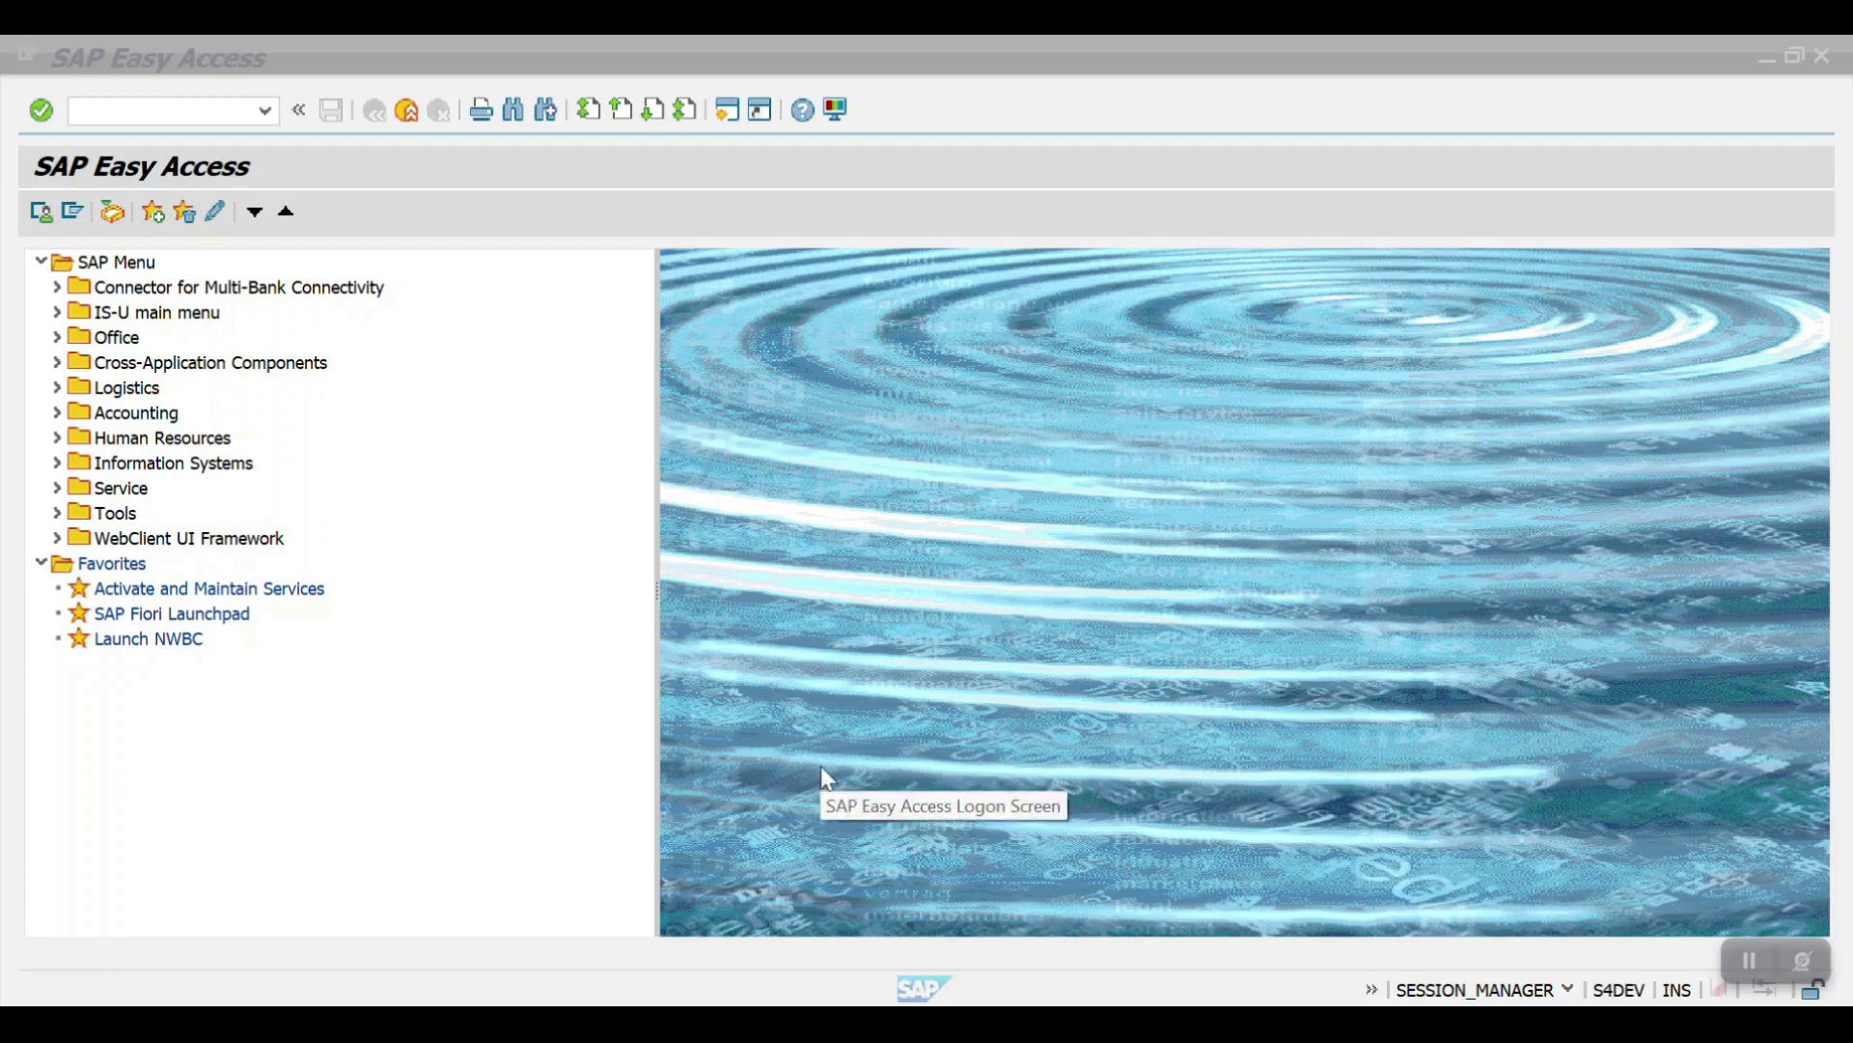
# Expand the SAP menu through Accounting and Financial Accounting down to the contents of Accounts Receivable.
pyautogui.click(118, 415)
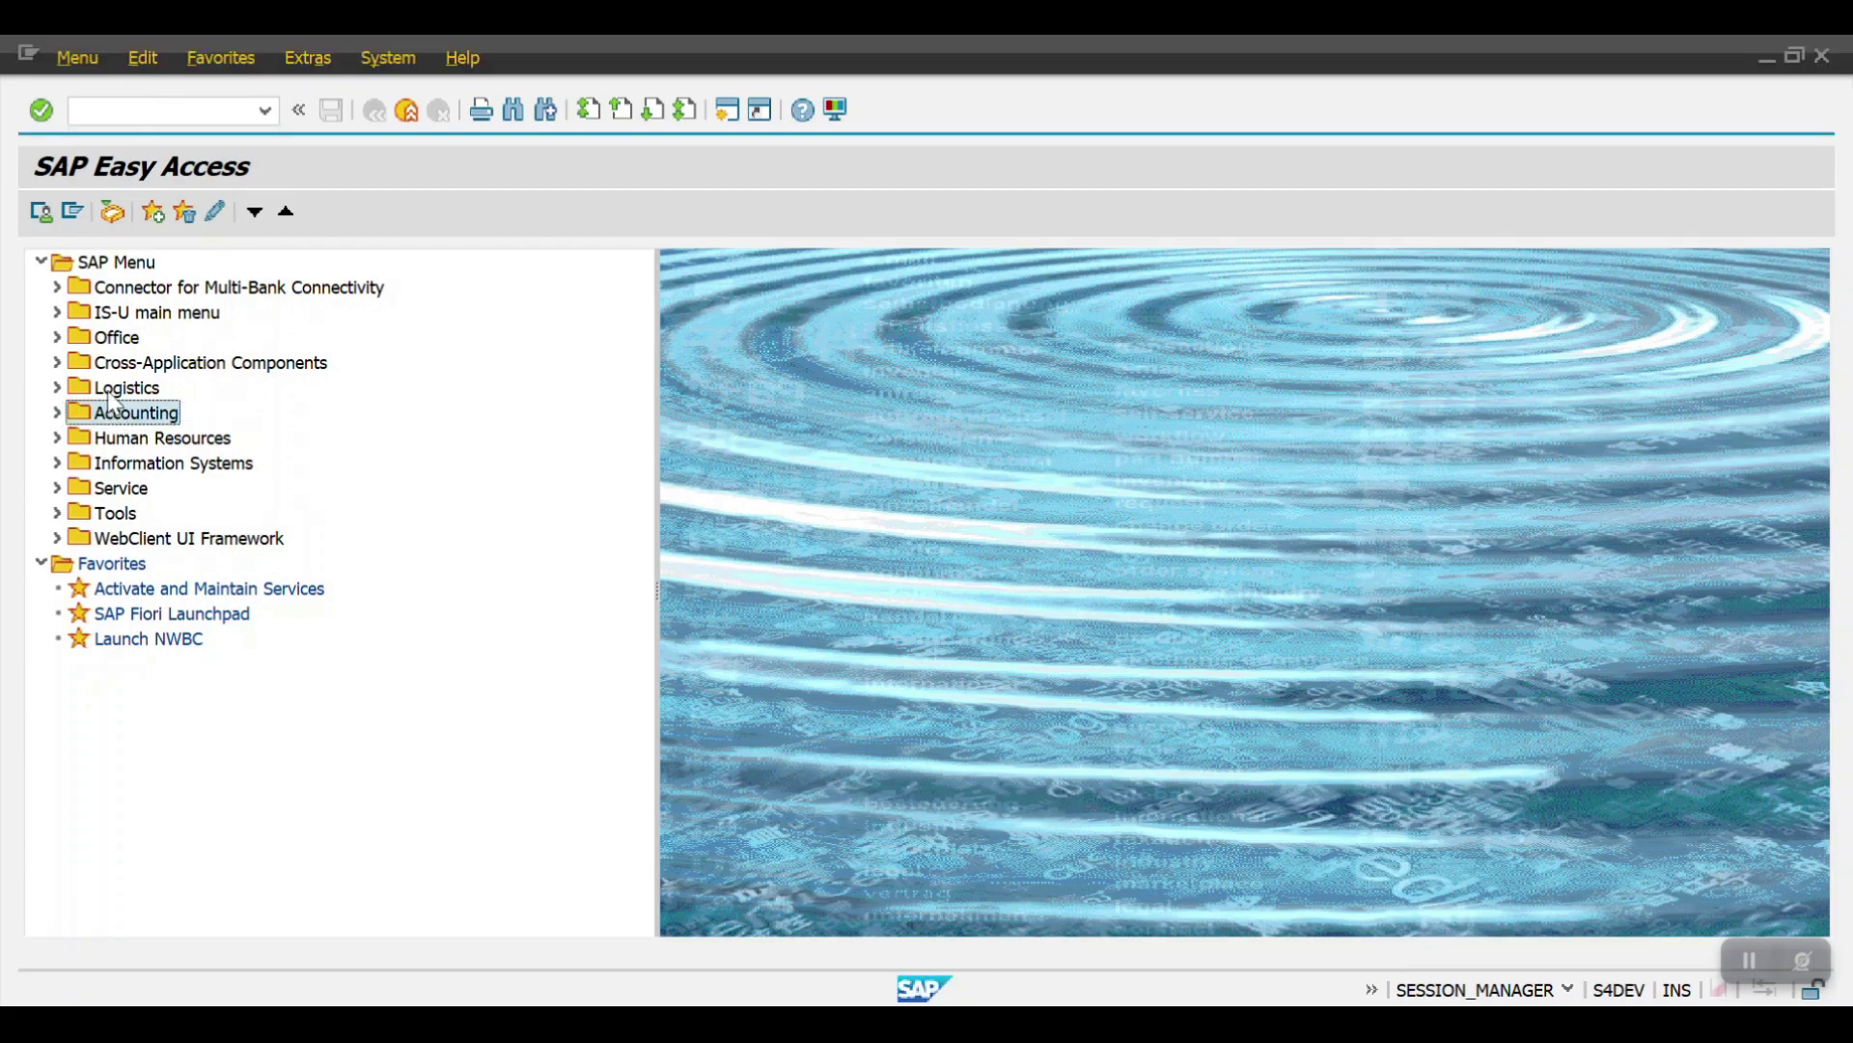
pyautogui.press('Right')
pyautogui.press('Down')
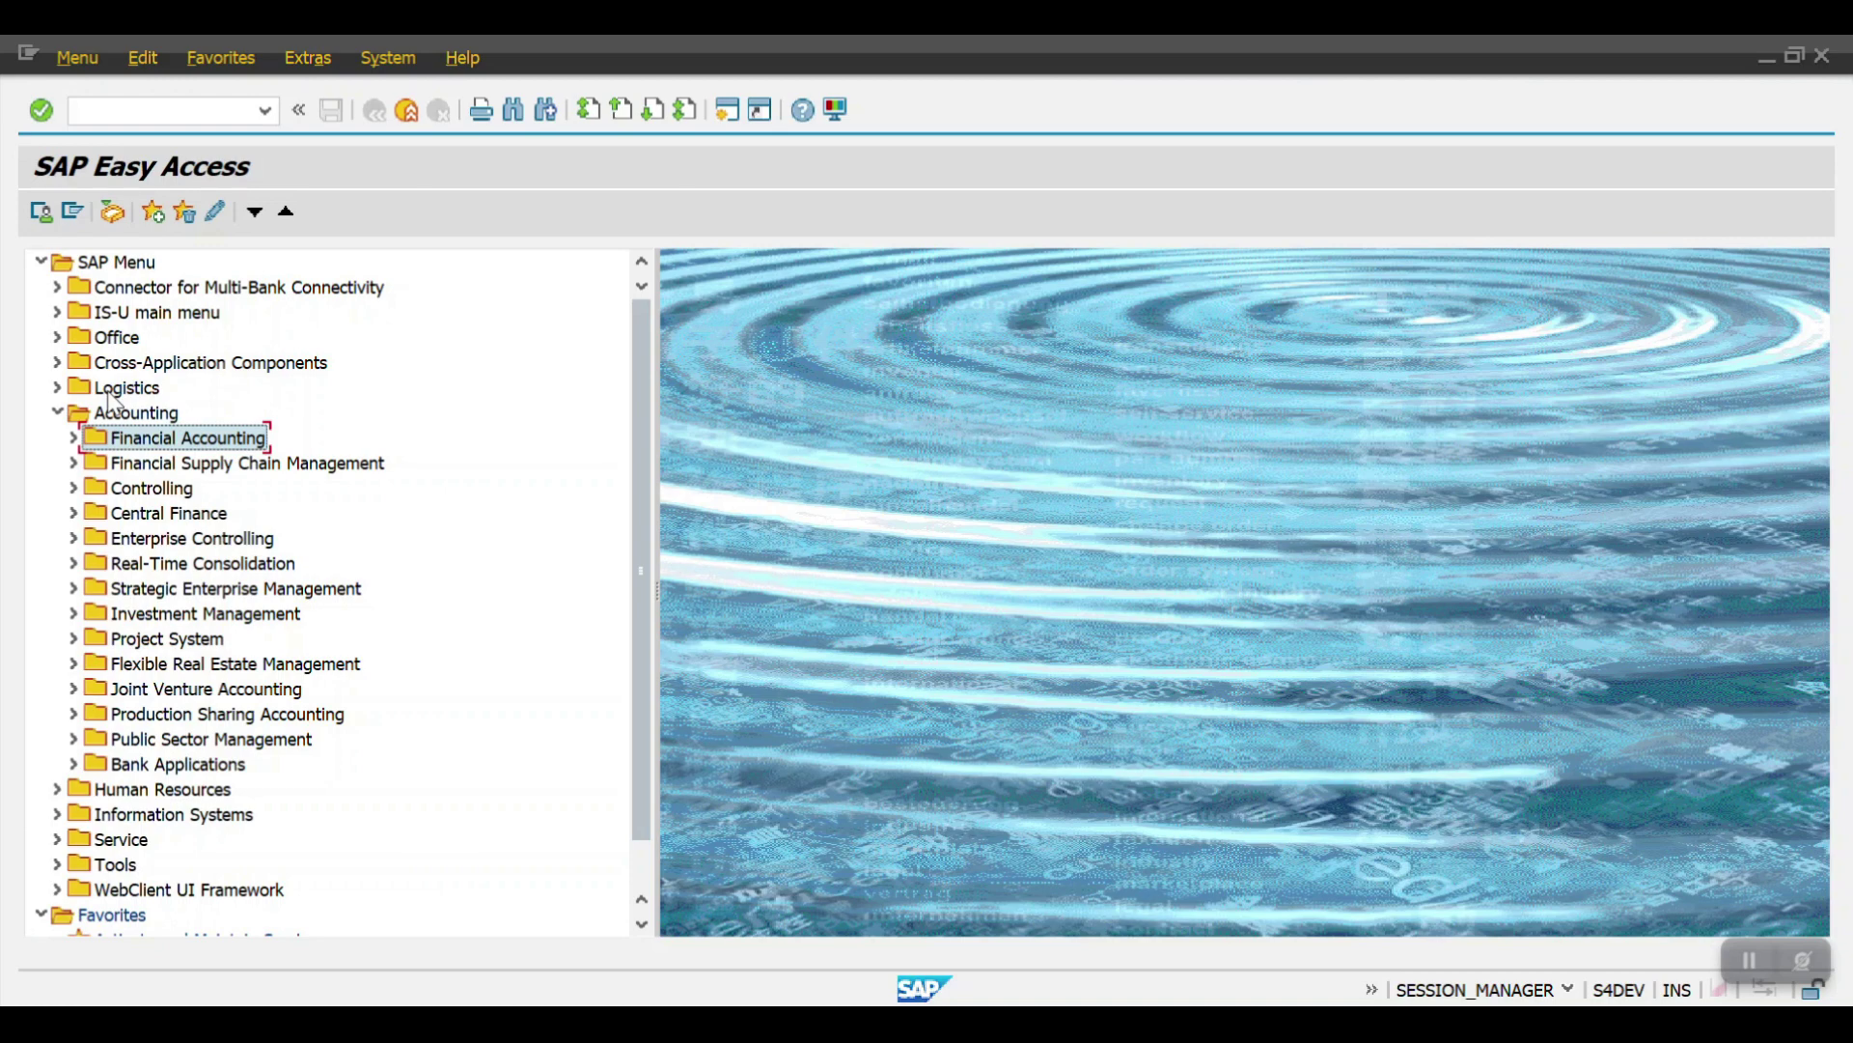
pyautogui.press('Right')
pyautogui.press('Down')
pyautogui.press('Down')
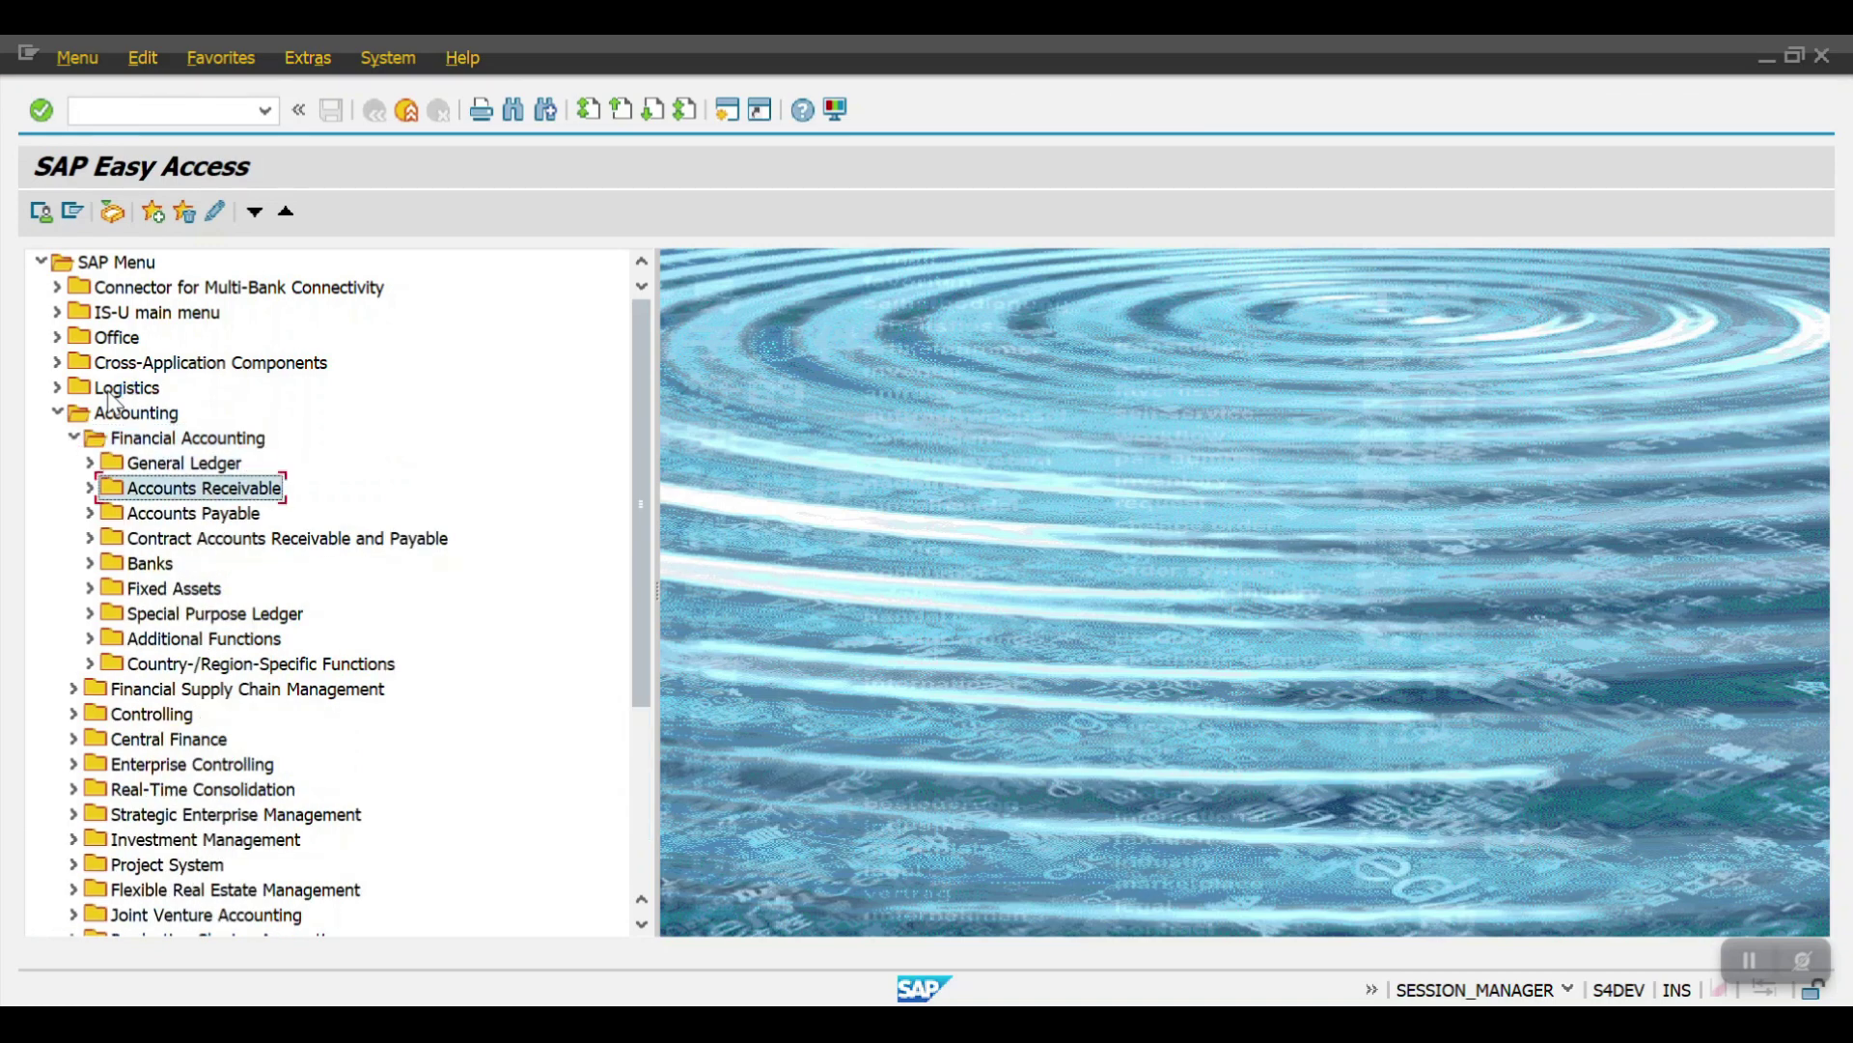
pyautogui.press('Right')
# Open the Dunning transaction from the Periodic Processing folder of Accounts Receivable.
pyautogui.press('Down')
pyautogui.press('Down')
pyautogui.press('Down')
pyautogui.press('Down')
pyautogui.press('Down')
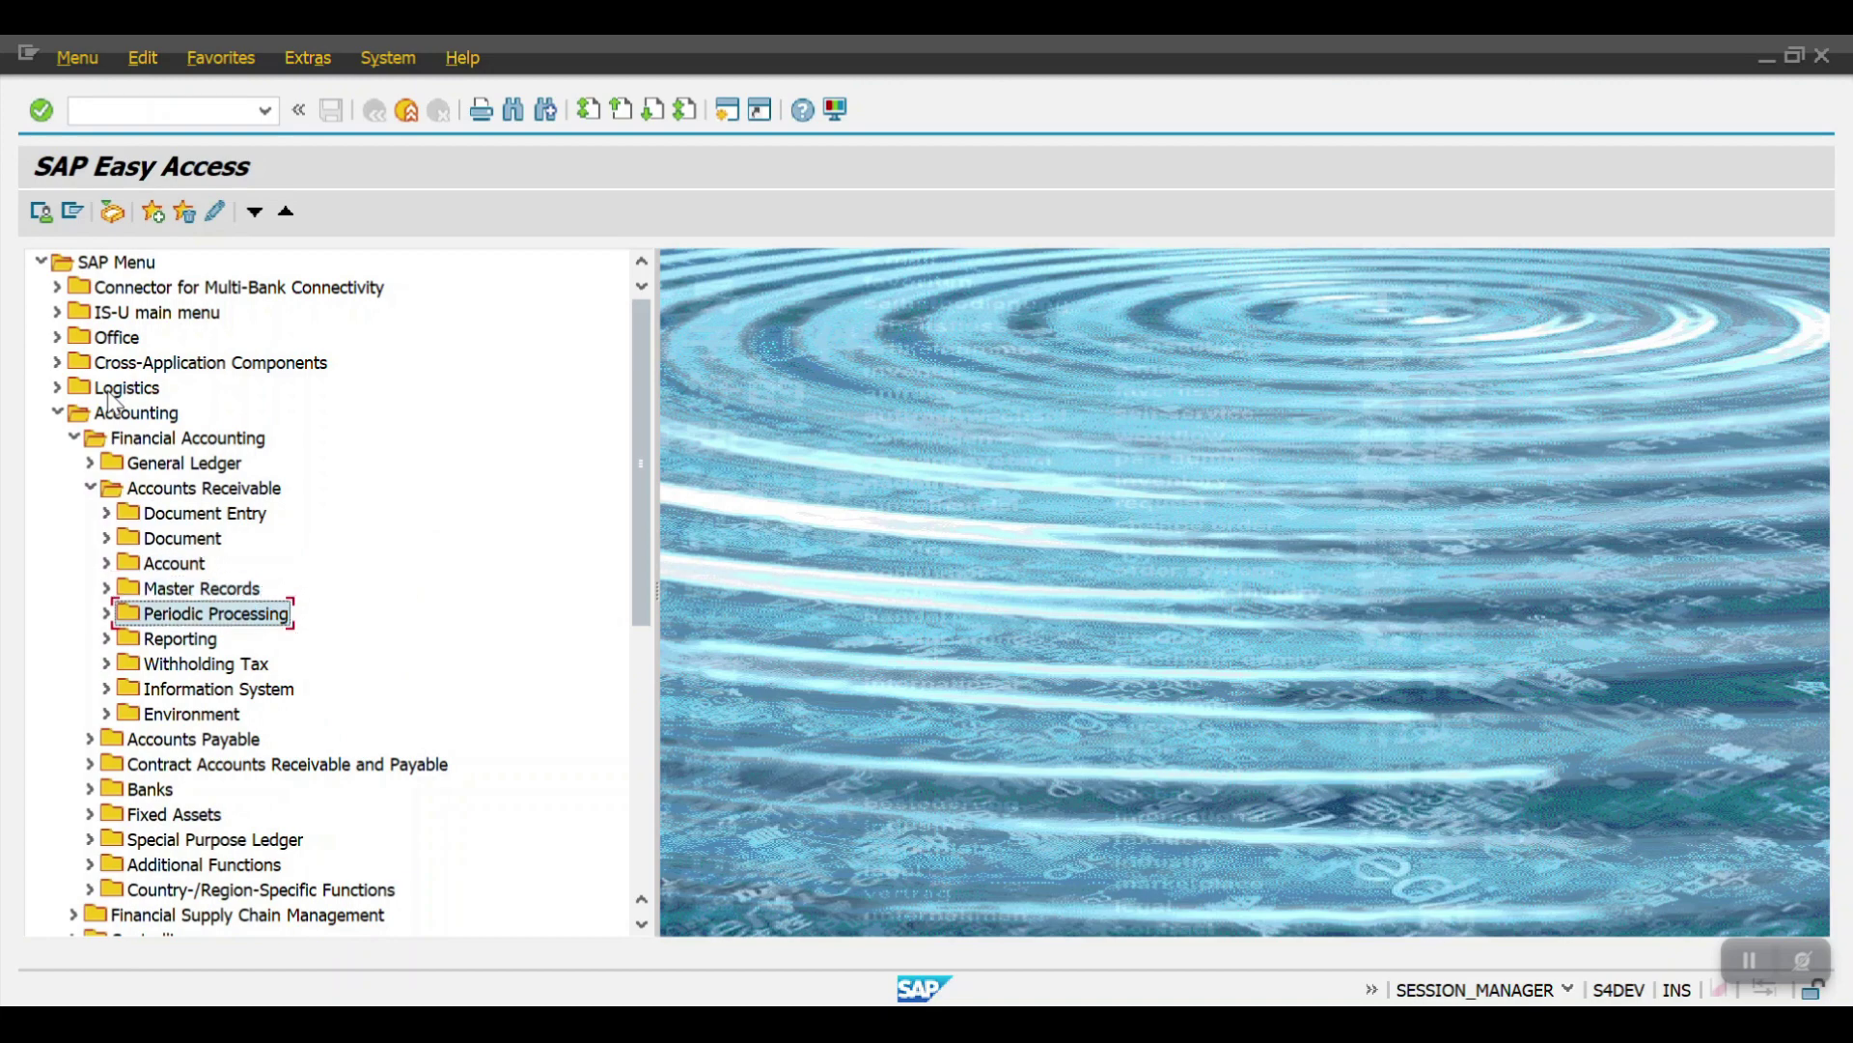
pyautogui.press('Right')
pyautogui.press('Down')
pyautogui.press('Down')
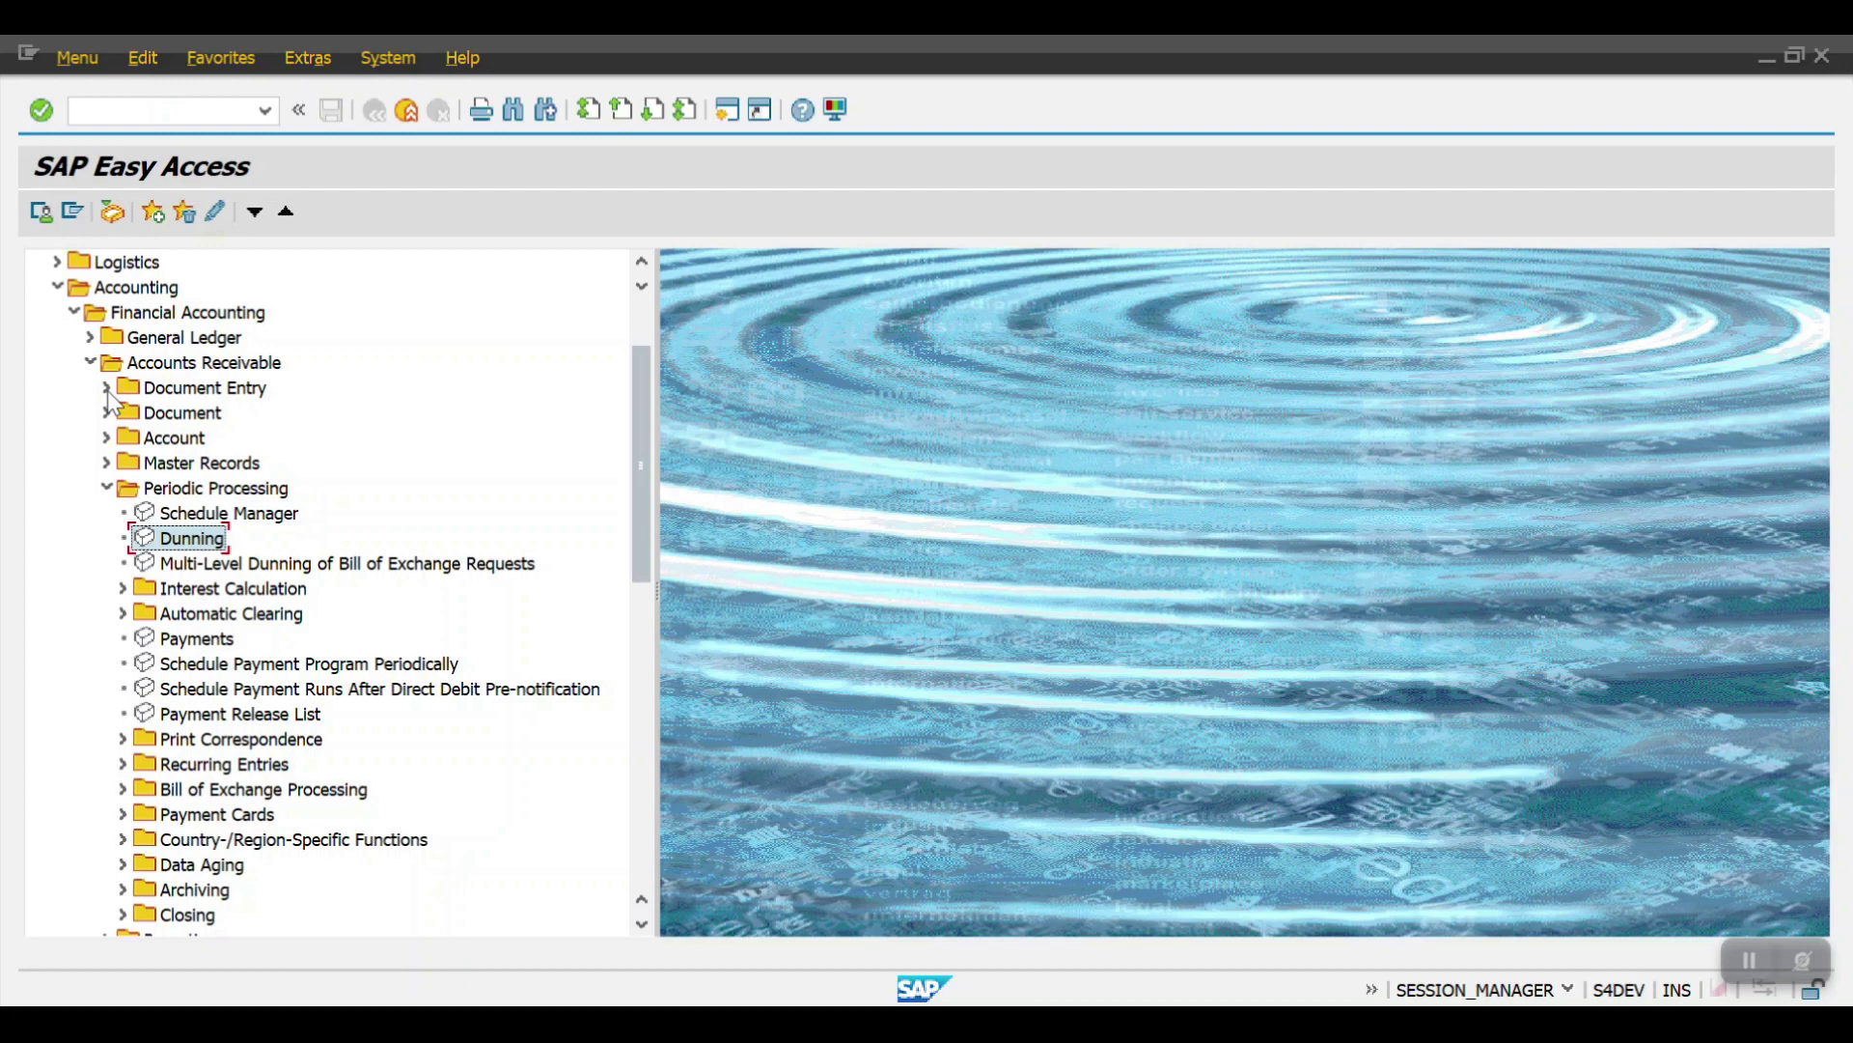
pyautogui.doubleClick(174, 543)
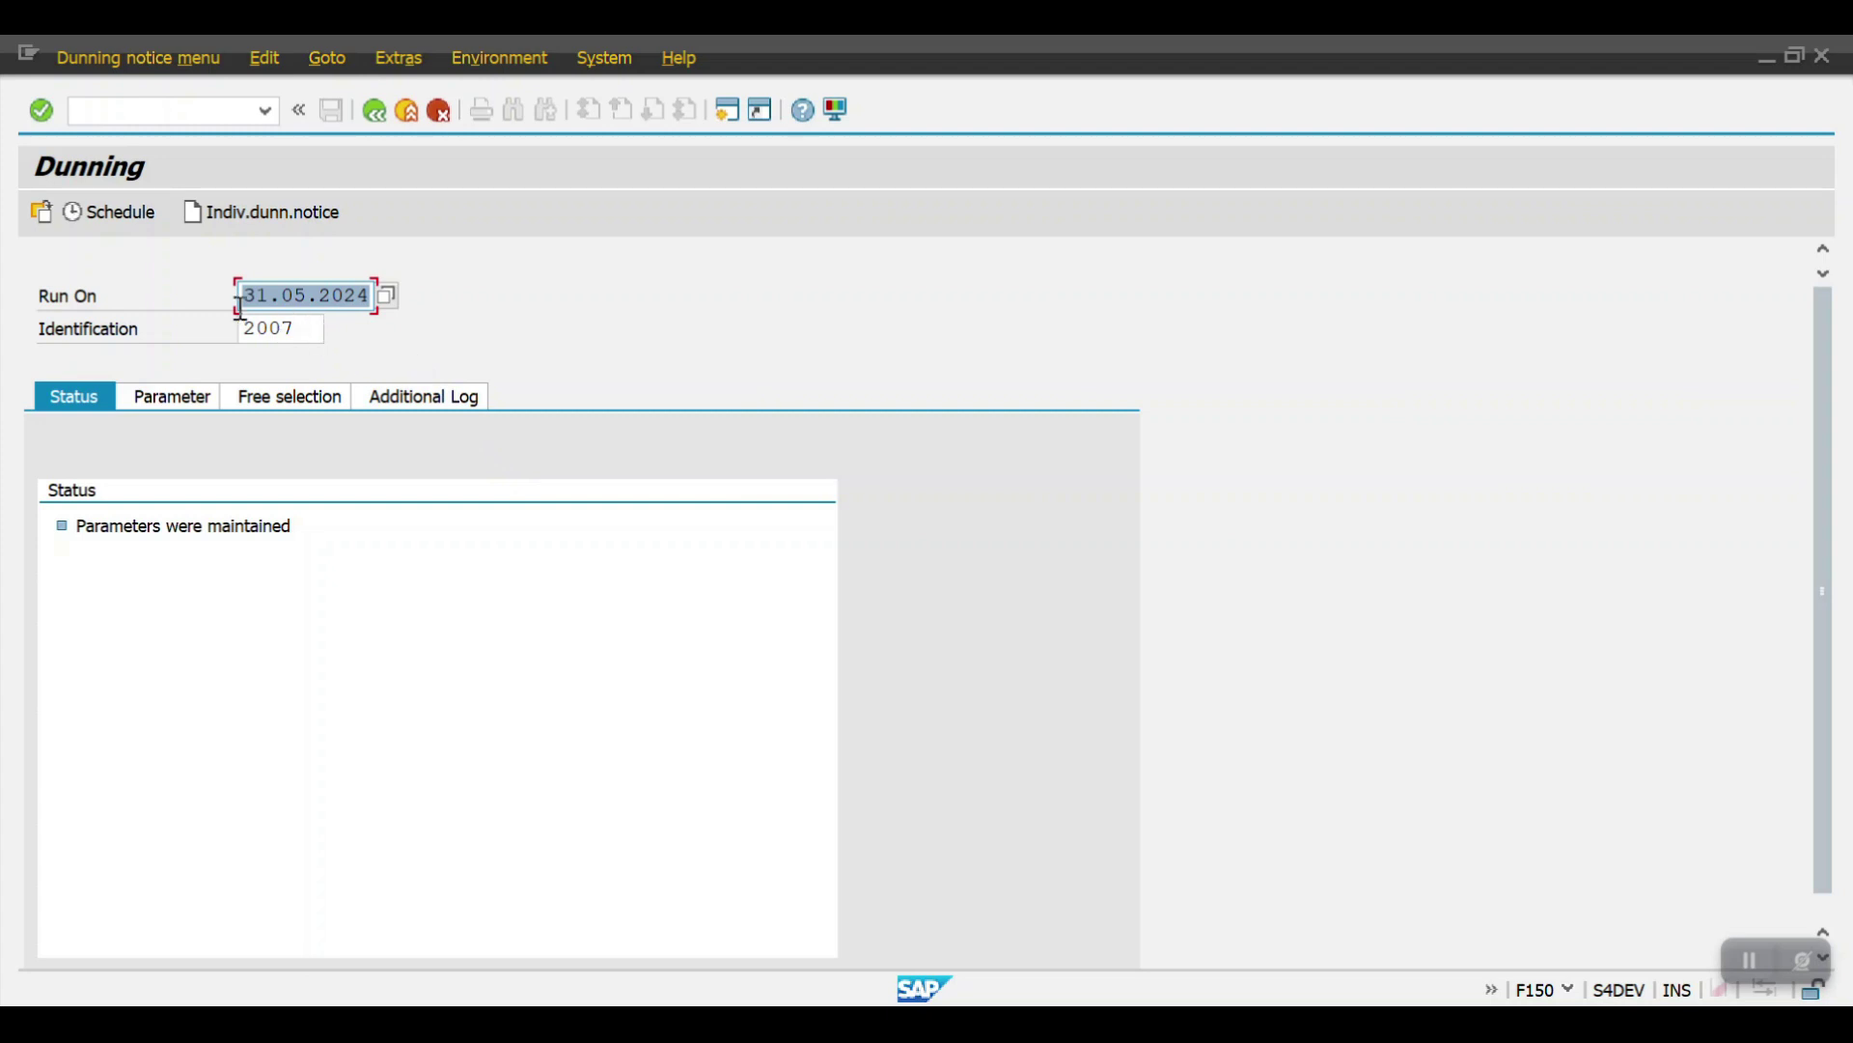
# Identify the new dunning run as 2008 with the run date 31.05.2024.
pyautogui.moveTo(250, 299); pyautogui.dragTo(382, 295)
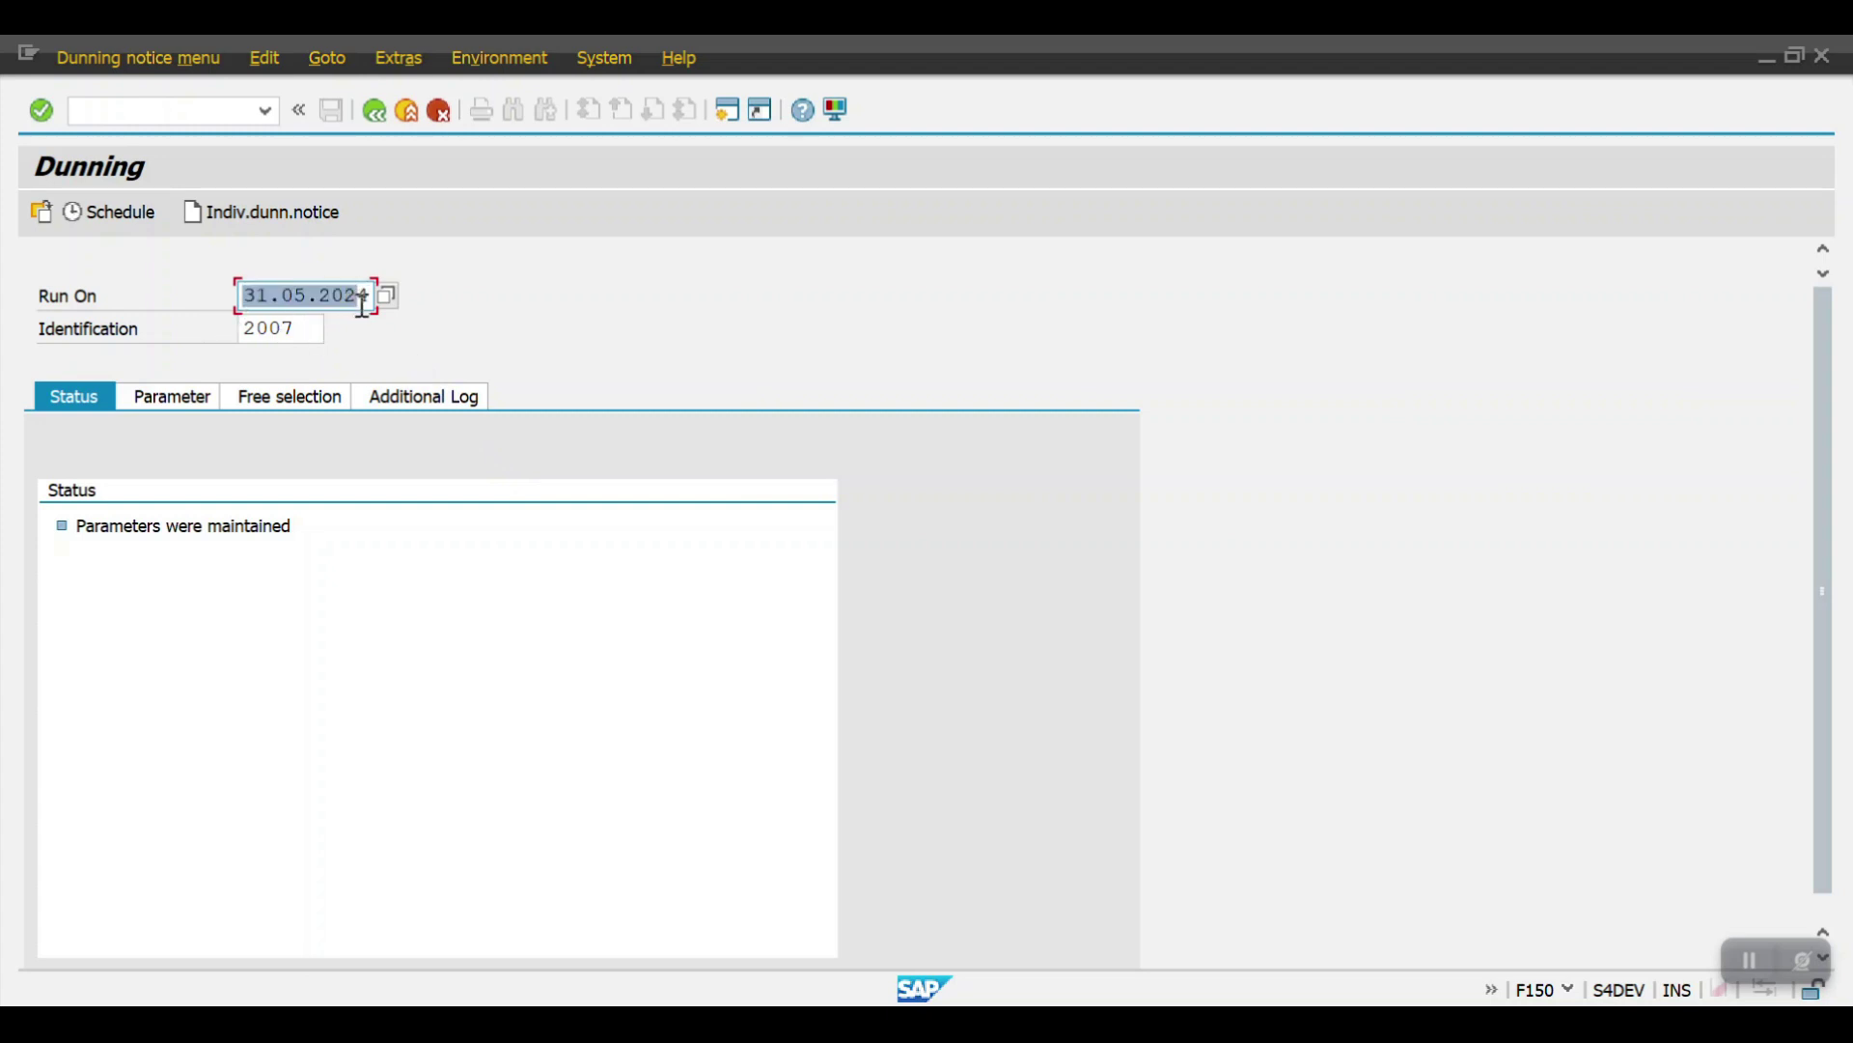
pyautogui.click(299, 329)
pyautogui.press('BackSpace')
pyautogui.write('8')
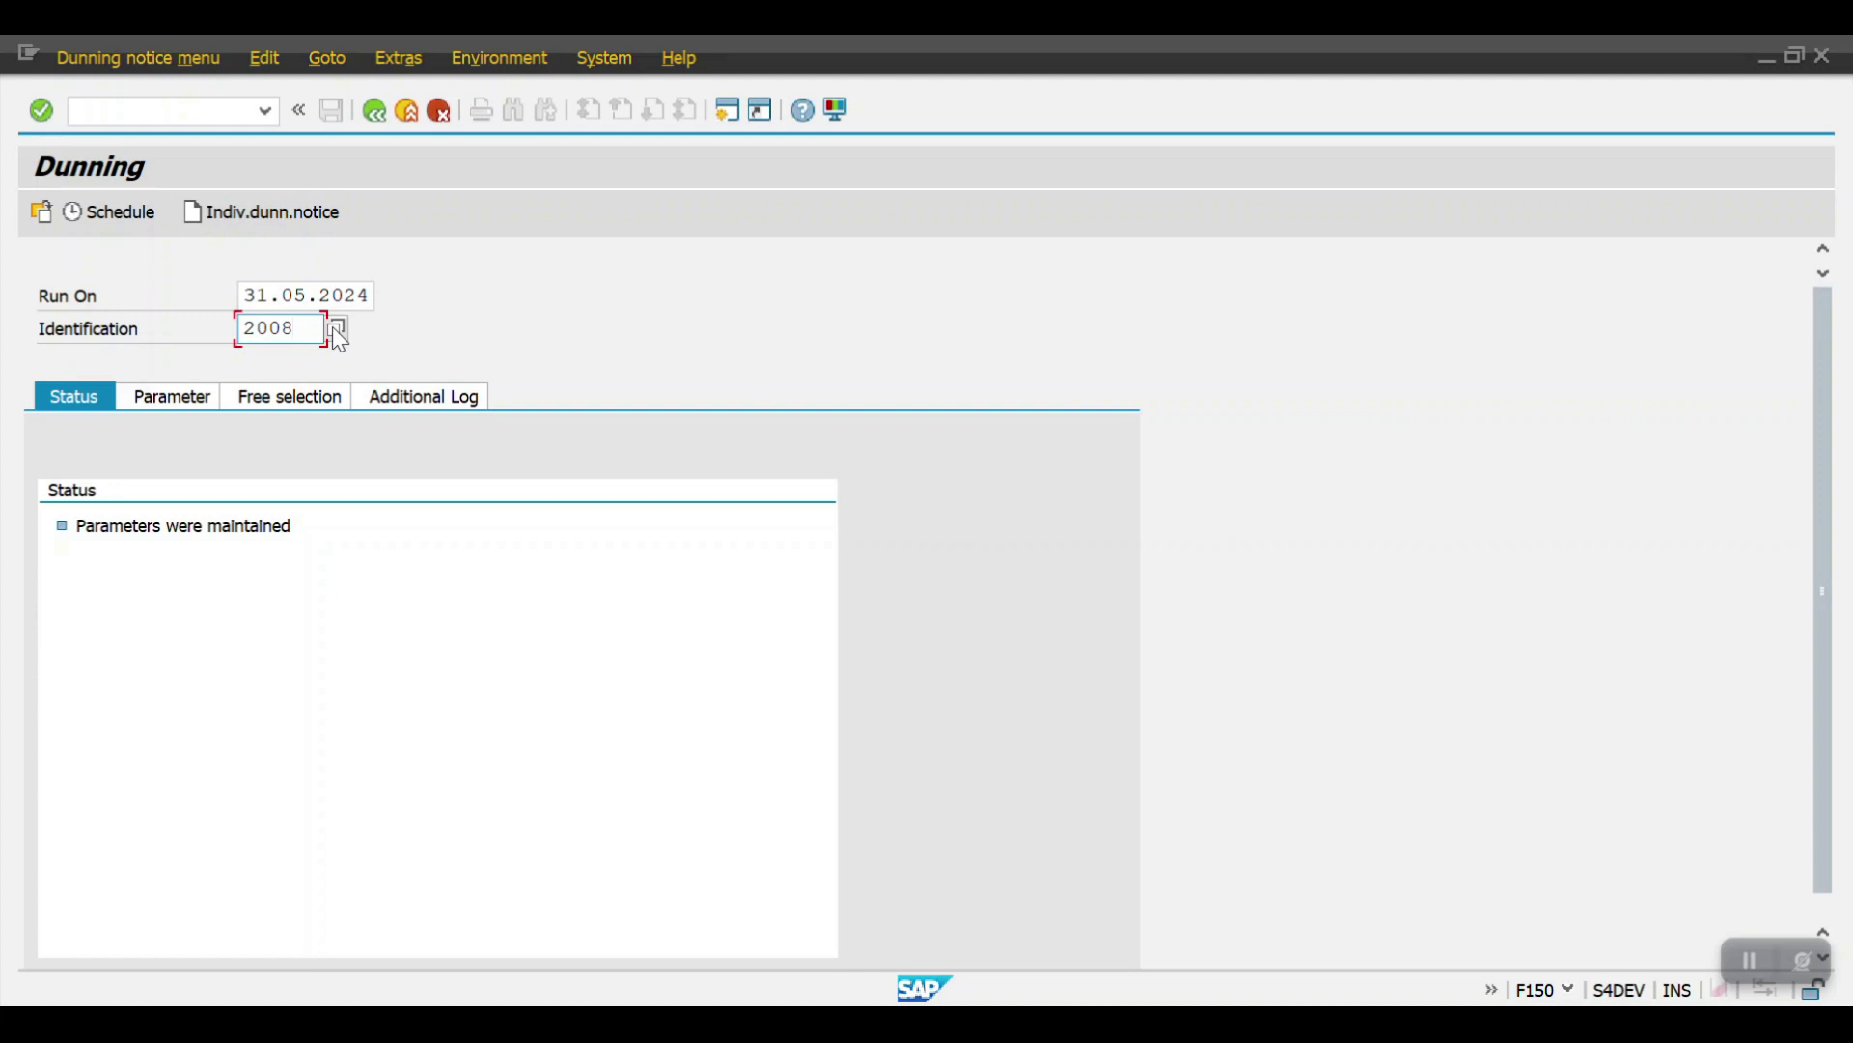
pyautogui.press('Return')
# In the run's parameters, set the dunning date and the documents posted up to date to 31.05.2024, and the company code to 2000.
pyautogui.click(176, 403)
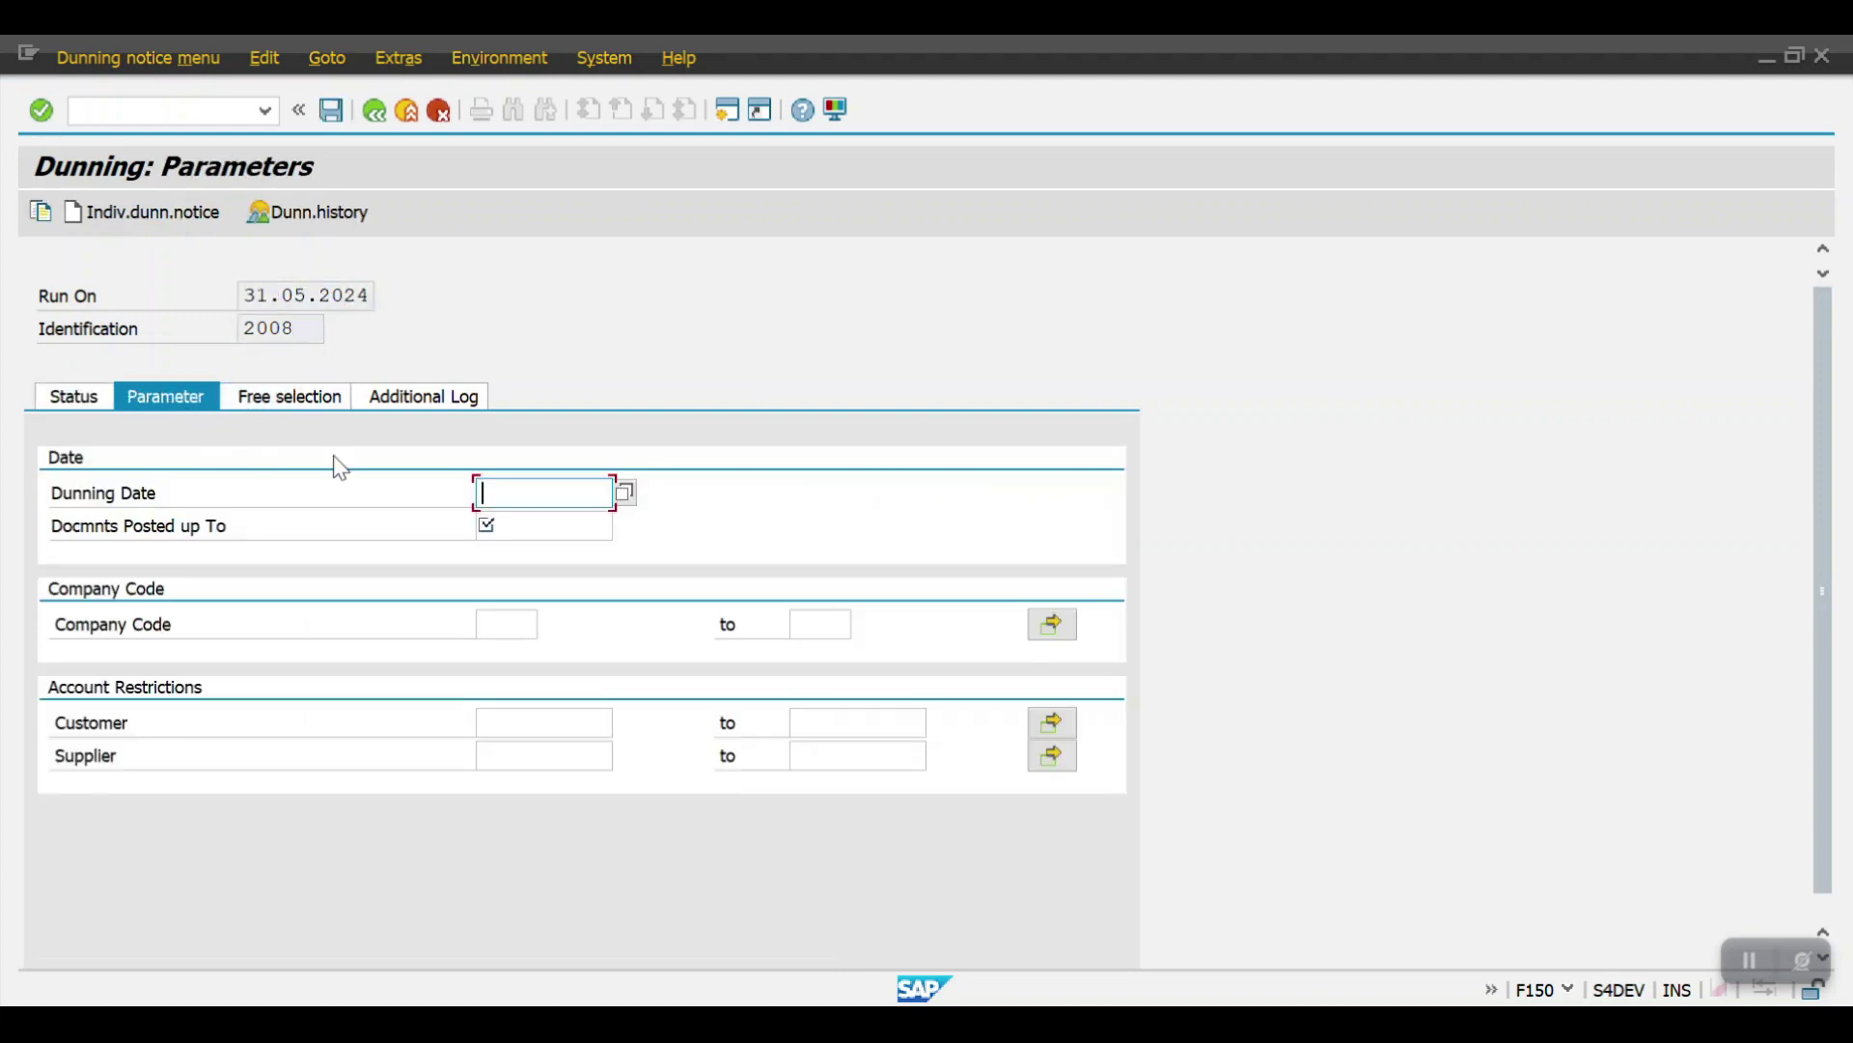
pyautogui.click(519, 495)
pyautogui.click(518, 519)
pyautogui.click(518, 527)
pyautogui.click(535, 553)
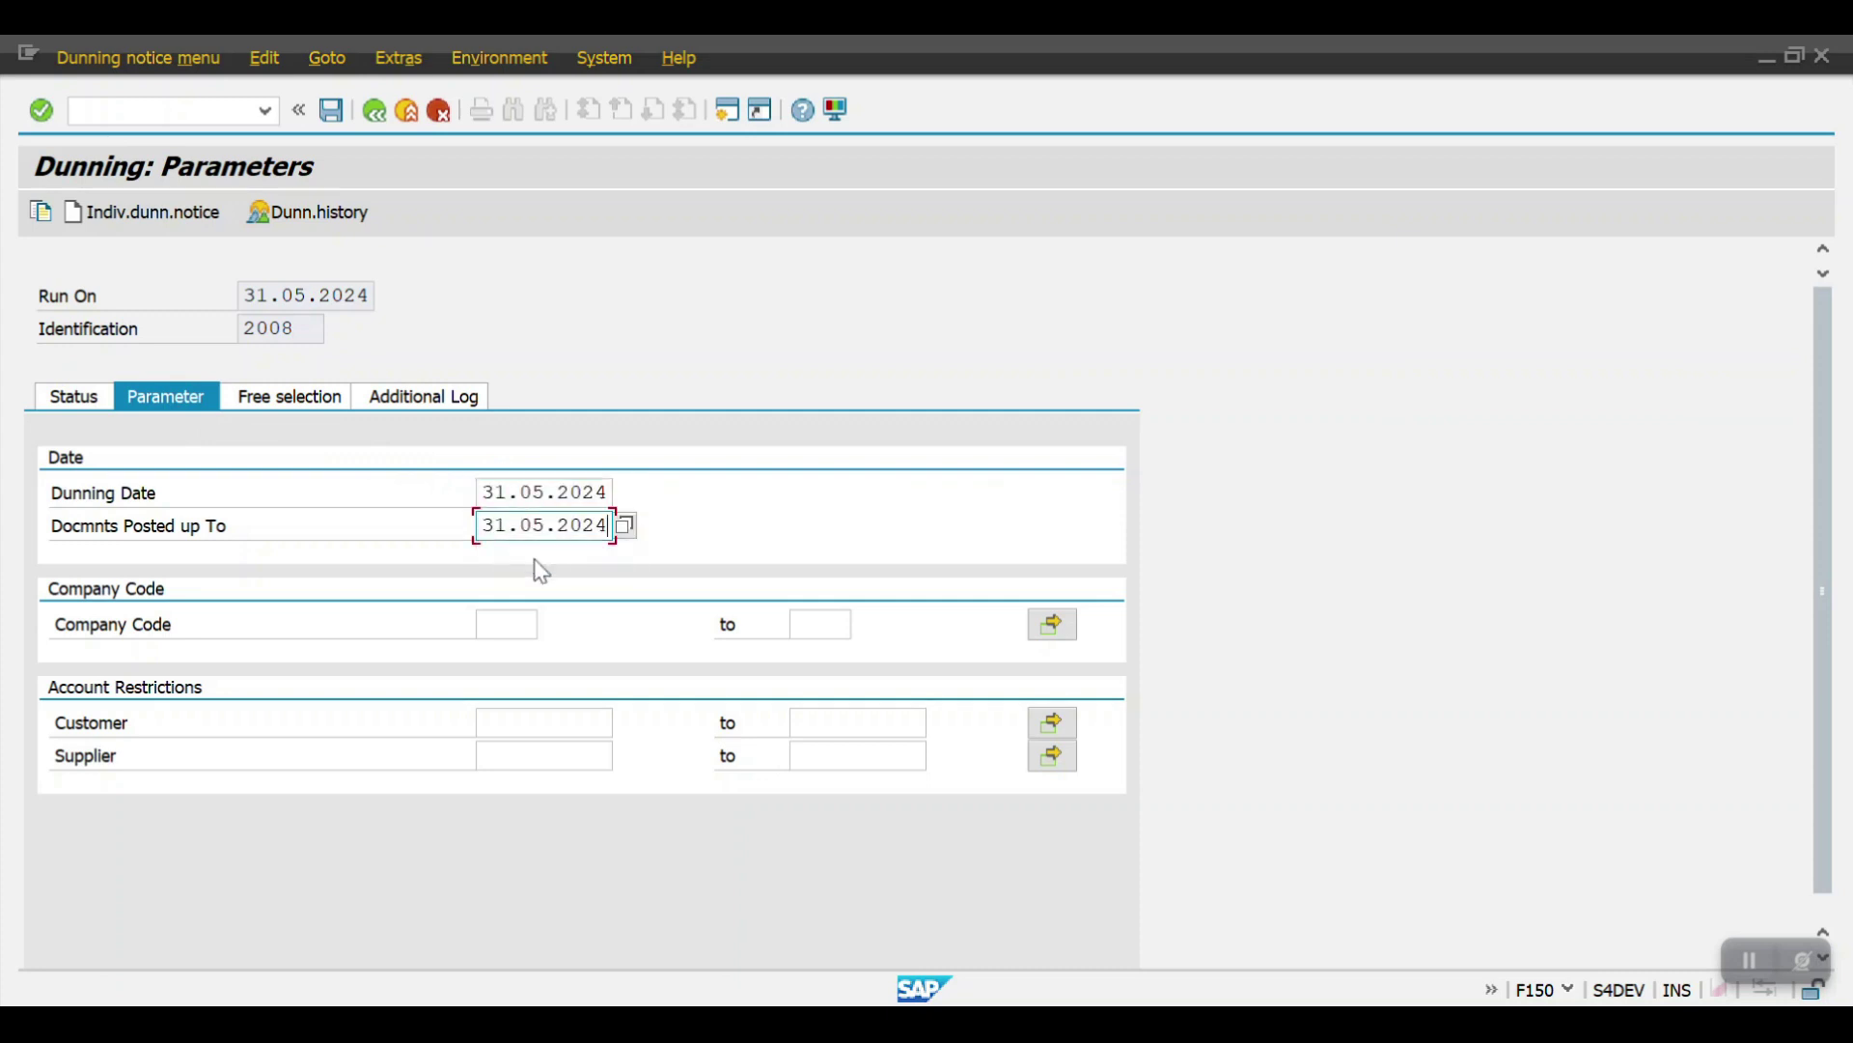
pyautogui.click(522, 631)
pyautogui.click(521, 649)
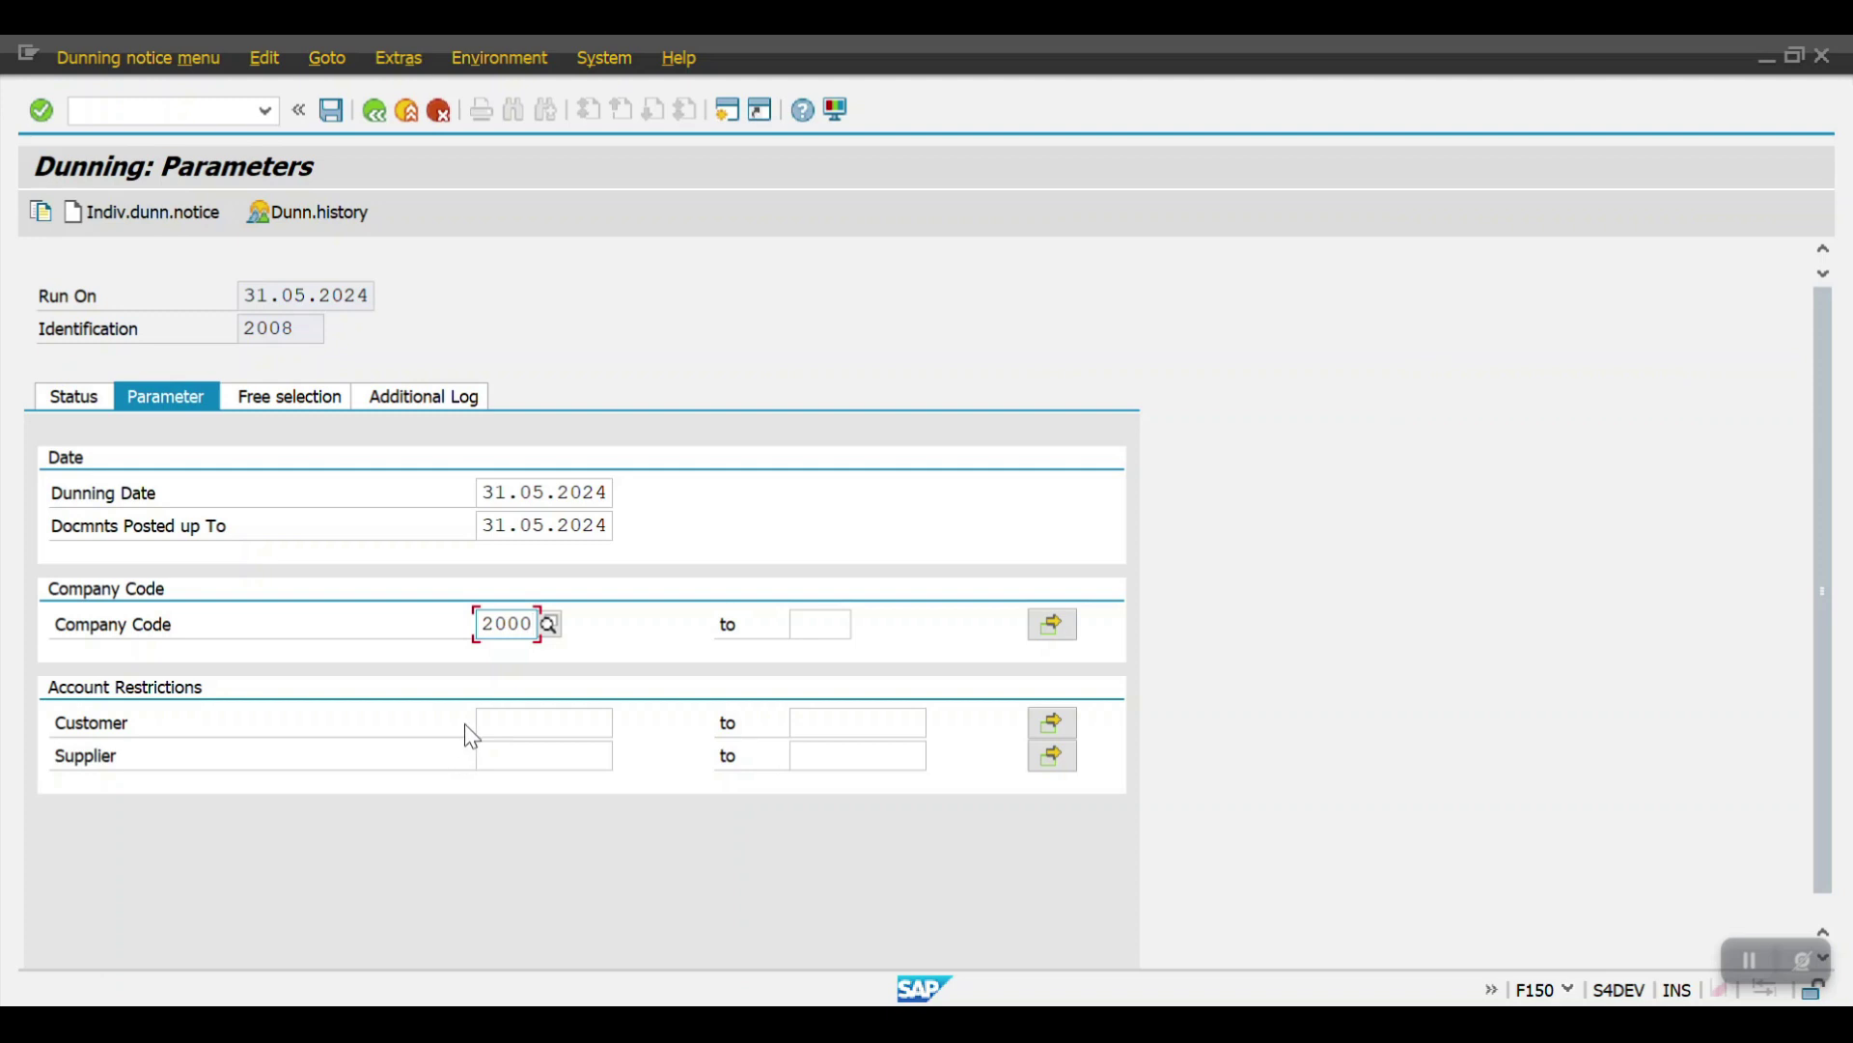
# Set the upper limit of the customer range to ZZZZZZZZ, save the dunning parameters and return to the run status.
pyautogui.click(831, 731)
pyautogui.click(840, 751)
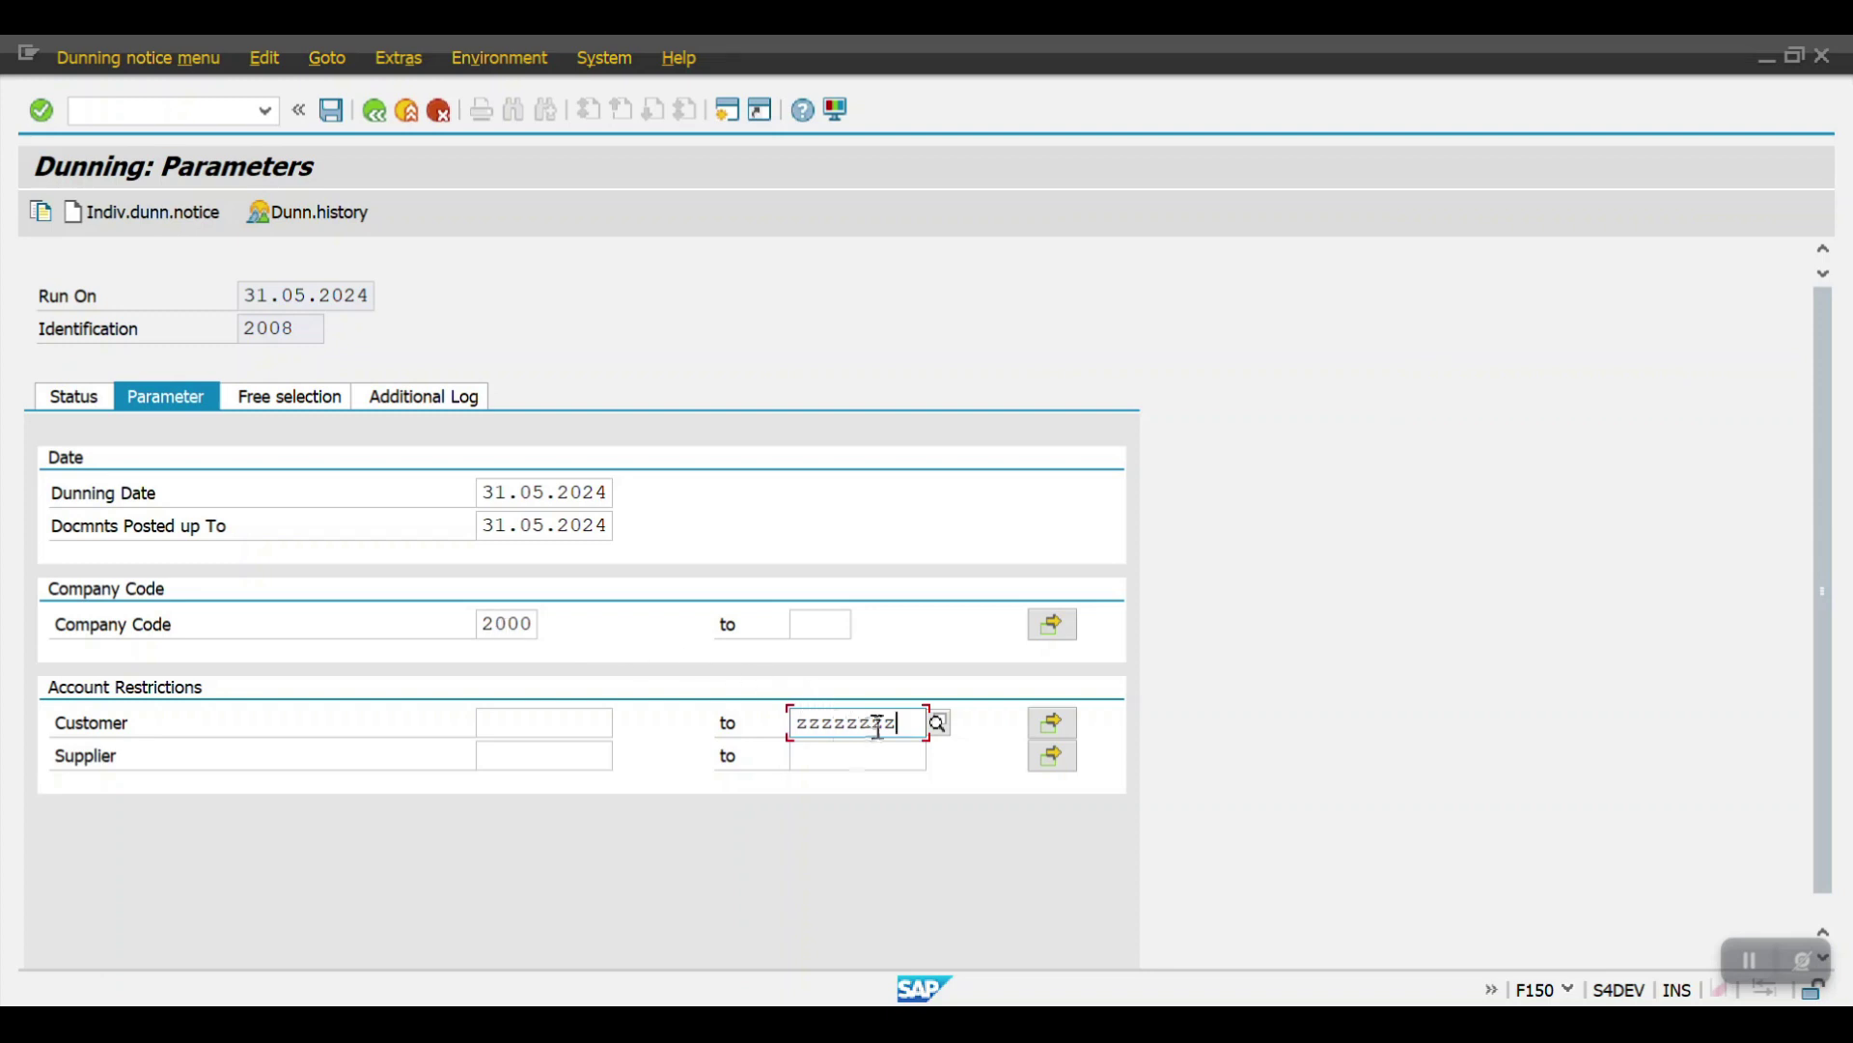
pyautogui.press('Return')
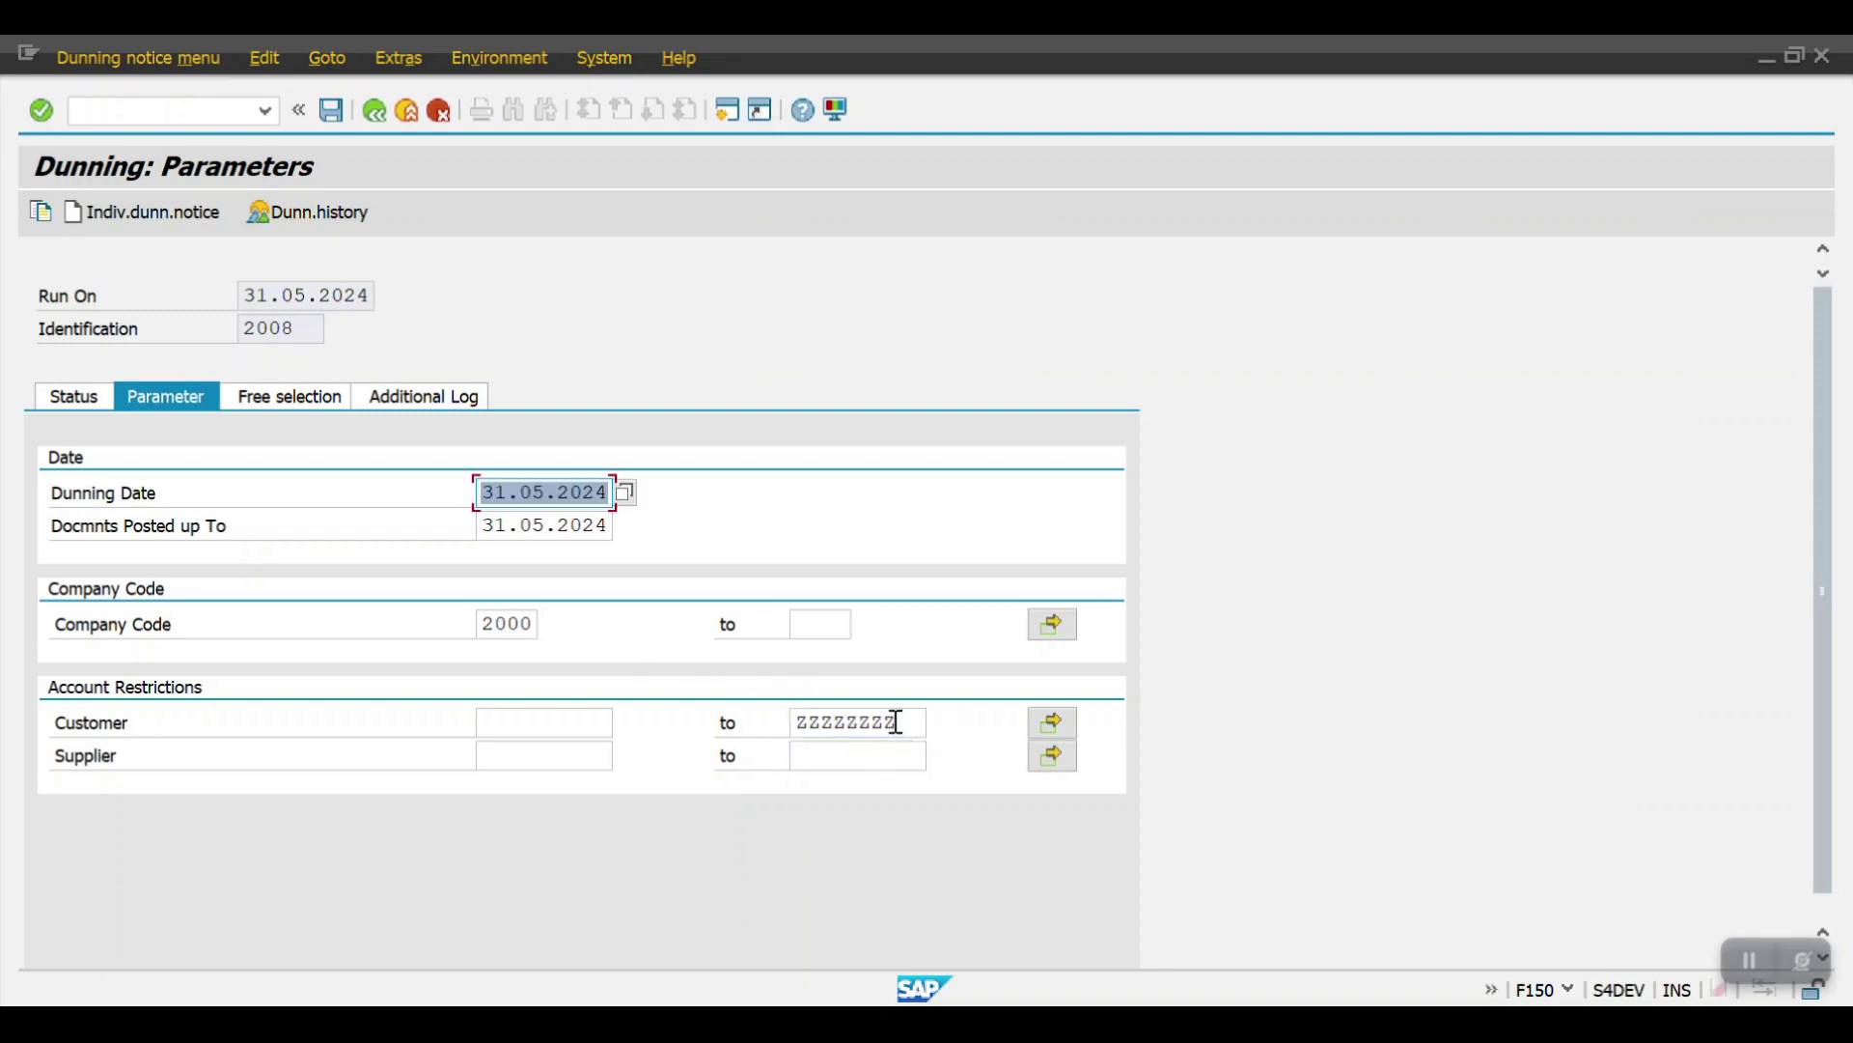
pyautogui.click(334, 114)
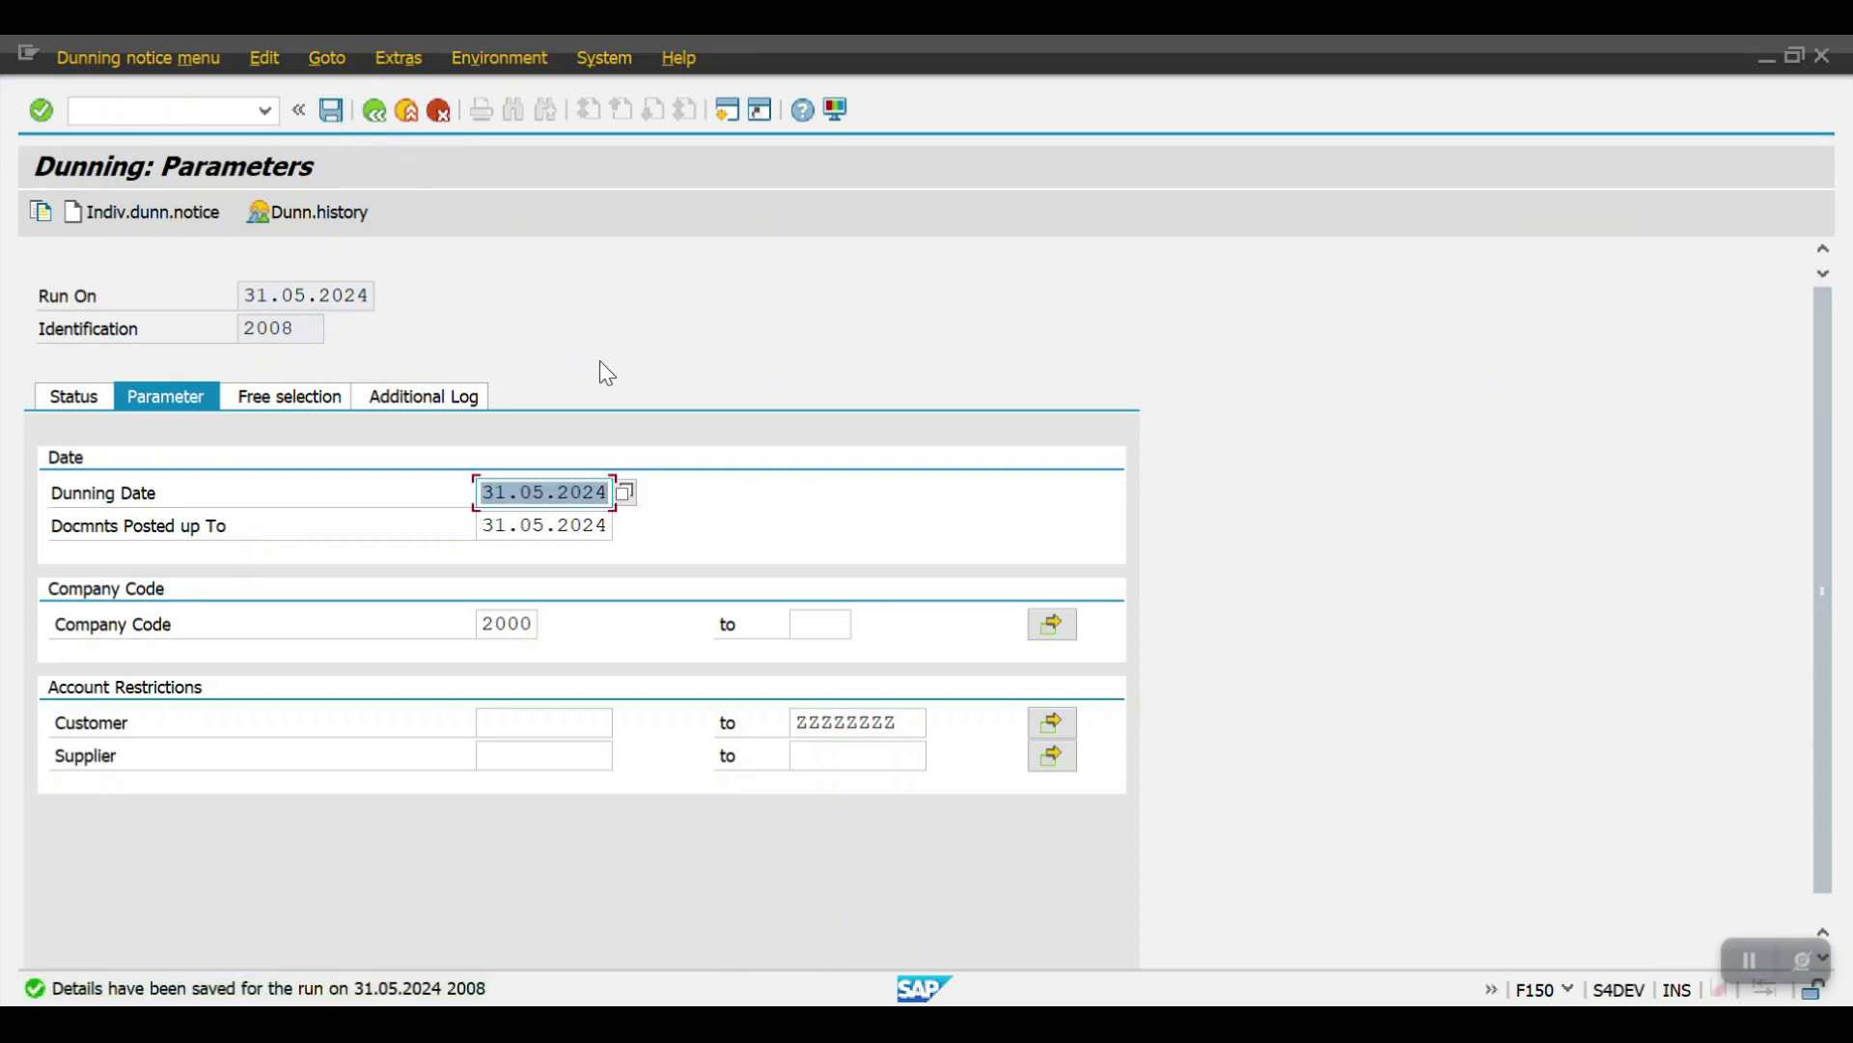
pyautogui.click(374, 112)
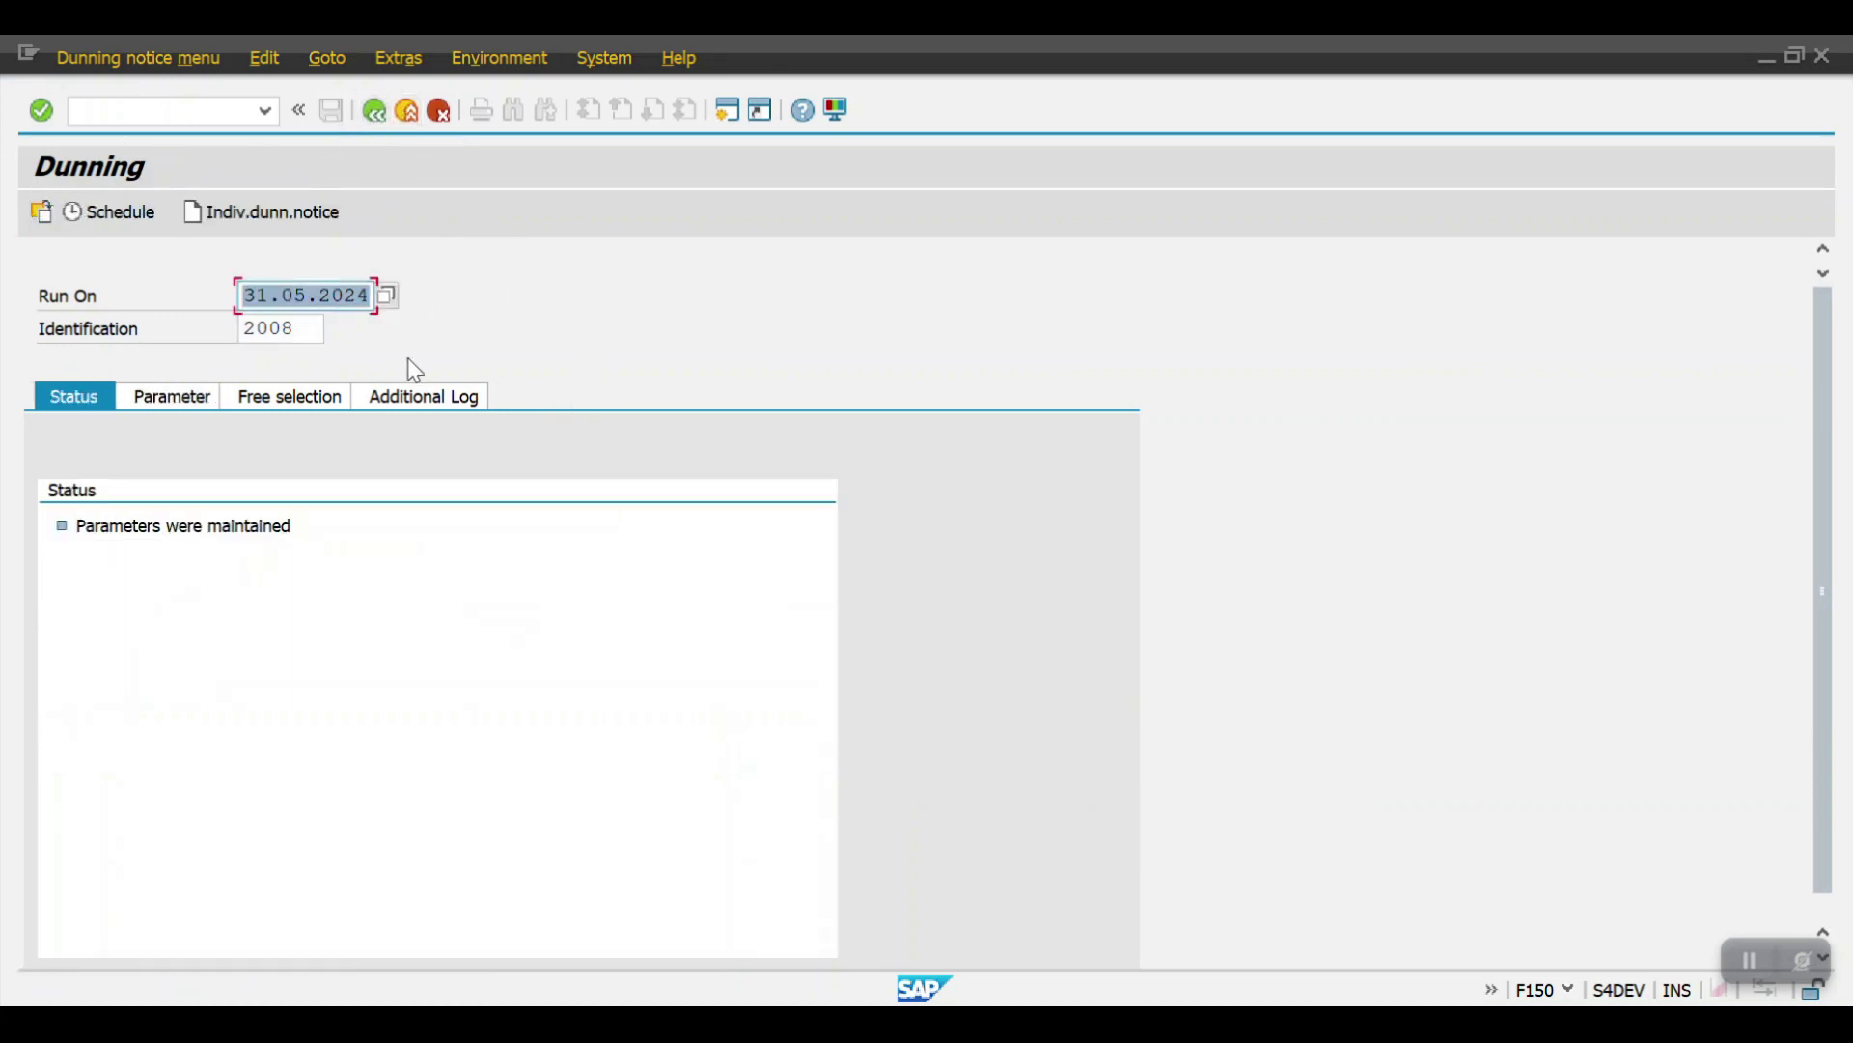
# Schedule the dunning selection to start immediately with output device LP01, and refresh the run status.
pyautogui.click(113, 218)
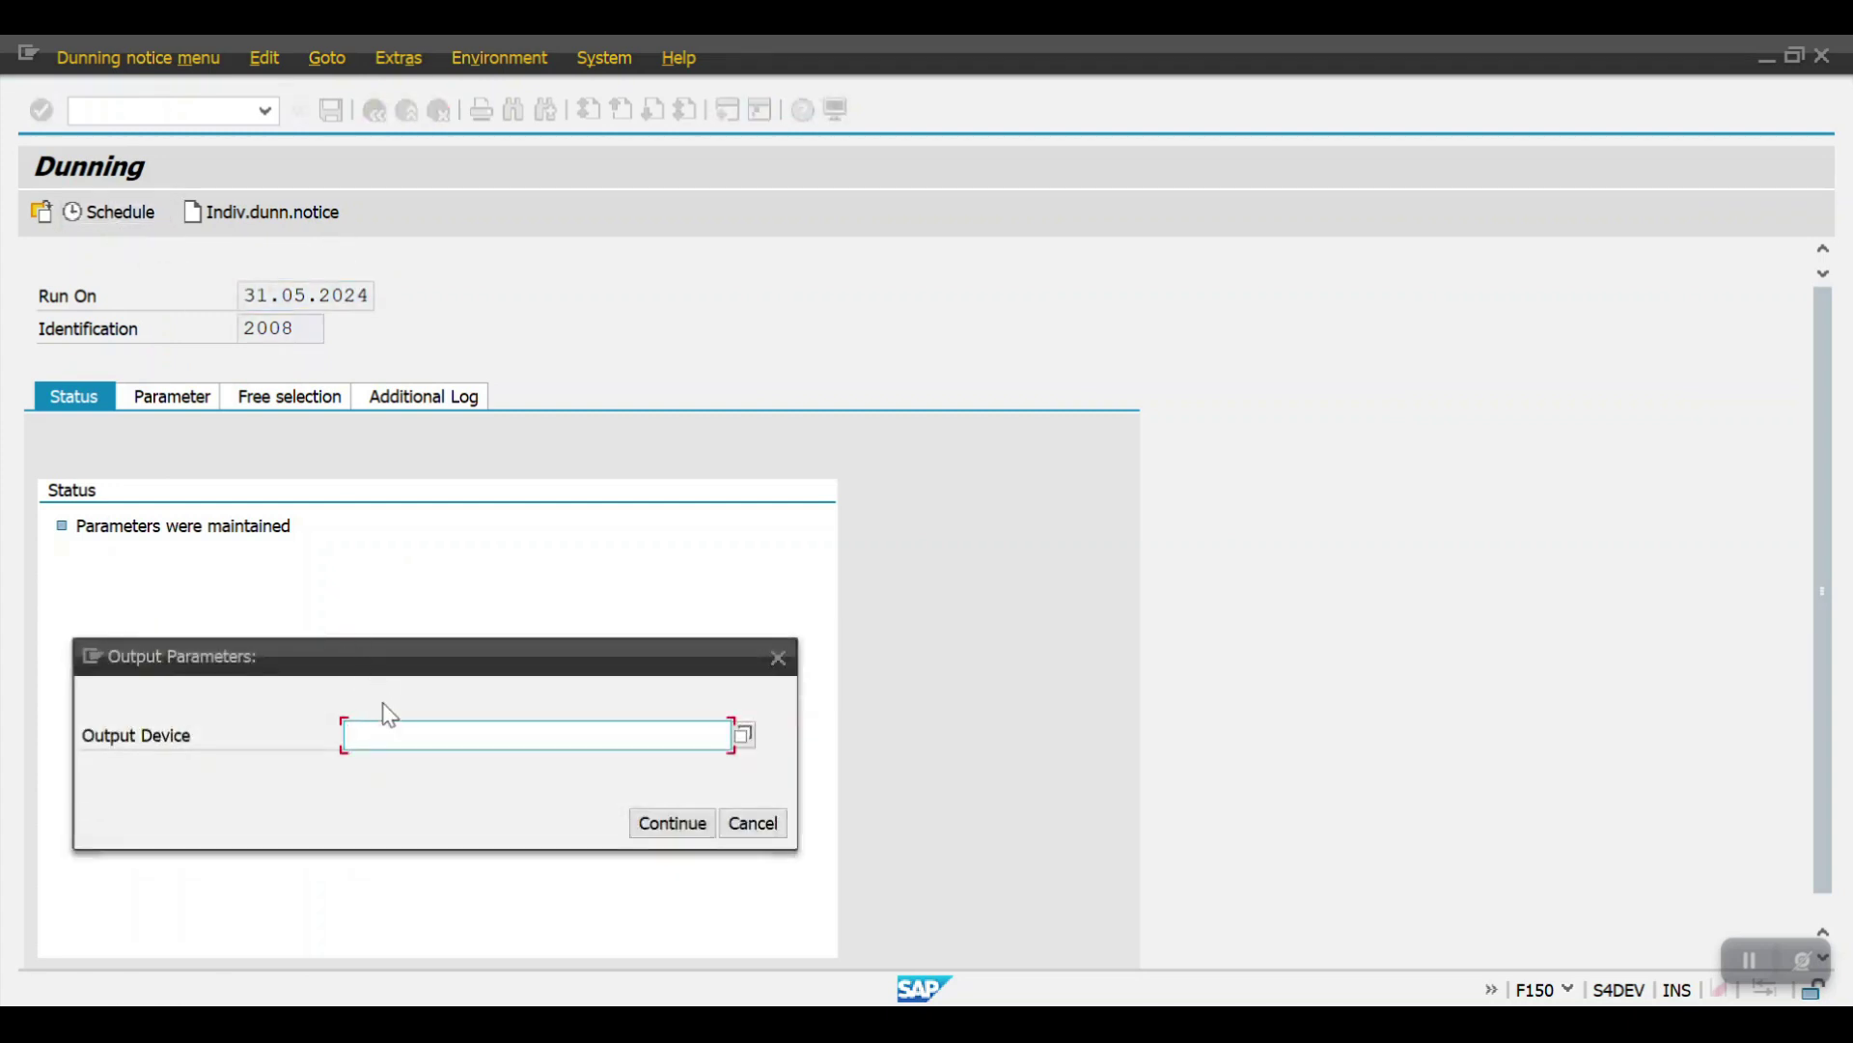
pyautogui.click(408, 736)
pyautogui.click(415, 767)
pyautogui.click(664, 826)
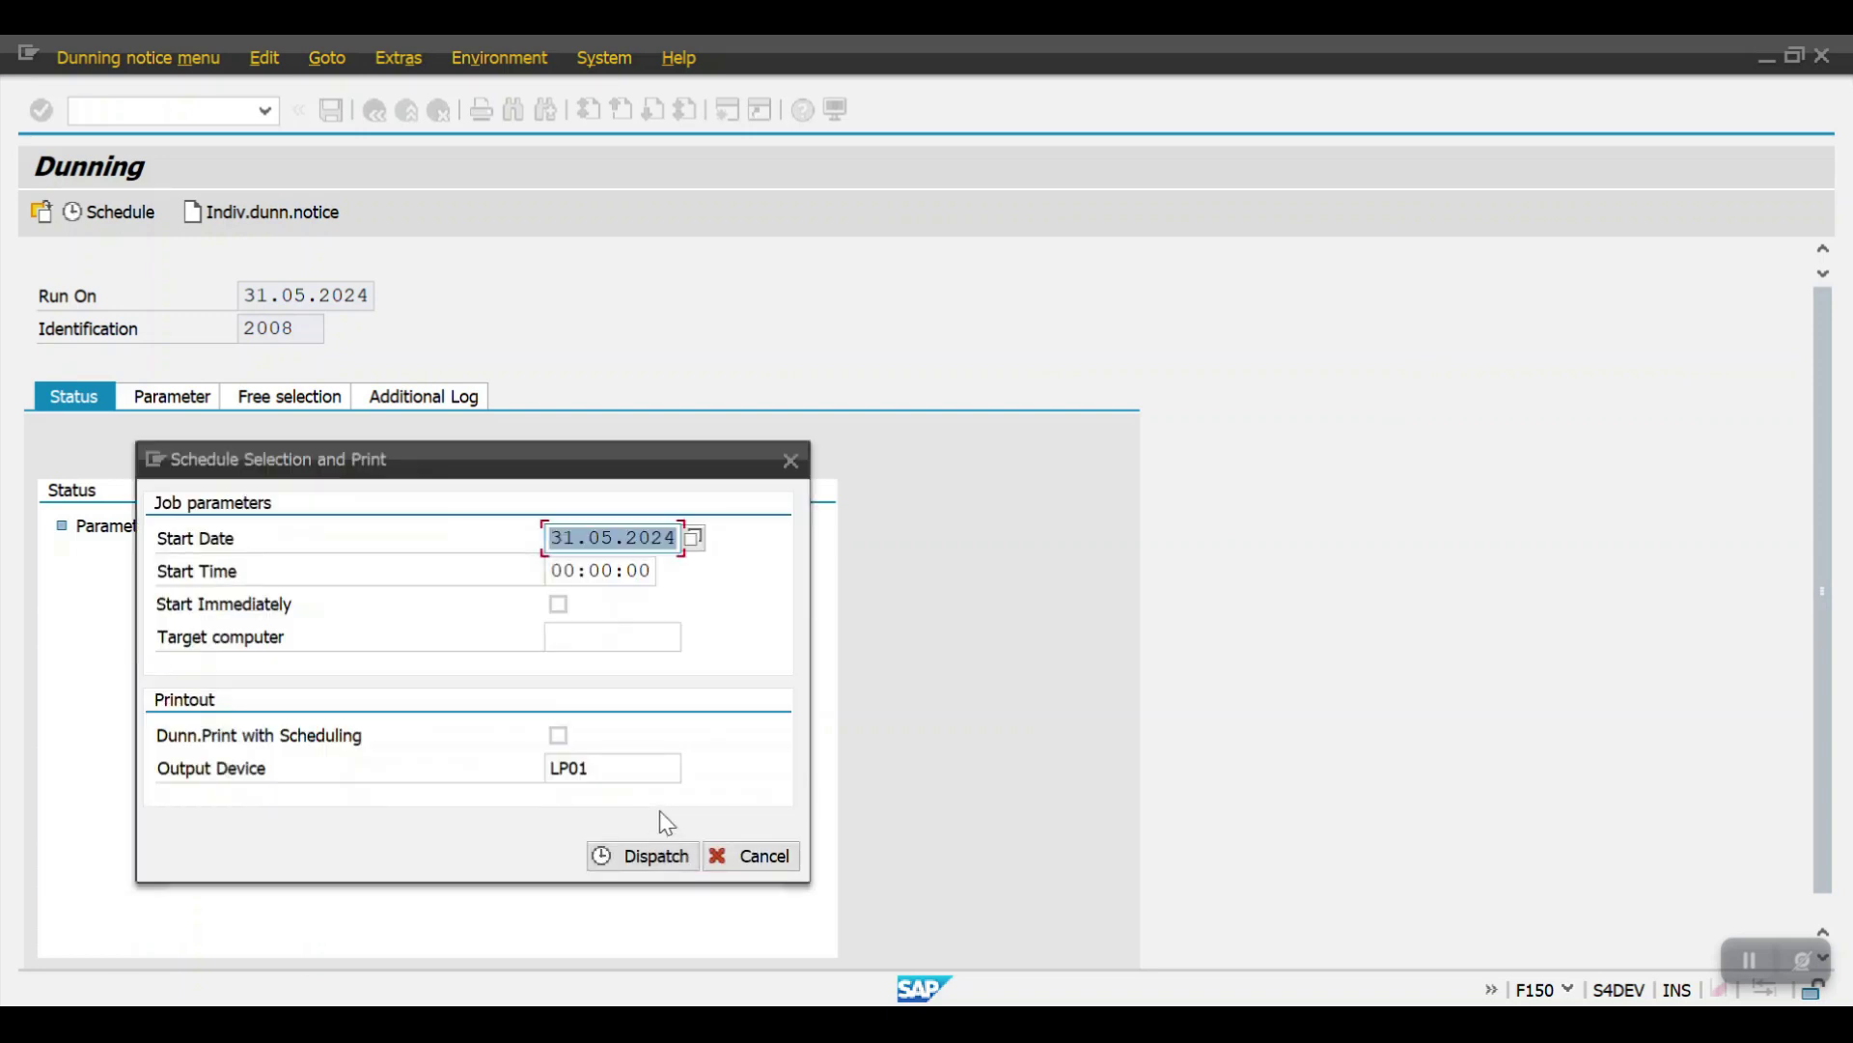
pyautogui.click(559, 610)
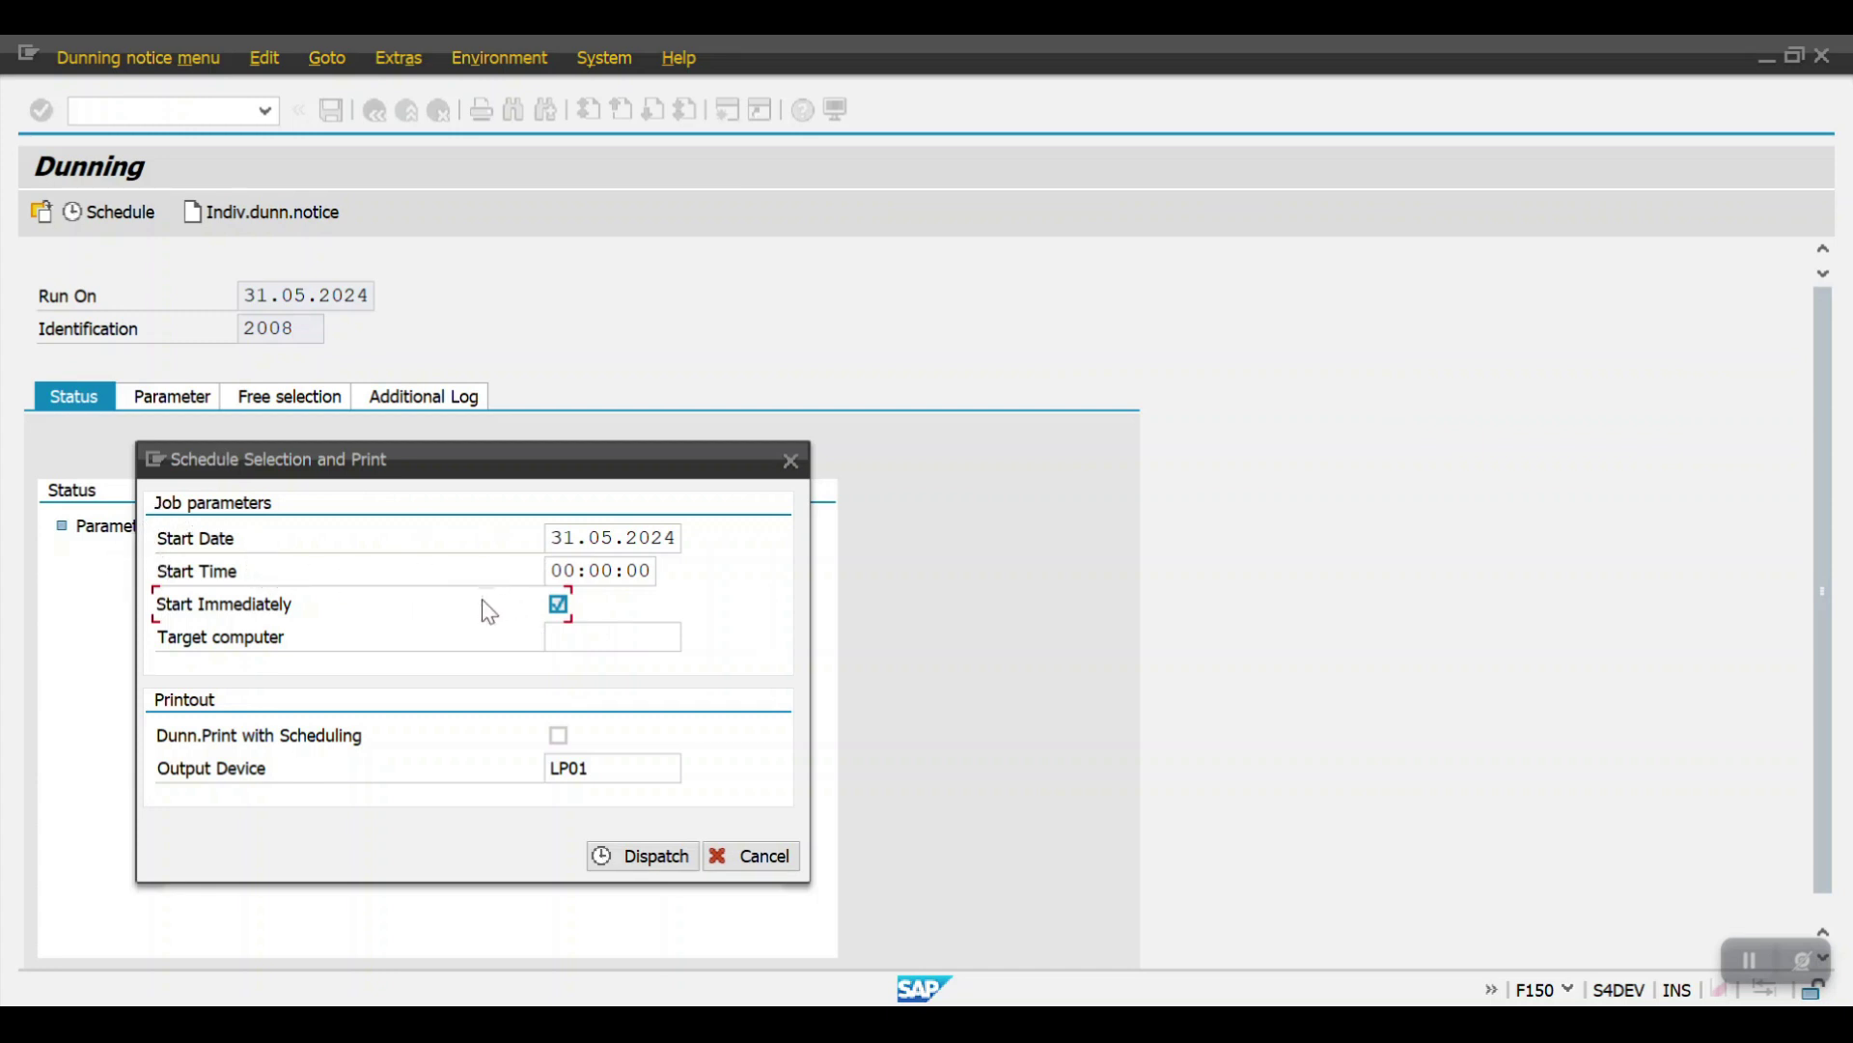
pyautogui.click(645, 855)
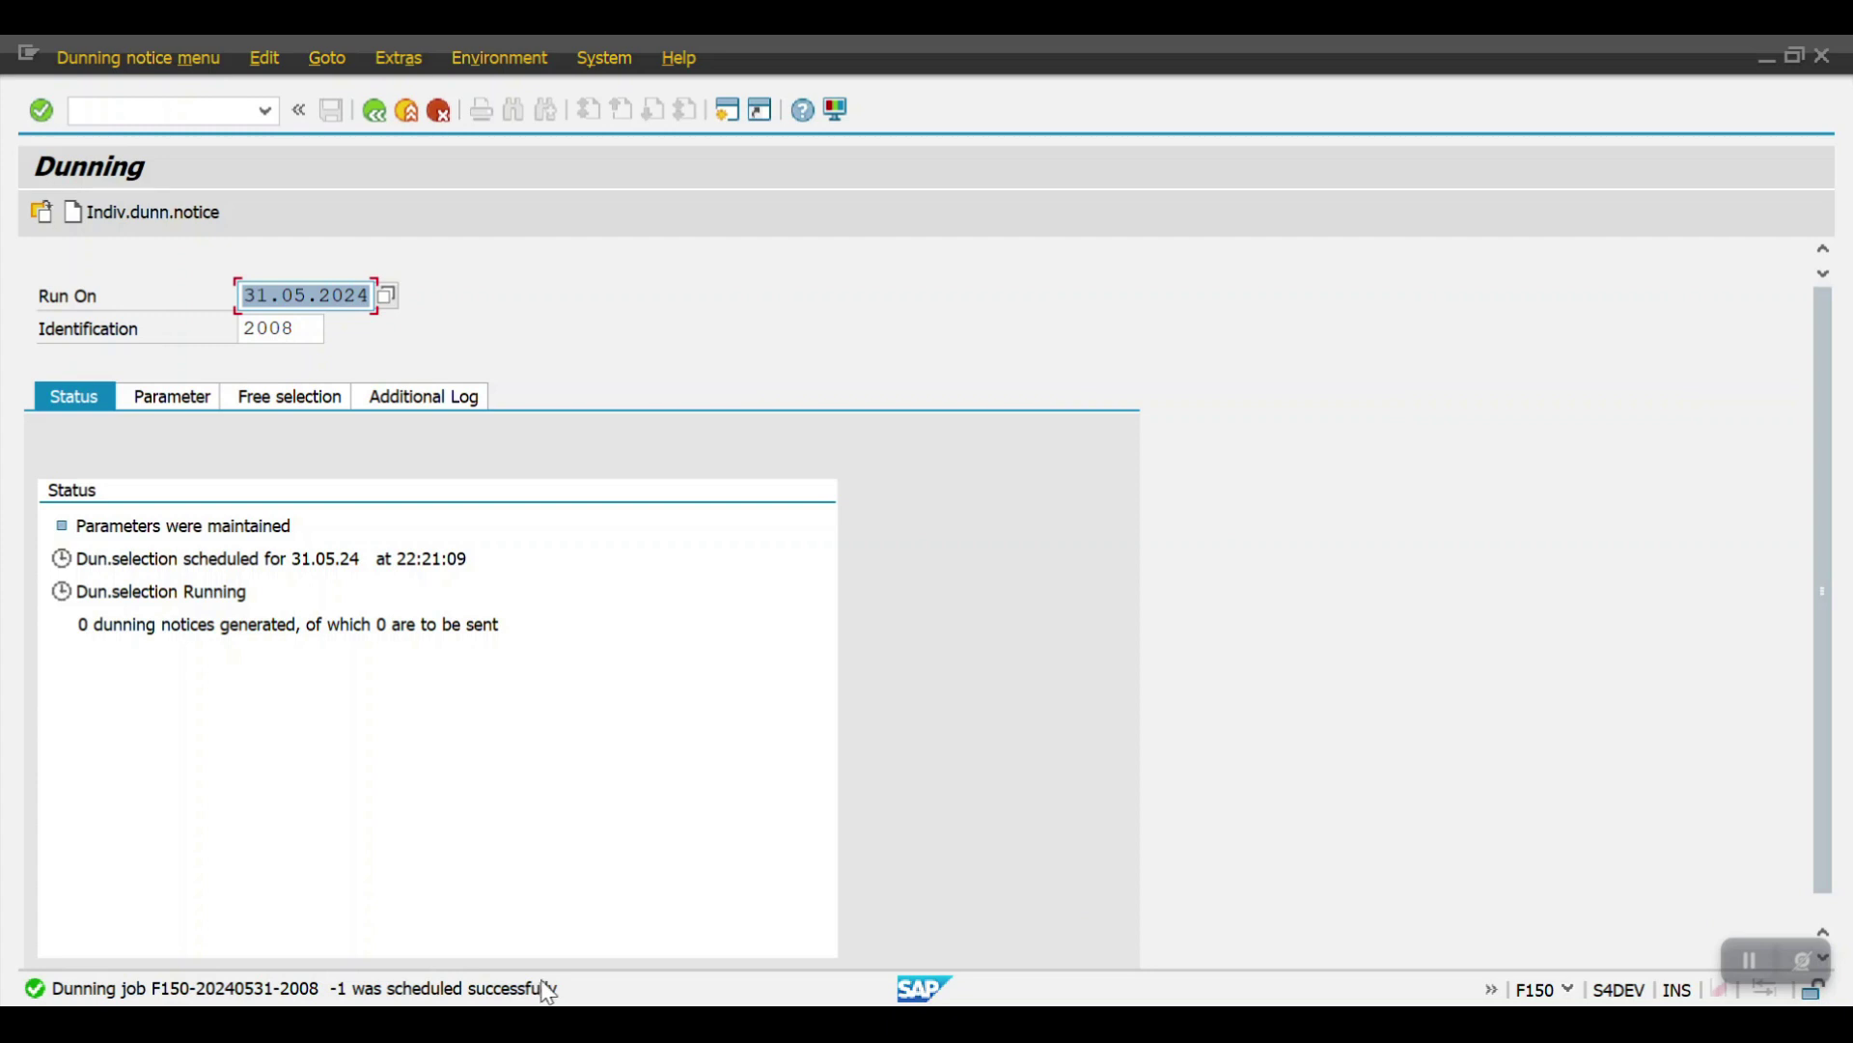
pyautogui.press('Return')
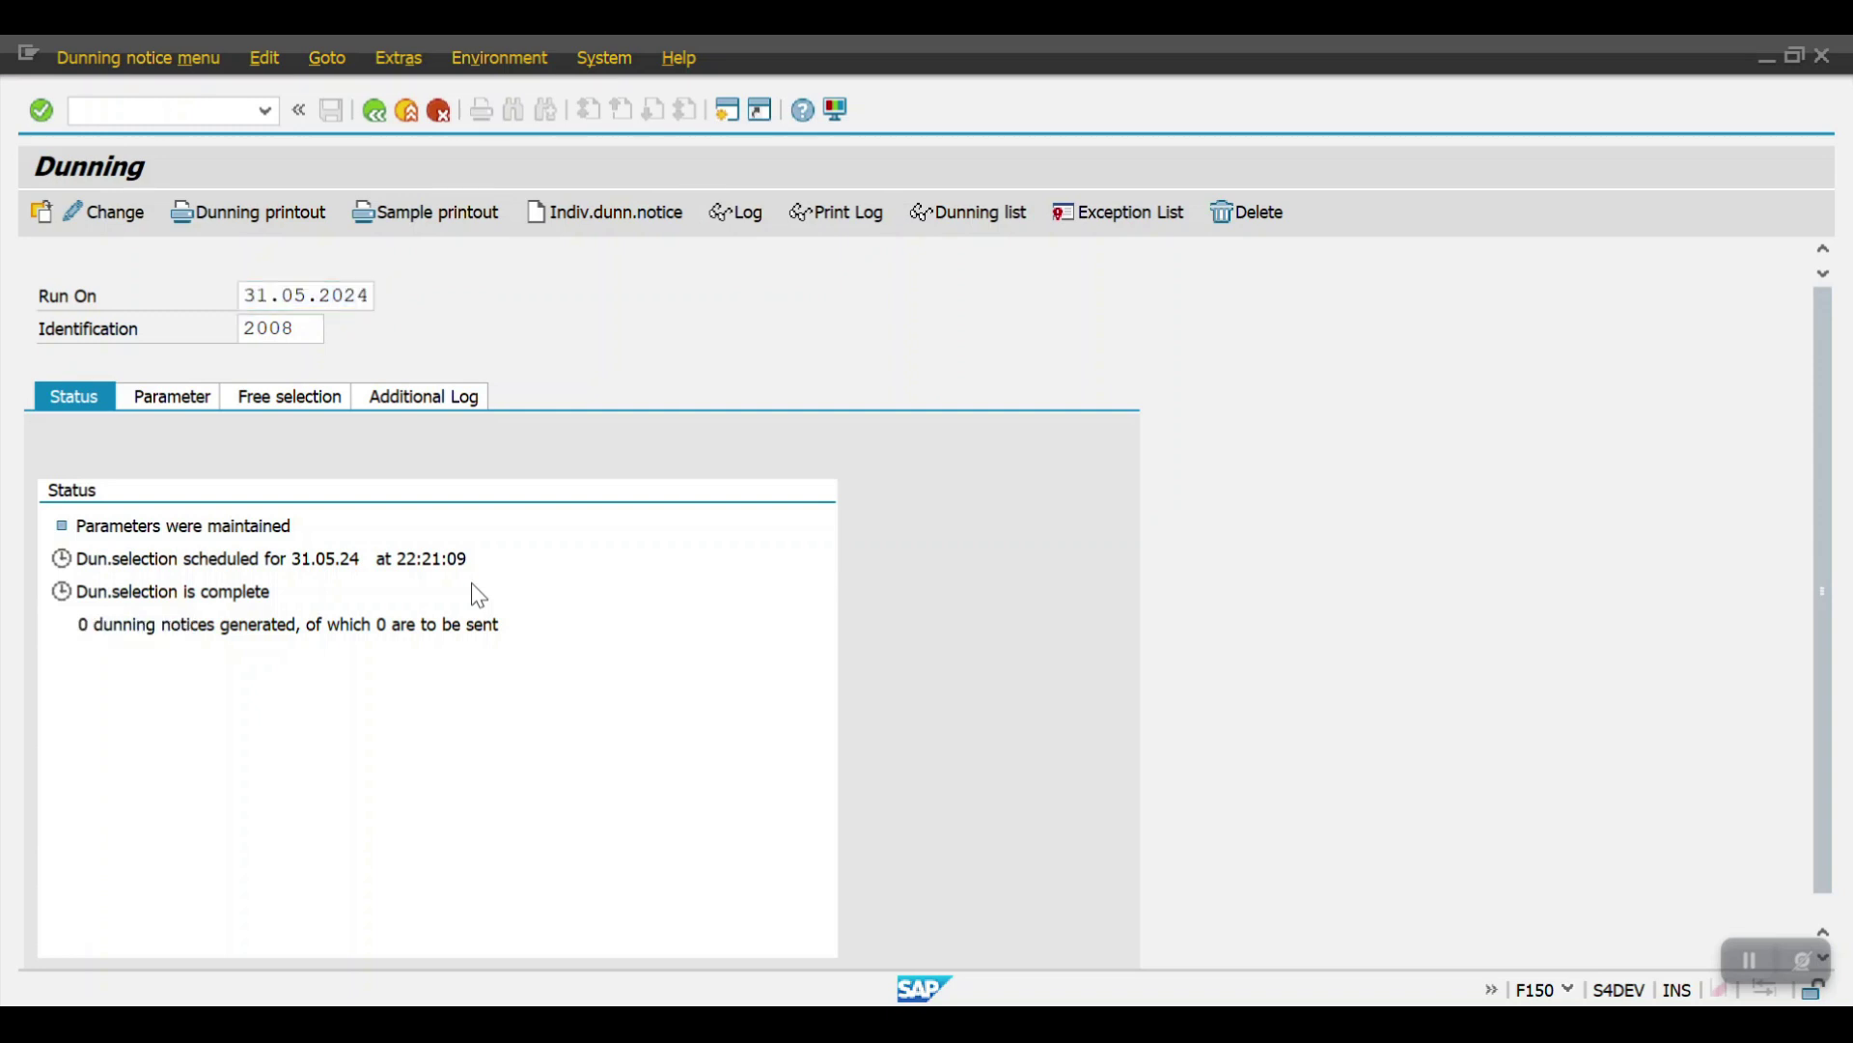
# Open transaction SM37 in a new session and list the background jobs for 31.05.2024, including scheduled ones.
pyautogui.press('F3')
pyautogui.write('sm')
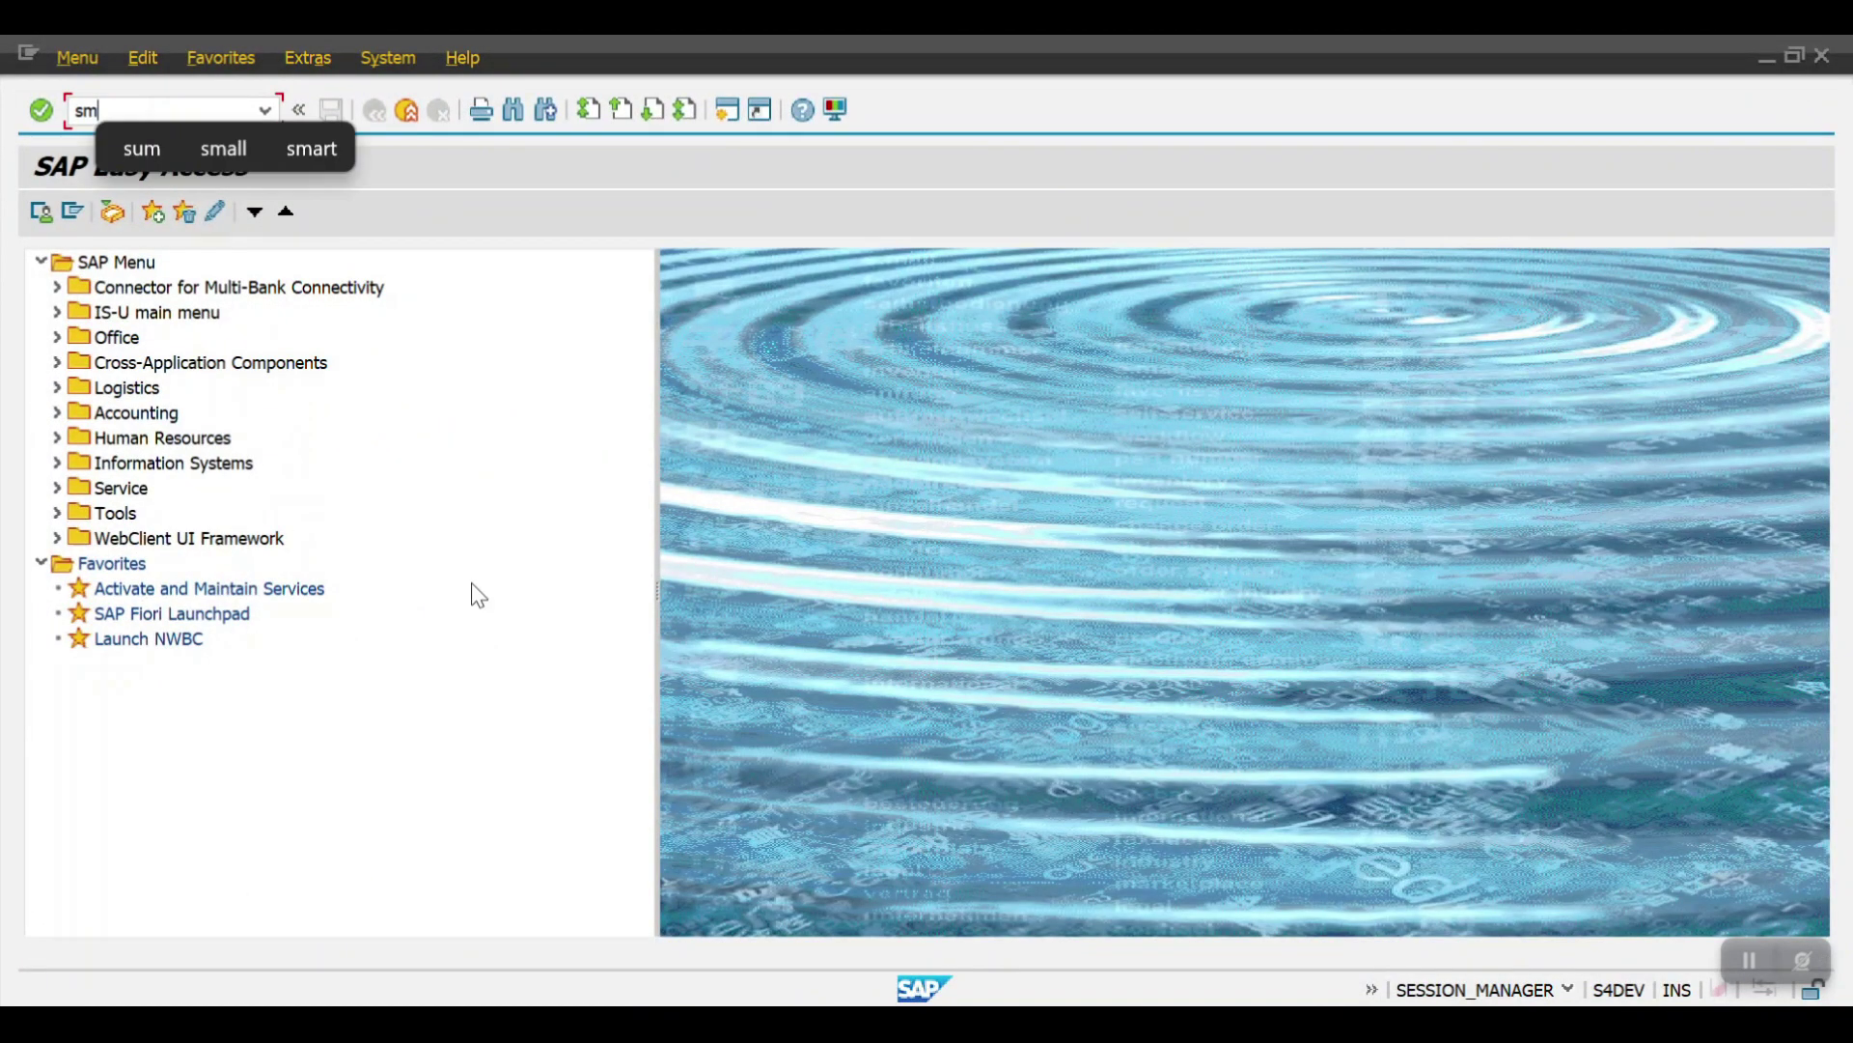
pyautogui.write('37')
pyautogui.press('Return')
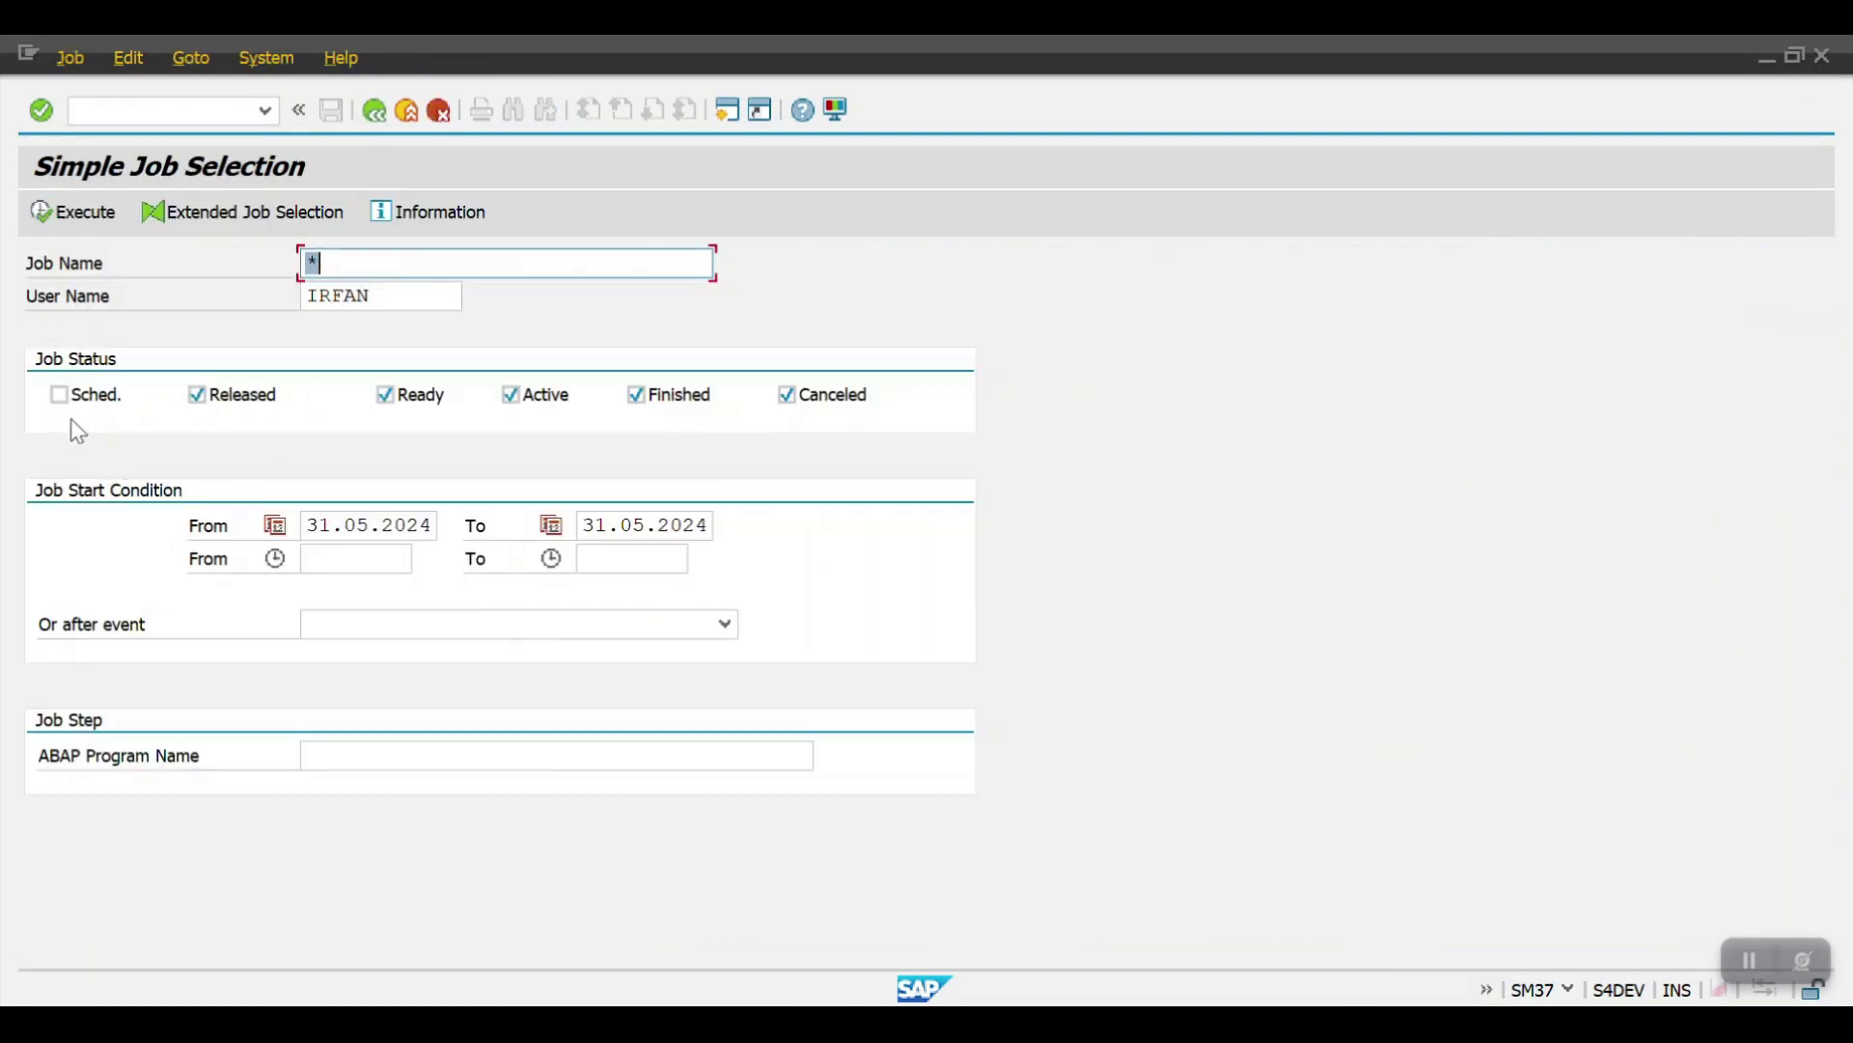
pyautogui.click(59, 395)
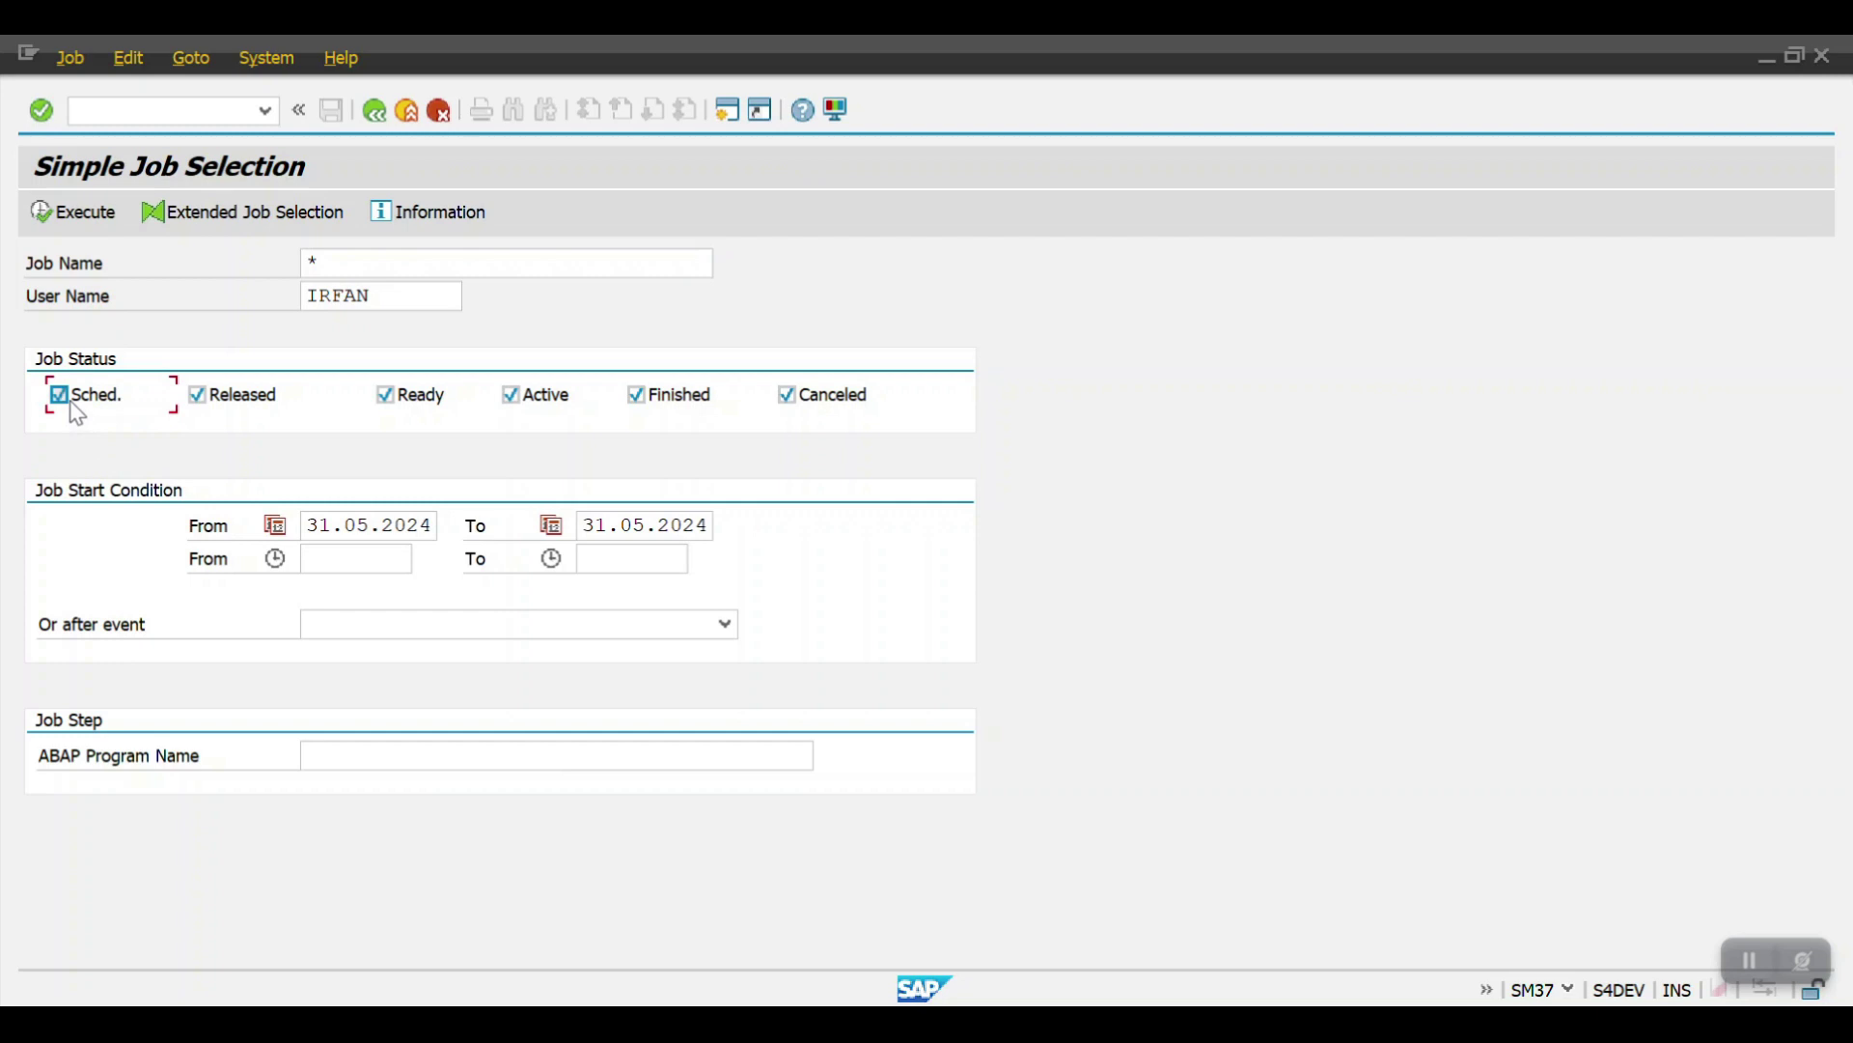
pyautogui.click(60, 213)
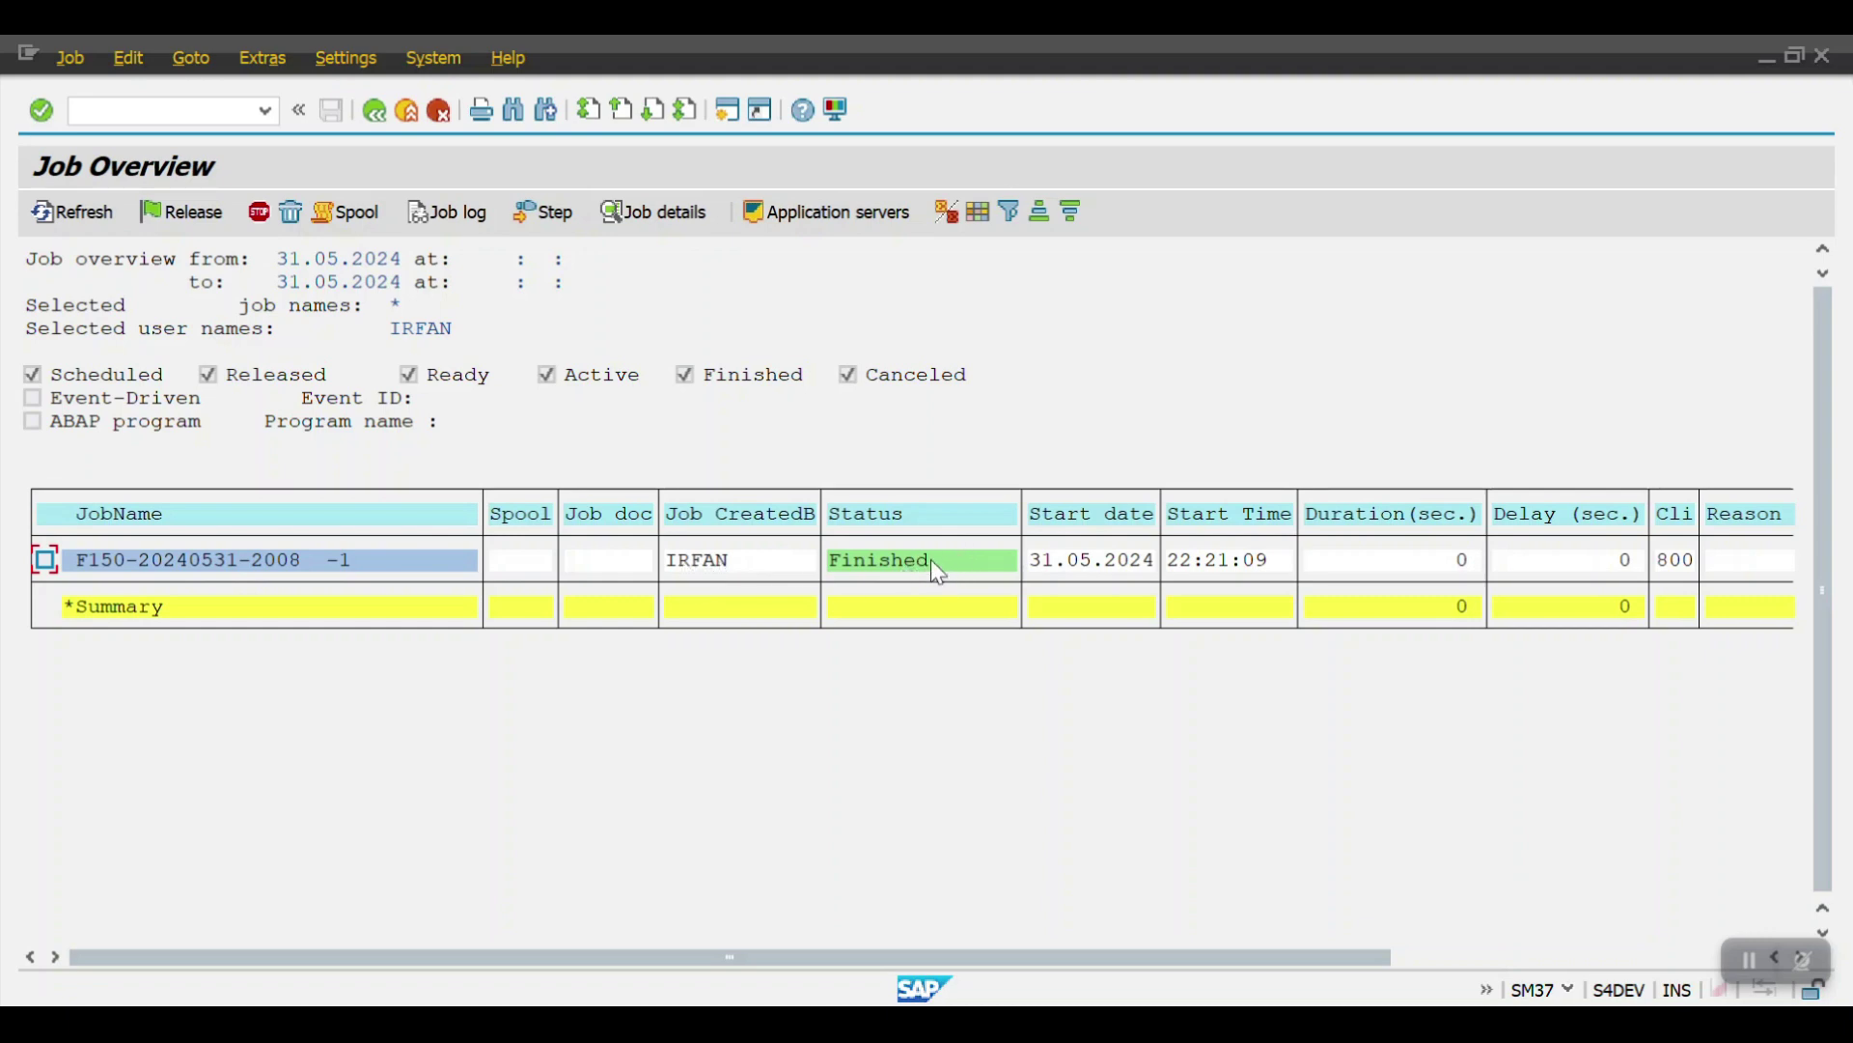
# Return to the dunning run and check its job log and print log.
pyautogui.hotkey('alt', 'Tab')
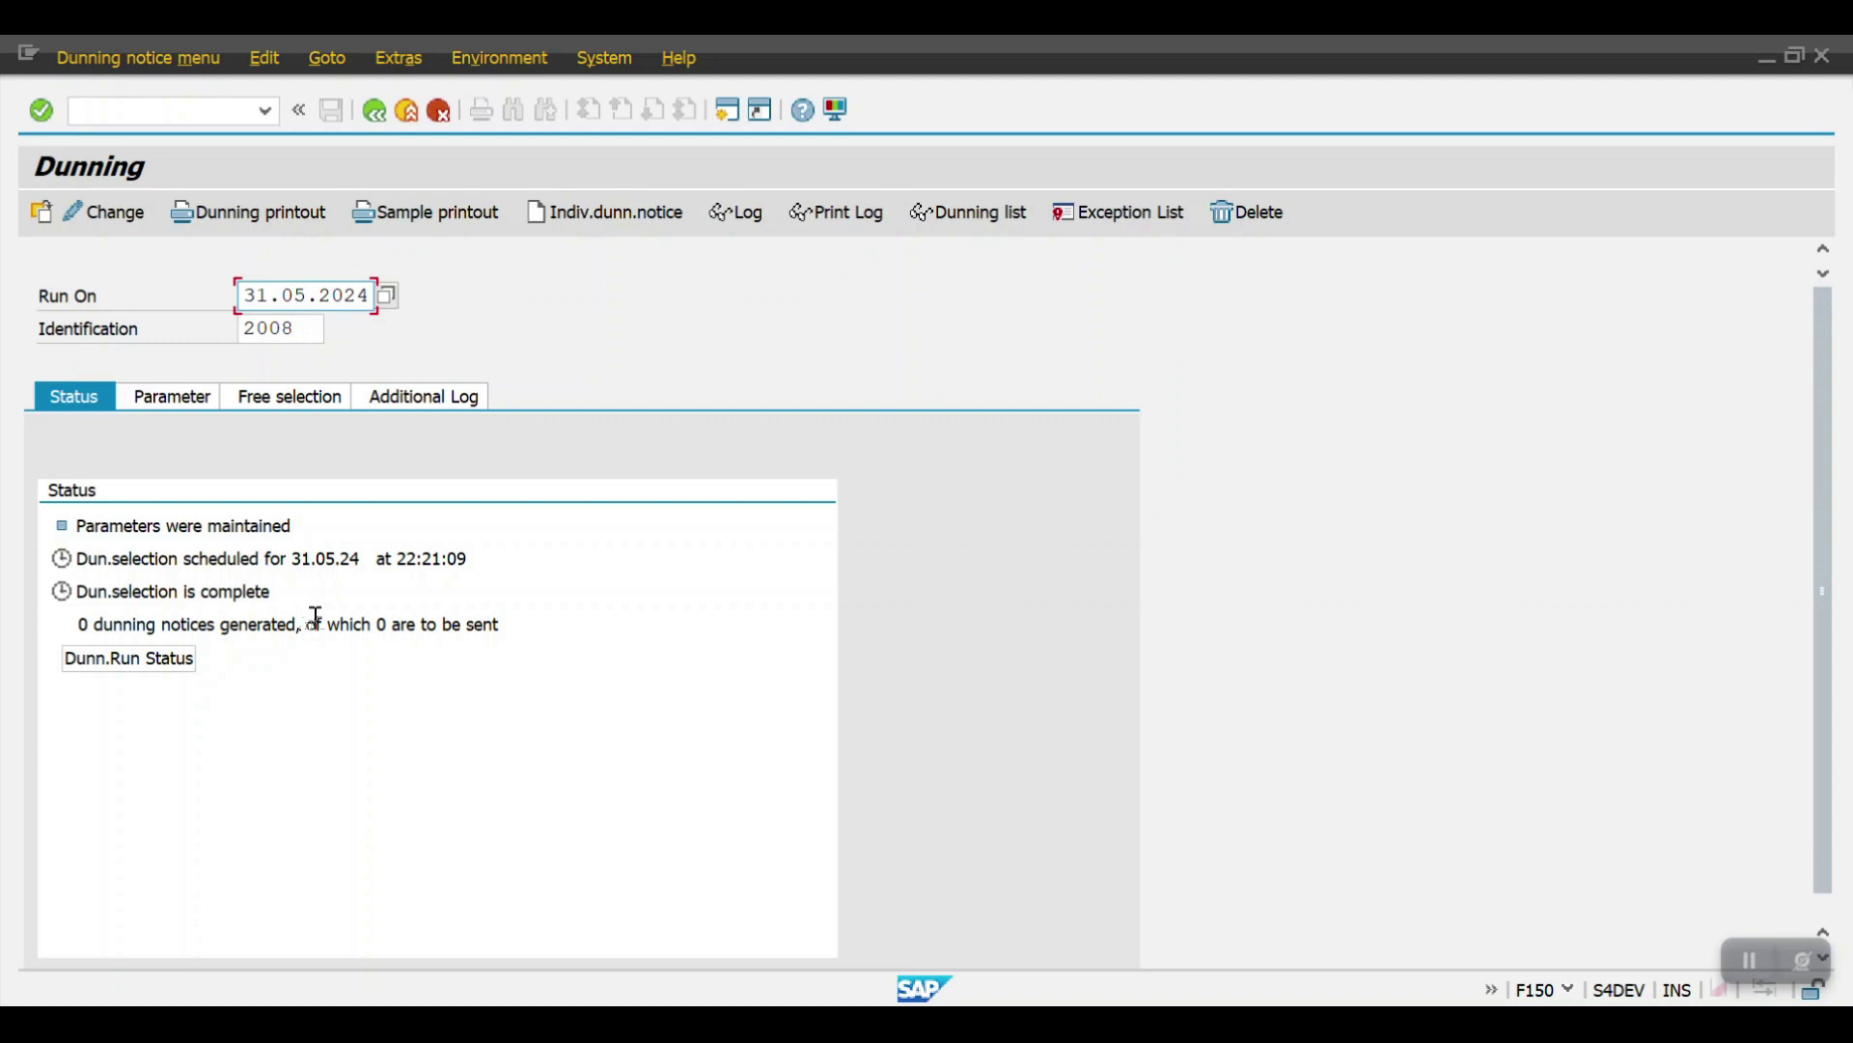
pyautogui.click(756, 214)
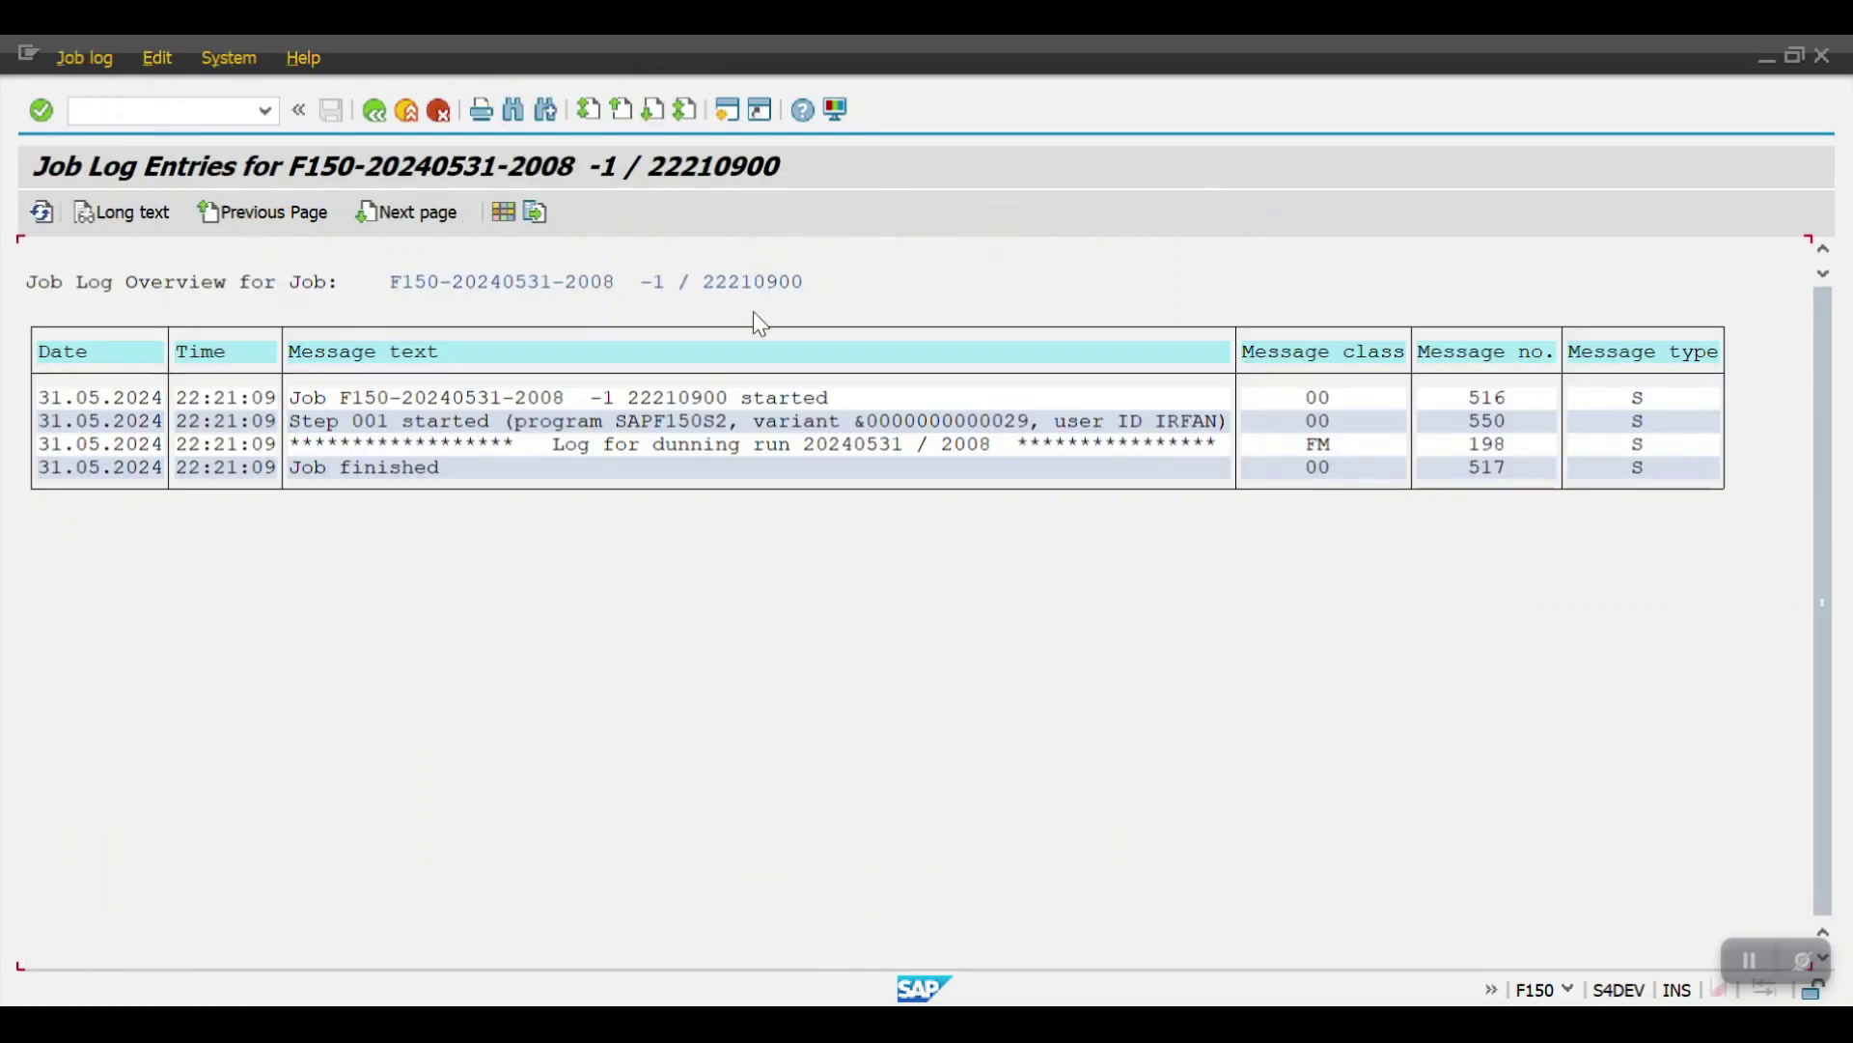
pyautogui.click(374, 110)
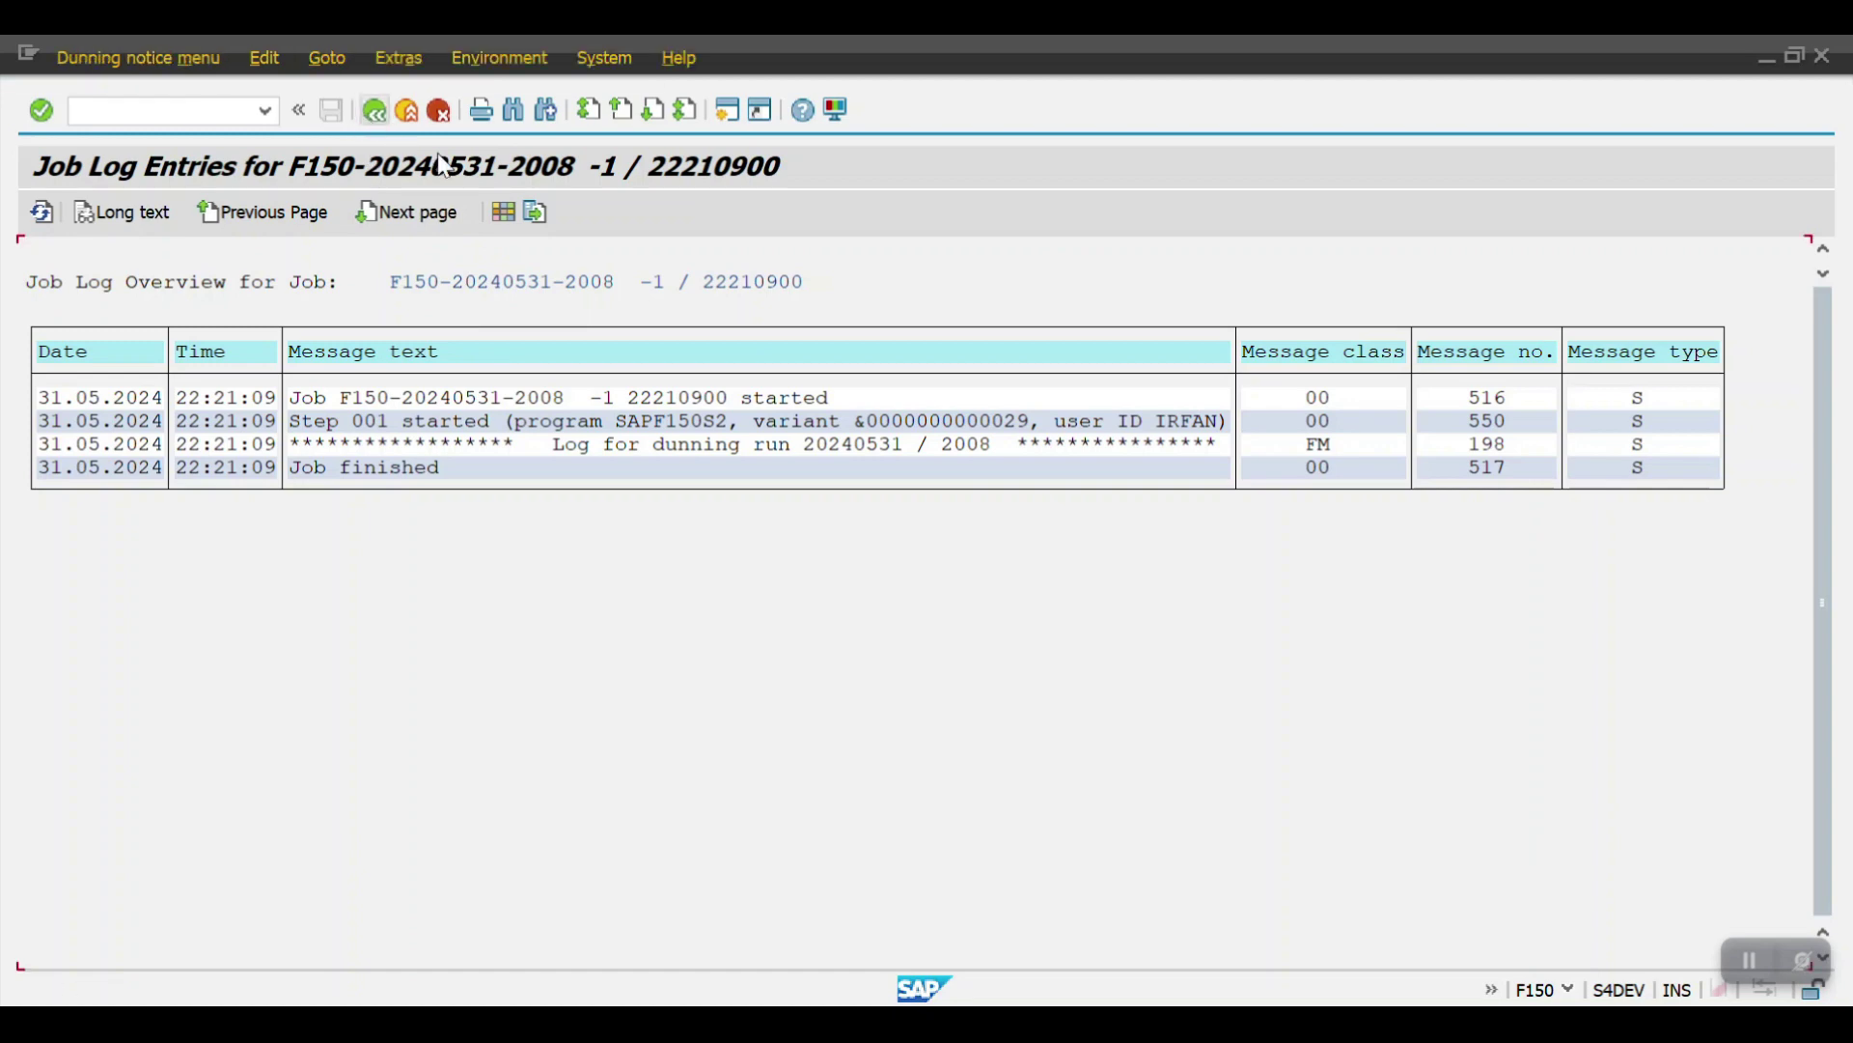
pyautogui.click(827, 214)
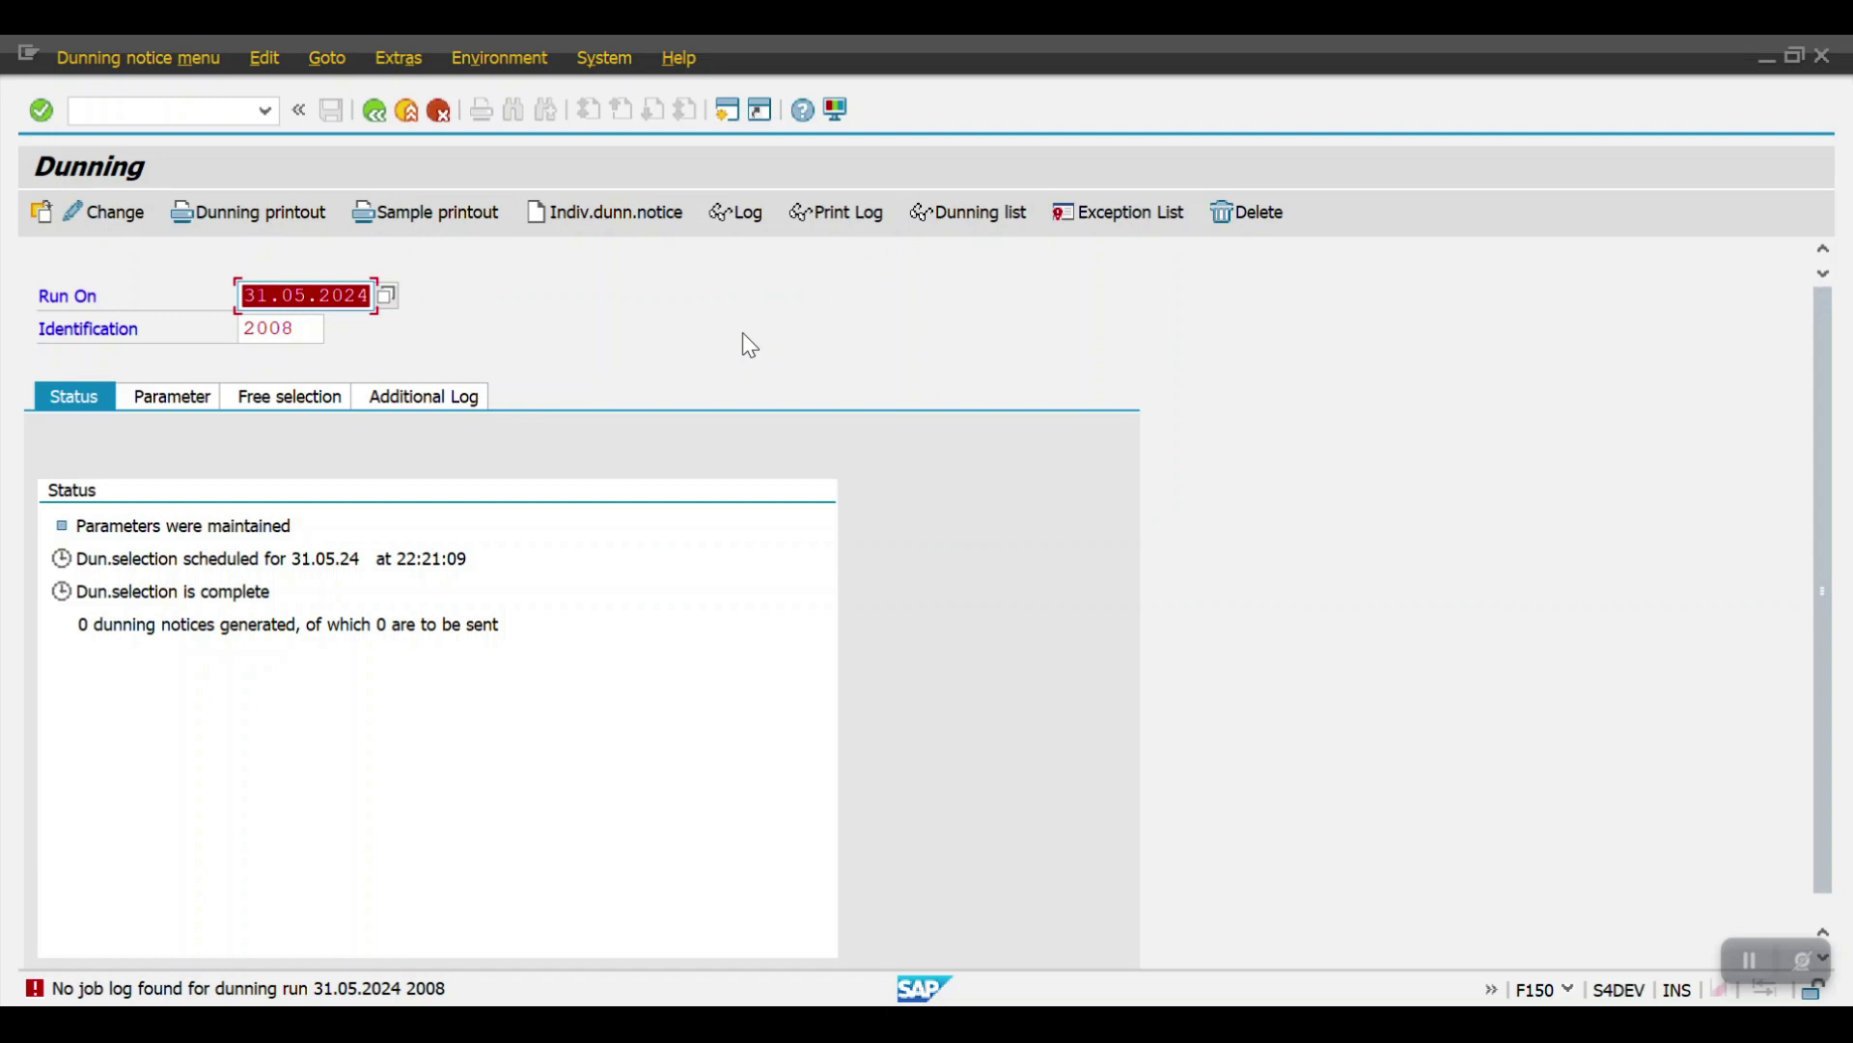
# Switch to the job overview session and start the business partner transaction with /nbp.
pyautogui.moveTo(336, 1002)
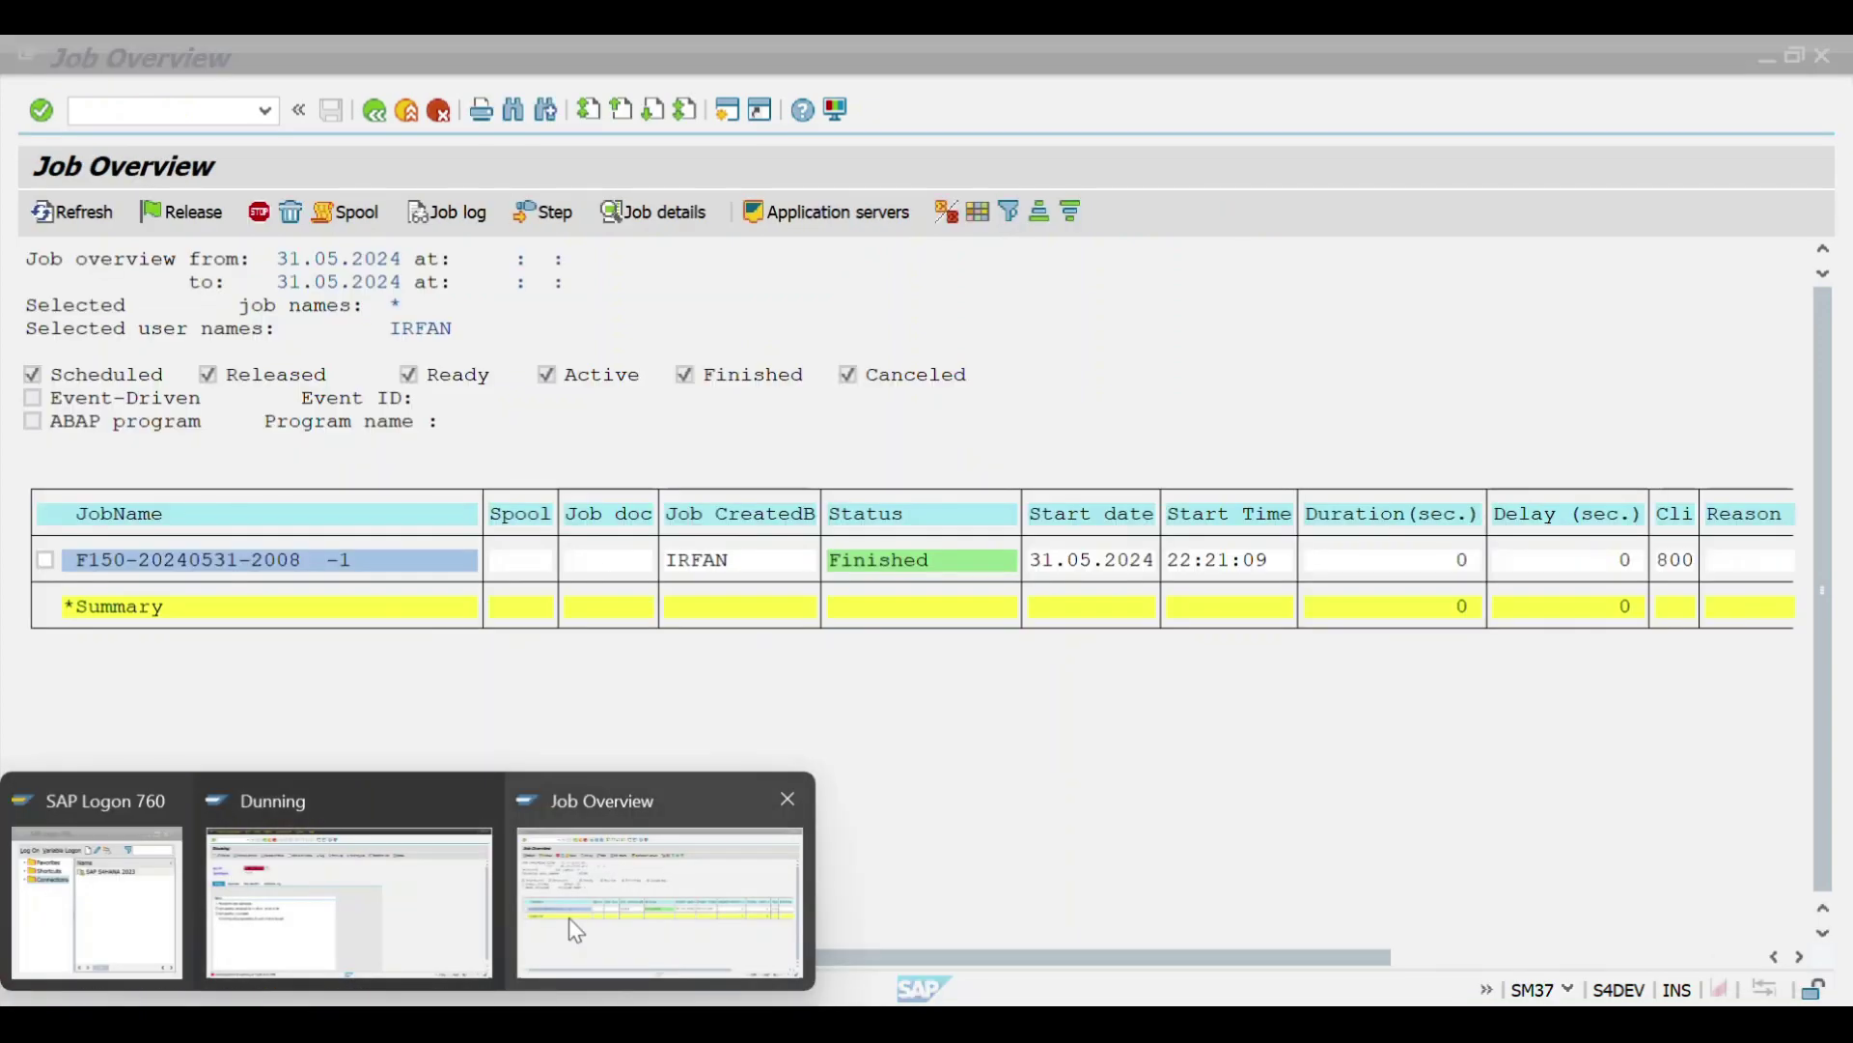
pyautogui.click(569, 917)
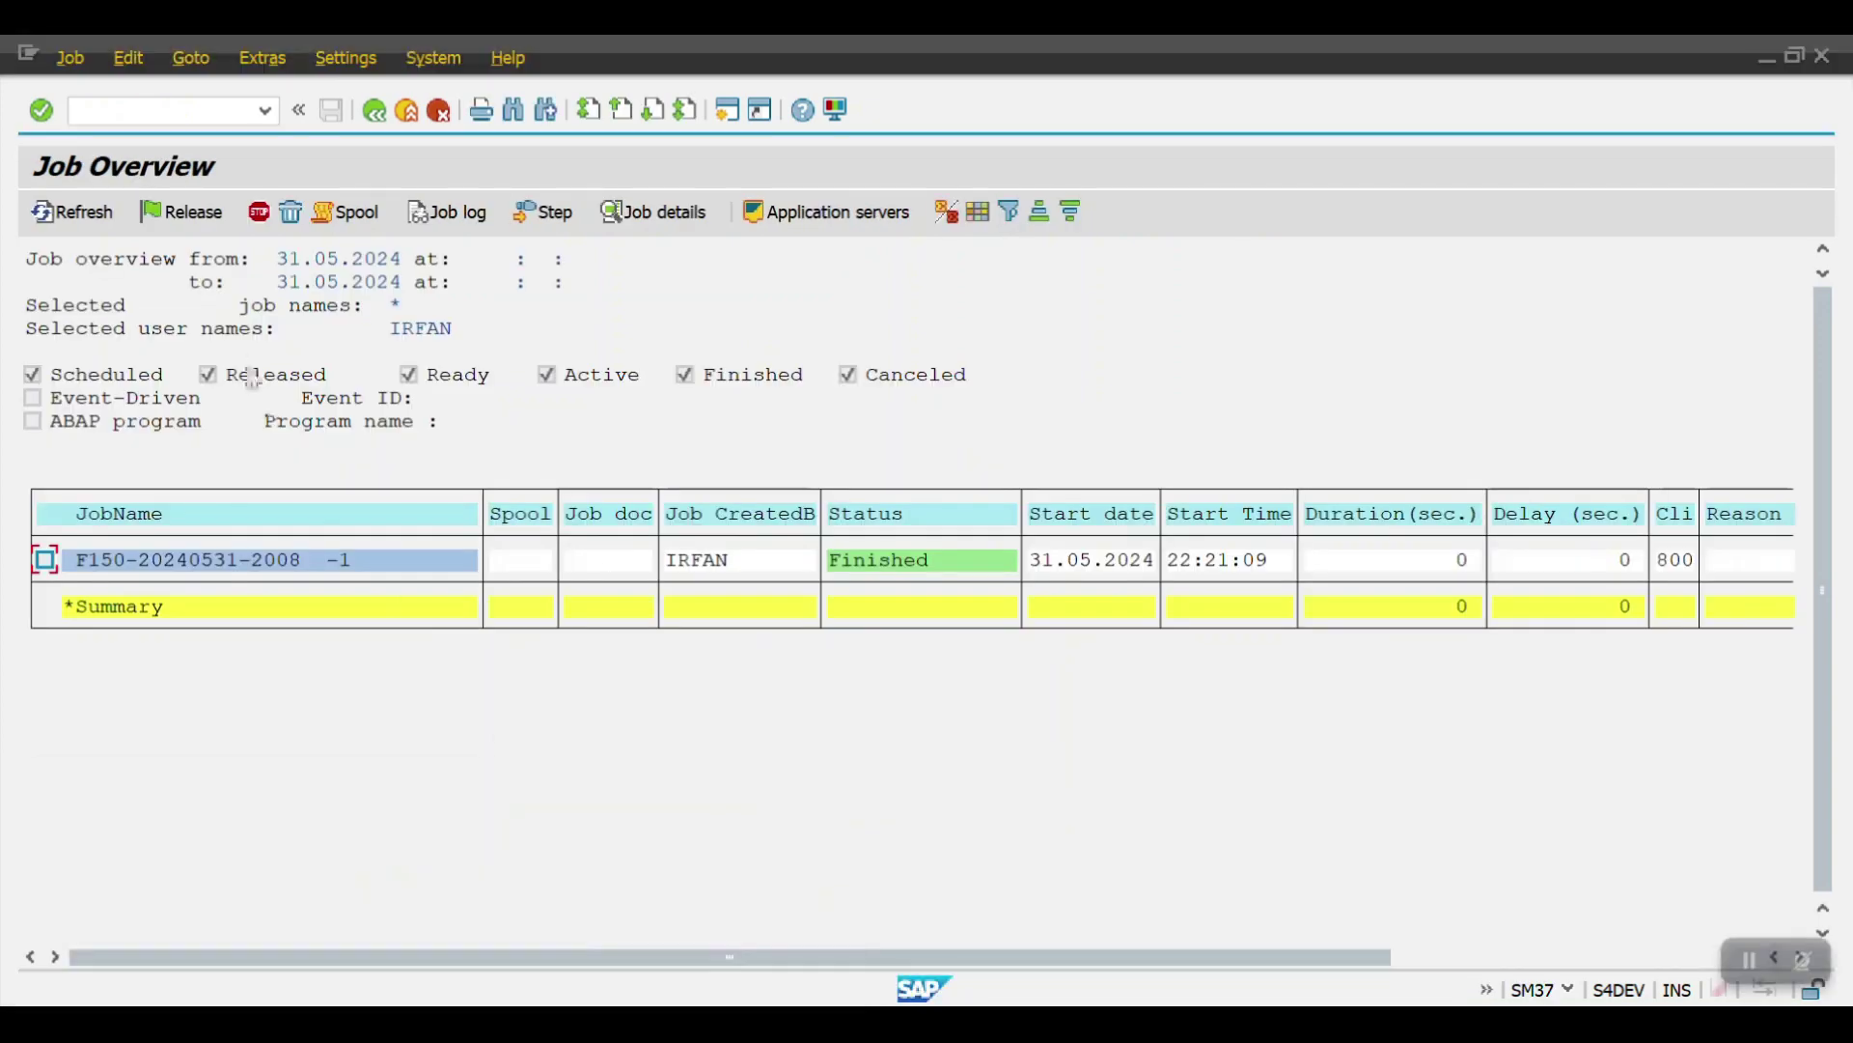
pyautogui.click(166, 103)
pyautogui.write('/nbp')
pyautogui.press('Return')
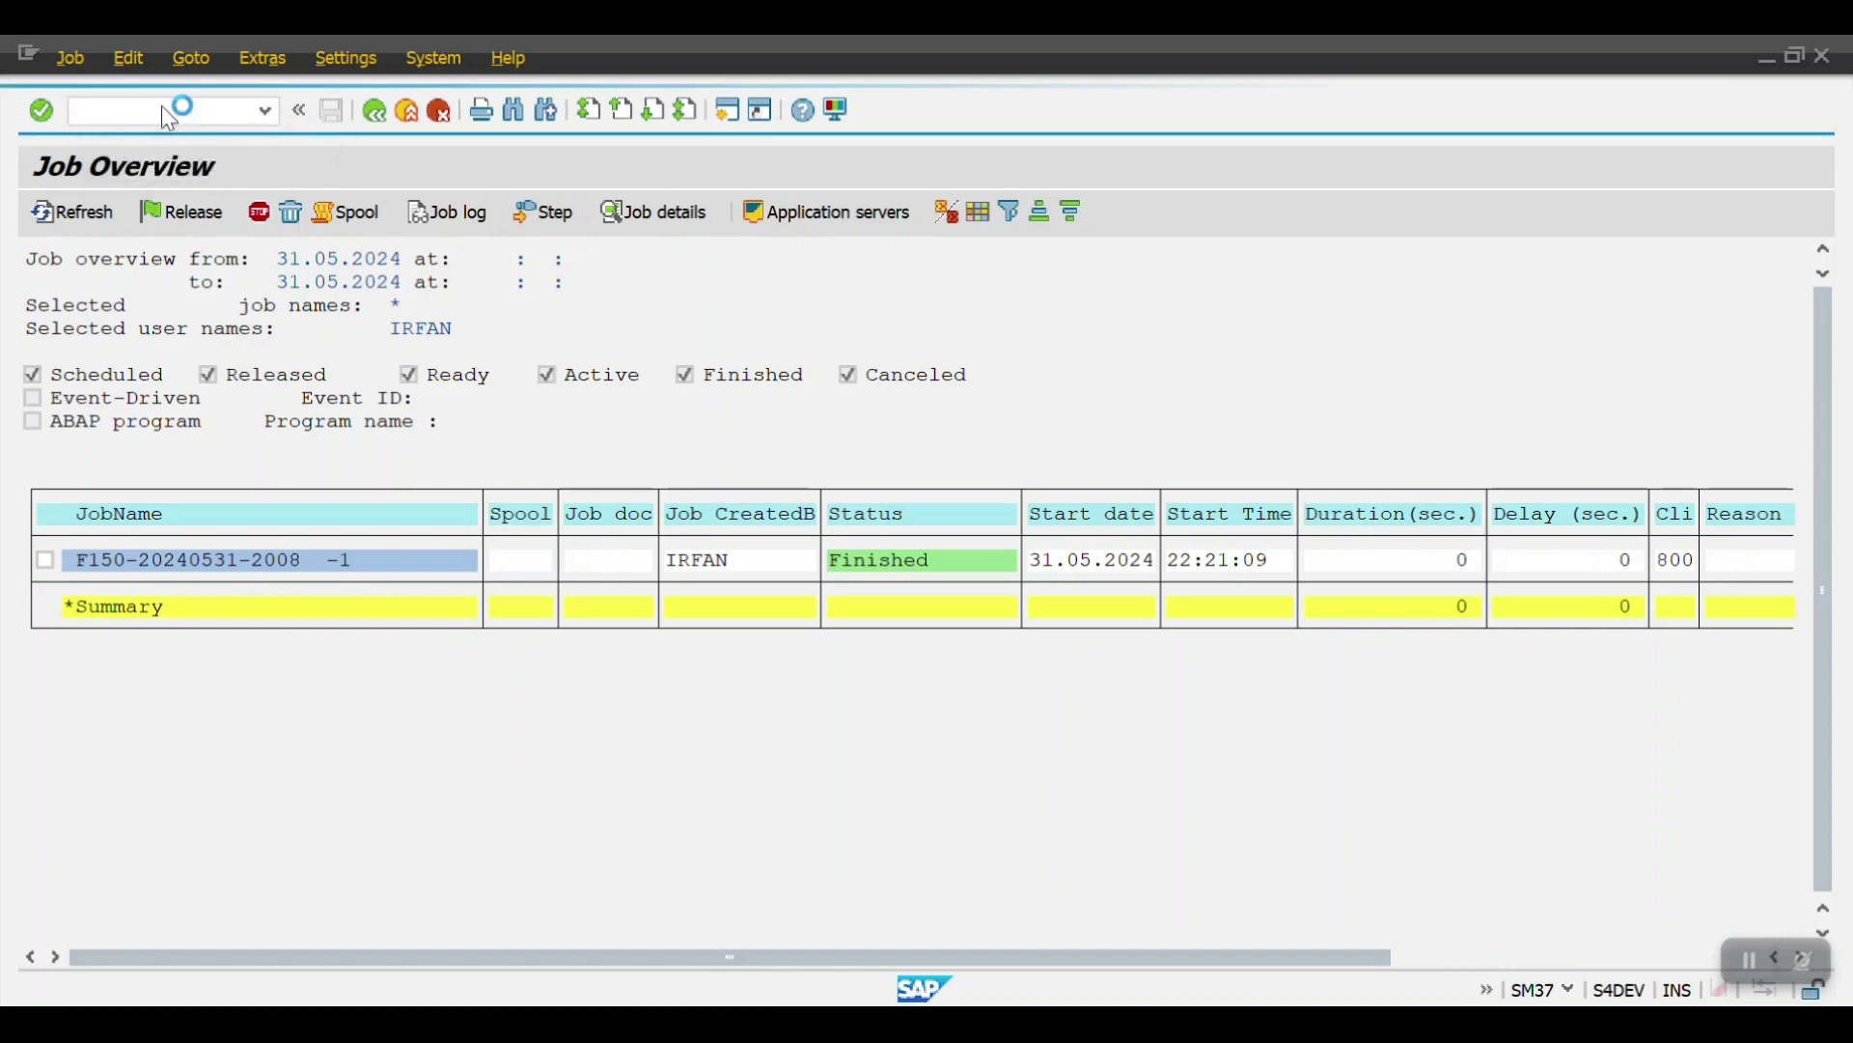
# Find the business partner by customer number and open its customer correspondence dunning data for company code 2000.
pyautogui.click(280, 393)
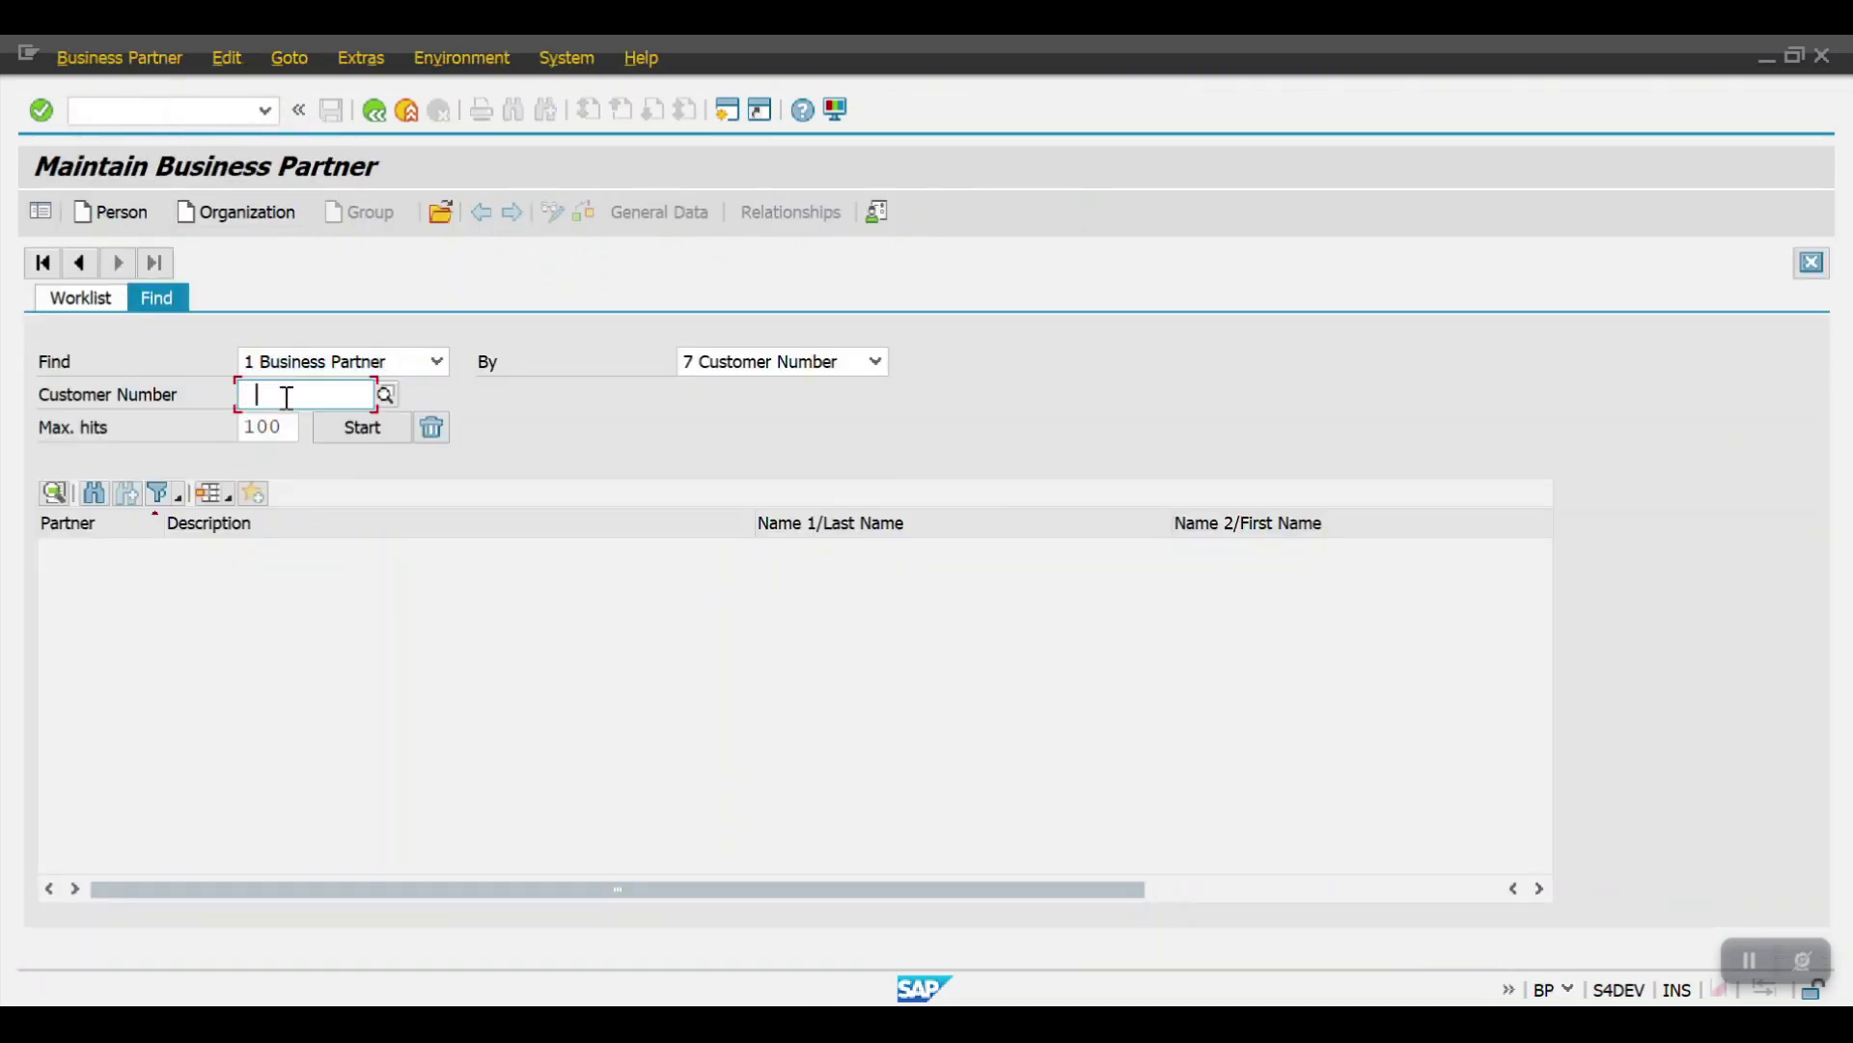
pyautogui.click(293, 425)
pyautogui.click(358, 427)
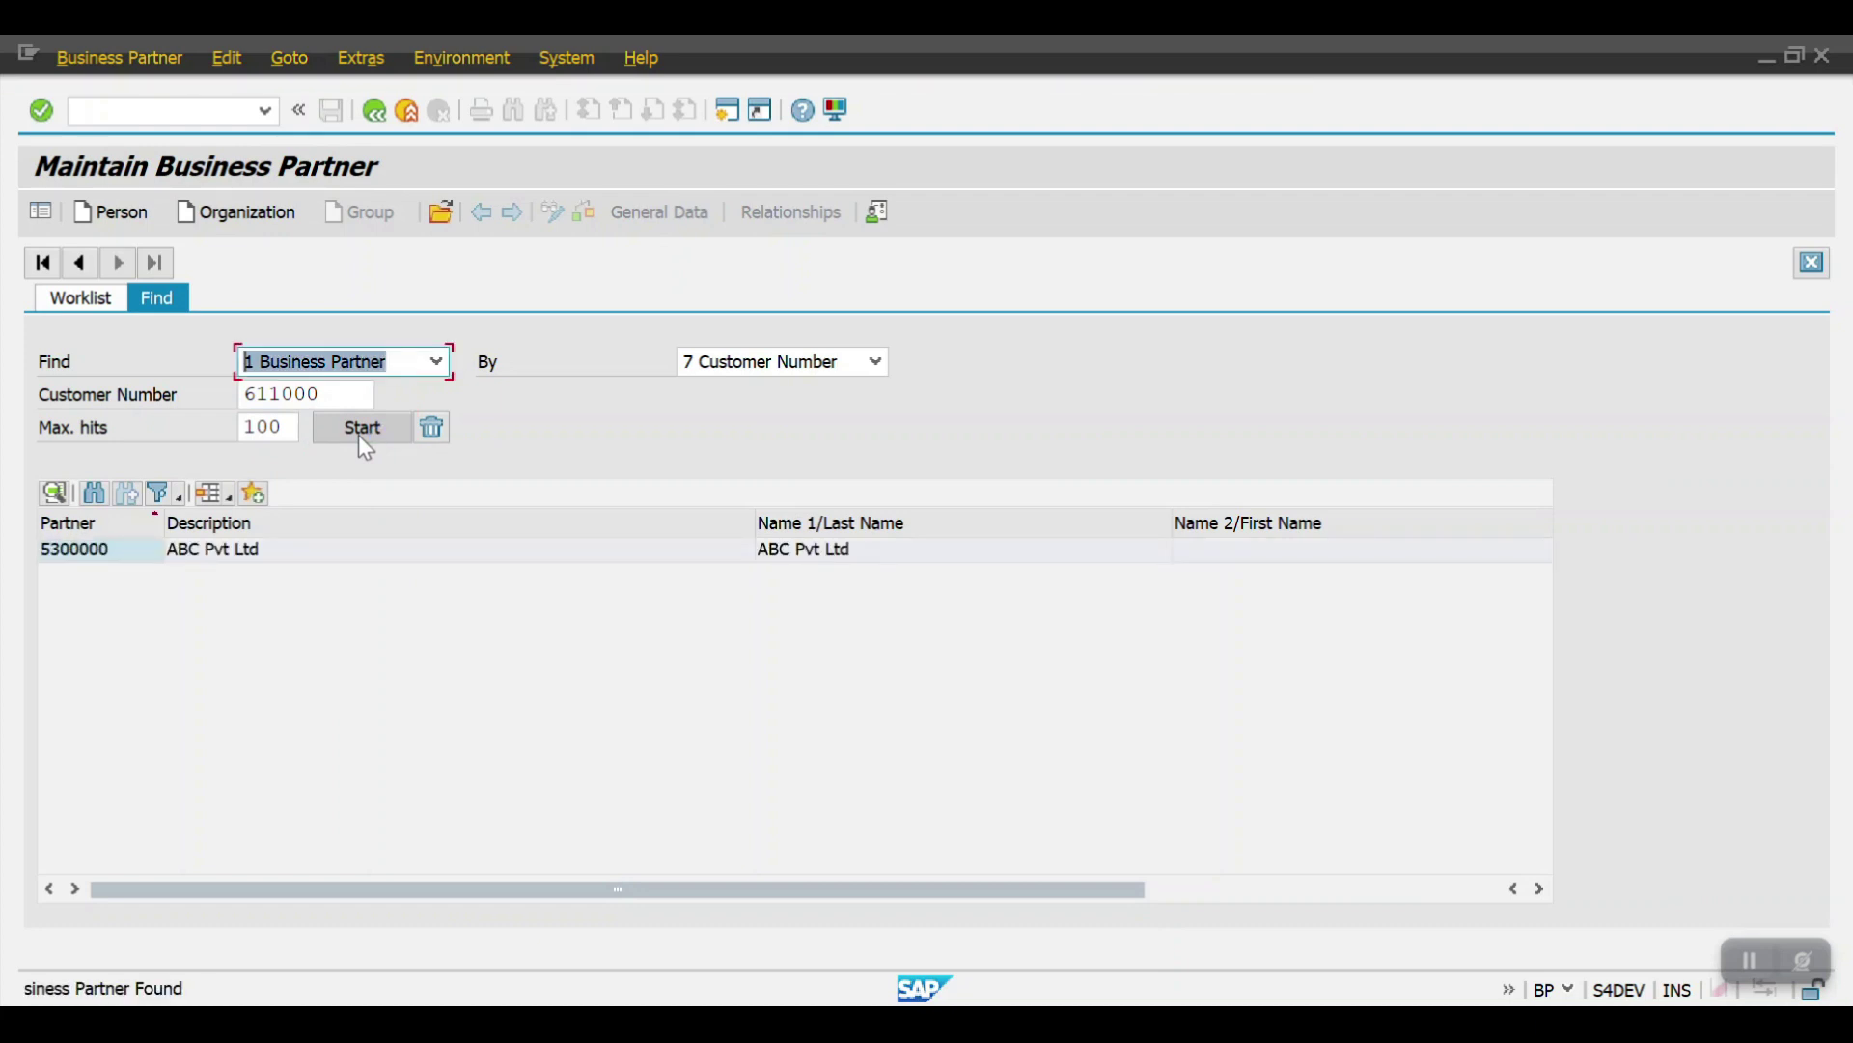
pyautogui.doubleClick(89, 556)
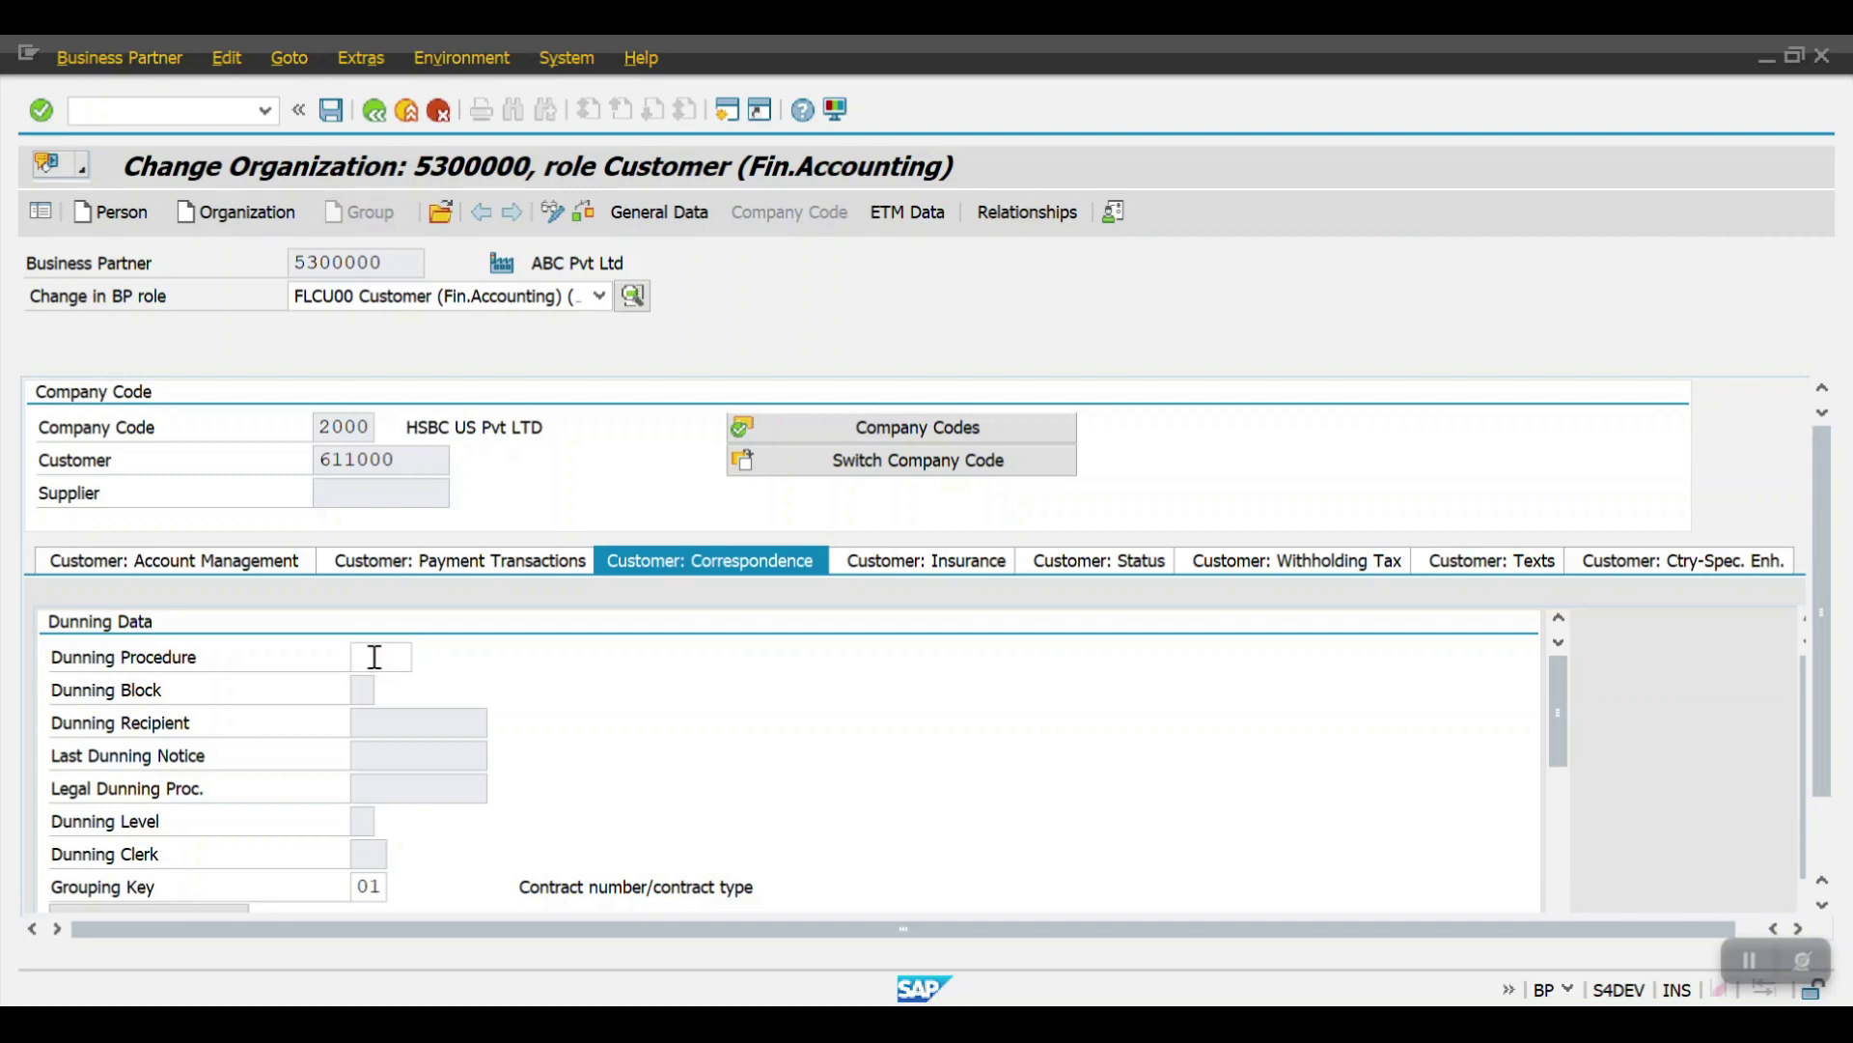
# Open transaction FBMP in another session to look up the available dunning procedures.
pyautogui.write('fbm')
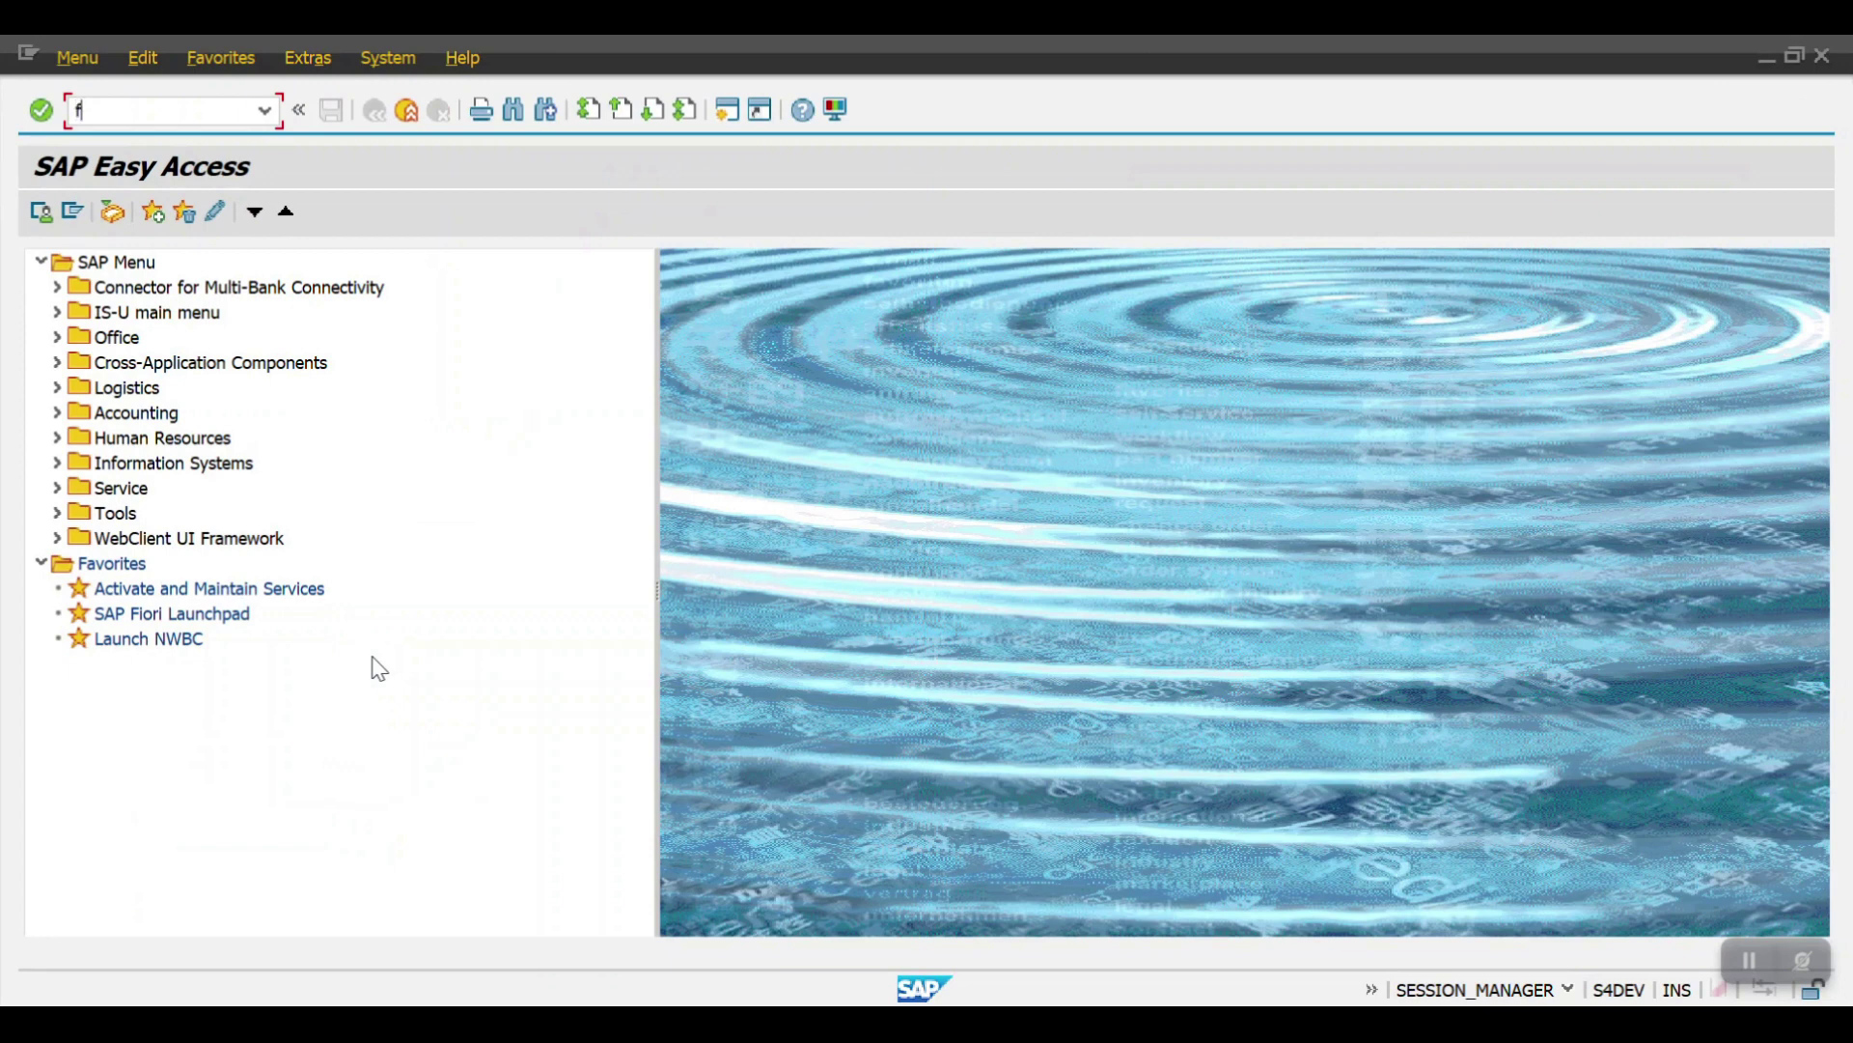
pyautogui.write('p')
pyautogui.press('Return')
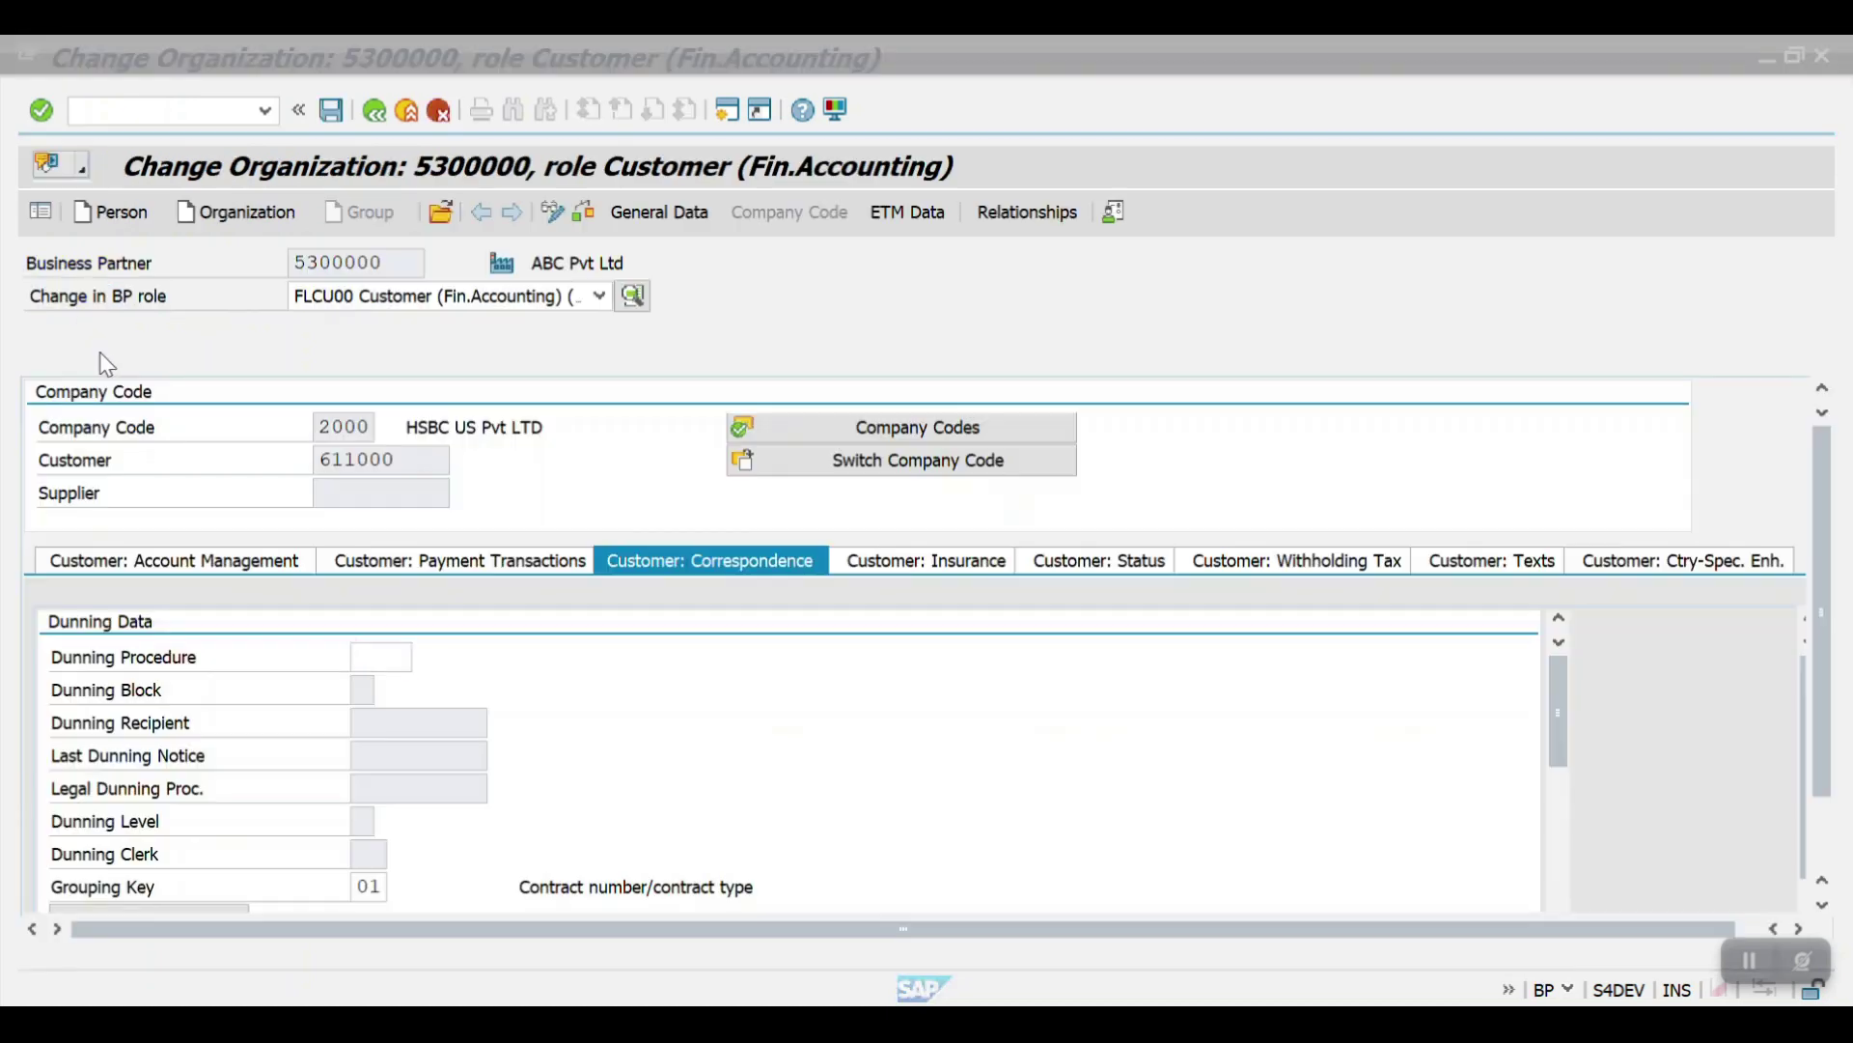
# Set the dunning procedure of ABC Pvt Ltd to 2000 in its company code 2000 dunning data and save the business partner.
pyautogui.write('2000')
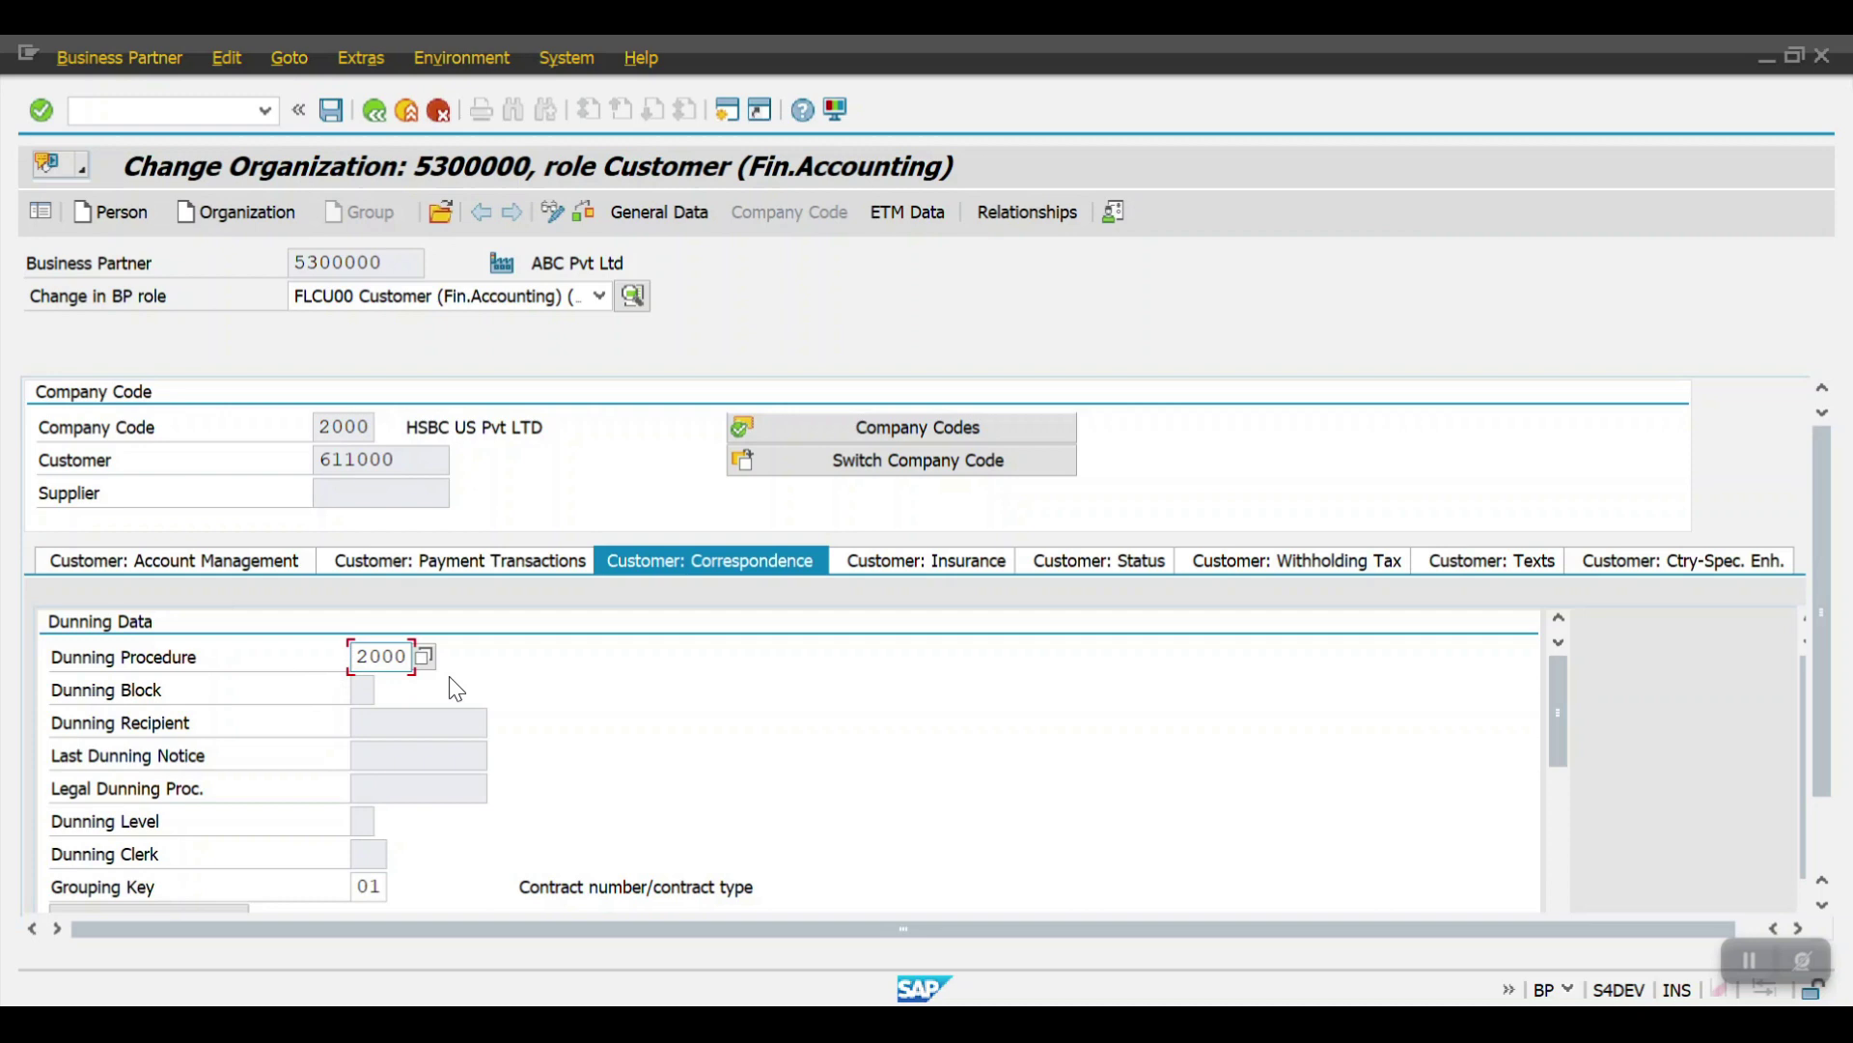
pyautogui.press('Return')
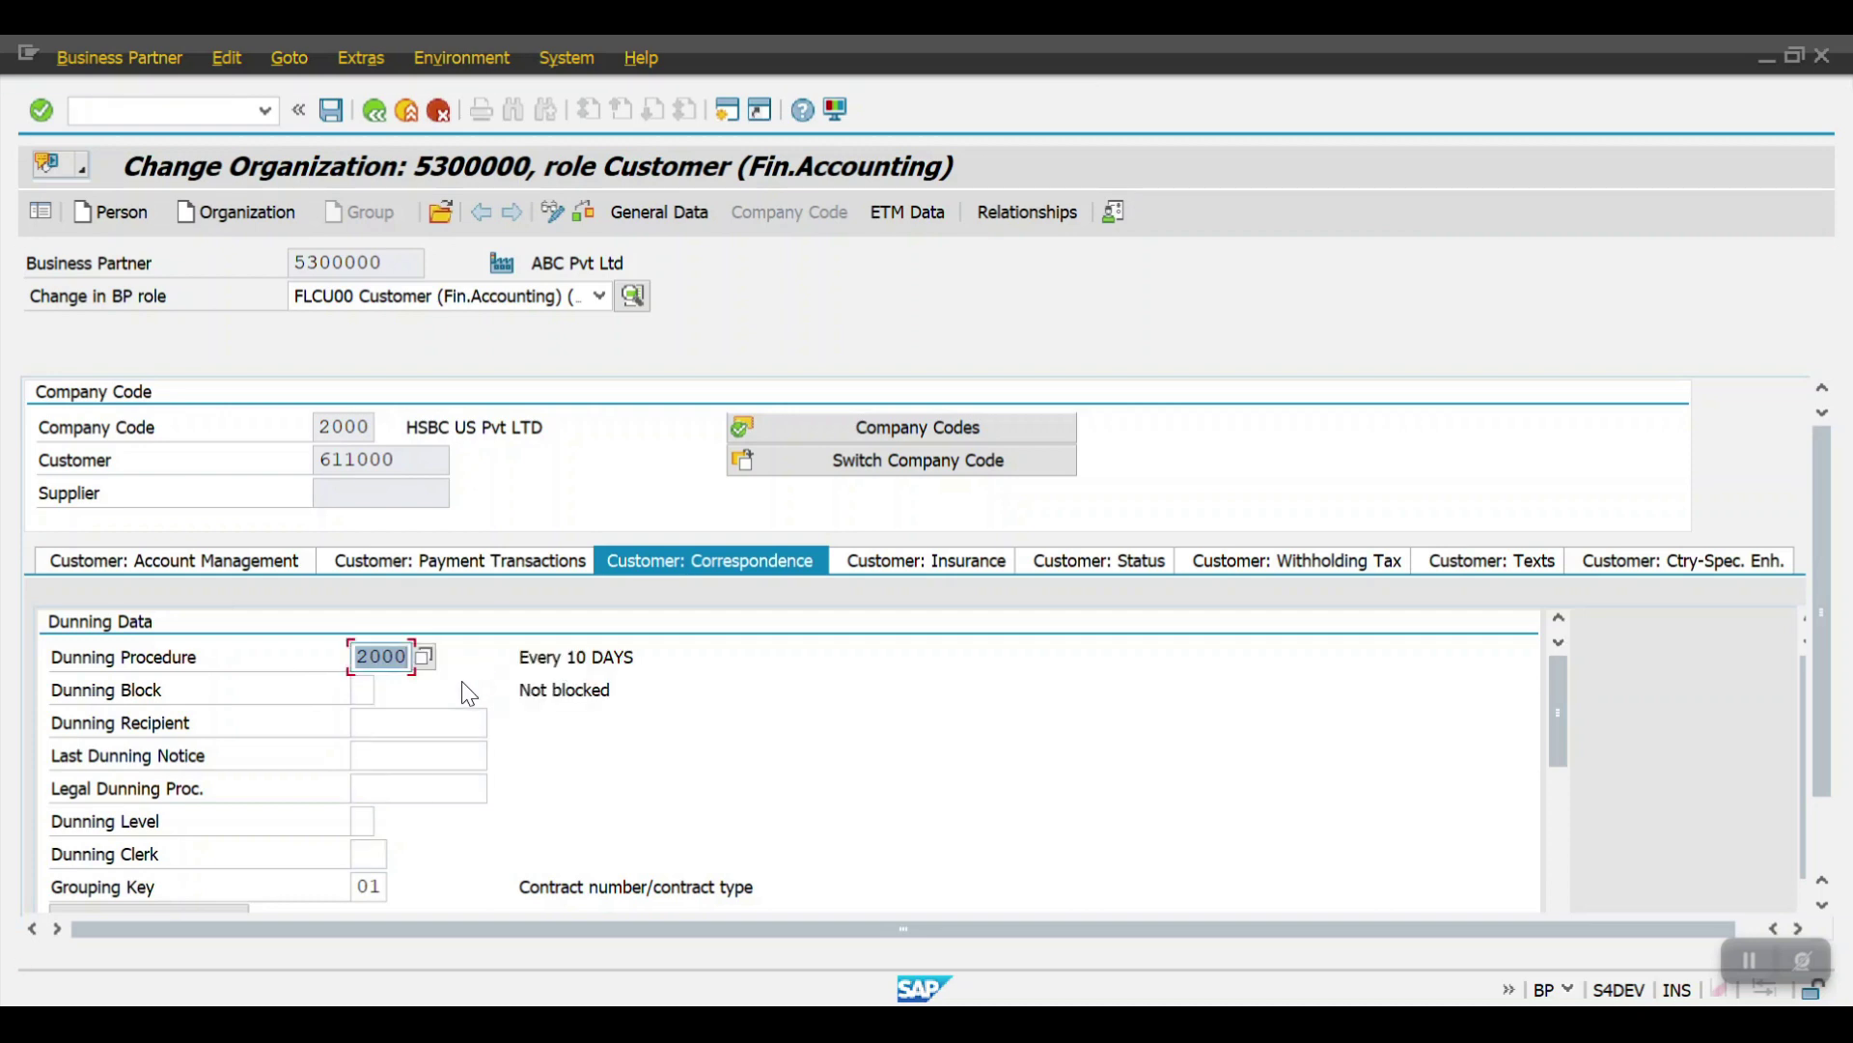
pyautogui.hotkey('ctrl', 's')
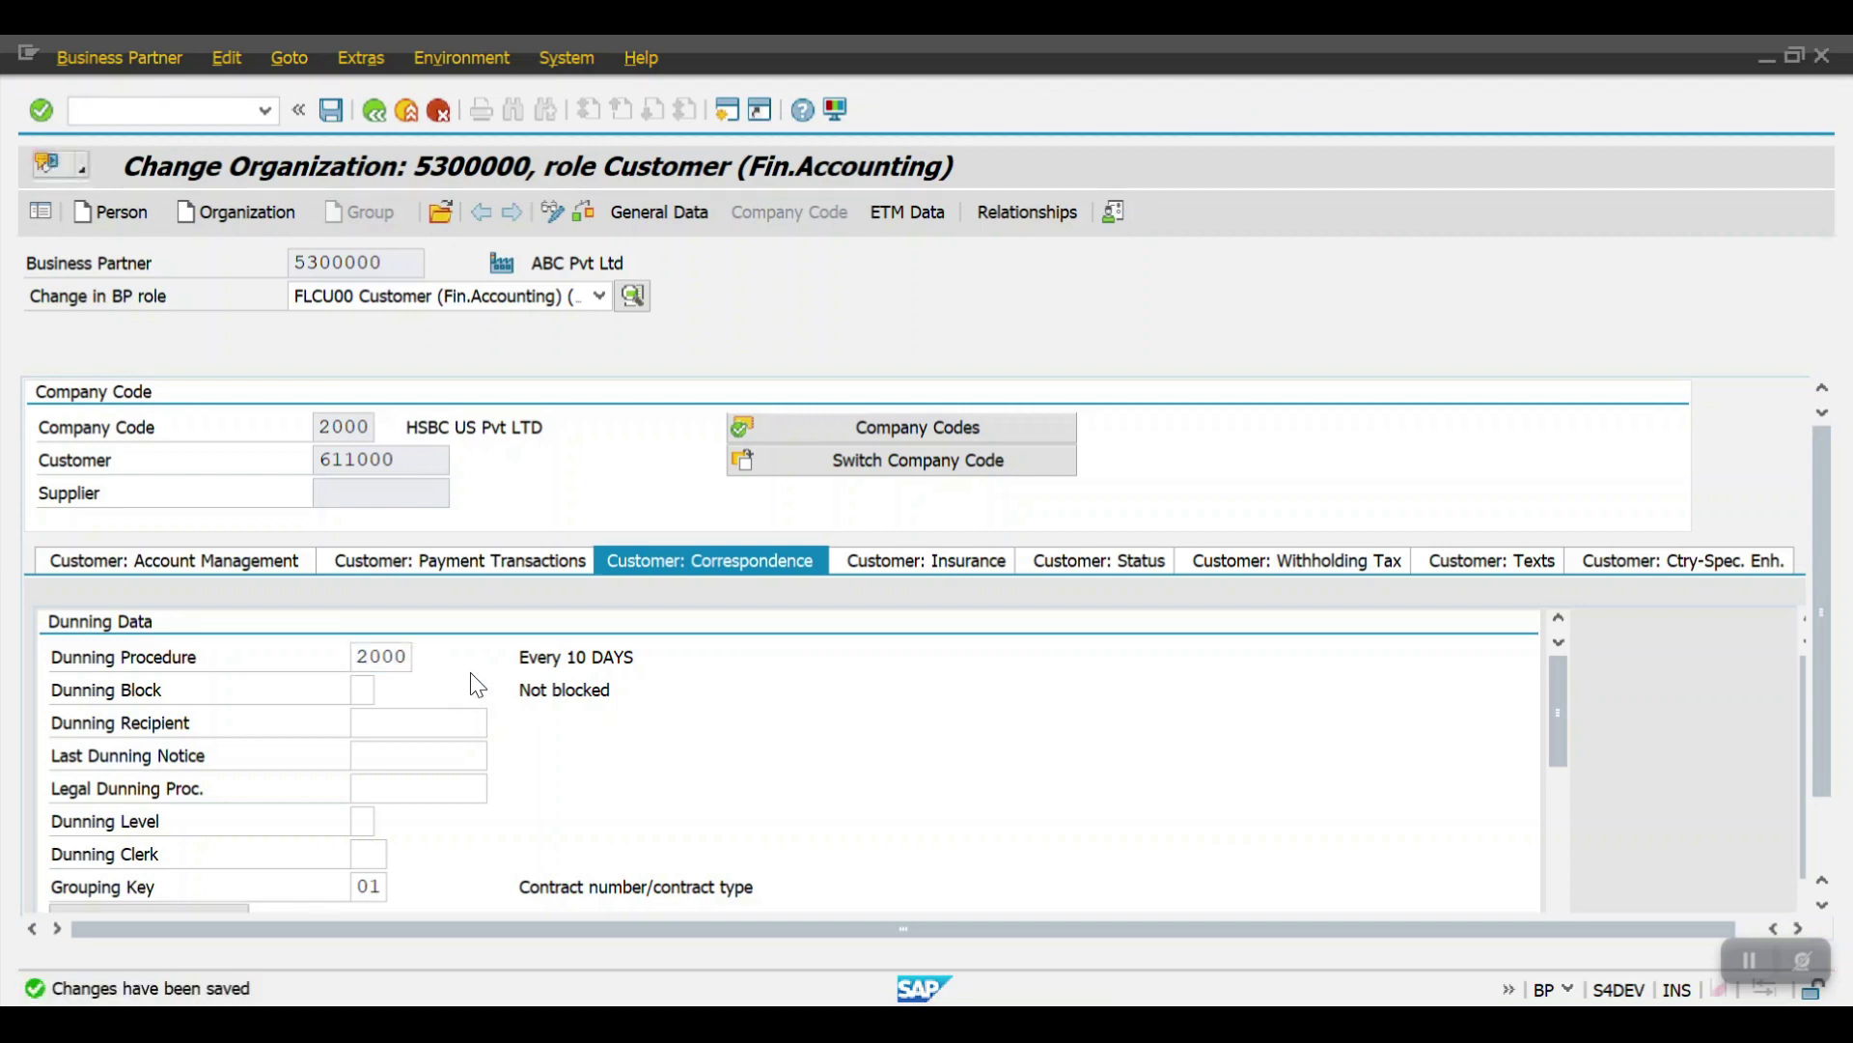
# Run FBL5N for company code 2000 with open items at key date 31.05.2024 and review the line items of all customers.
pyautogui.press('F3')
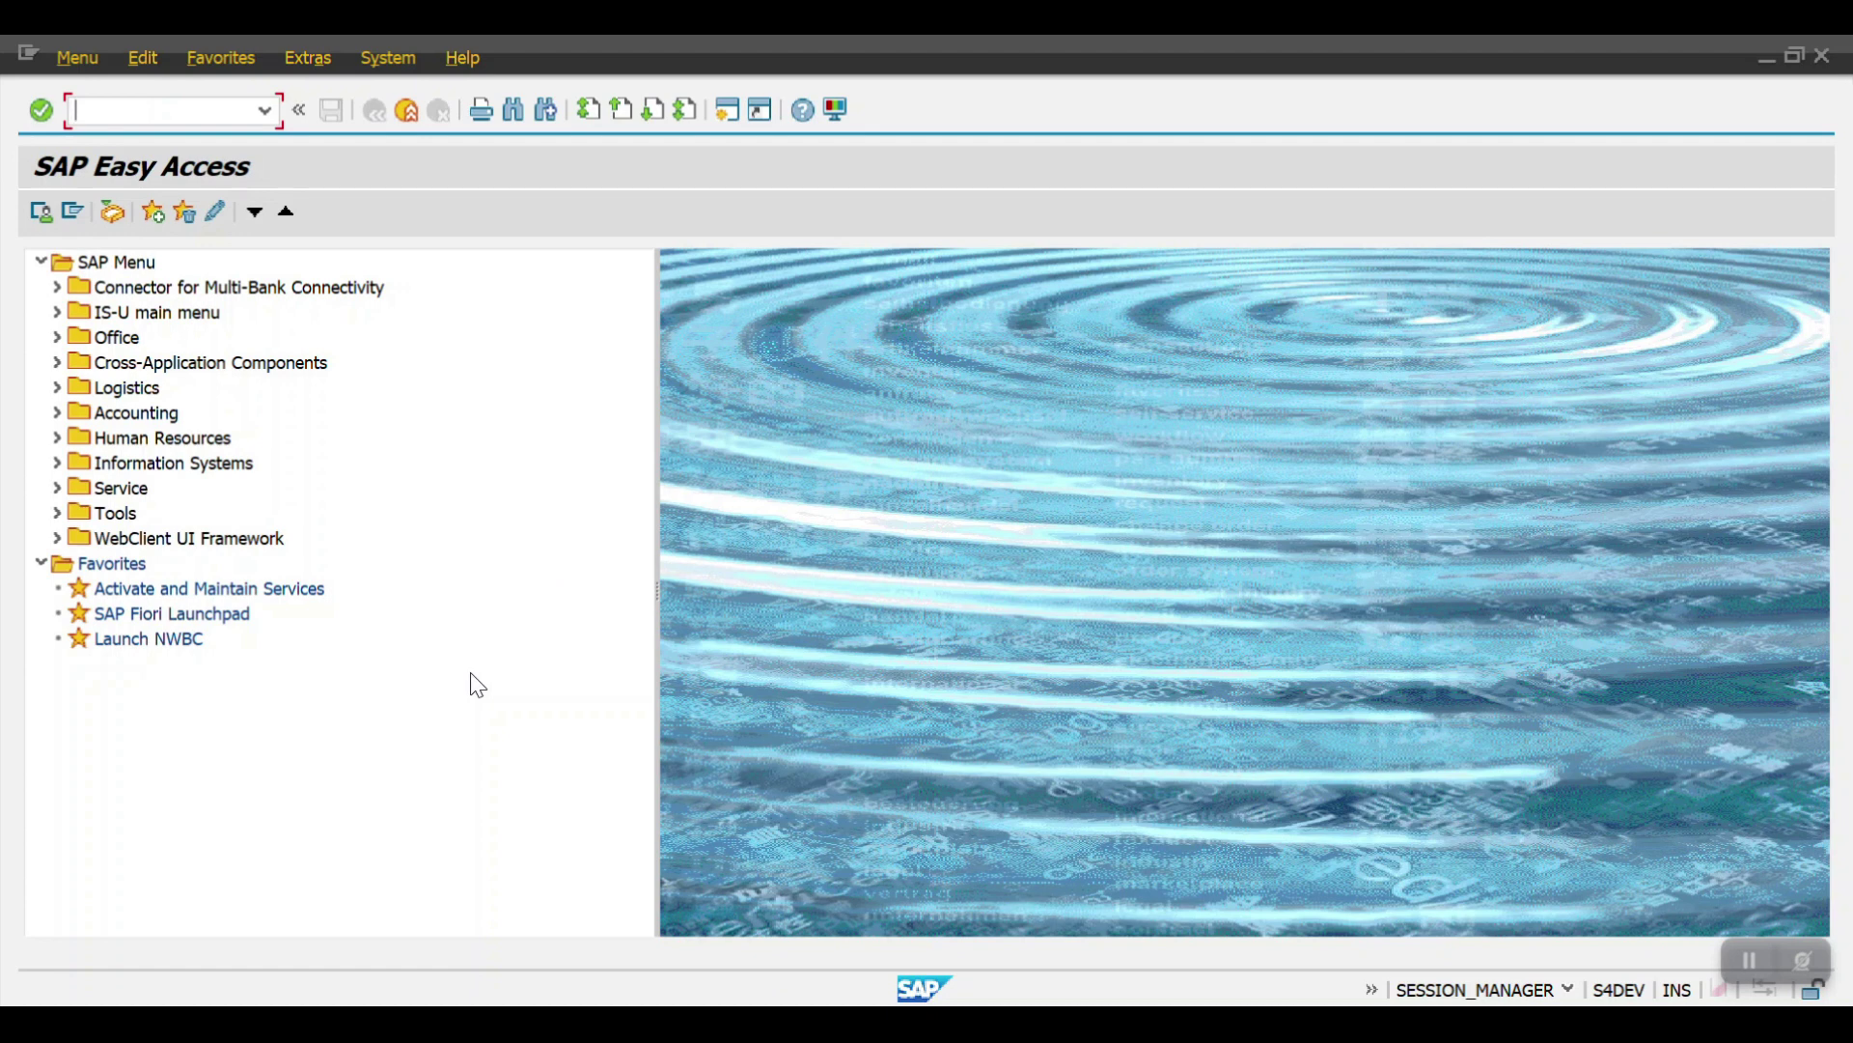
pyautogui.write('fb')
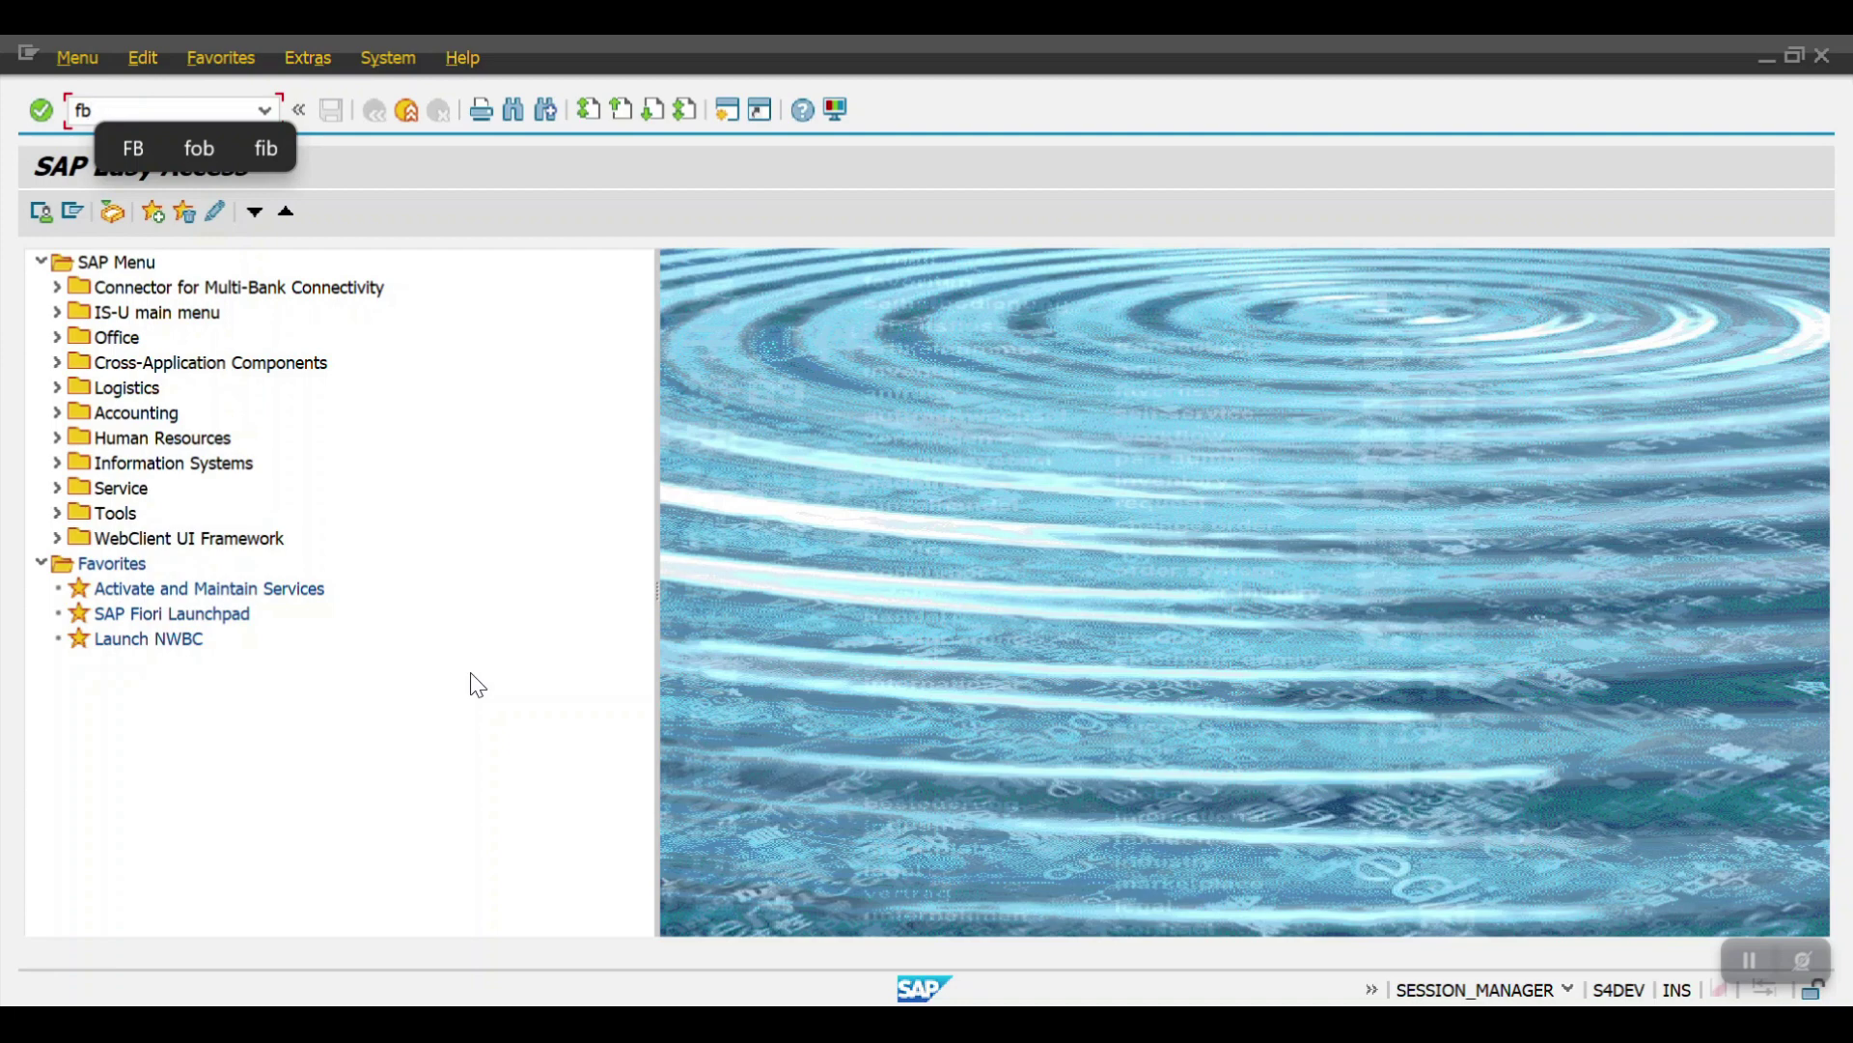
pyautogui.write('l5n')
pyautogui.press('Return')
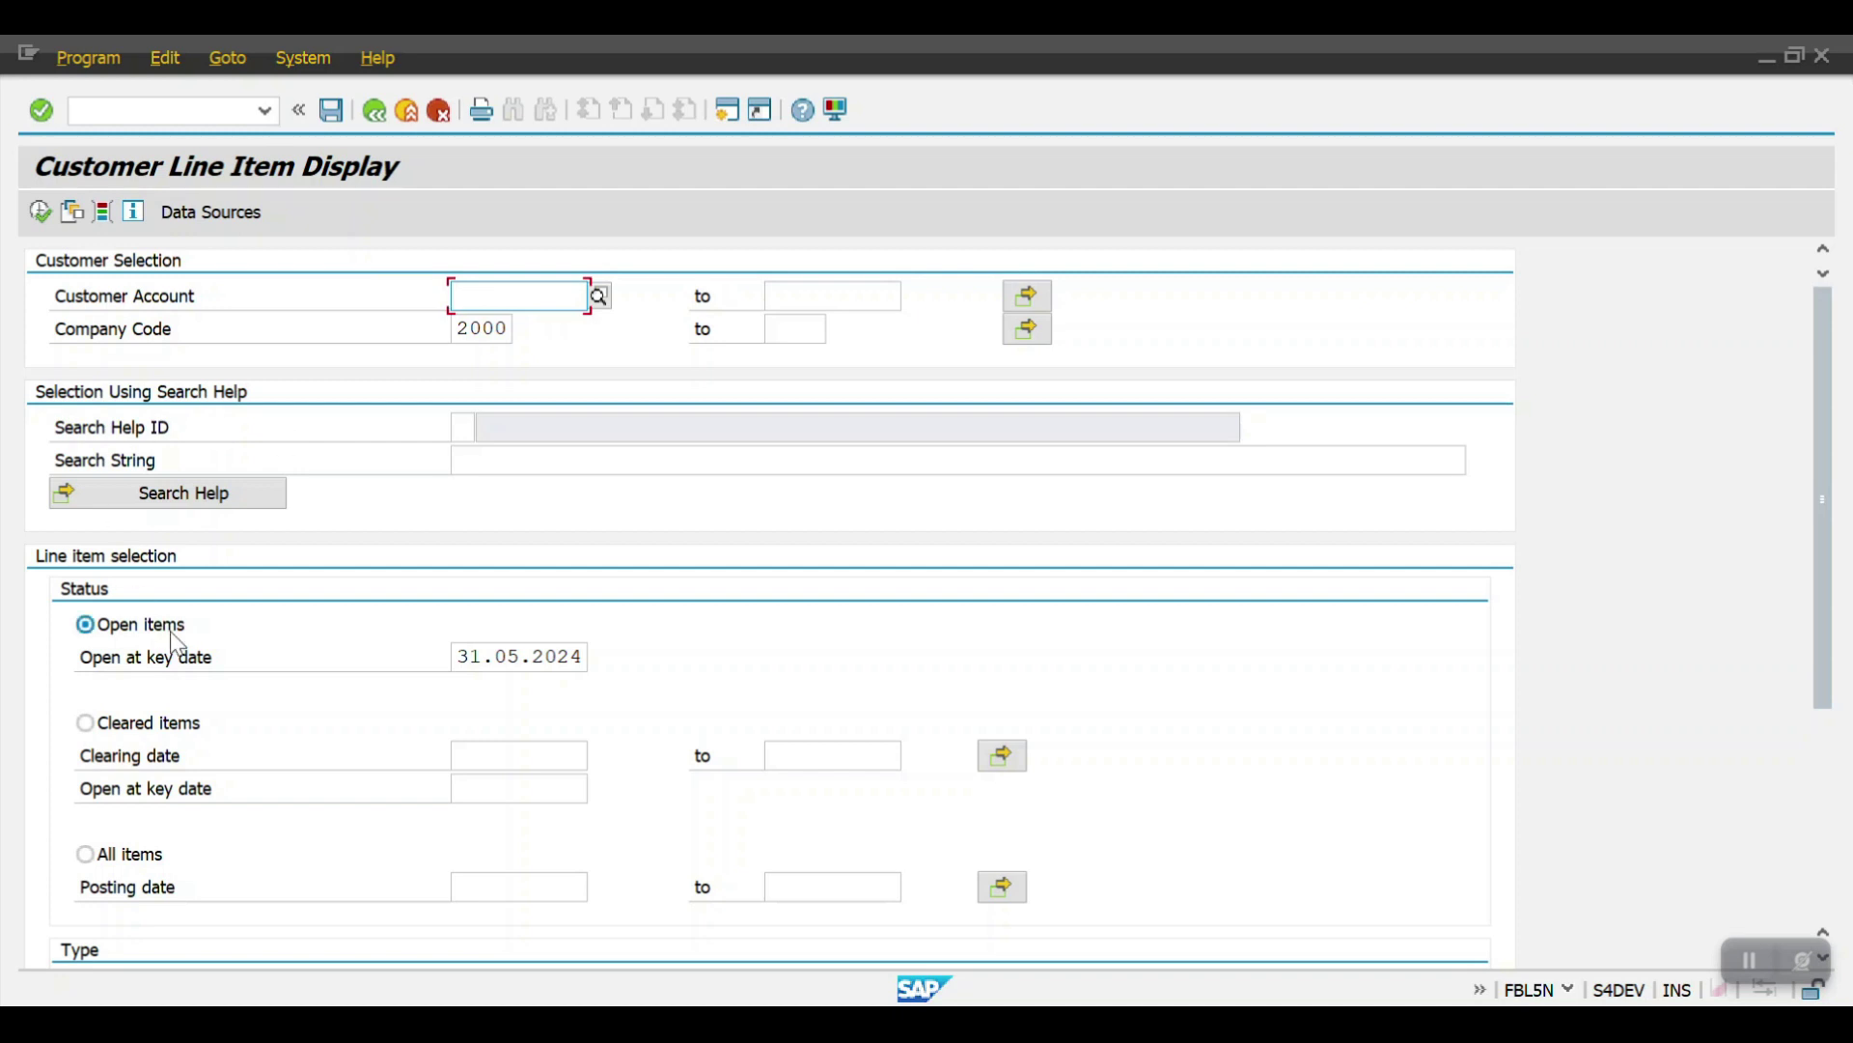
pyautogui.doubleClick(465, 326)
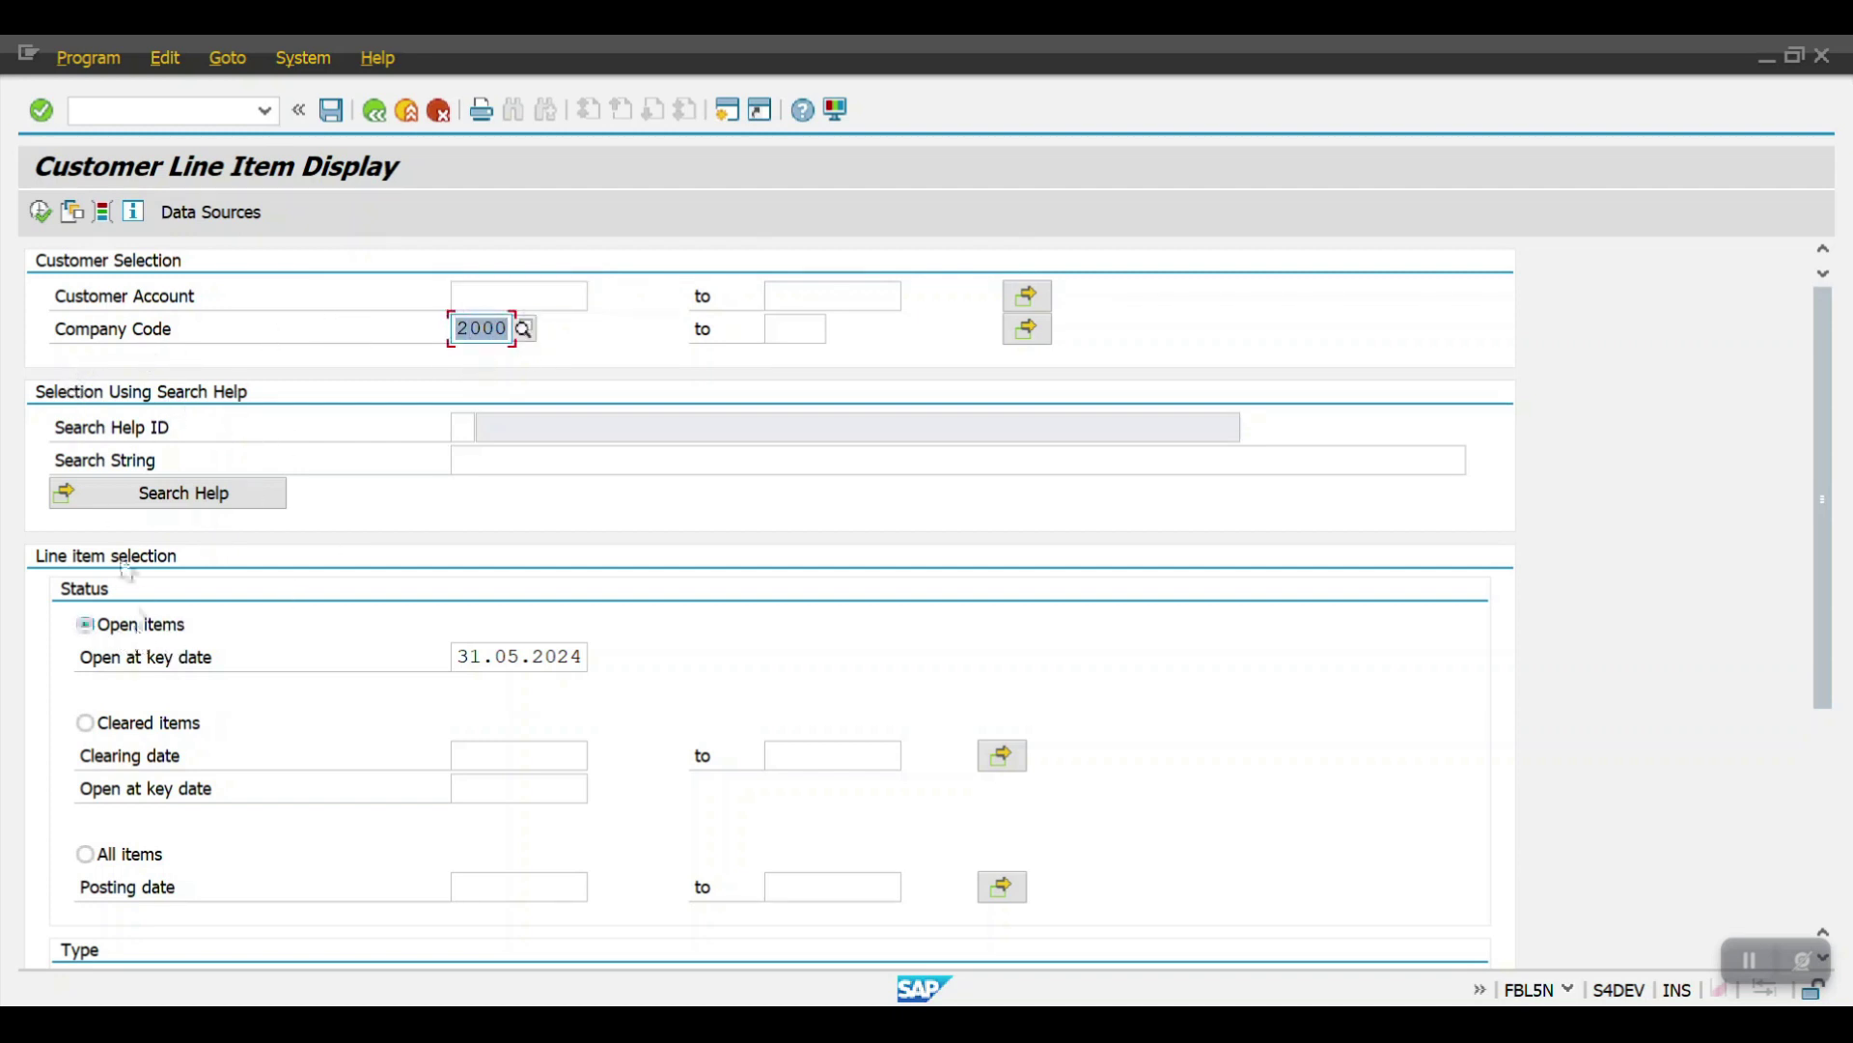
pyautogui.click(39, 213)
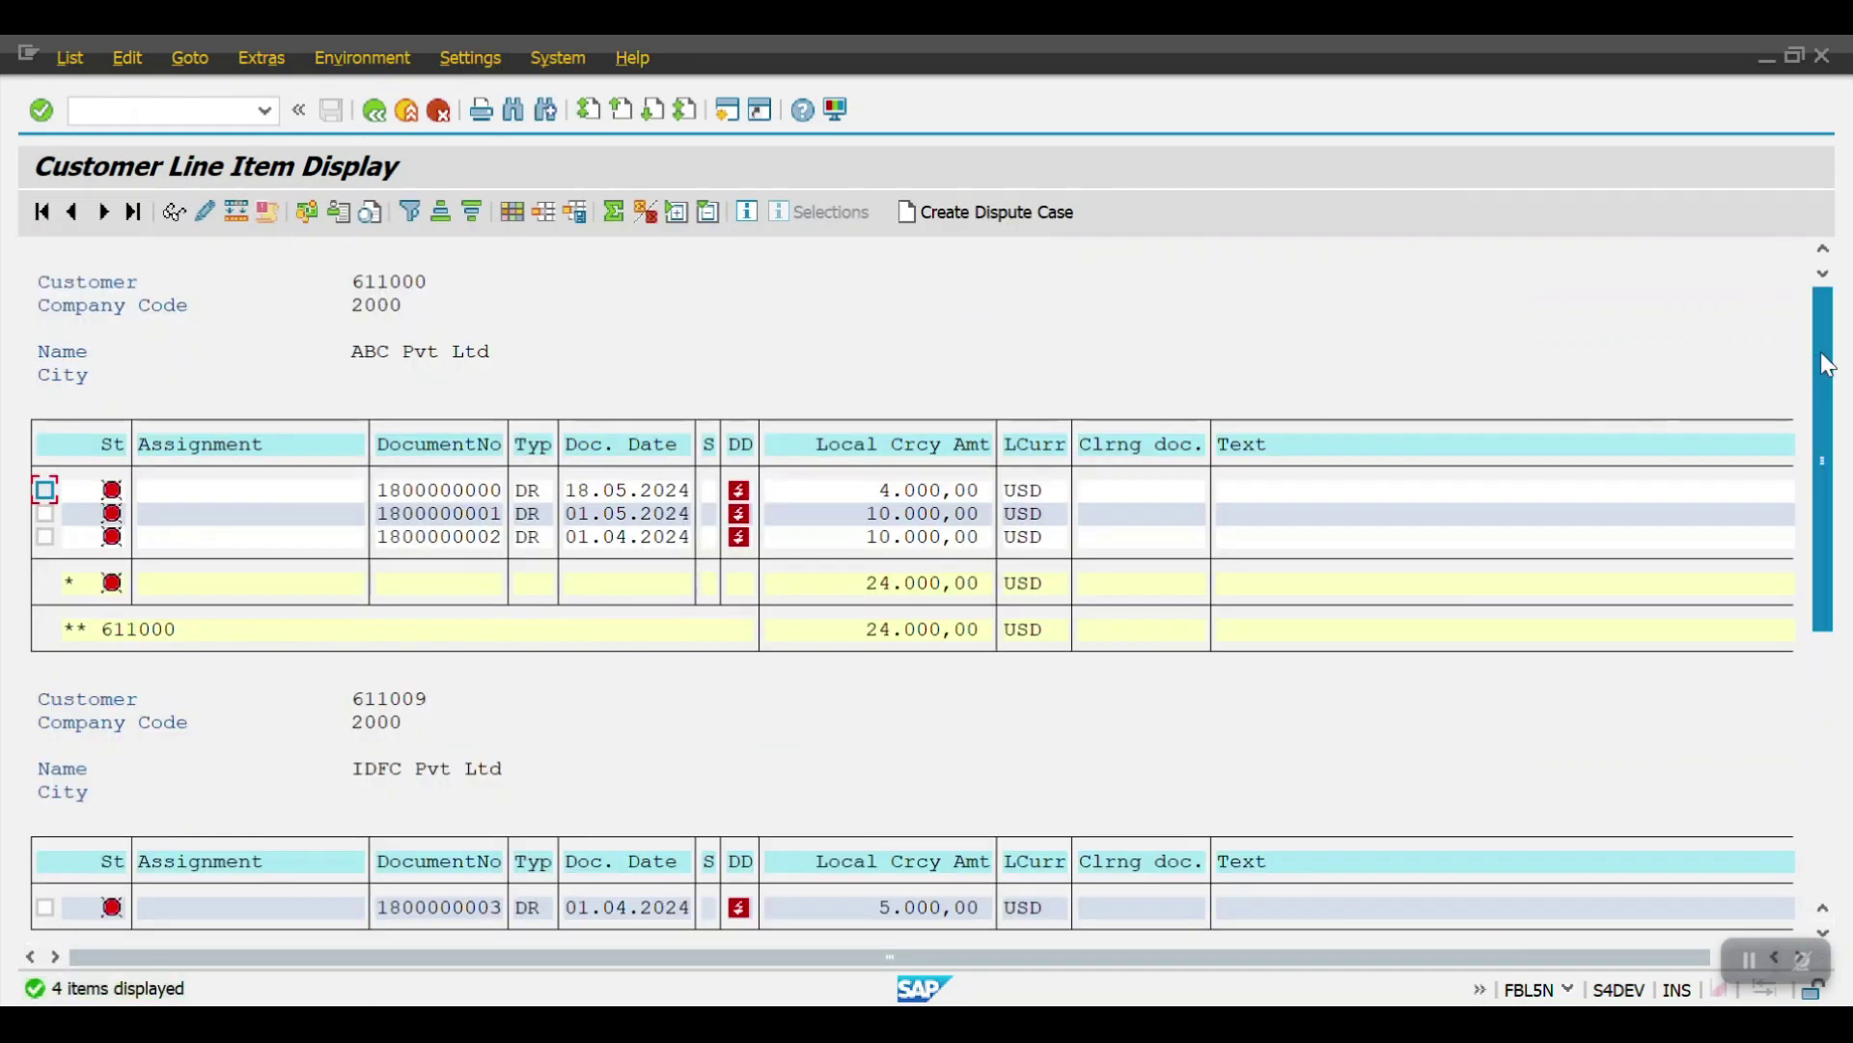
pyautogui.moveTo(1827, 365); pyautogui.dragTo(1827, 636)
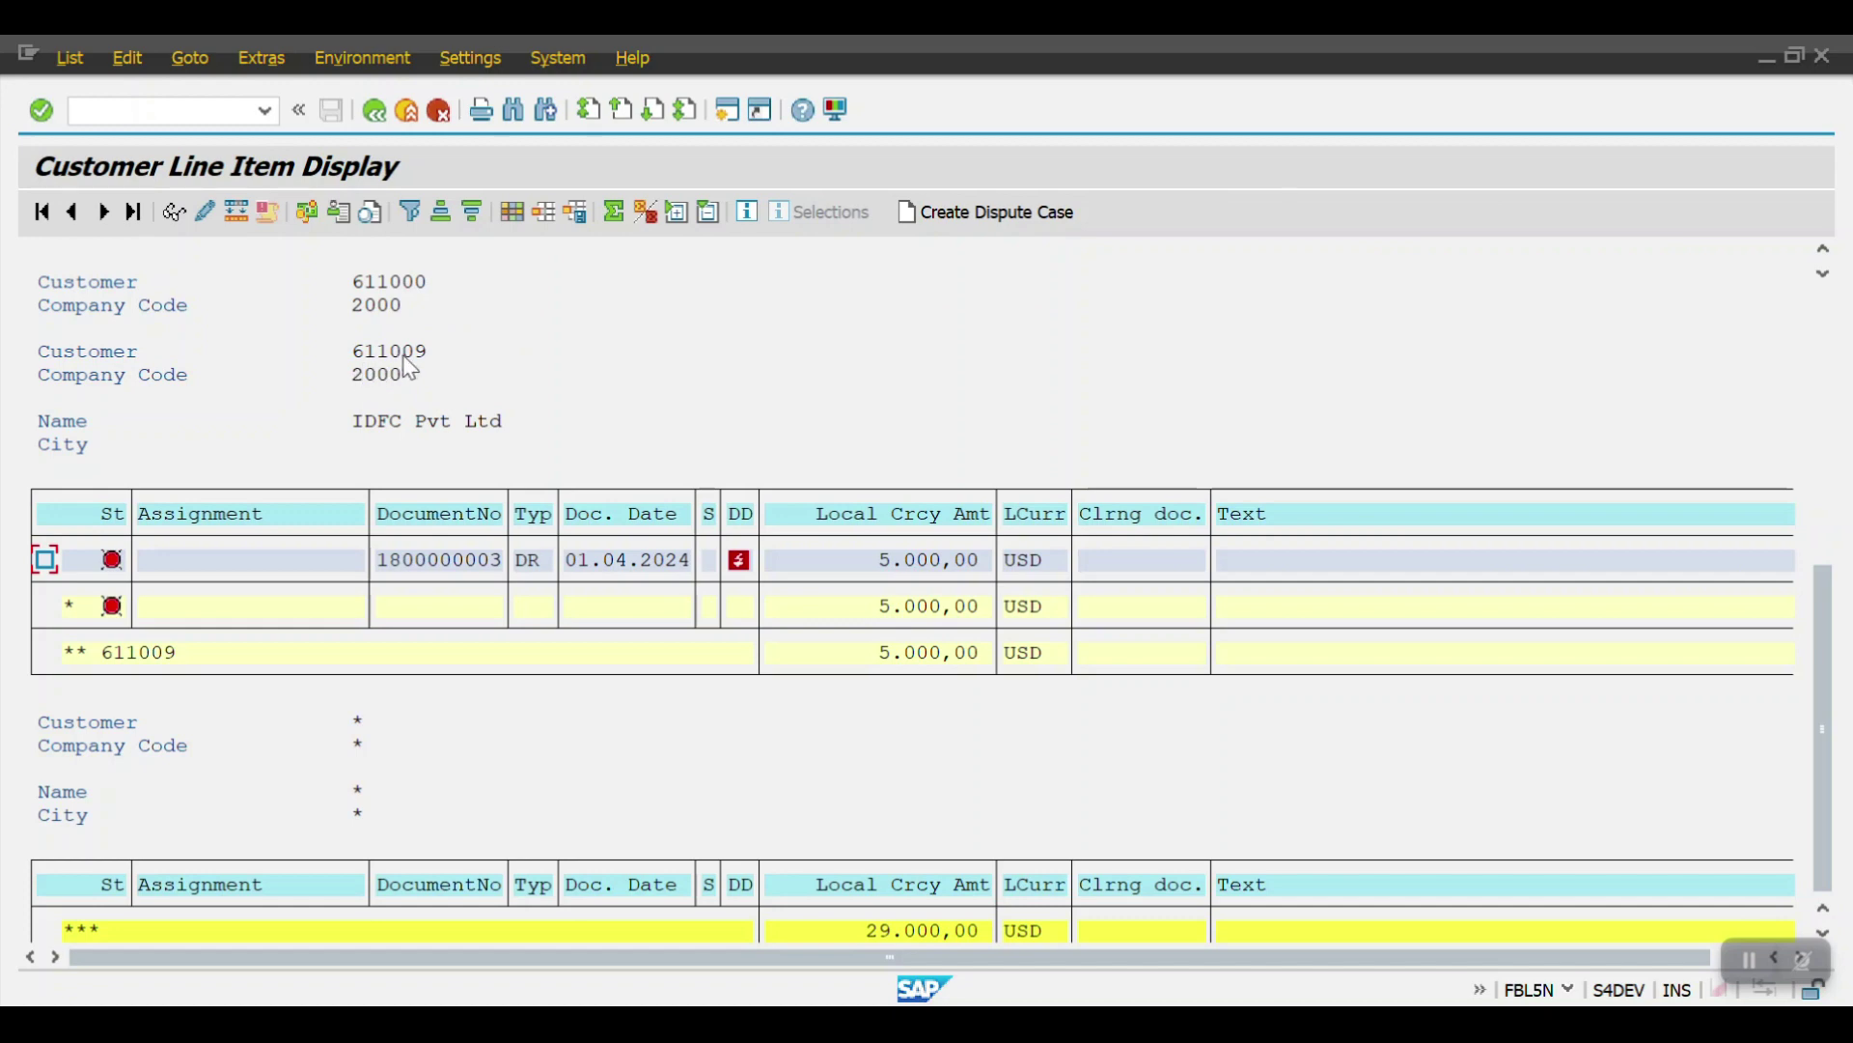
pyautogui.moveTo(1822, 688); pyautogui.dragTo(1822, 403)
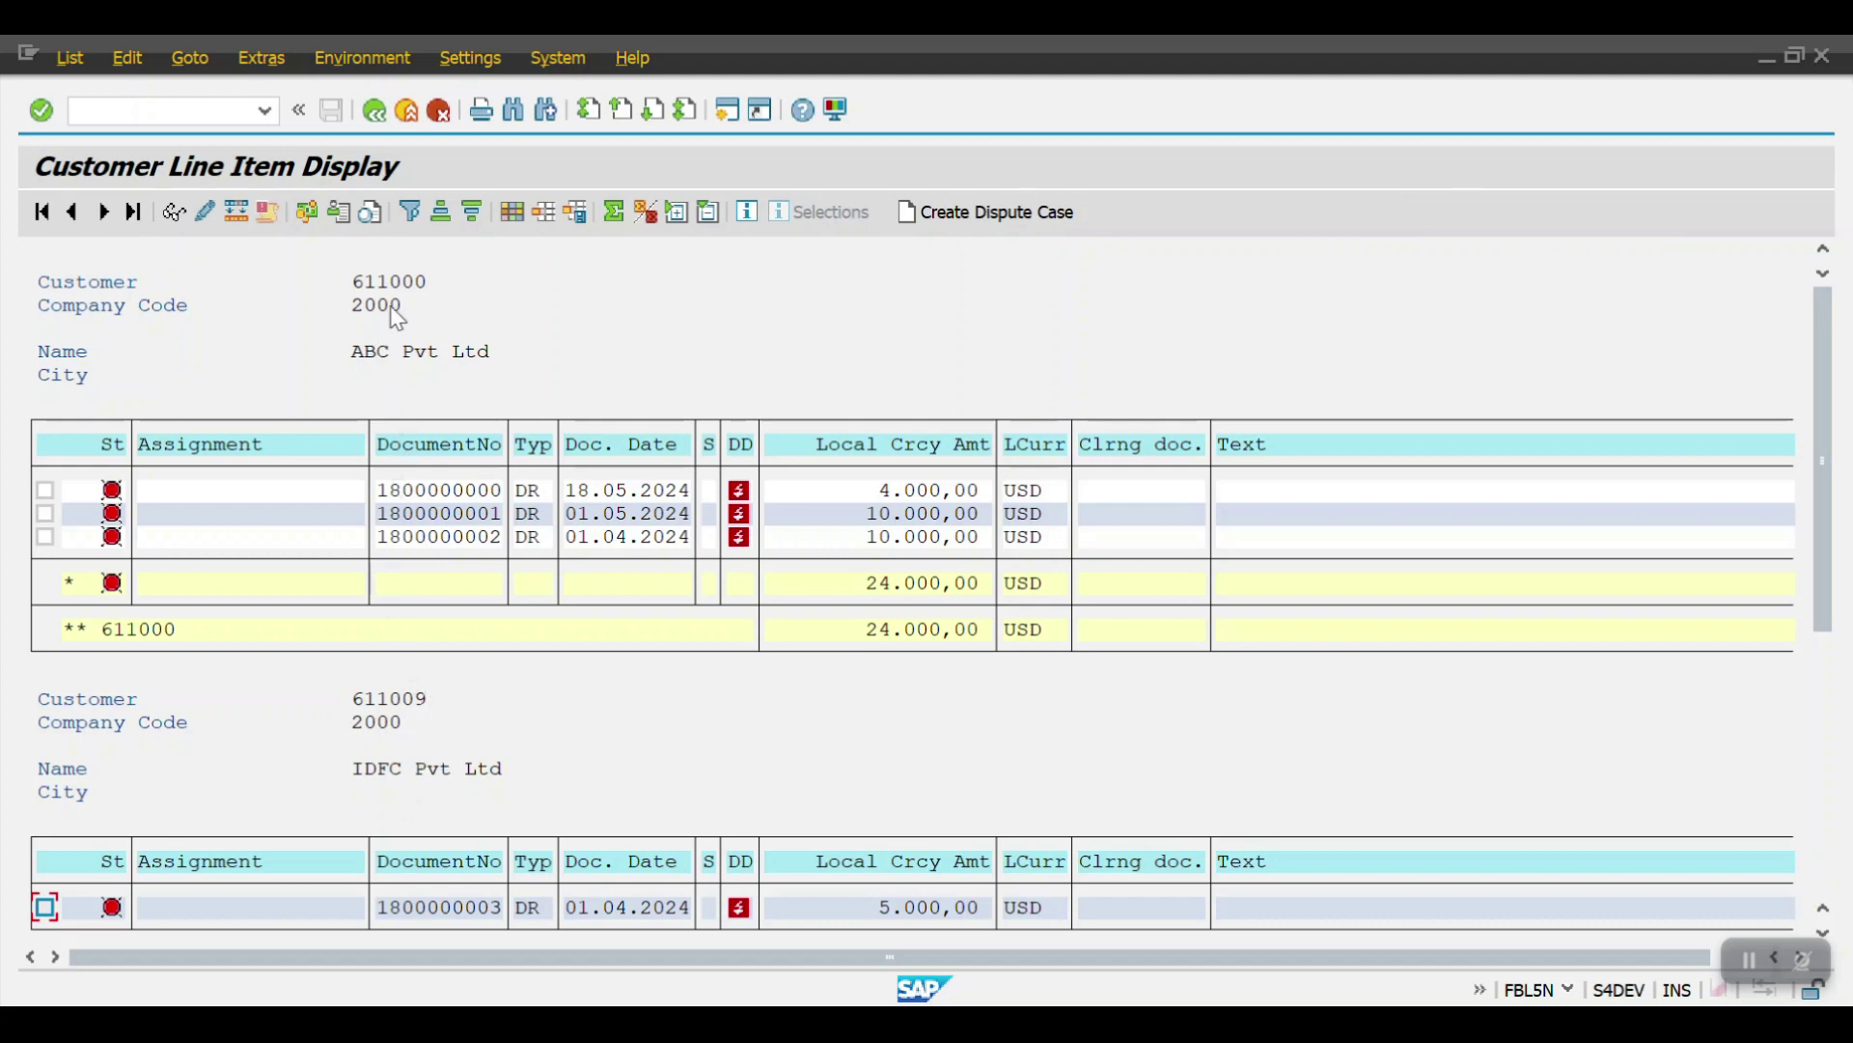
# Return to the business partner session, restart transaction BP and open IDFC Pvt Ltd through a search by customer number.
pyautogui.press('F3')
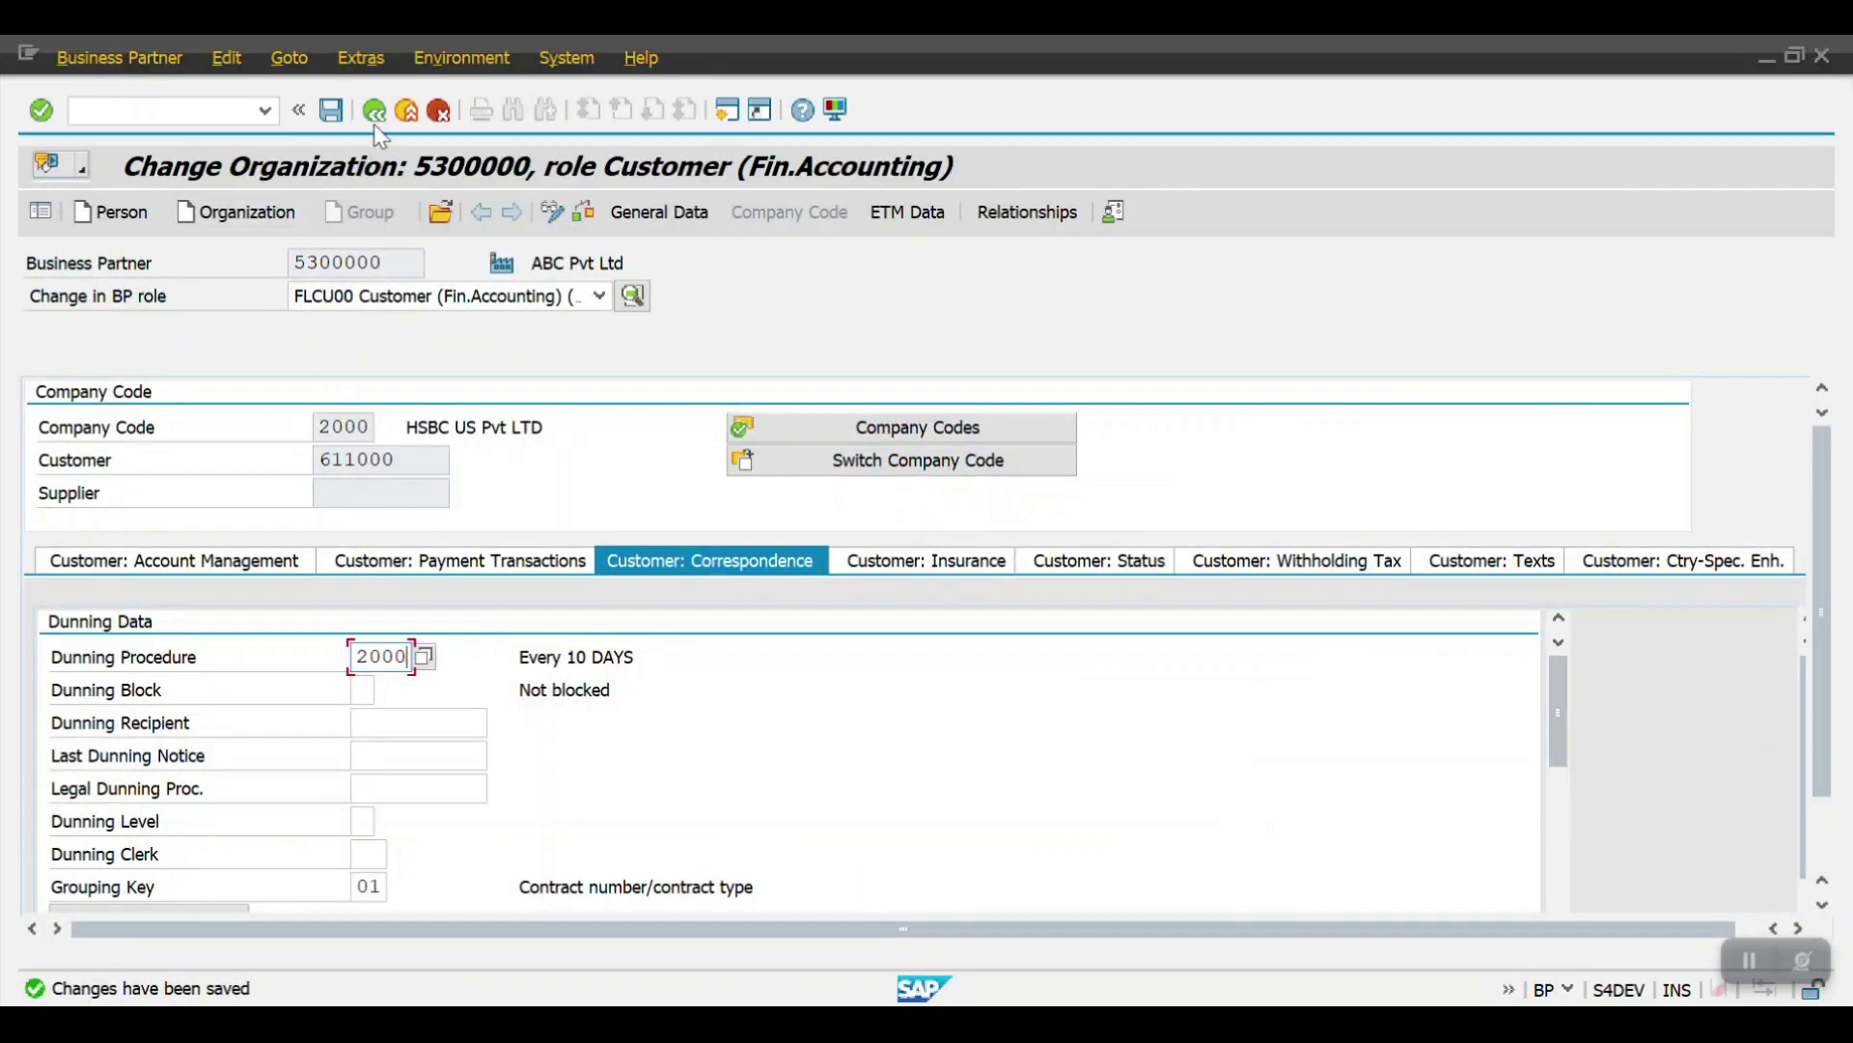
pyautogui.click(375, 114)
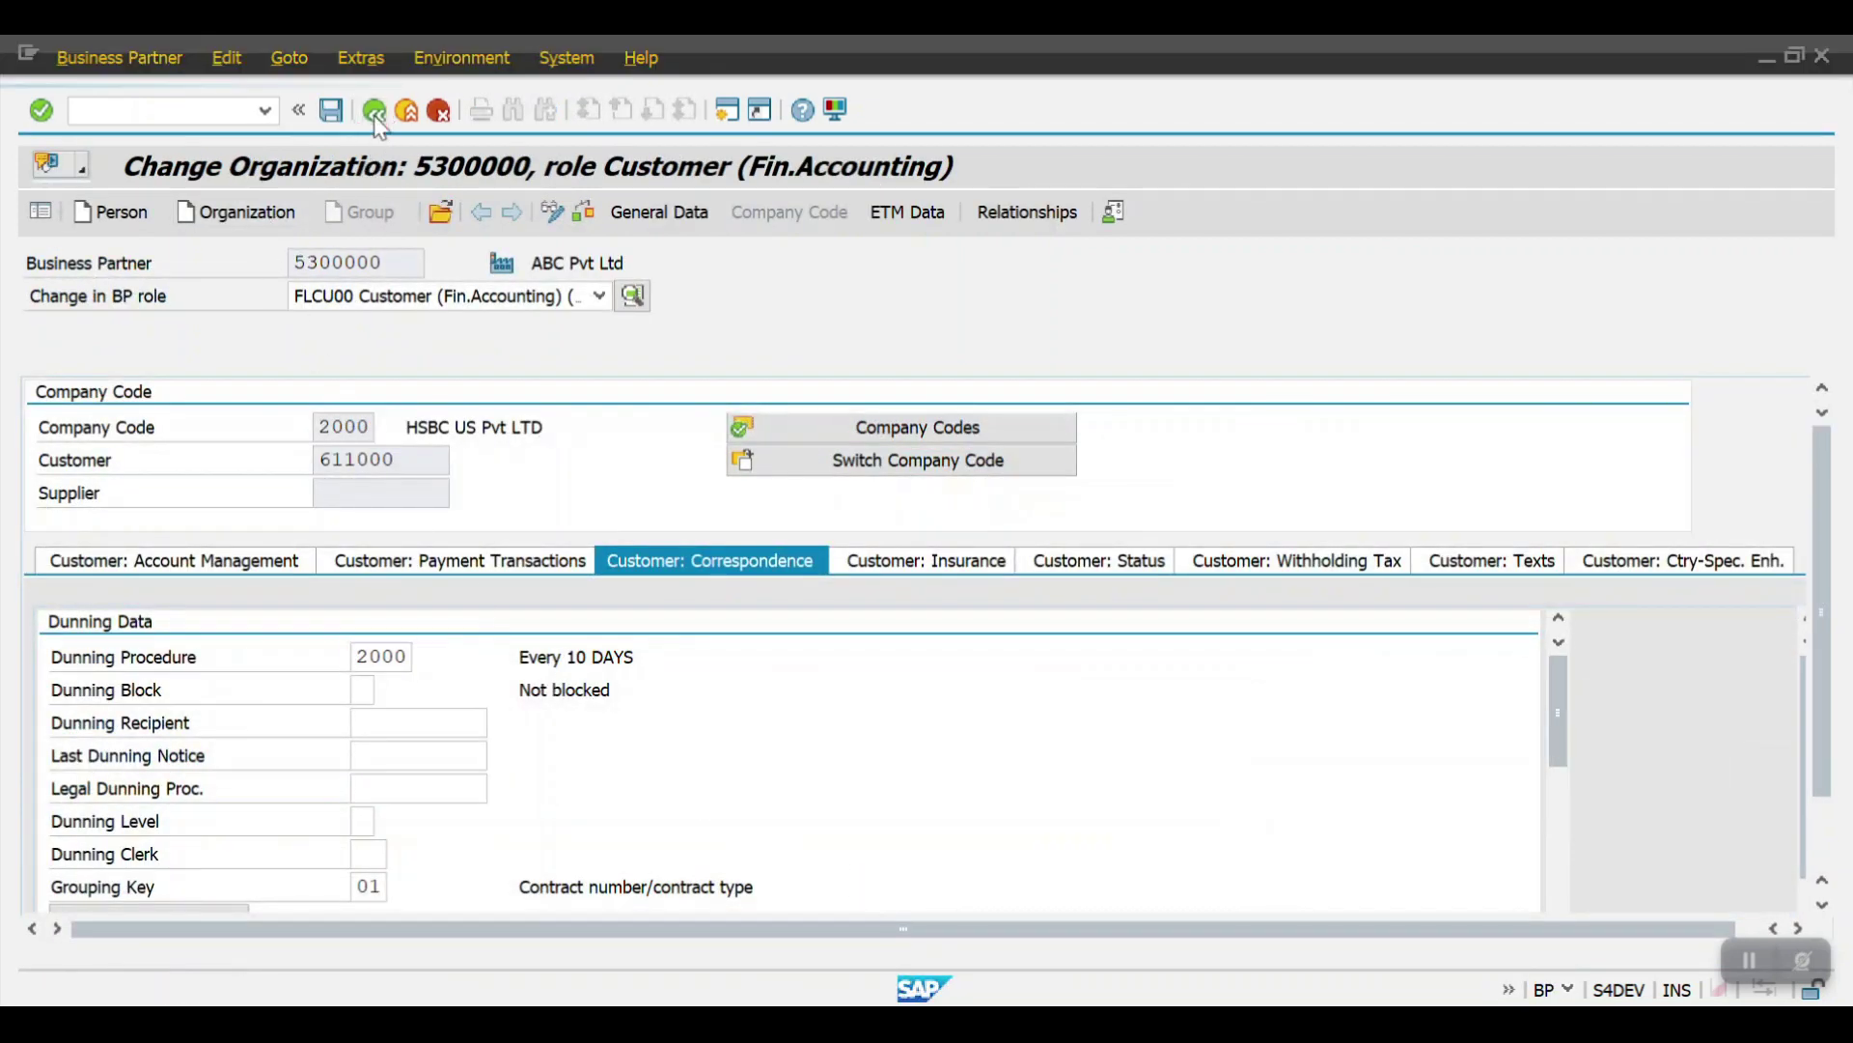
pyautogui.write('bp')
pyautogui.press('Return')
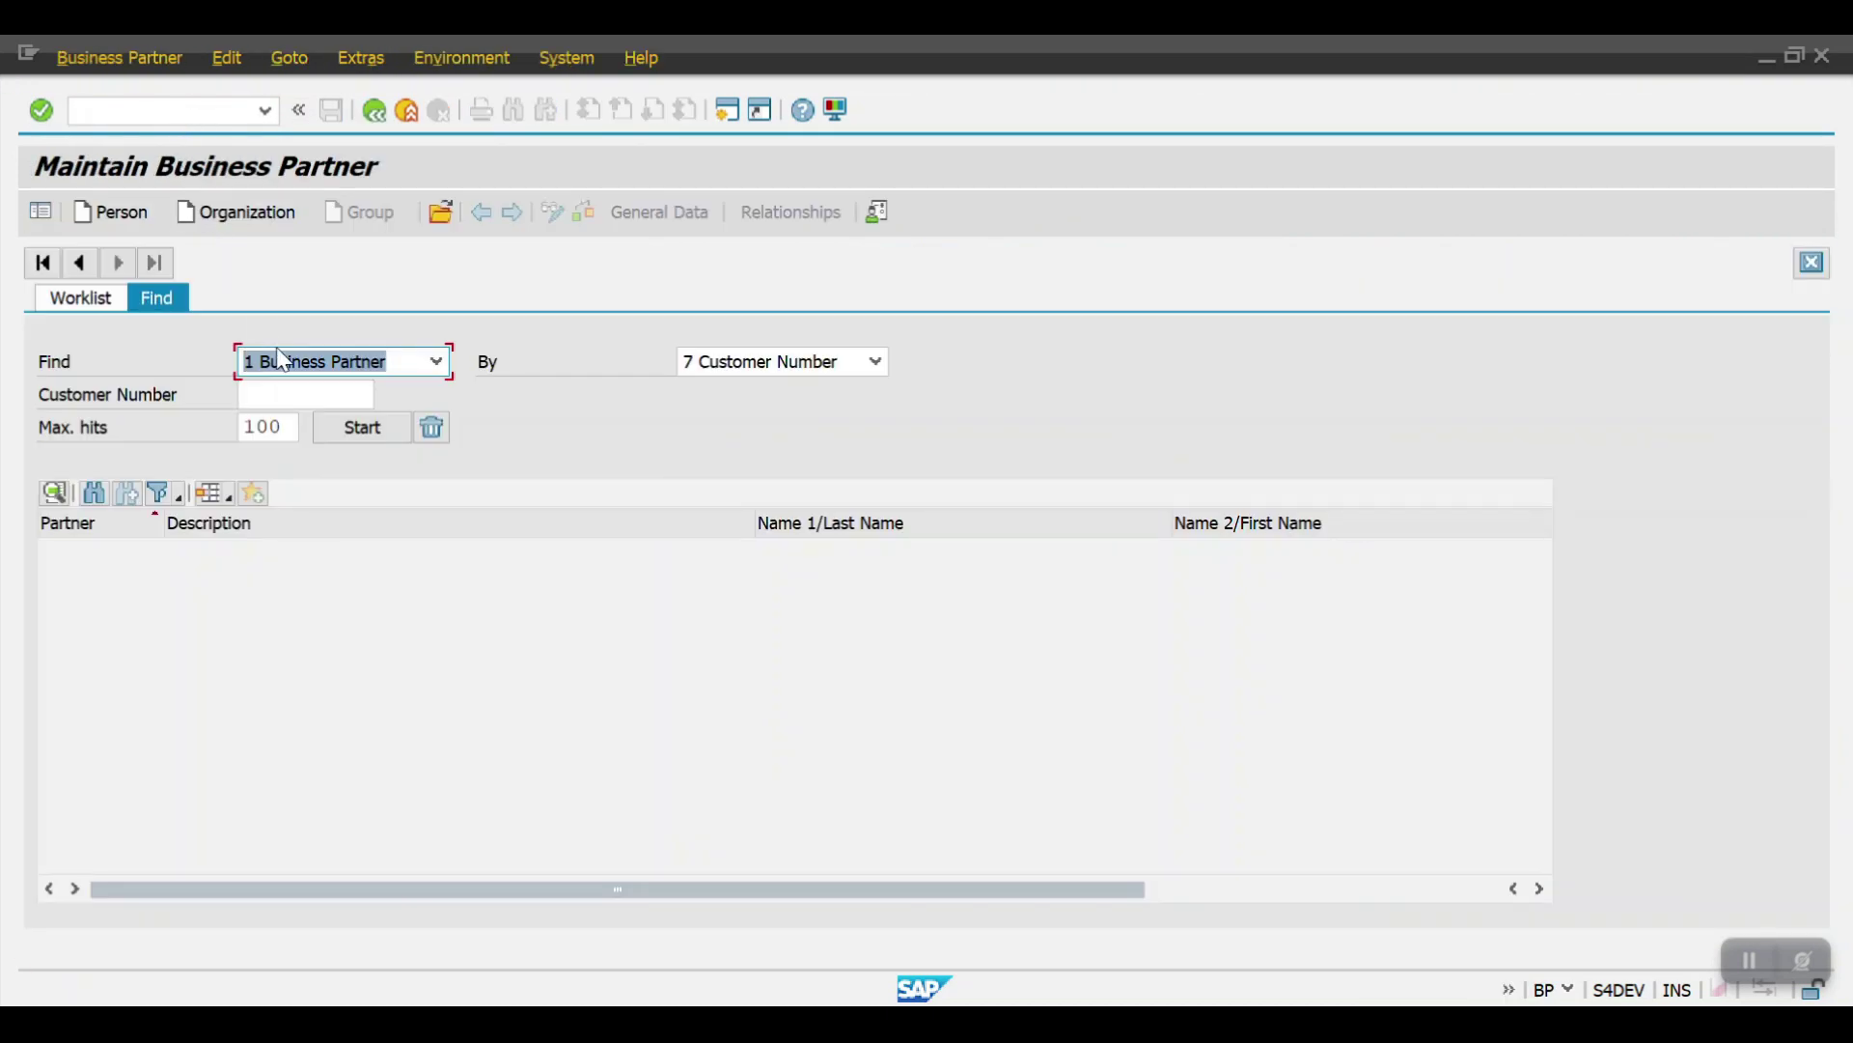
pyautogui.click(290, 394)
pyautogui.write('611009')
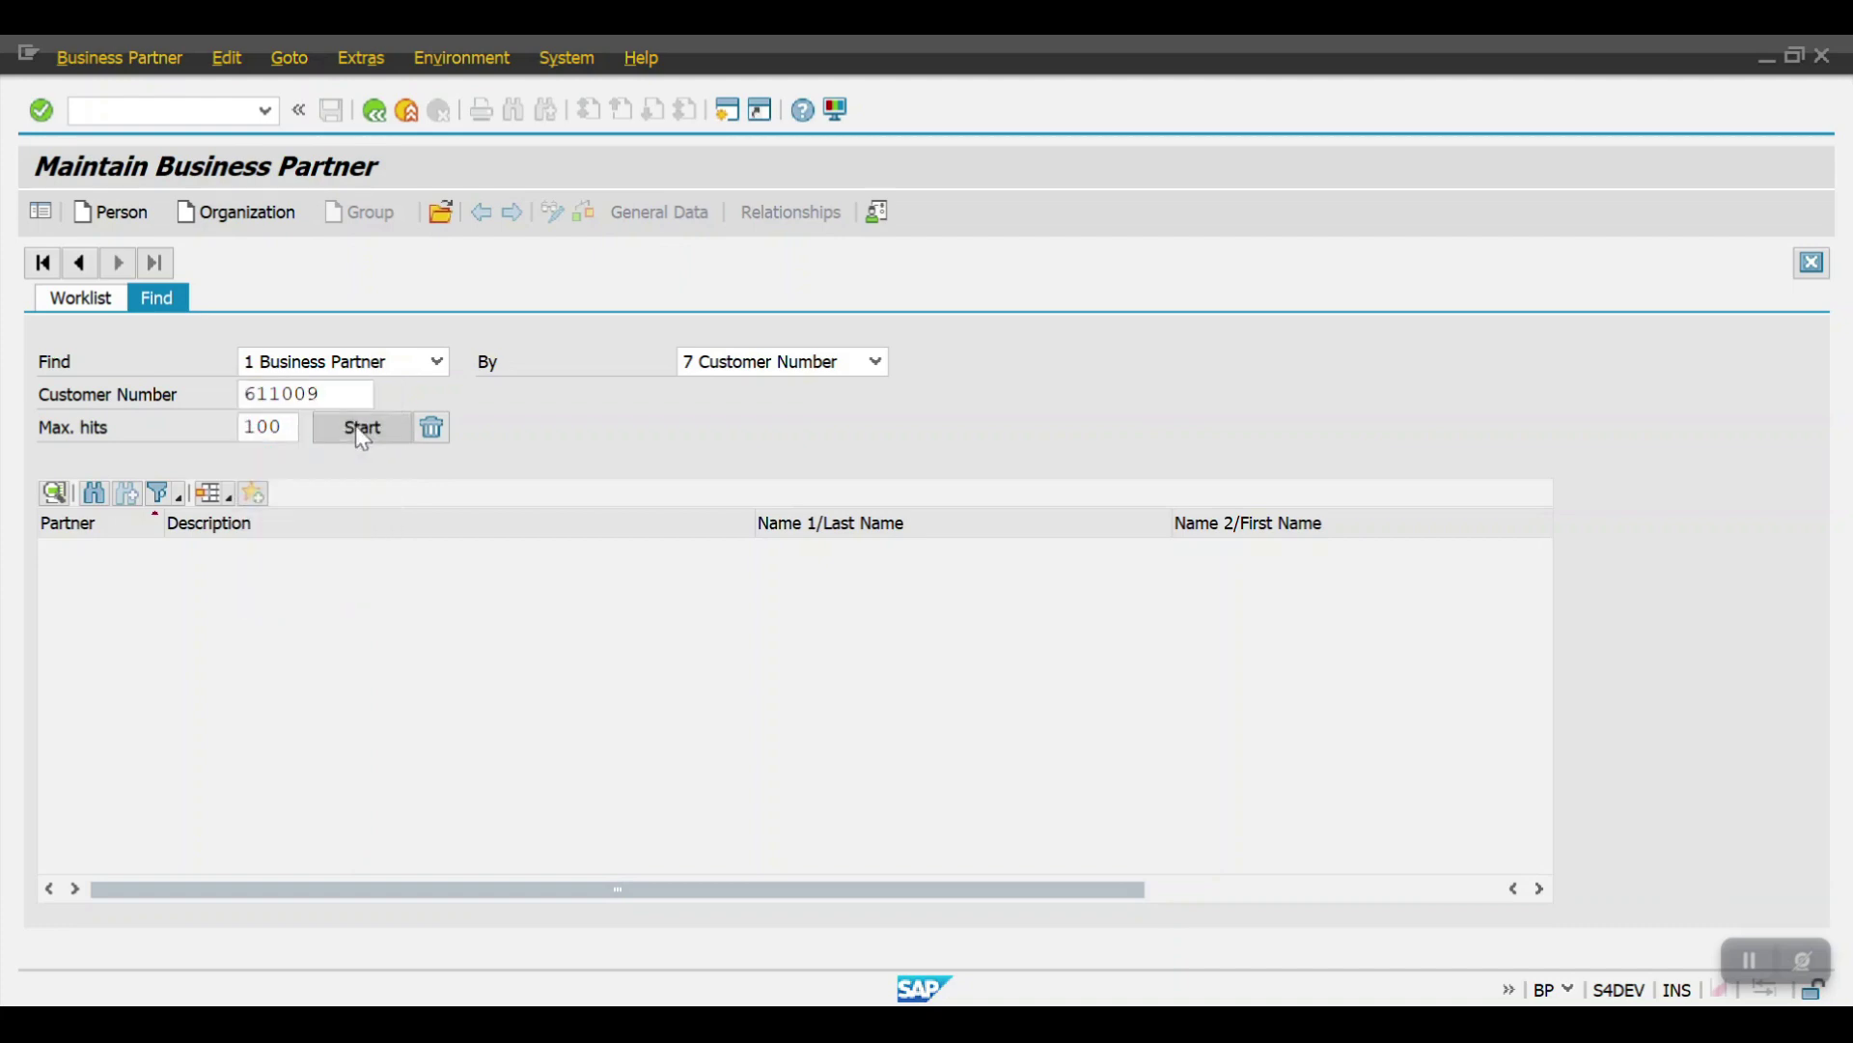
pyautogui.click(362, 426)
pyautogui.doubleClick(85, 553)
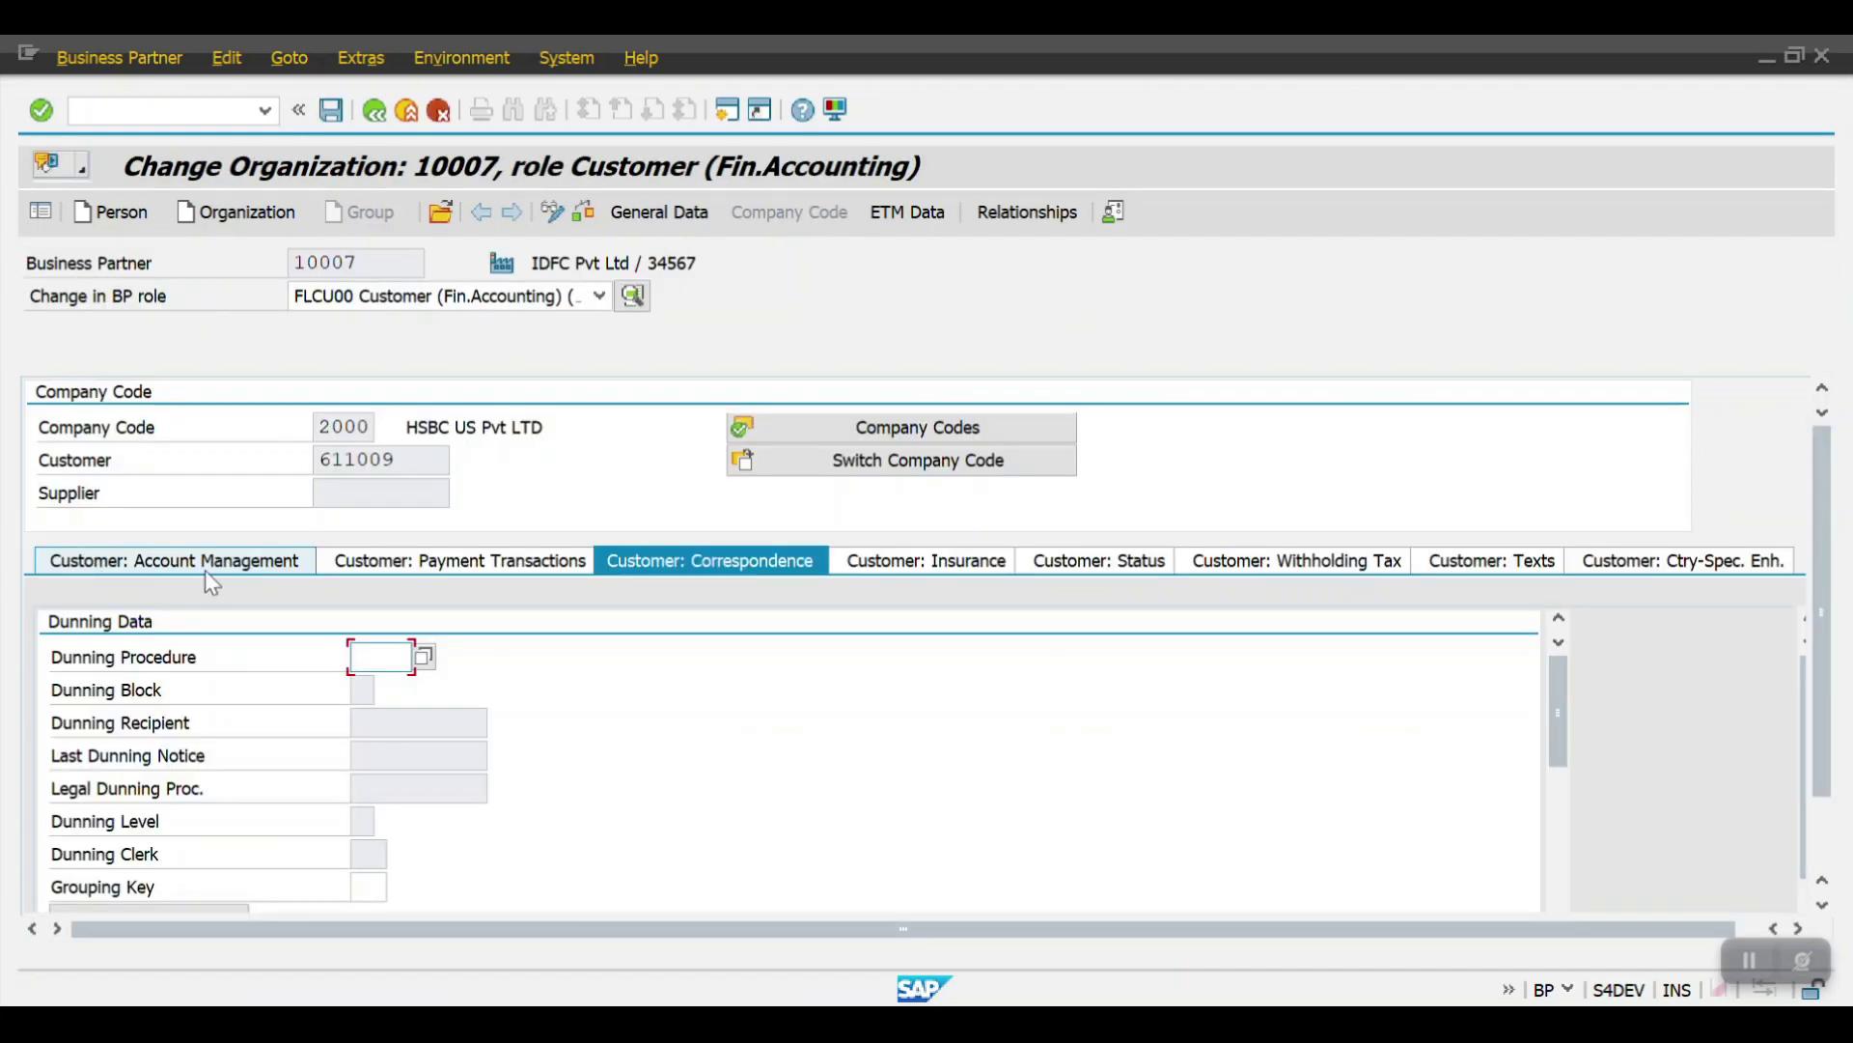
# Set the dunning procedure of IDFC Pvt Ltd to 2000 in its customer correspondence data and save the business partner.
pyautogui.click(381, 657)
pyautogui.click(391, 679)
pyautogui.press('Return')
pyautogui.press('Return')
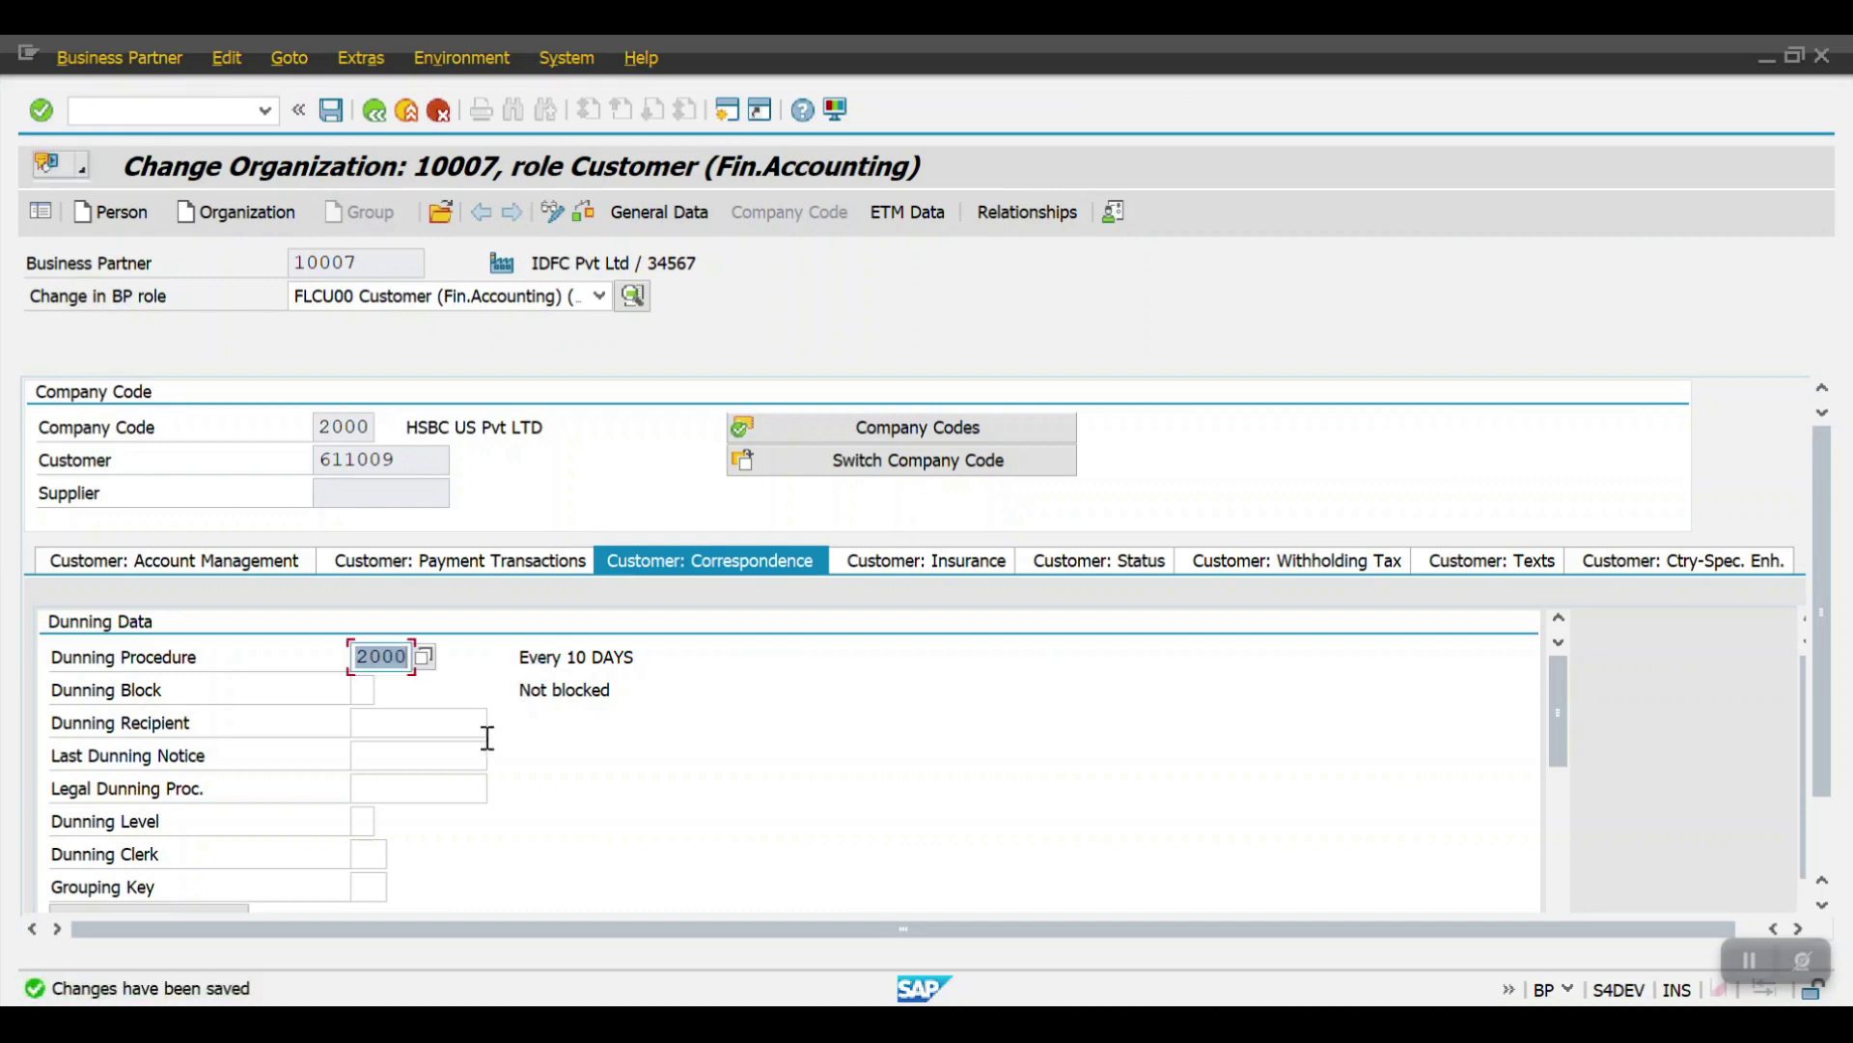
# Switch to the dunning session and delete the dunning proposal of run 31.05.2024 with identification 2008.
pyautogui.moveTo(563, 1024)
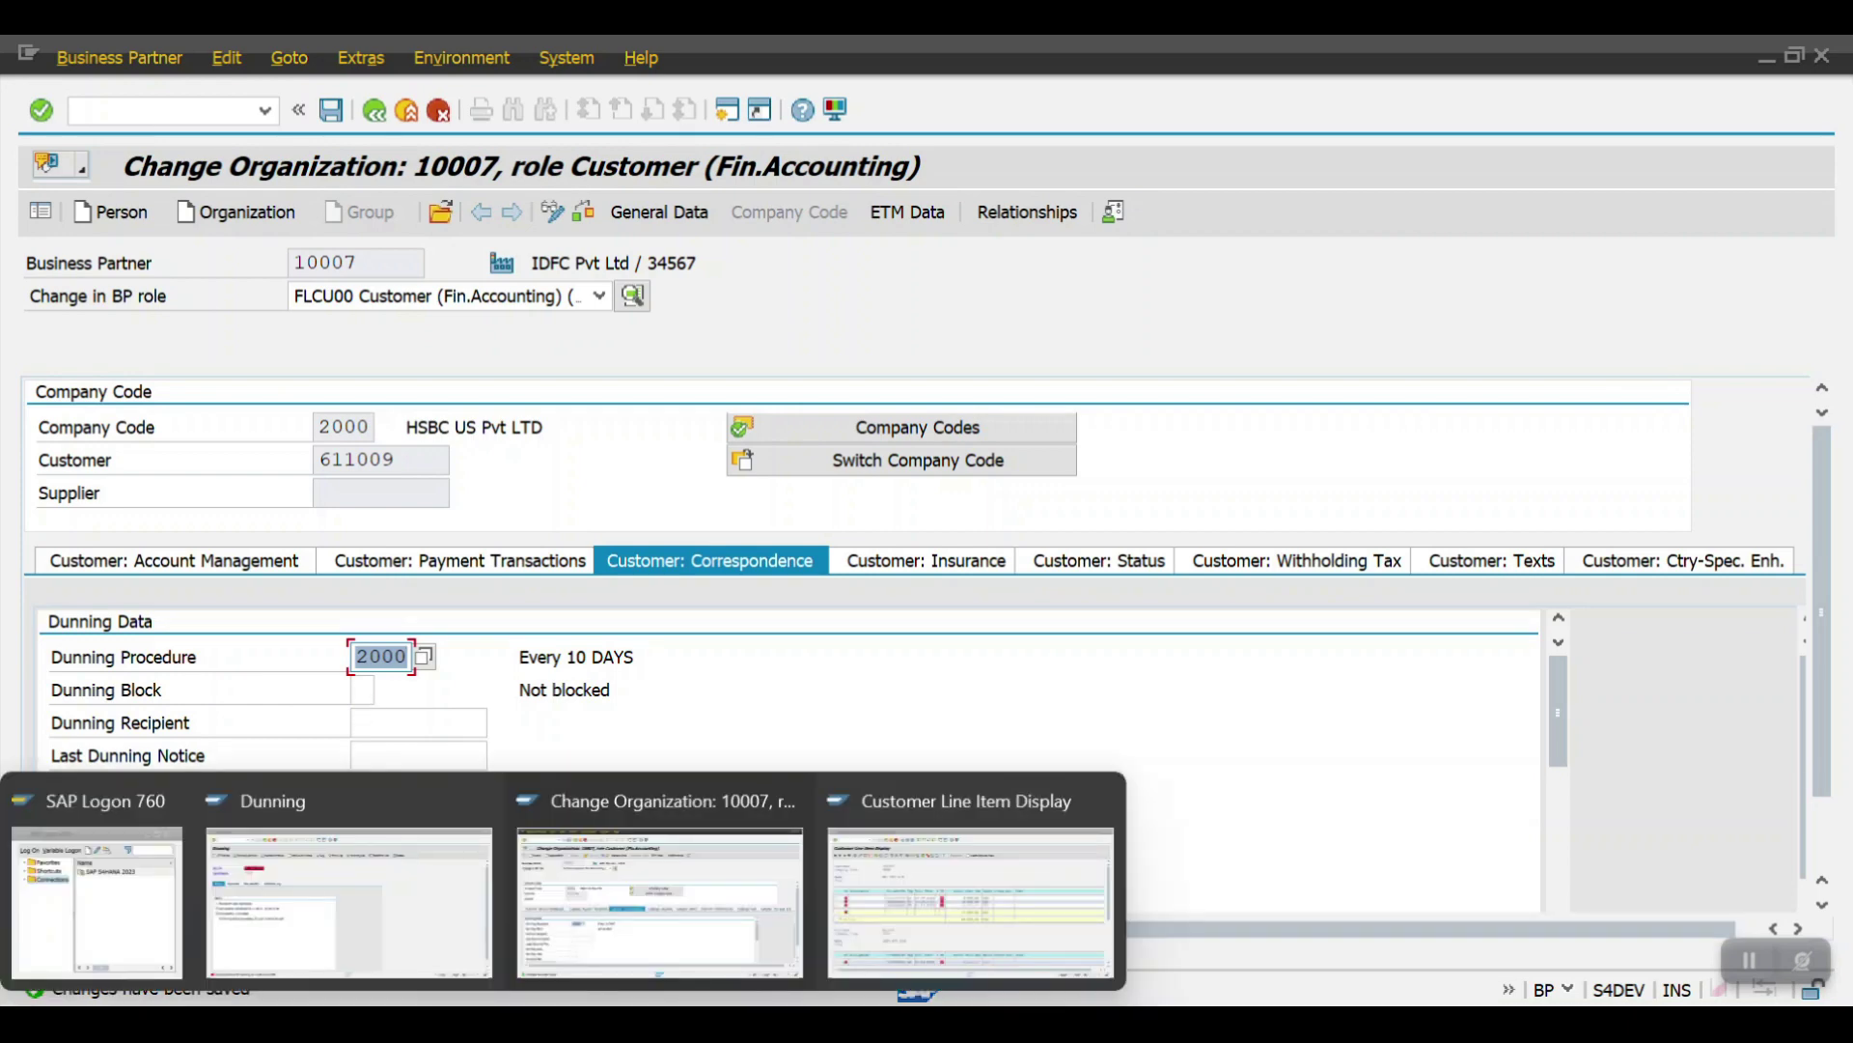
pyautogui.click(327, 946)
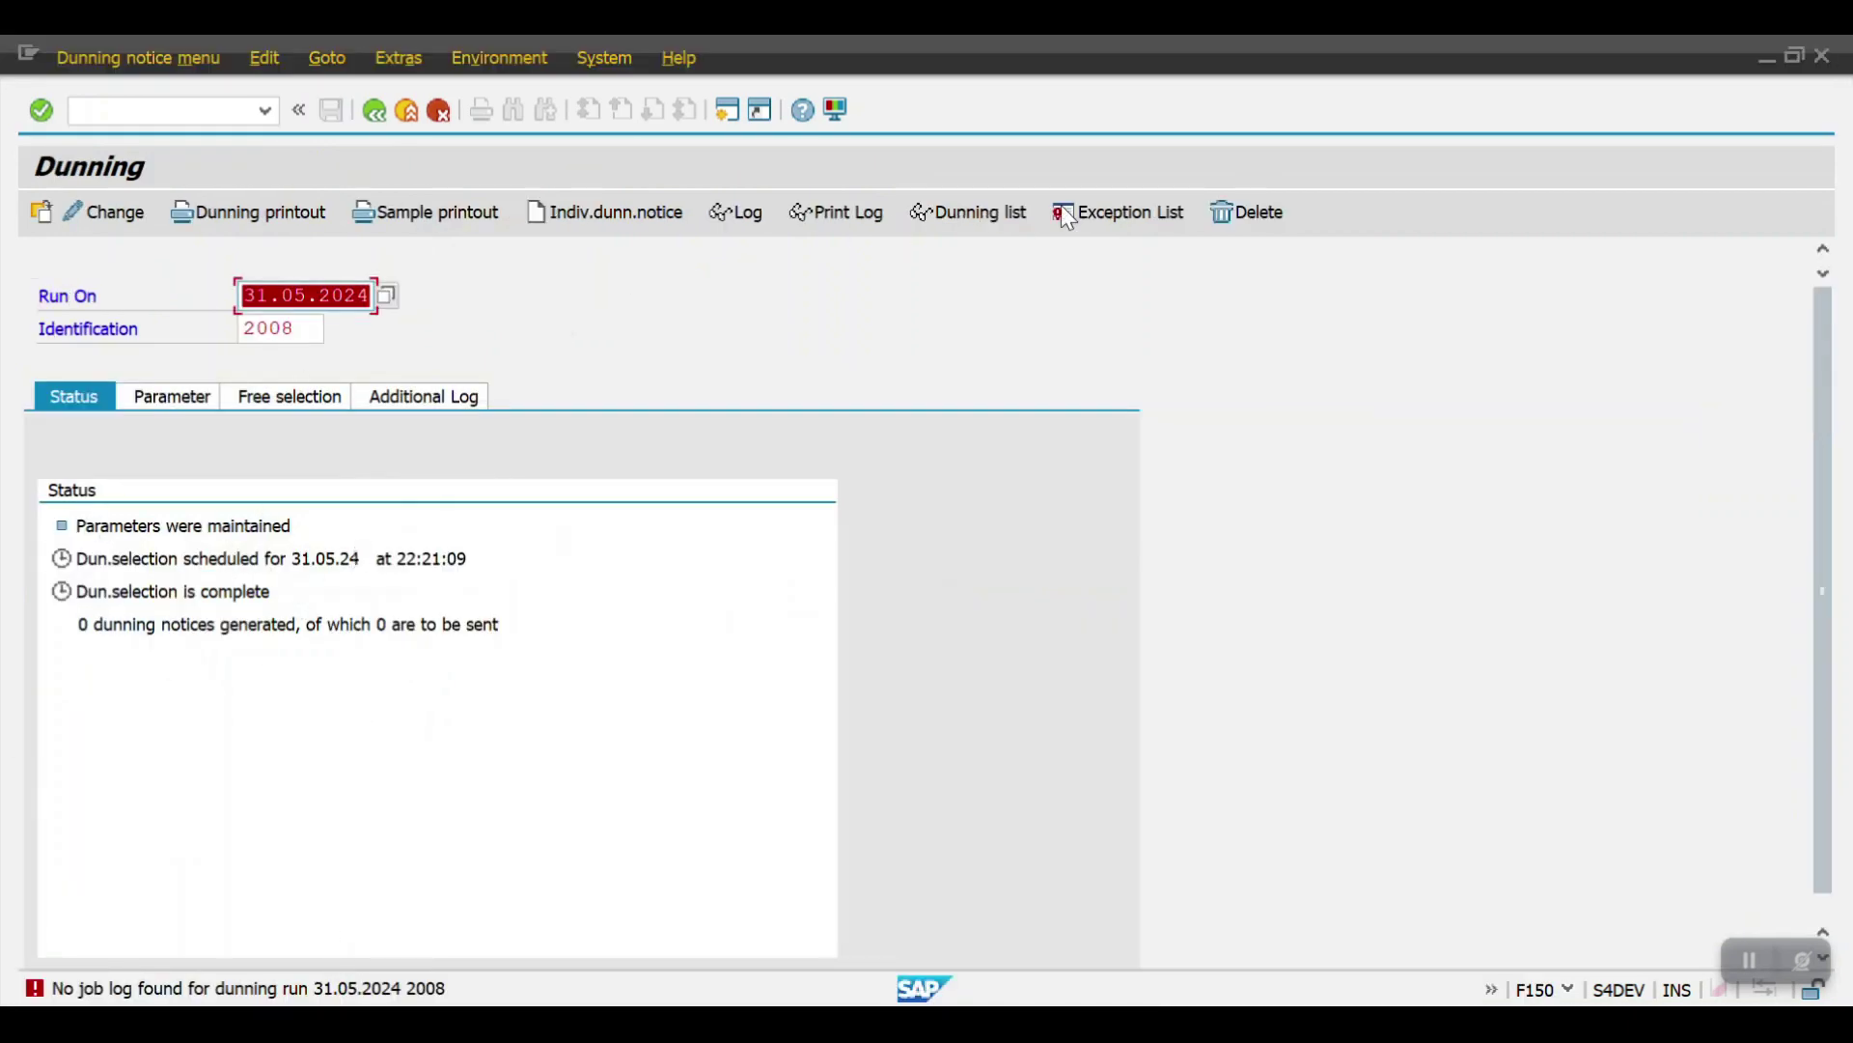
pyautogui.click(1257, 214)
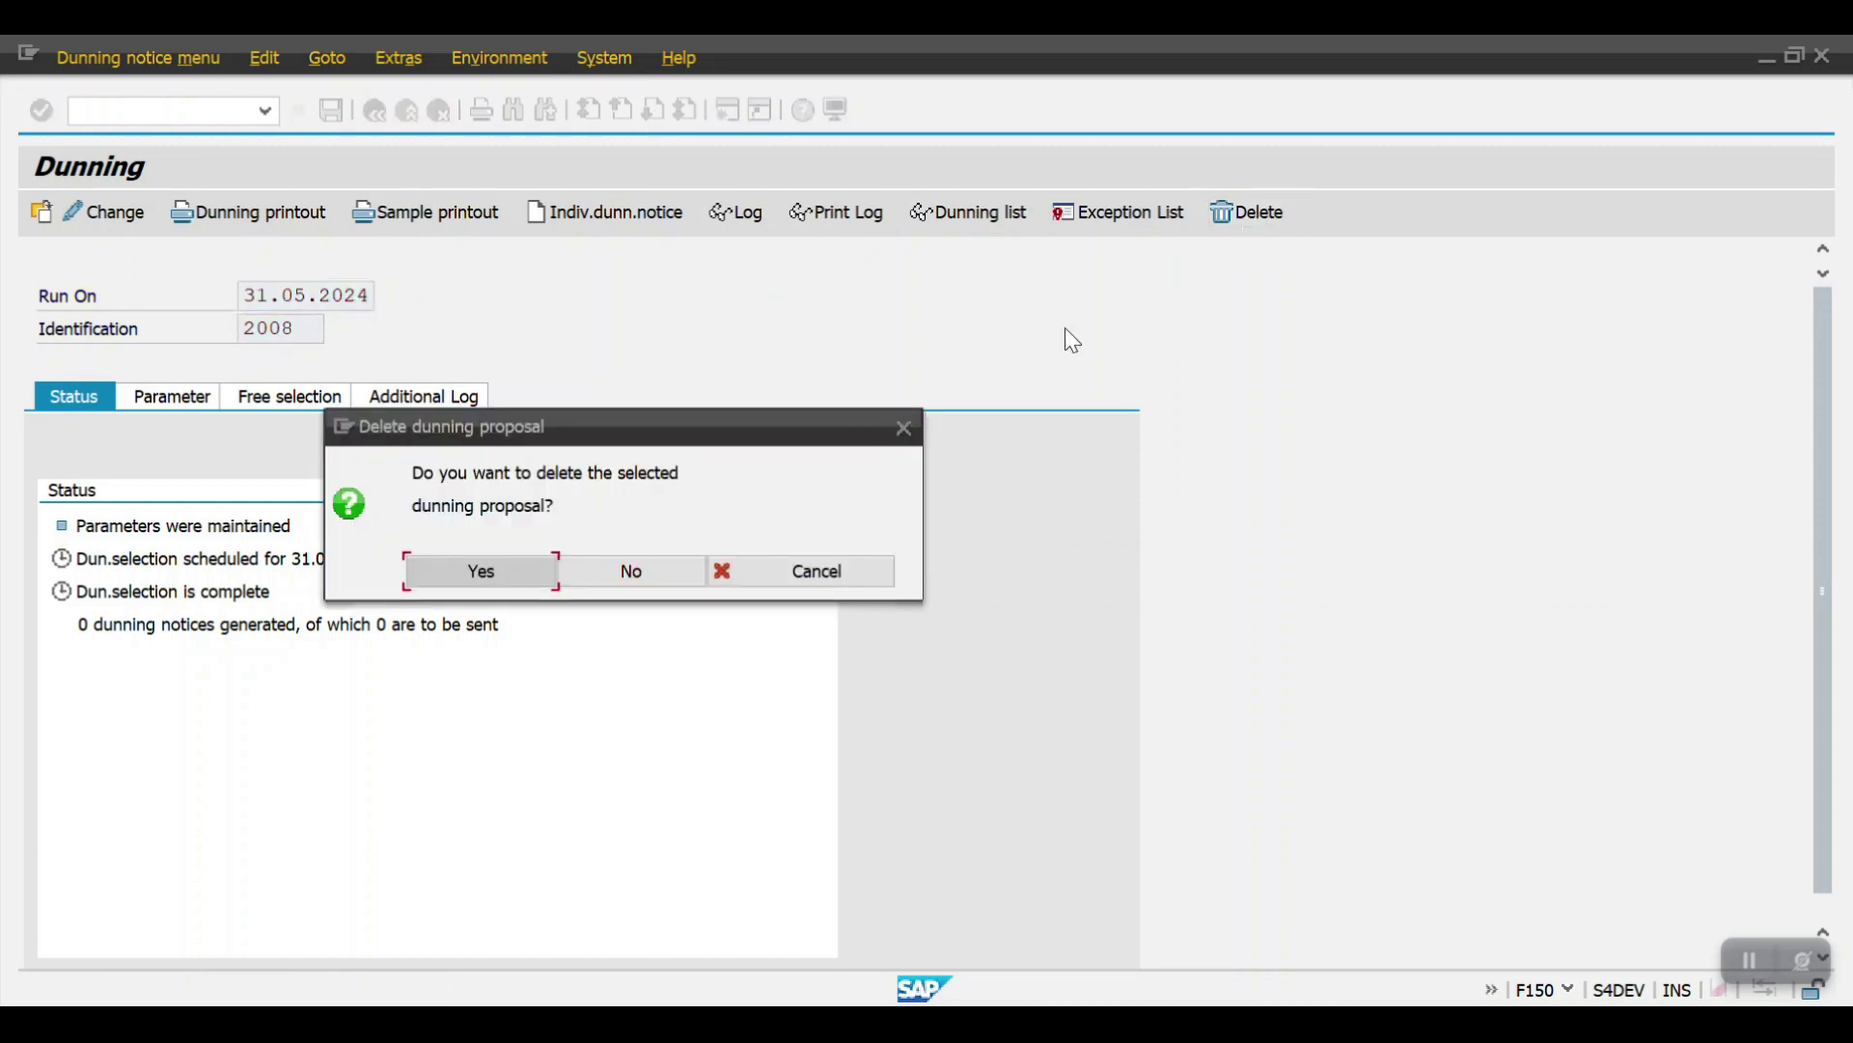
pyautogui.click(469, 578)
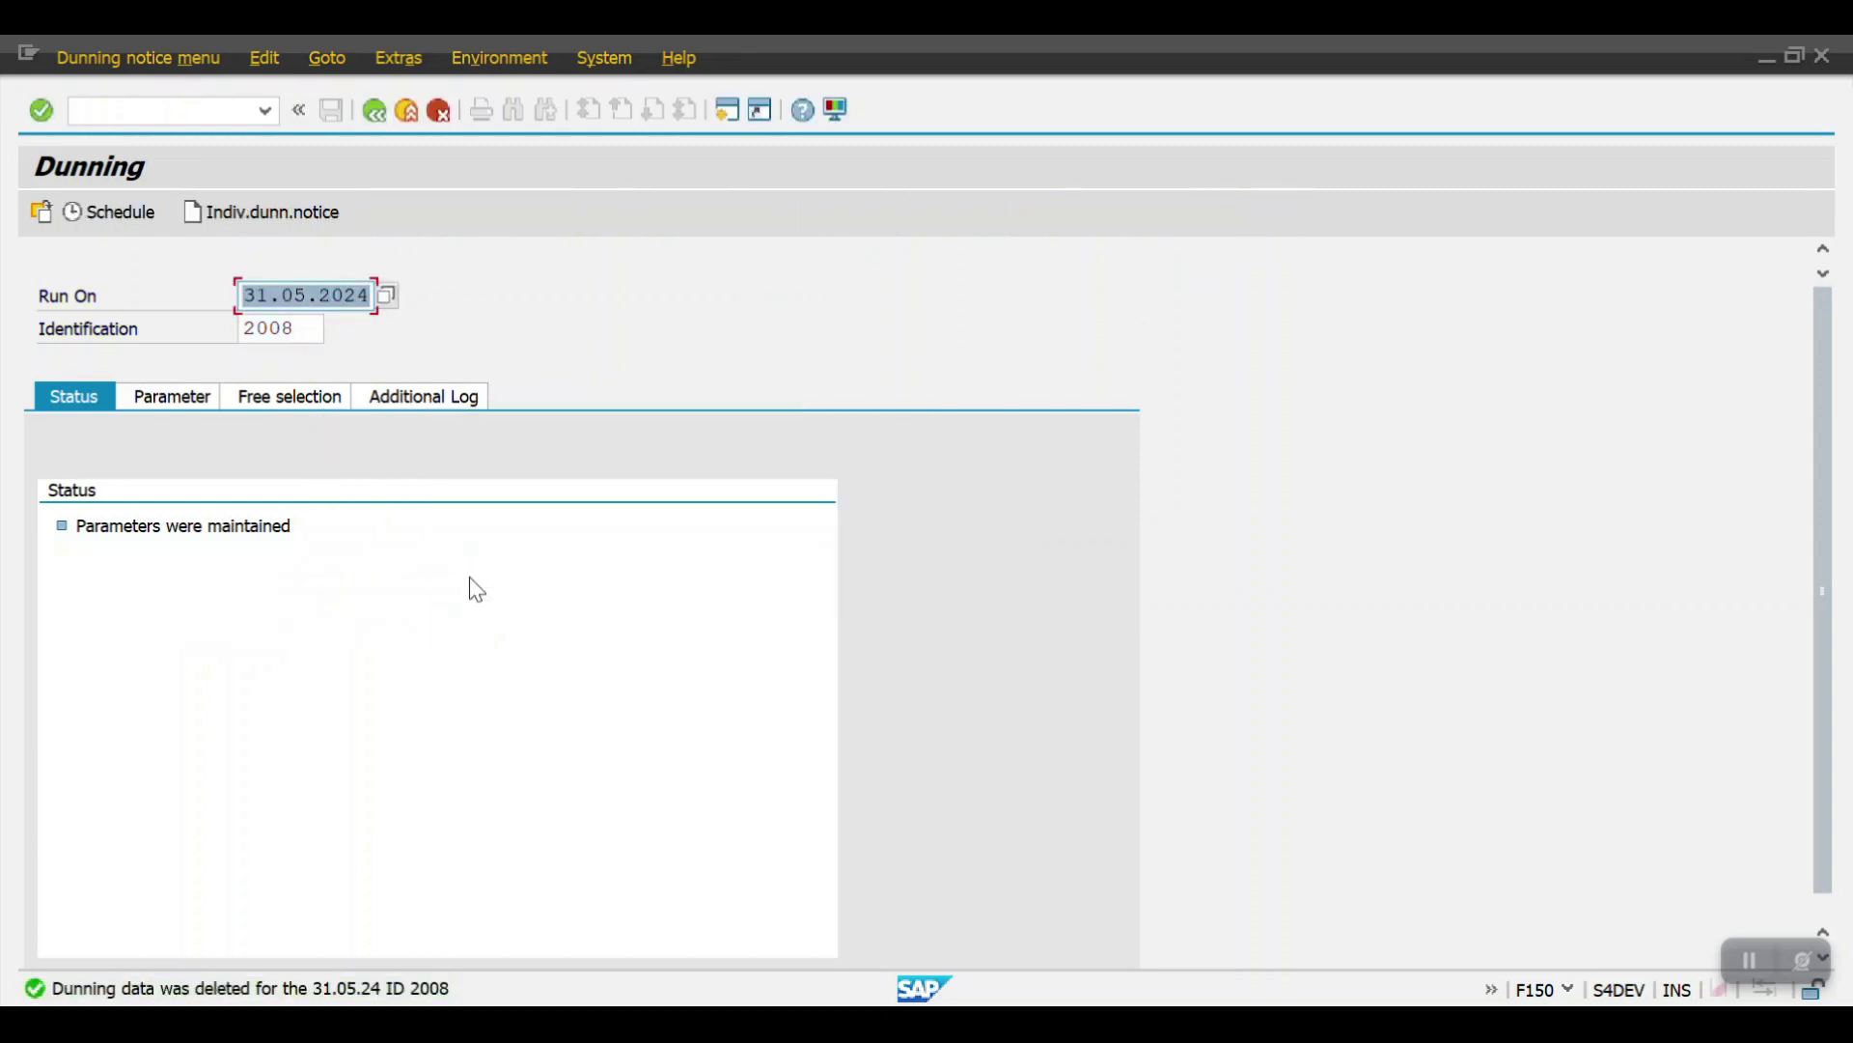
# Schedule the dunning selection again to start immediately, without dunning print and with output device LP01.
pyautogui.click(118, 211)
pyautogui.click(558, 731)
pyautogui.click(559, 763)
pyautogui.click(664, 828)
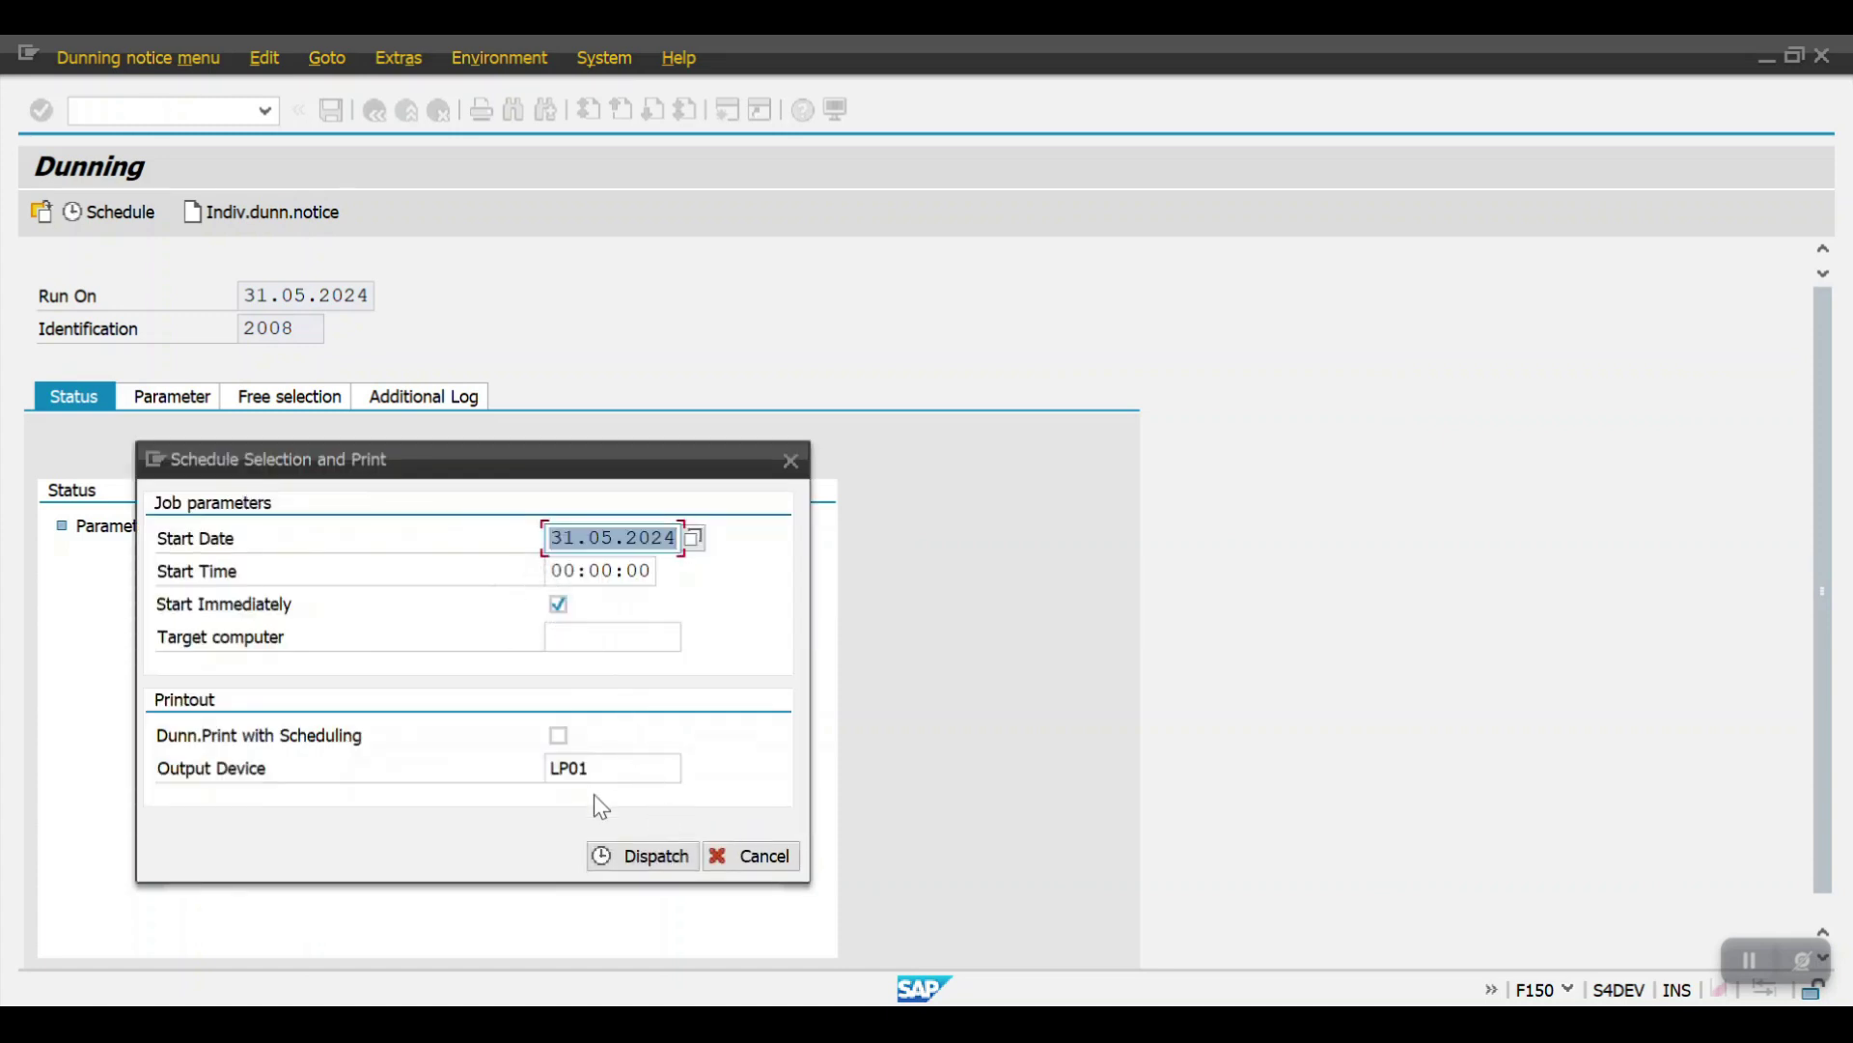
pyautogui.click(634, 856)
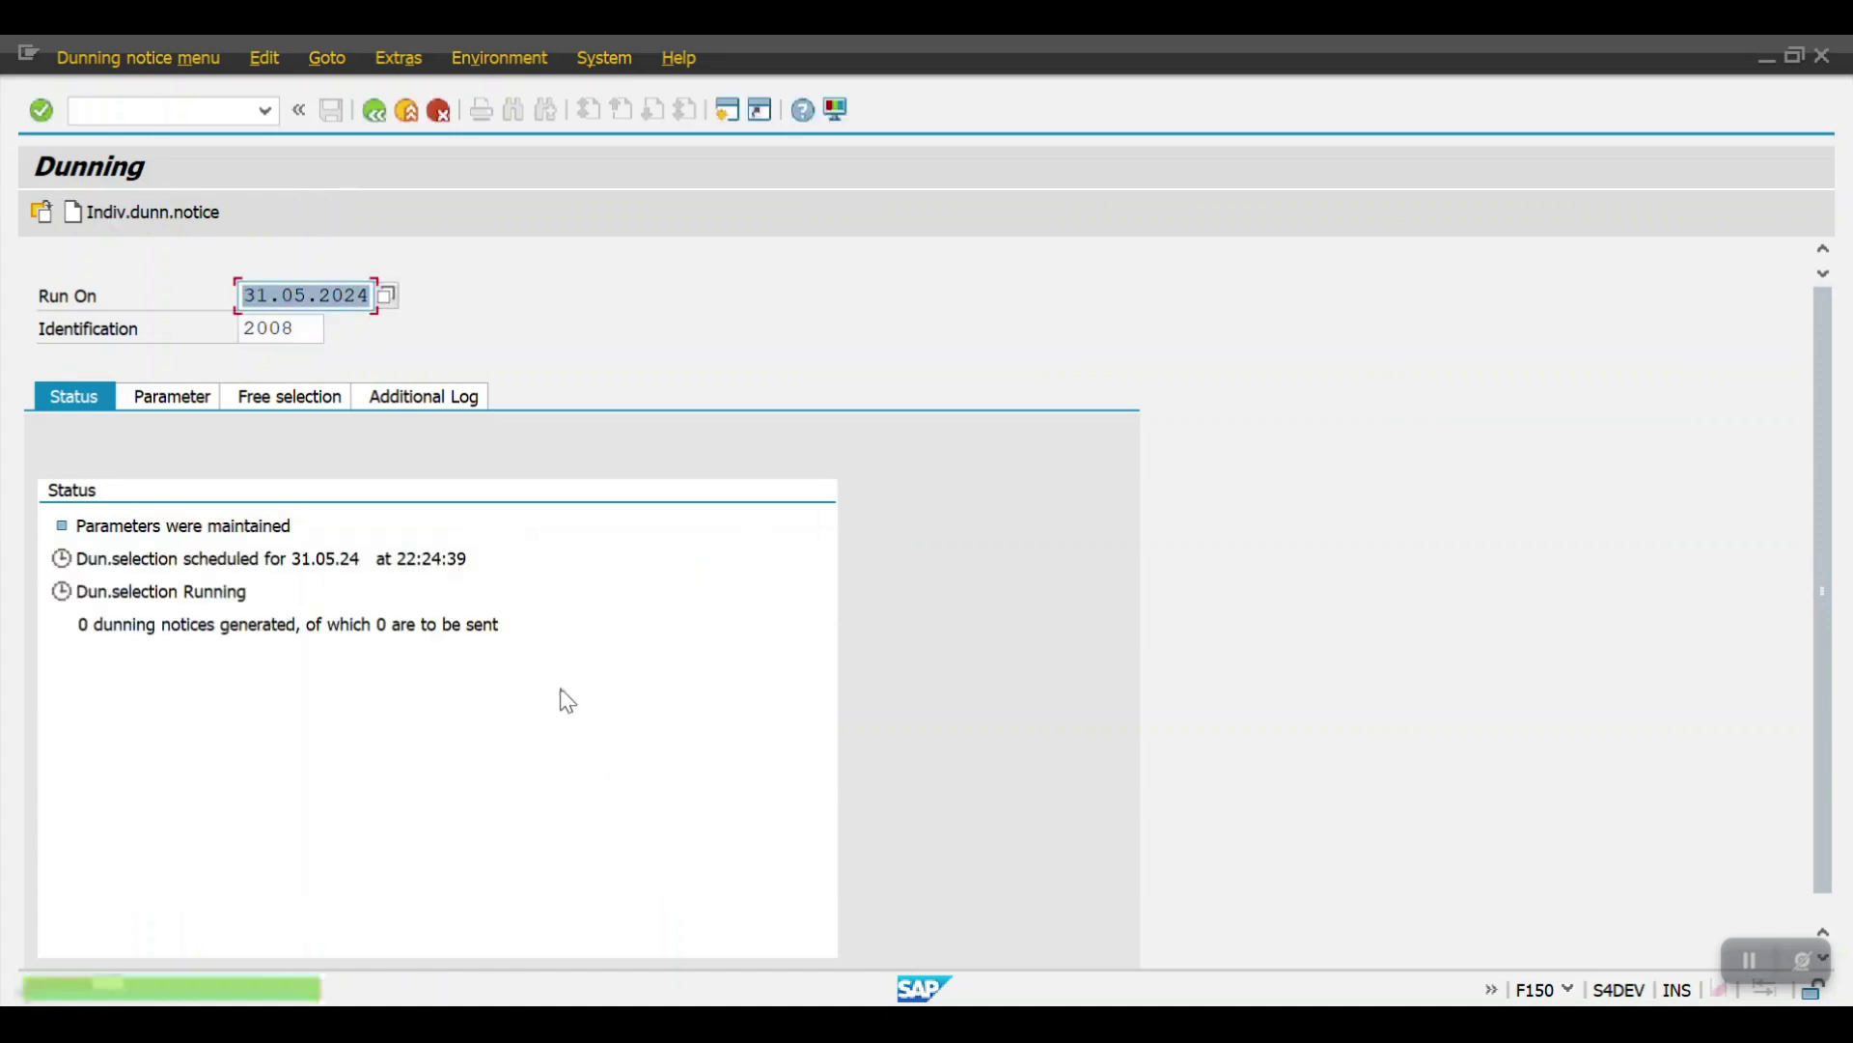
# Refresh the dunning run's status and check its job log.
pyautogui.press('Return')
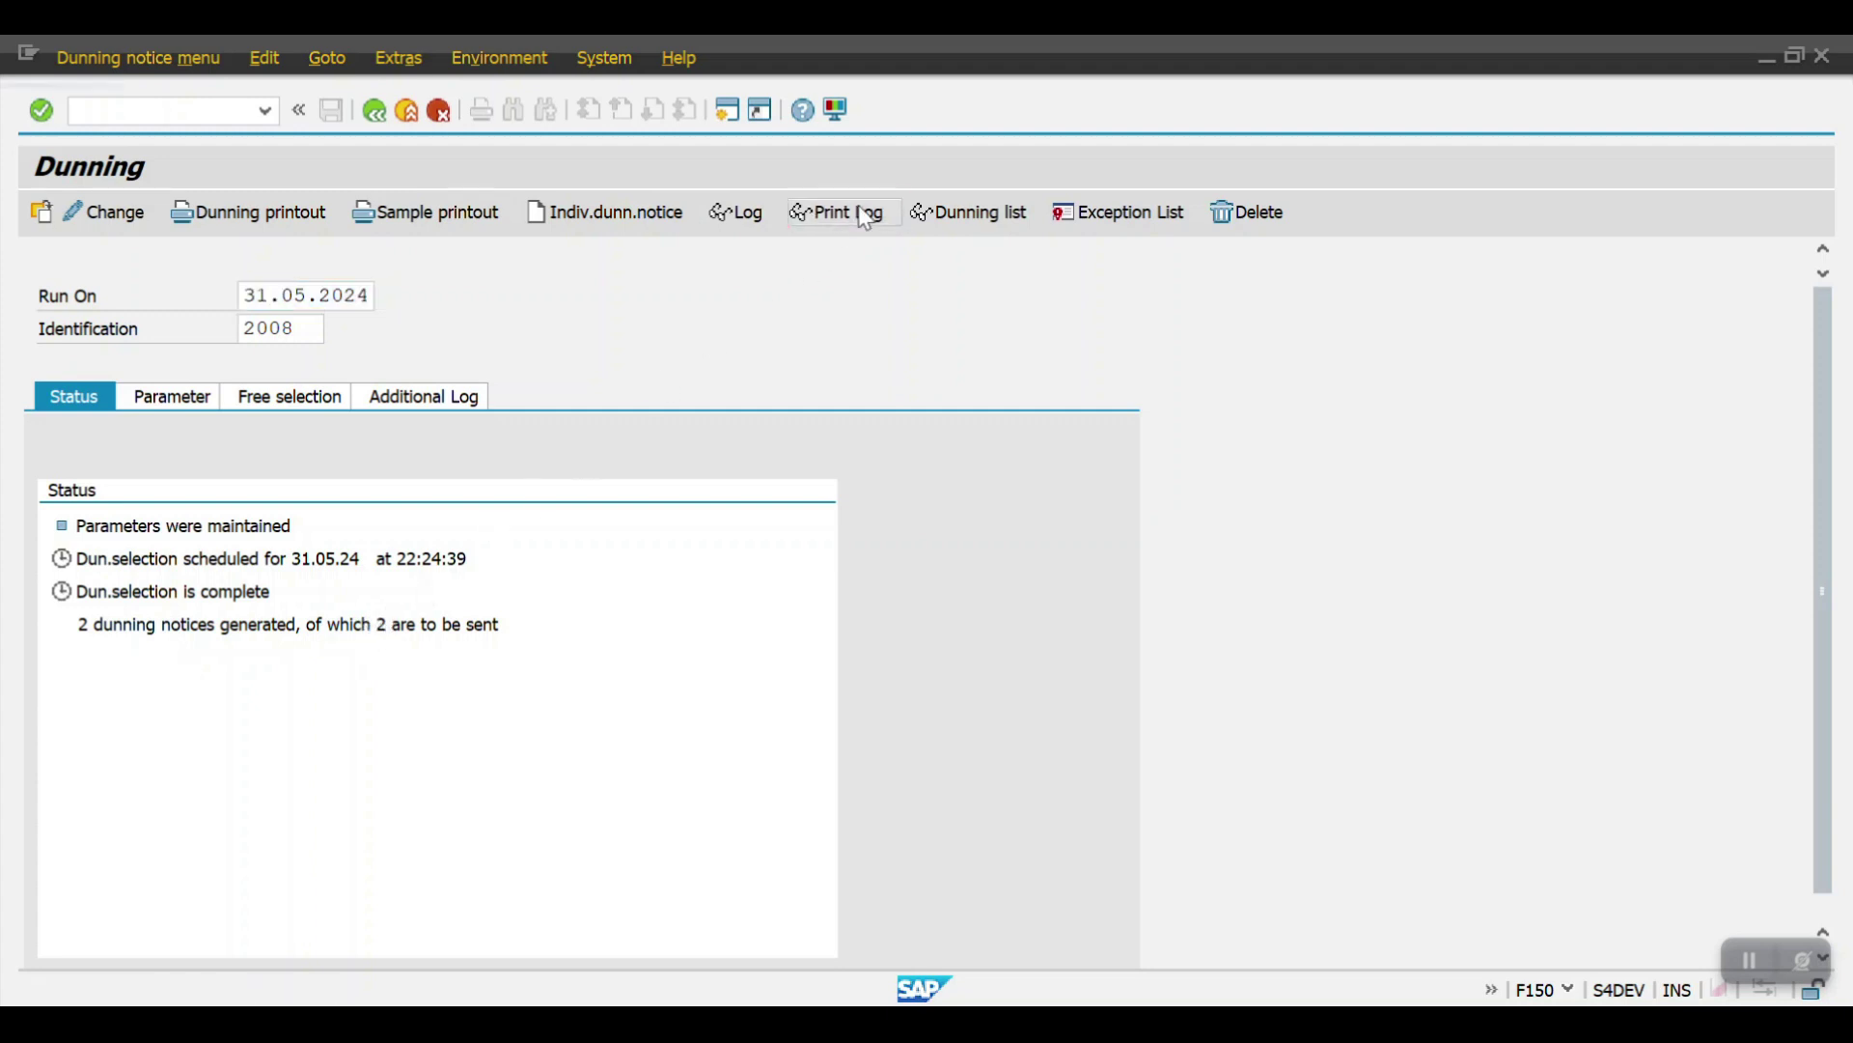
pyautogui.click(758, 220)
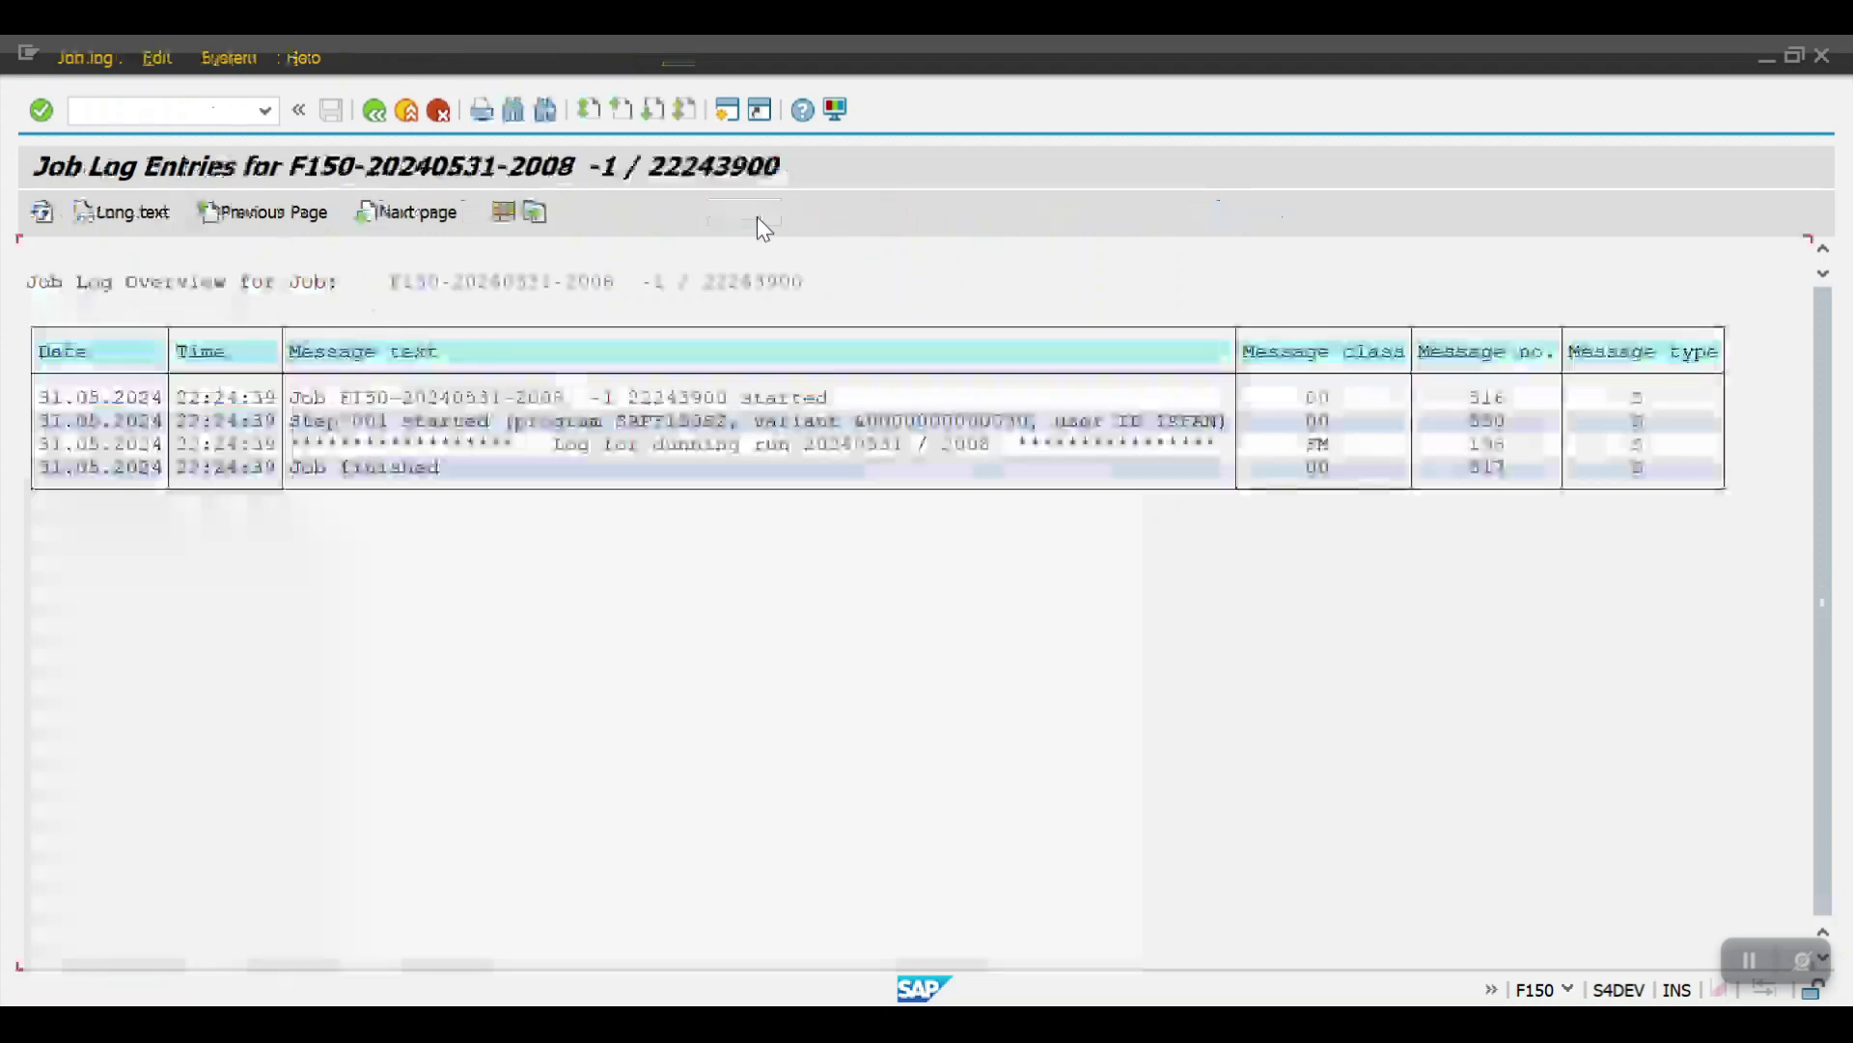
pyautogui.click(375, 110)
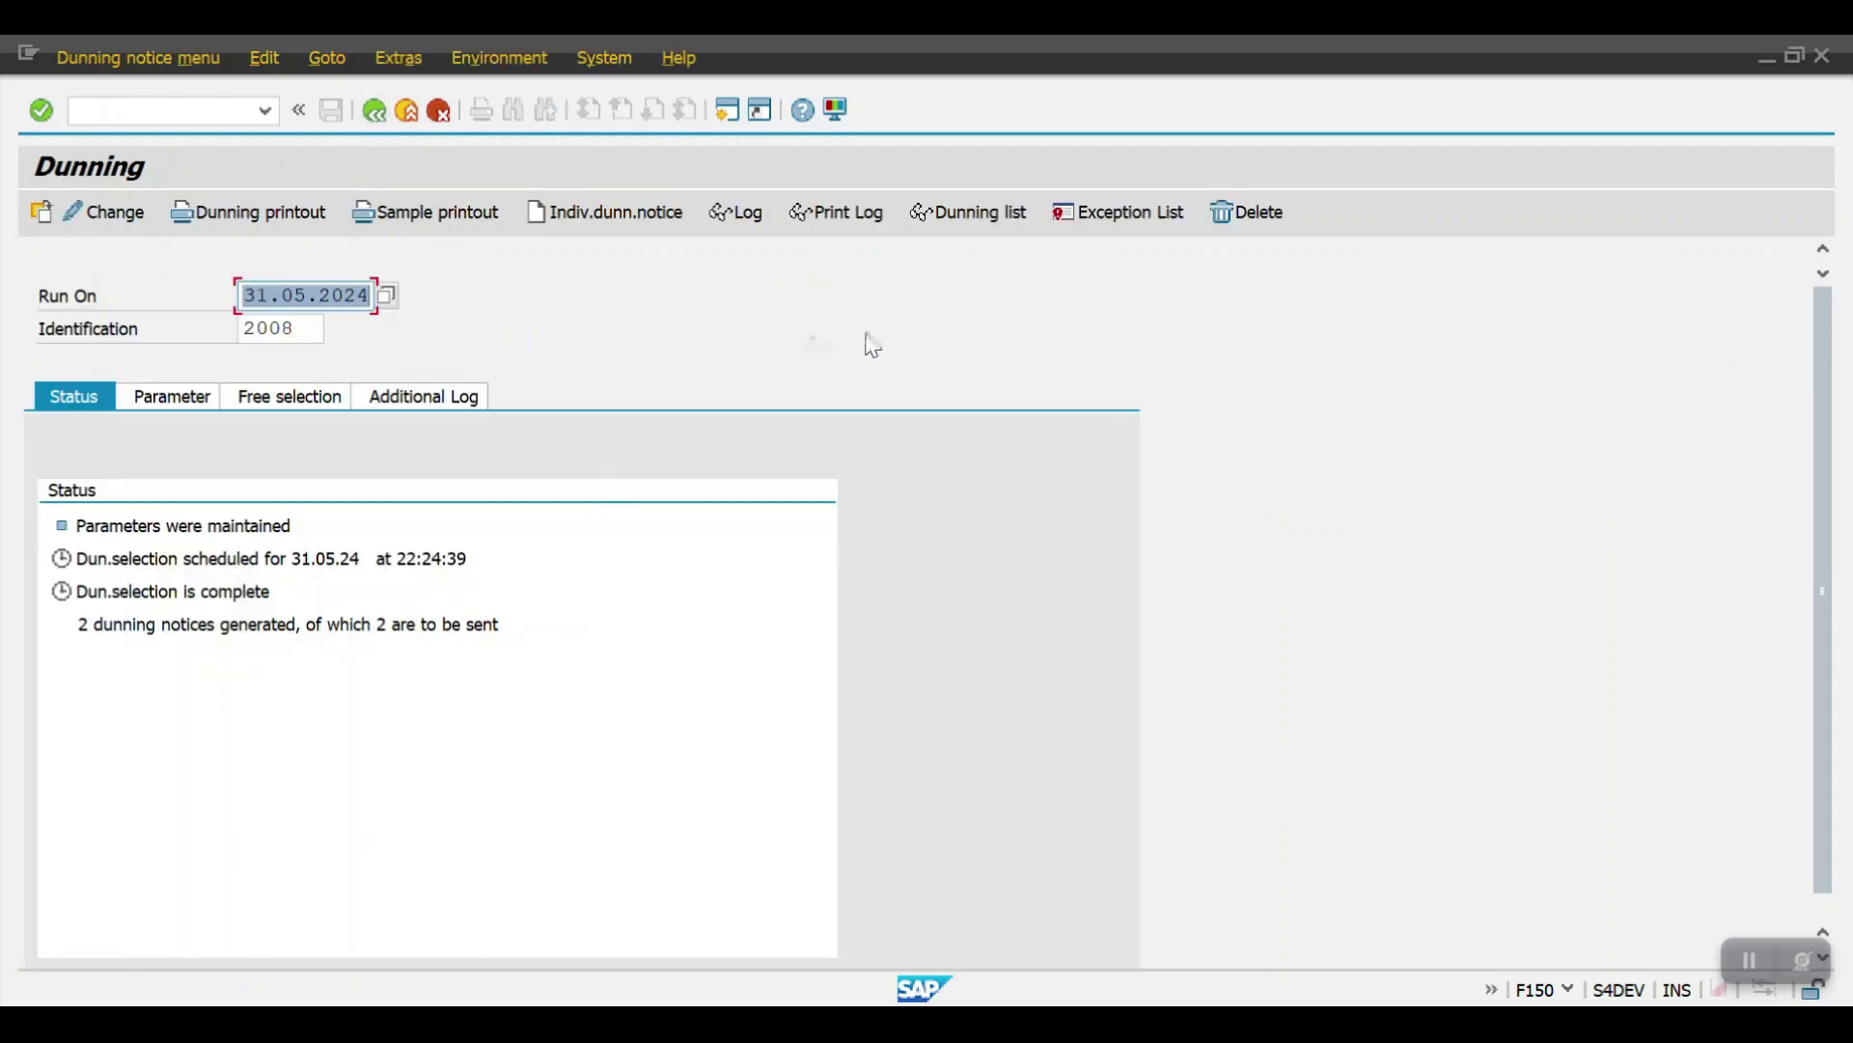
# Set up the sample printout to start immediately on output device LP01 and display its print preview.
pyautogui.click(387, 217)
pyautogui.click(425, 750)
pyautogui.click(423, 763)
pyautogui.click(673, 828)
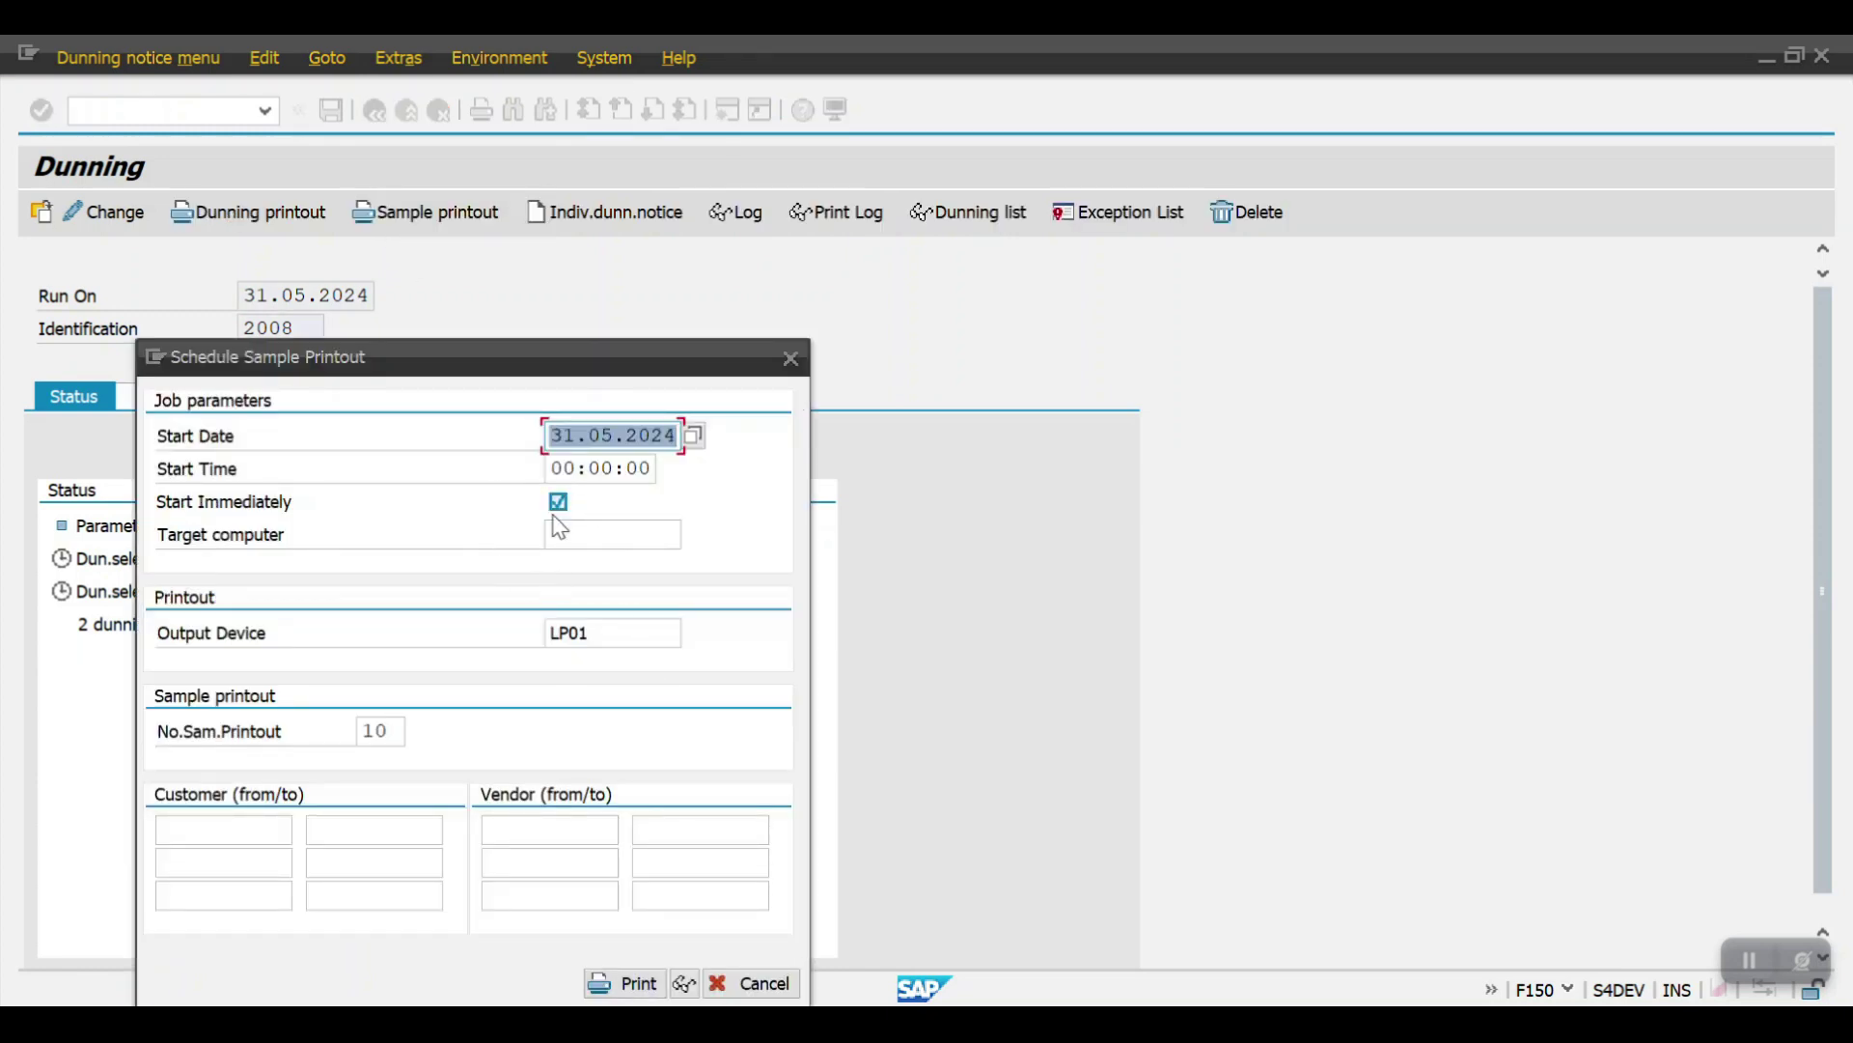
pyautogui.click(683, 983)
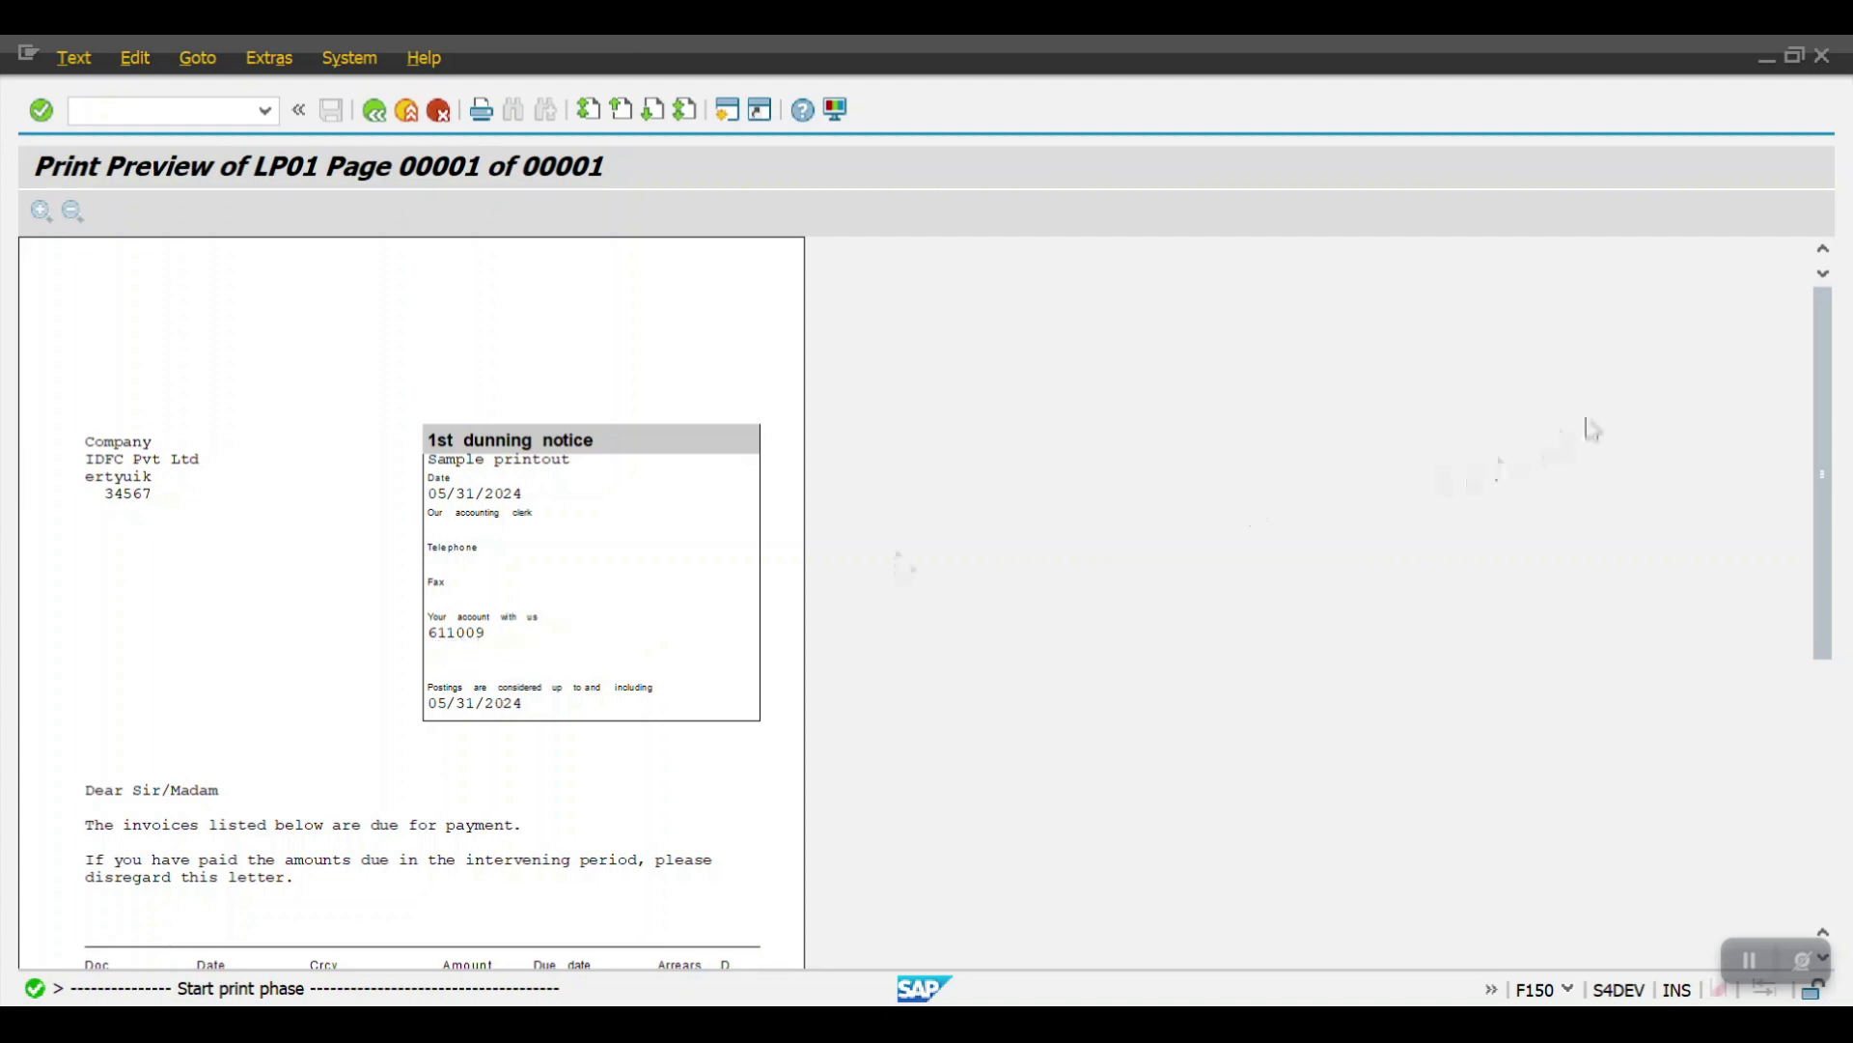
# Review the dunning notice for IDFC Pvt Ltd and compare its amounts with the open items in the customer line item display.
pyautogui.moveTo(1821, 357); pyautogui.dragTo(1804, 529)
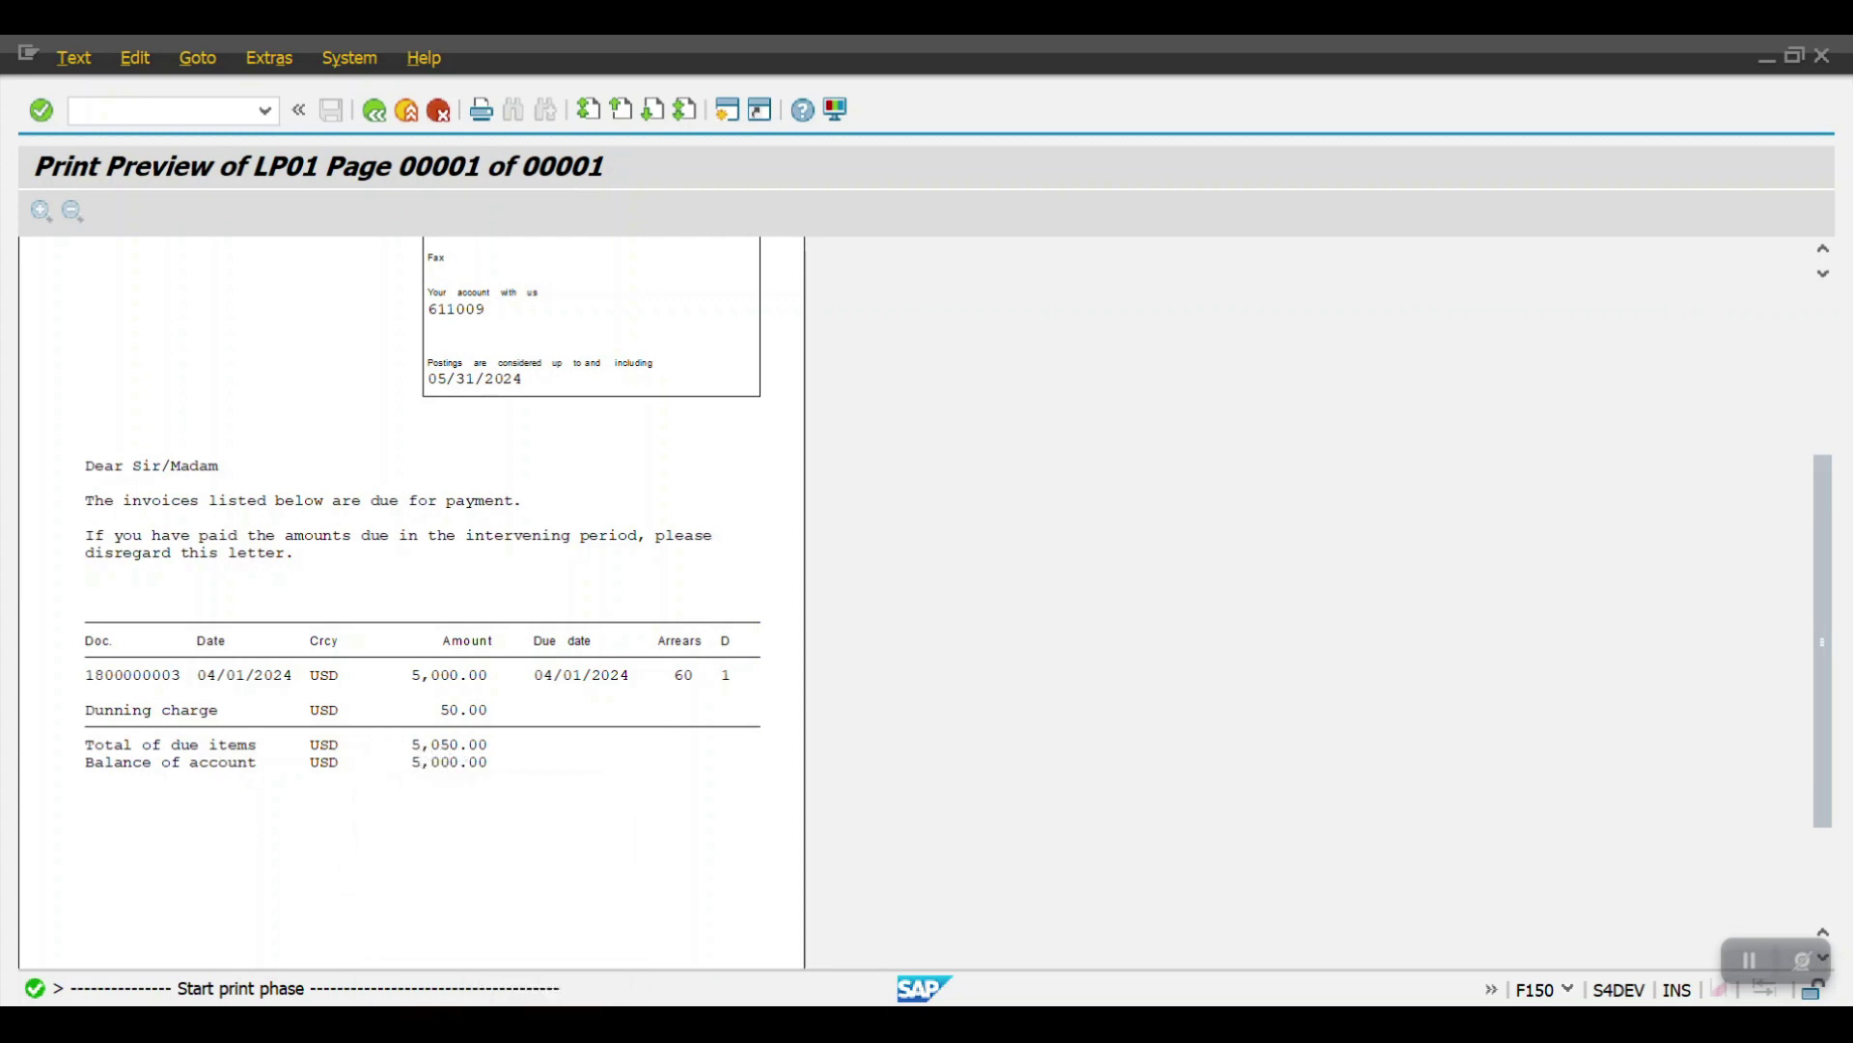
pyautogui.moveTo(563, 1023)
pyautogui.click(862, 910)
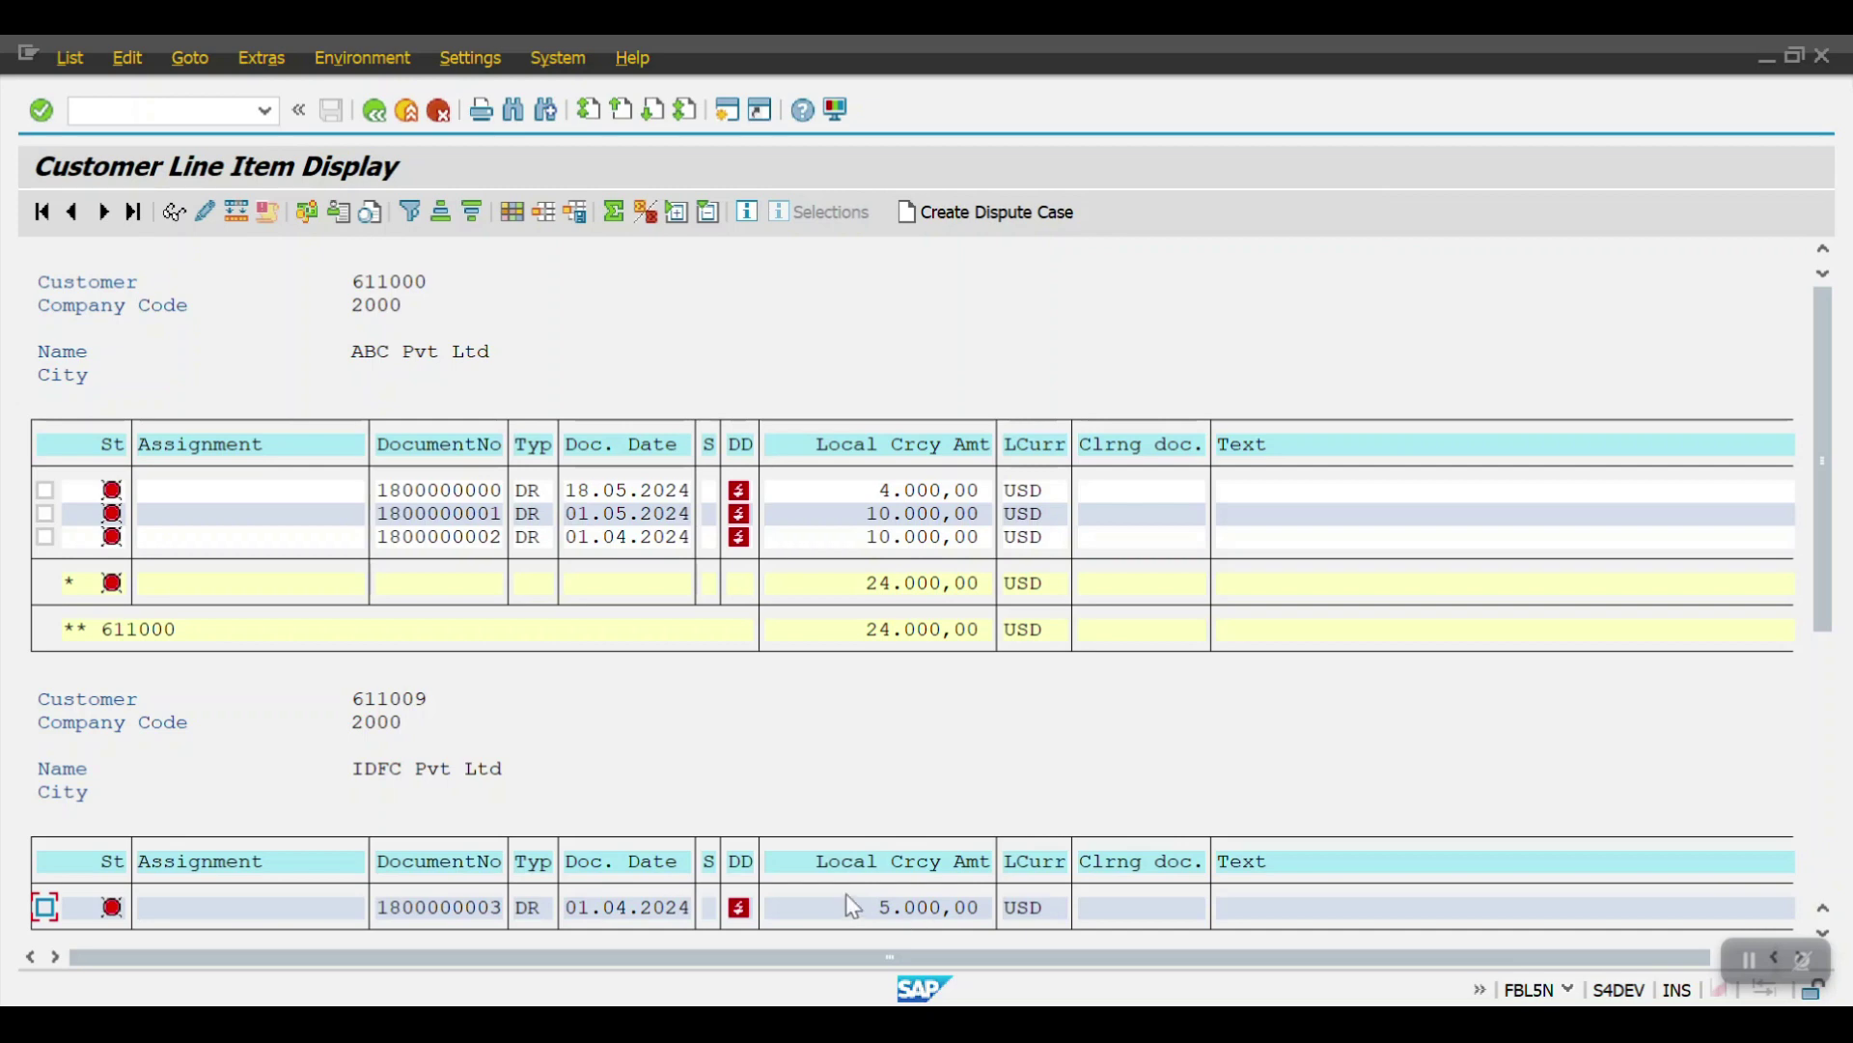
pyautogui.hotkey('alt', 'Tab')
pyautogui.scroll(-1, 832, 628)
pyautogui.scroll(1, 722, 421)
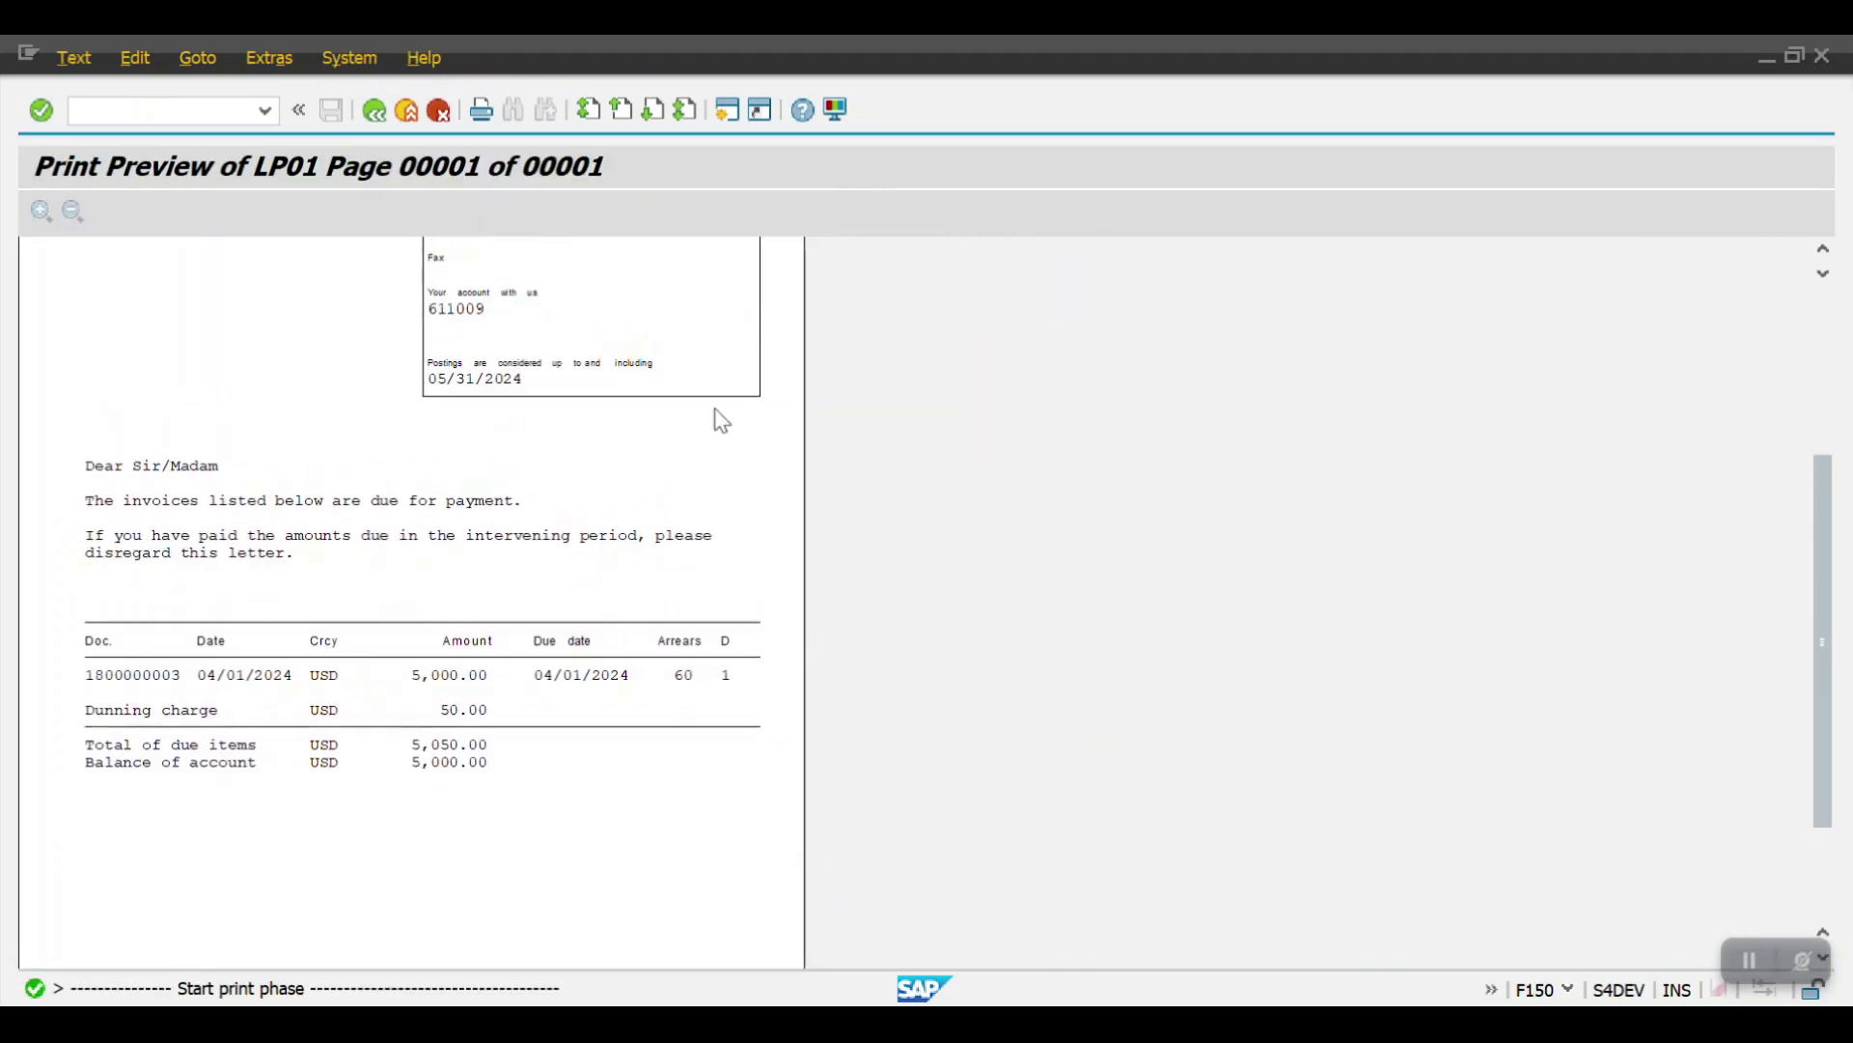
# Move on to the dunning notice for ABC Pvt Ltd and examine its due items, dunning charge and totals.
pyautogui.click(372, 108)
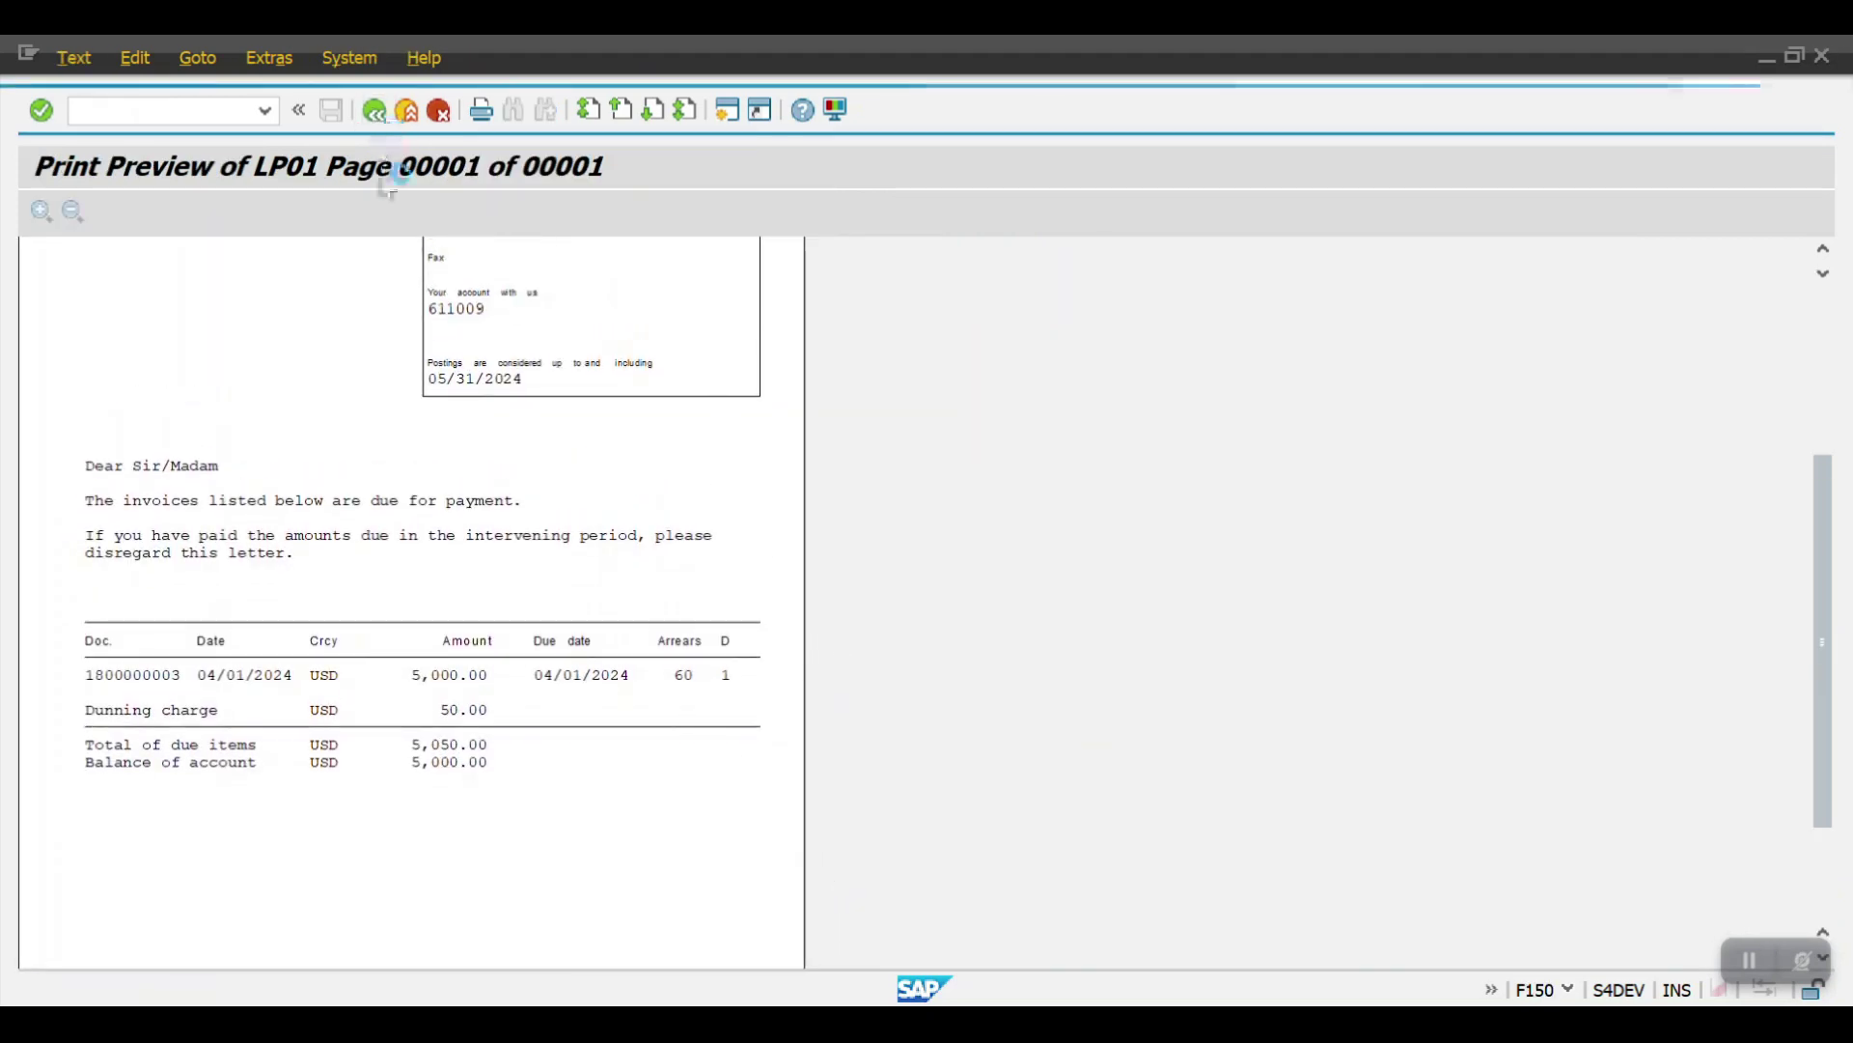
pyautogui.scroll(2, 282, 409)
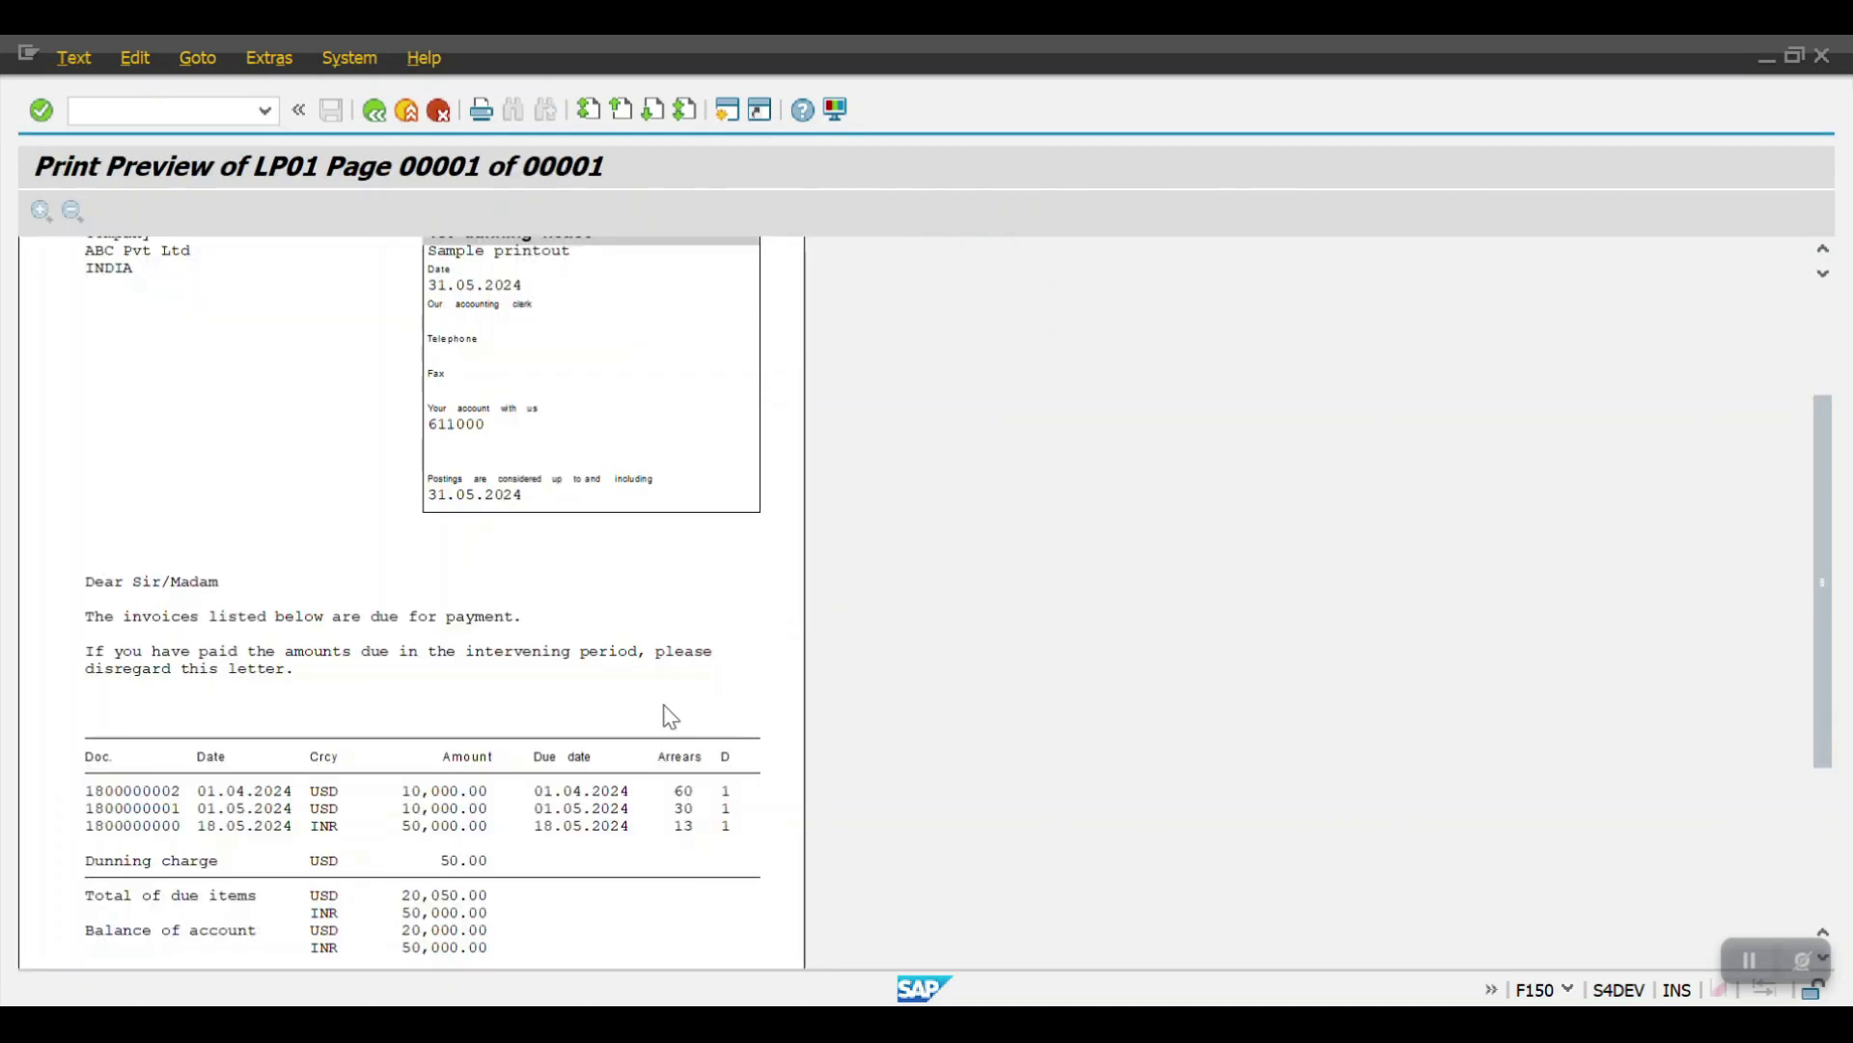
pyautogui.scroll(-1, 579, 791)
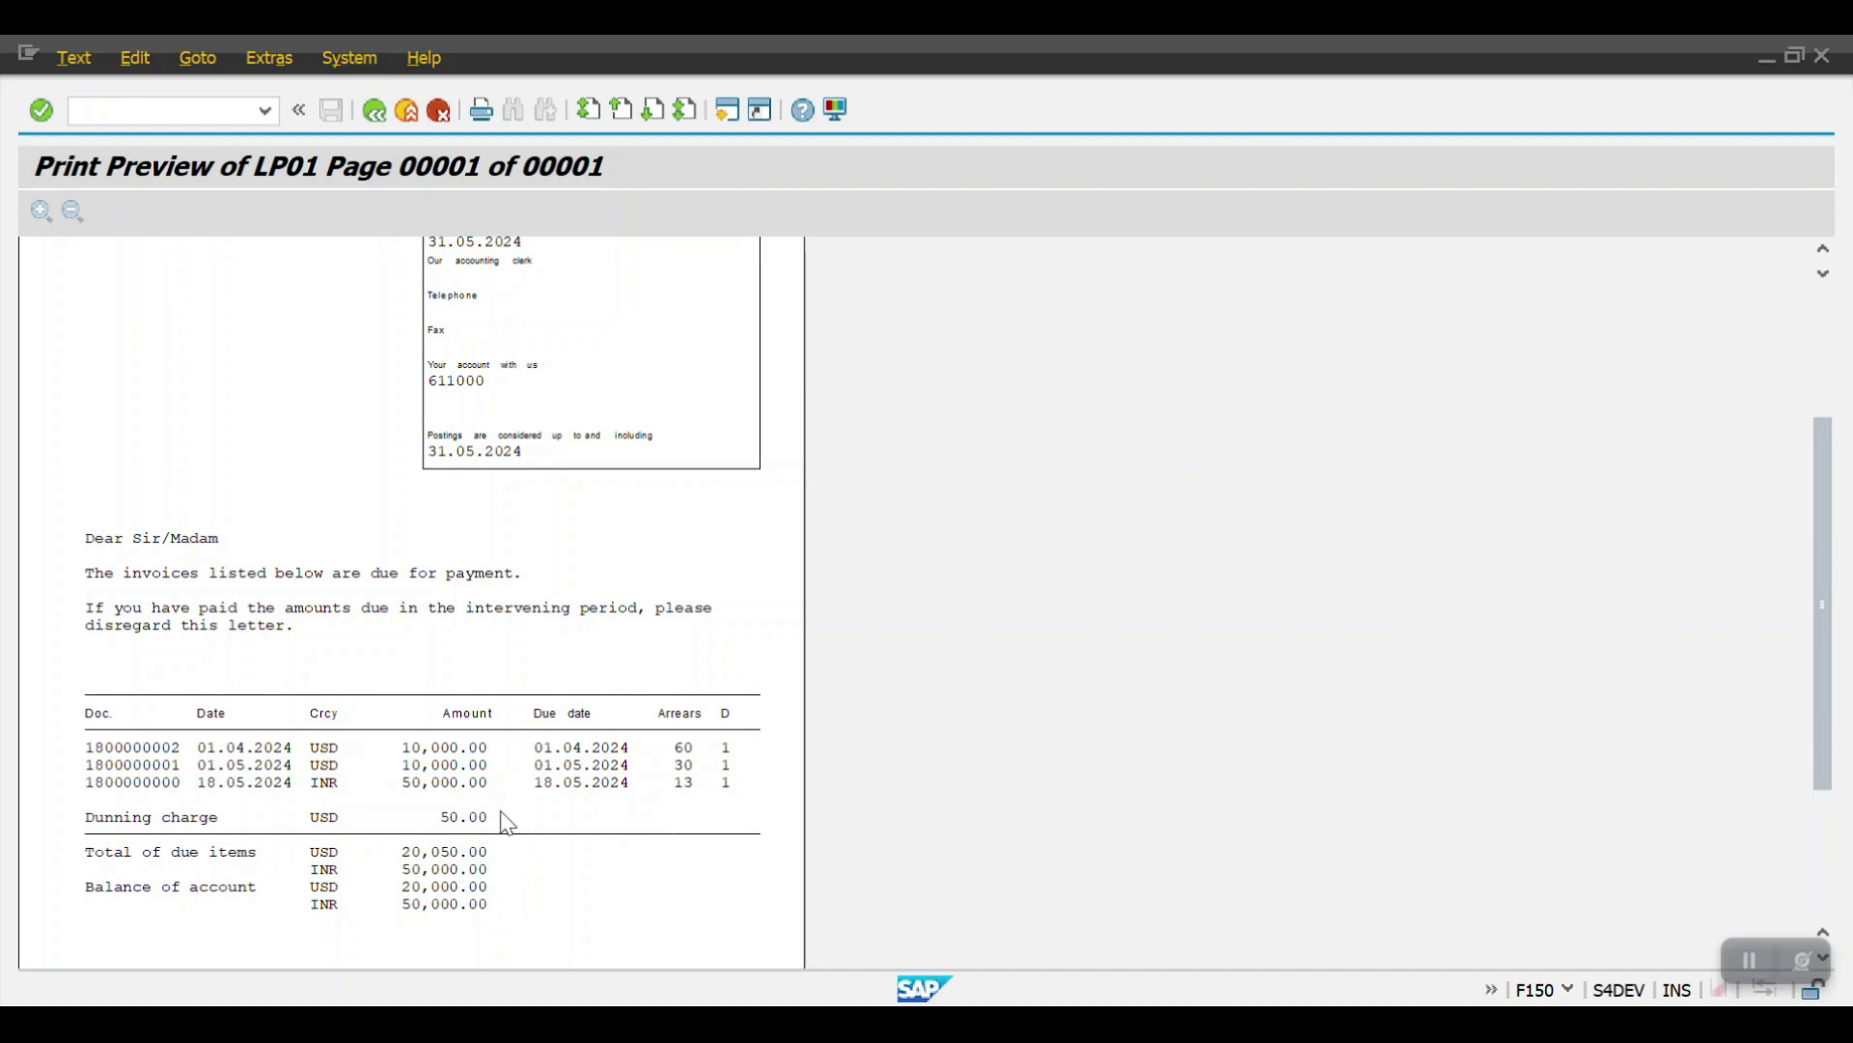
# Set the dunning block of customer IDFC Pvt Ltd in company code 2000 to Z (Customer Promise to make the Payment) and save.
pyautogui.scroll(-1, 602, 778)
pyautogui.scroll(-1, 600, 774)
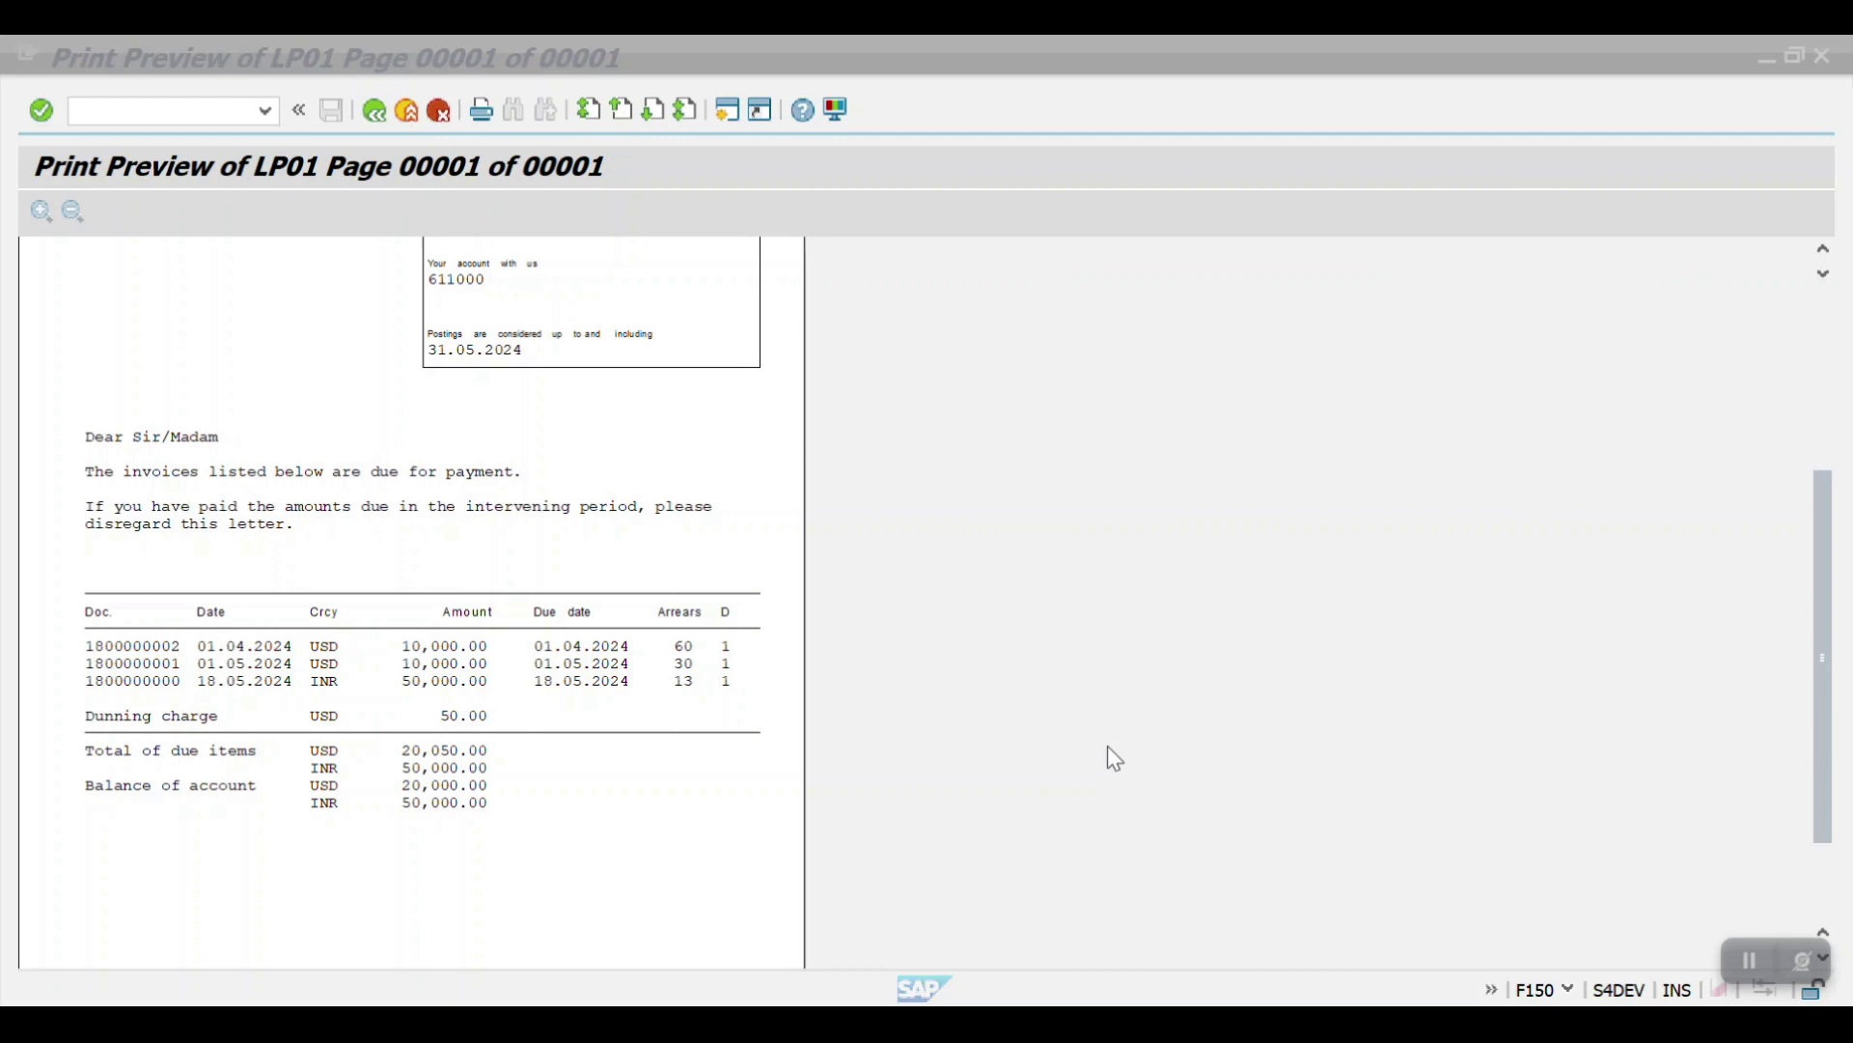
pyautogui.moveTo(402, 943)
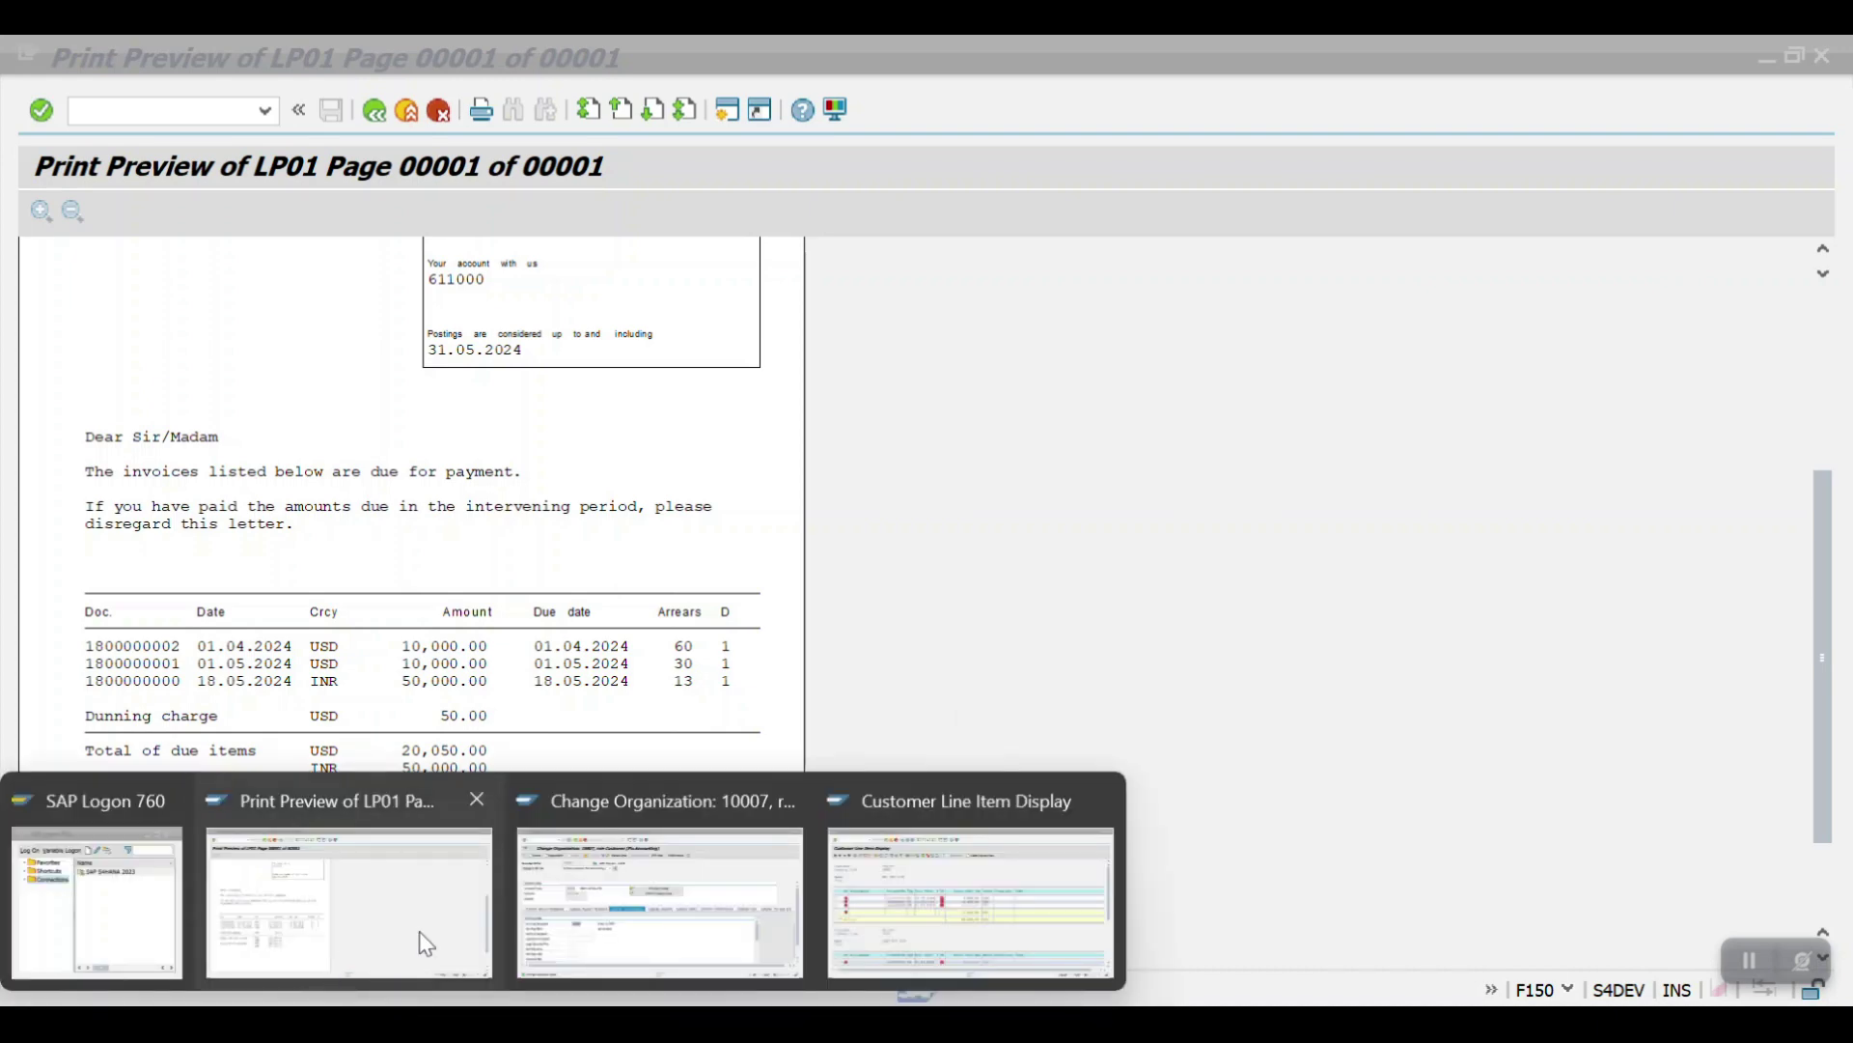
pyautogui.click(633, 908)
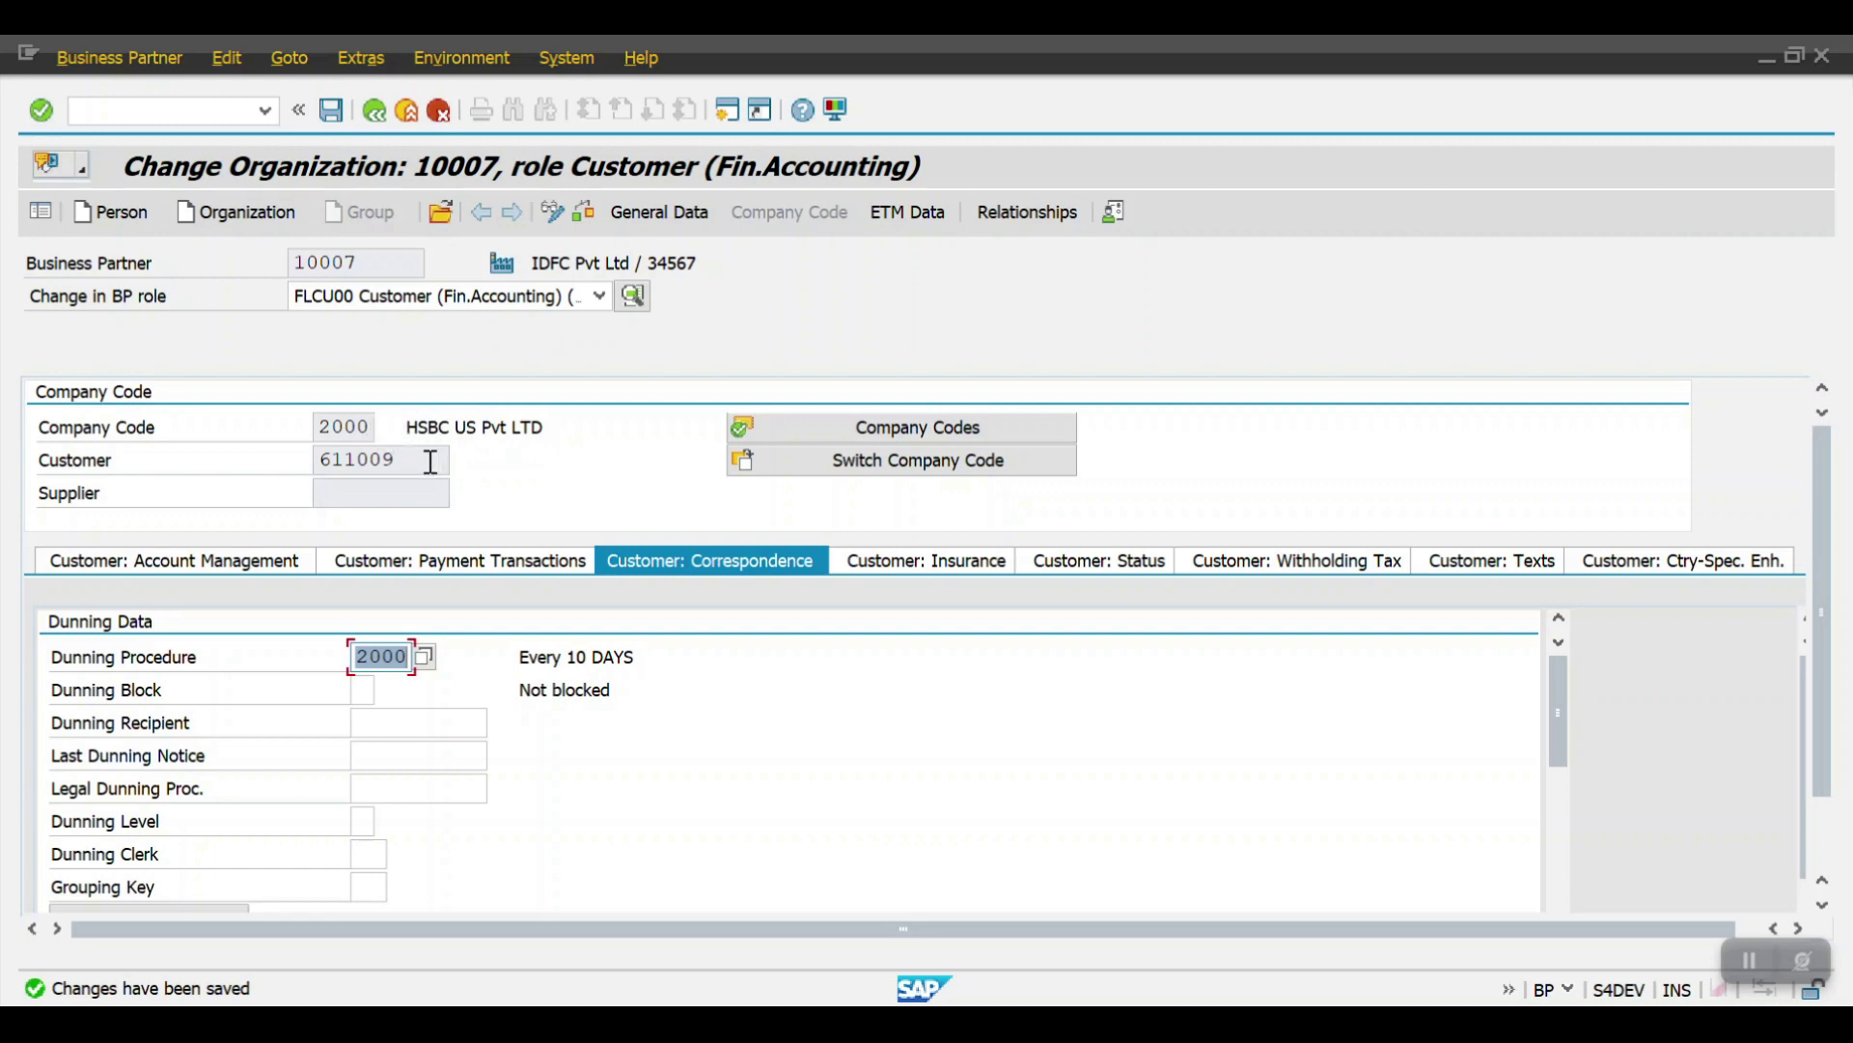
pyautogui.click(372, 688)
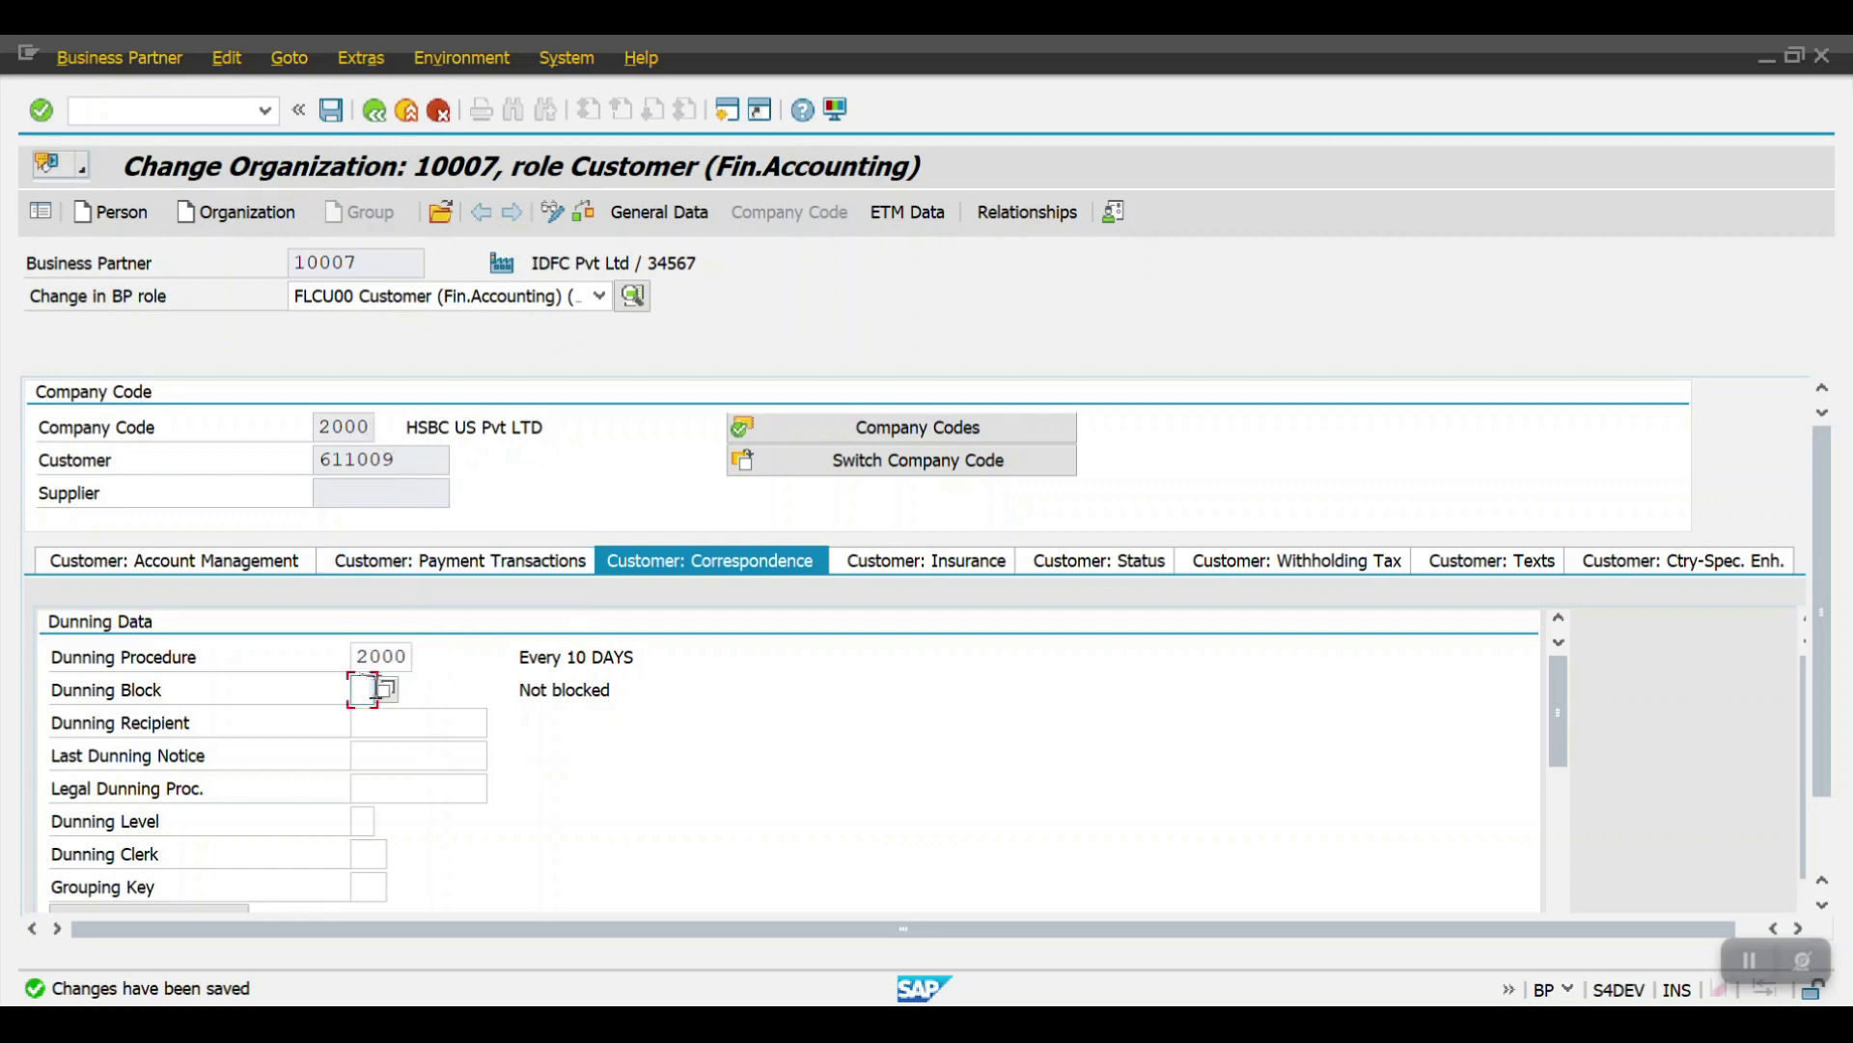
pyautogui.click(385, 688)
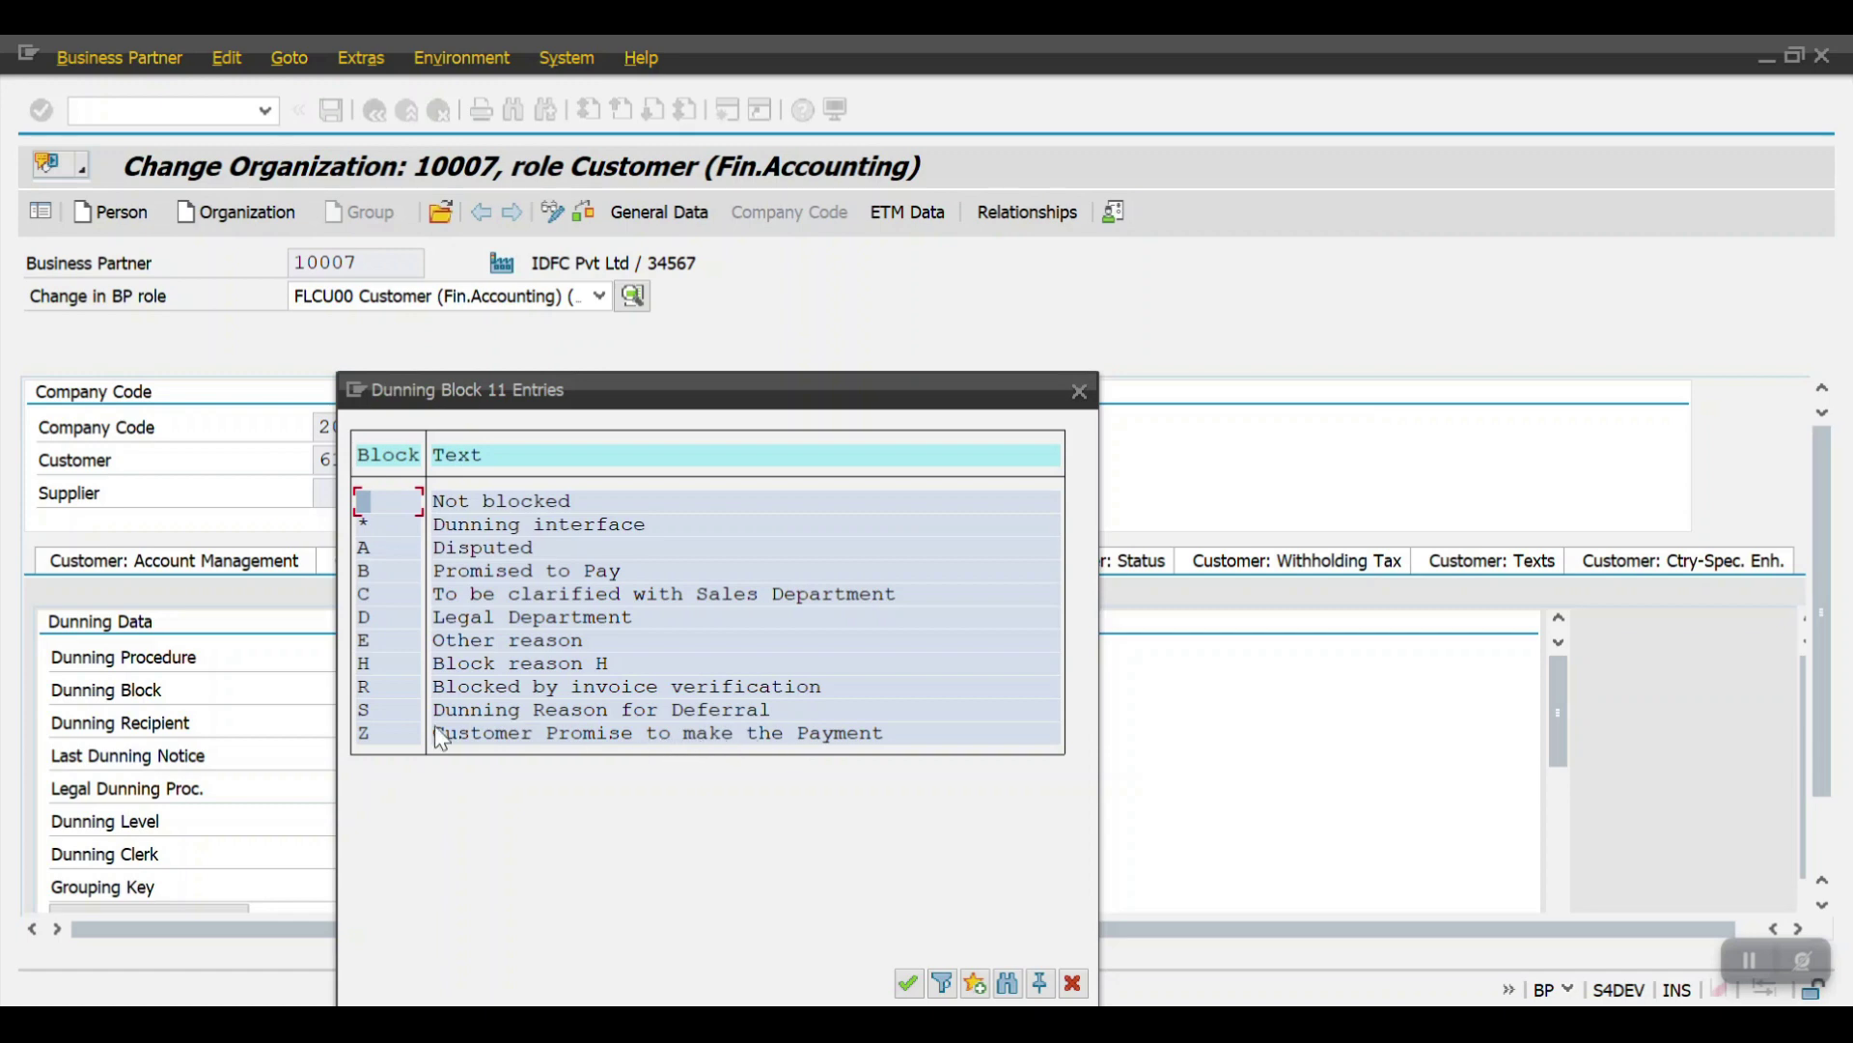
pyautogui.doubleClick(379, 731)
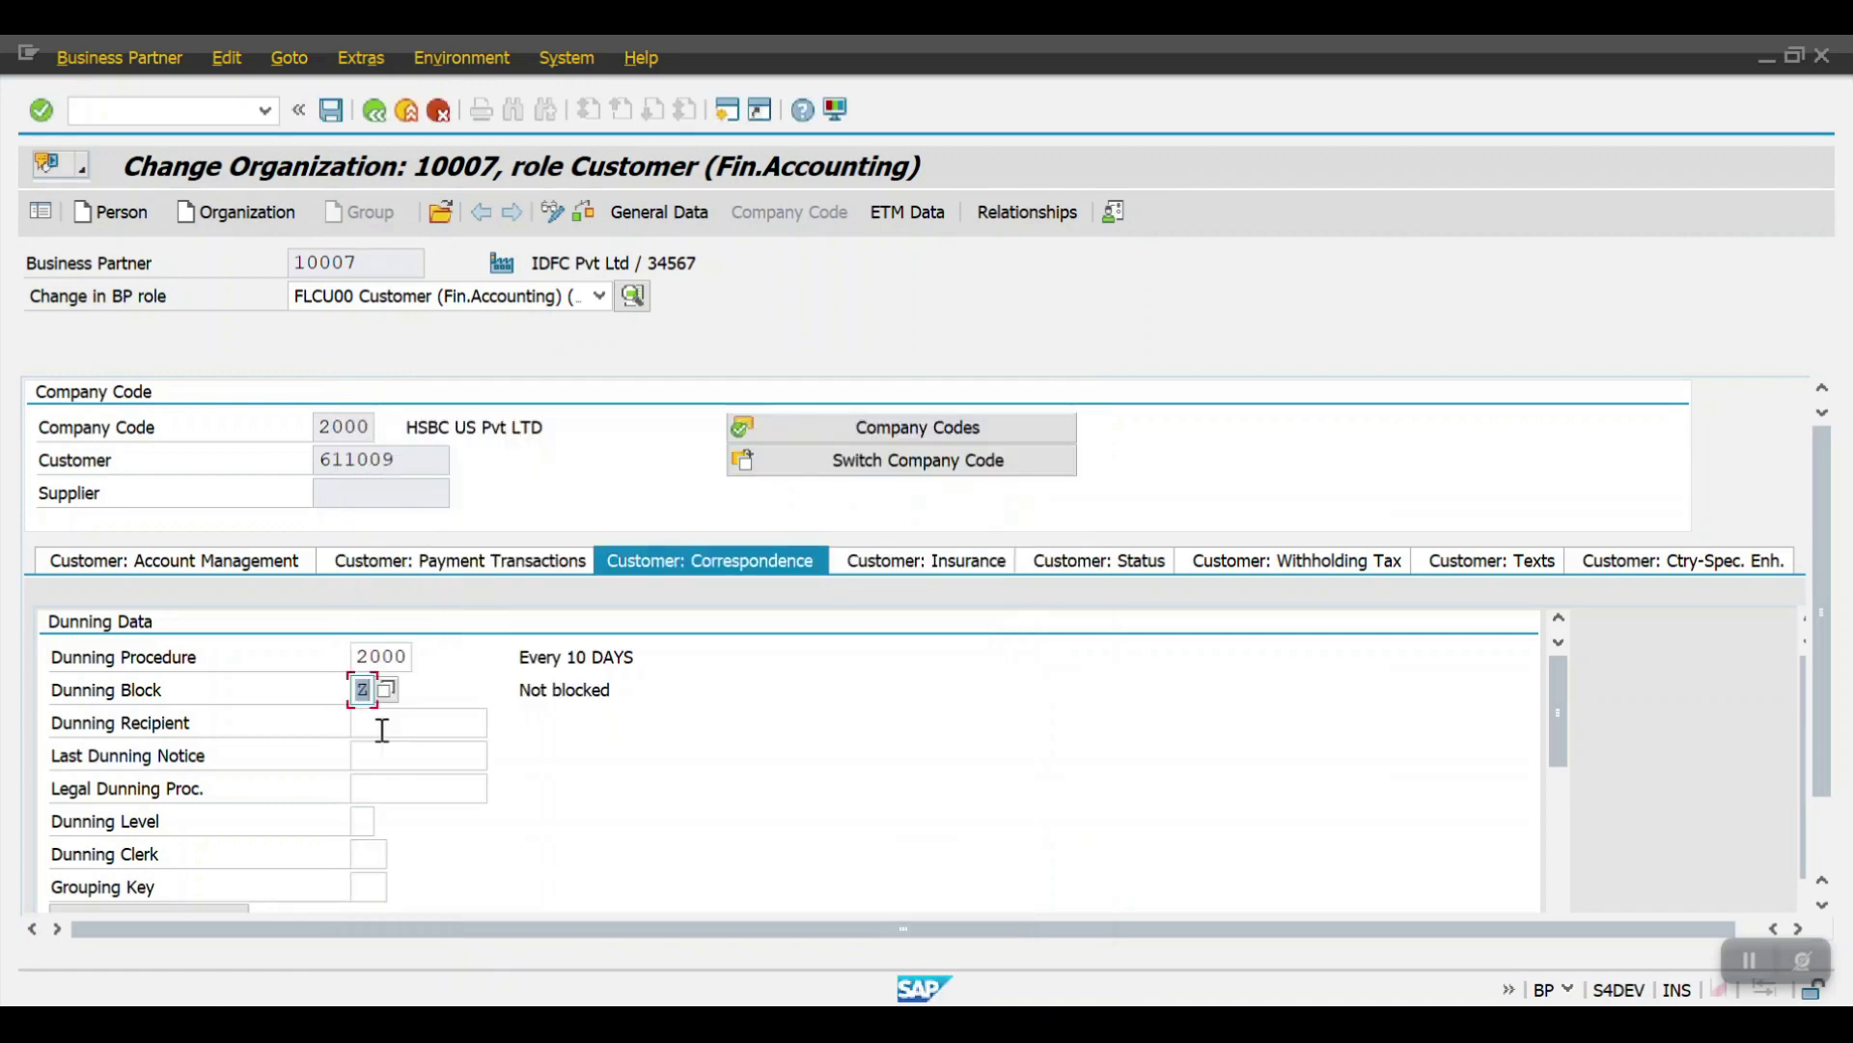
pyautogui.click(333, 109)
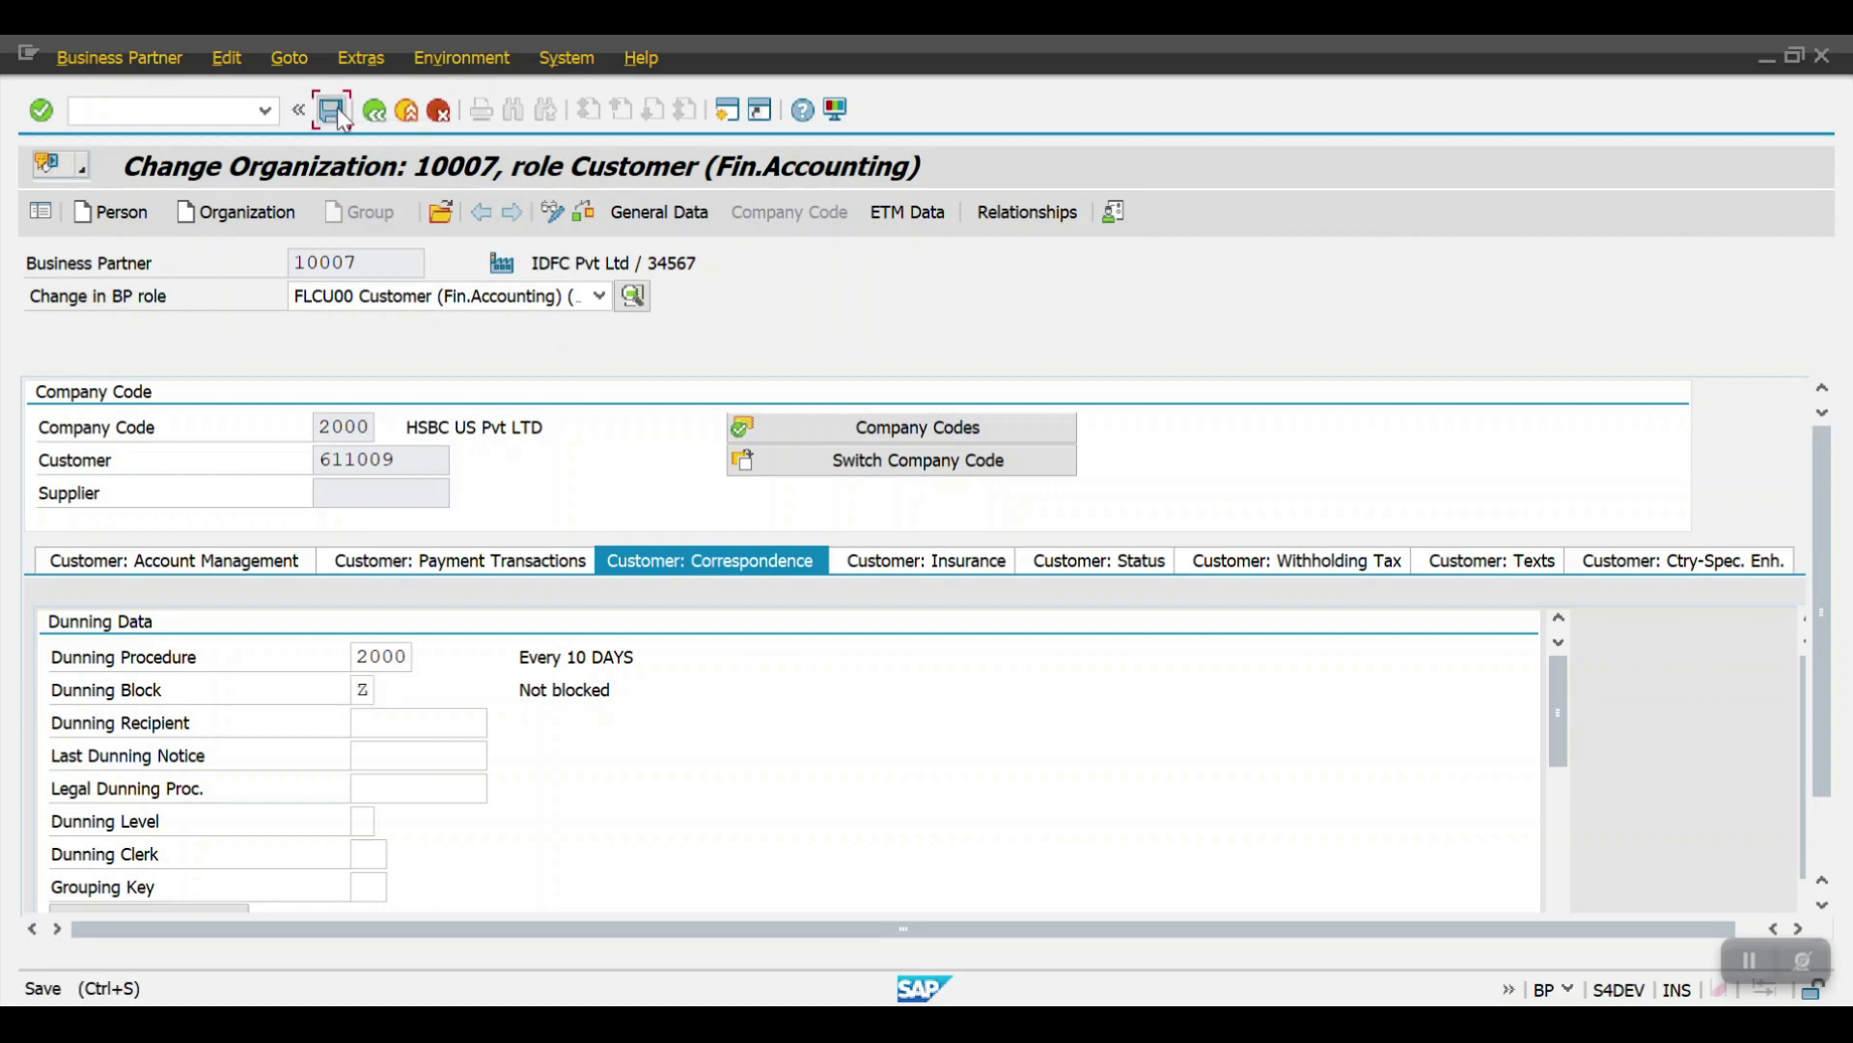
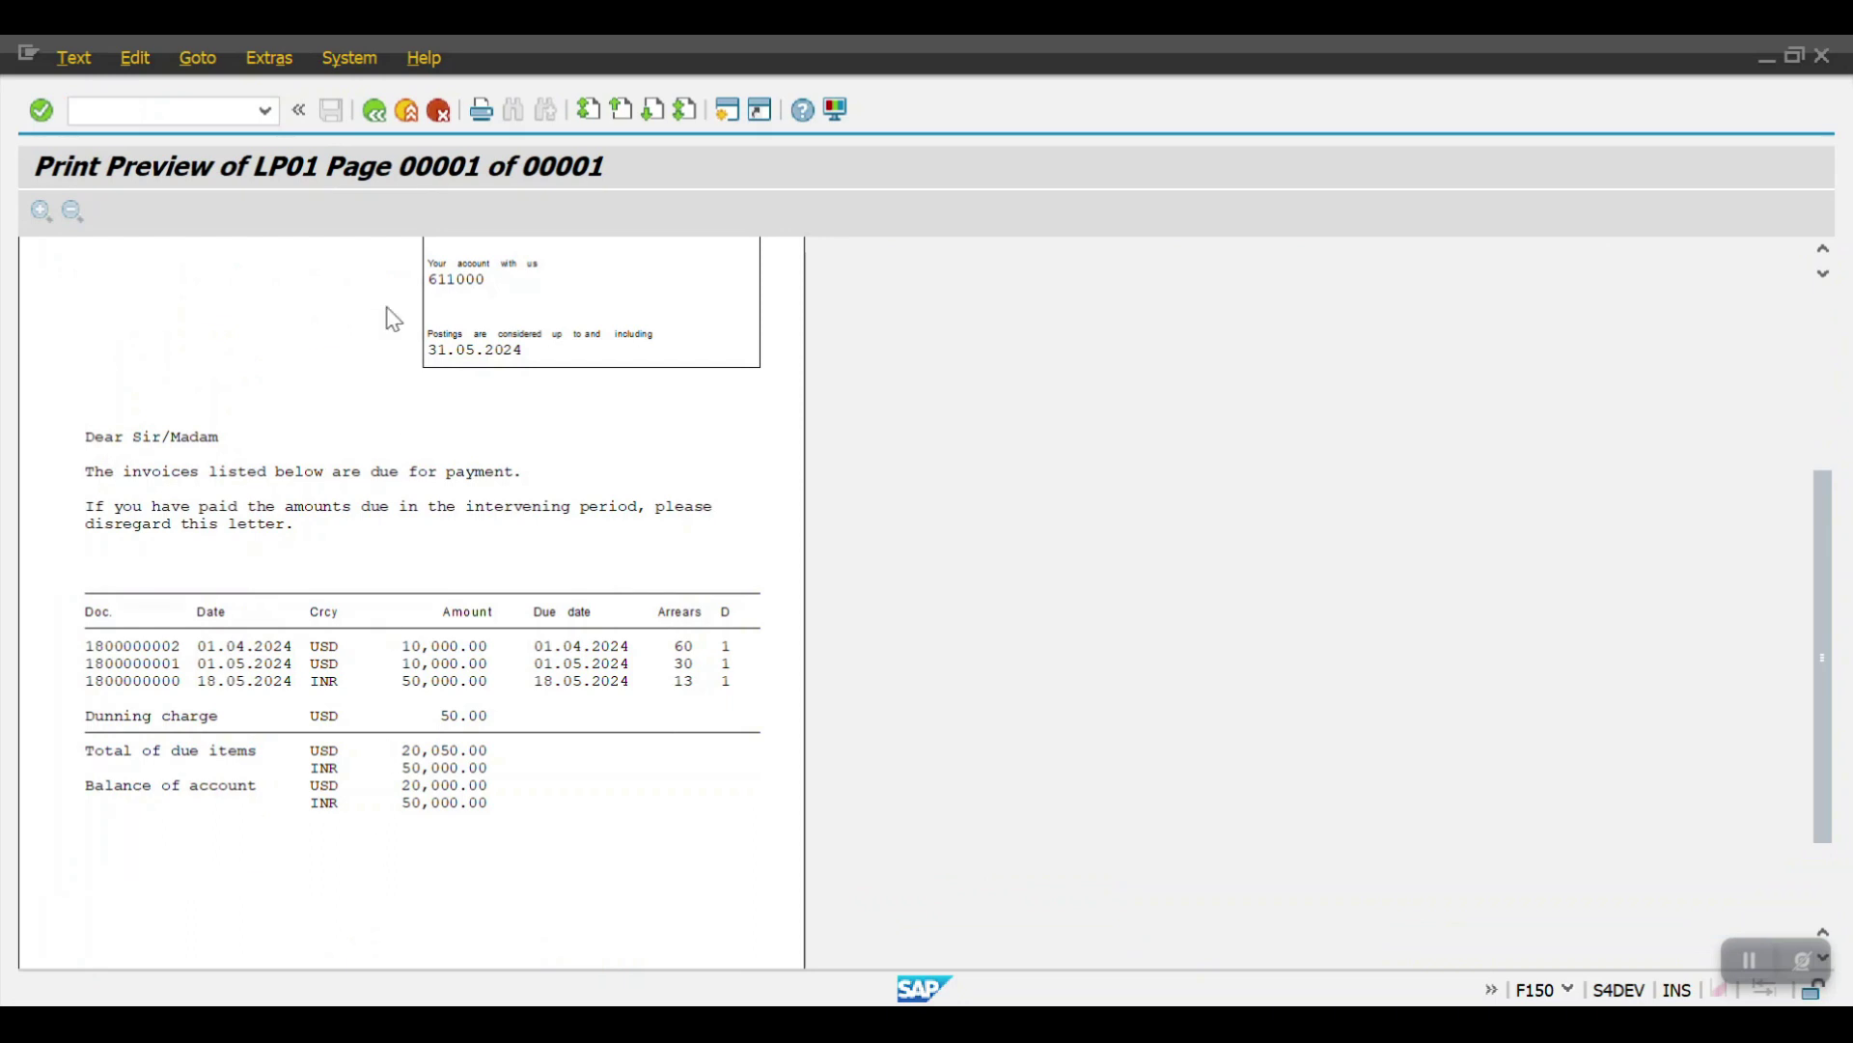
# Leave the dunning notice preview and delete the dunning proposal for run 31.05.2024, identification 2008.
pyautogui.click(375, 111)
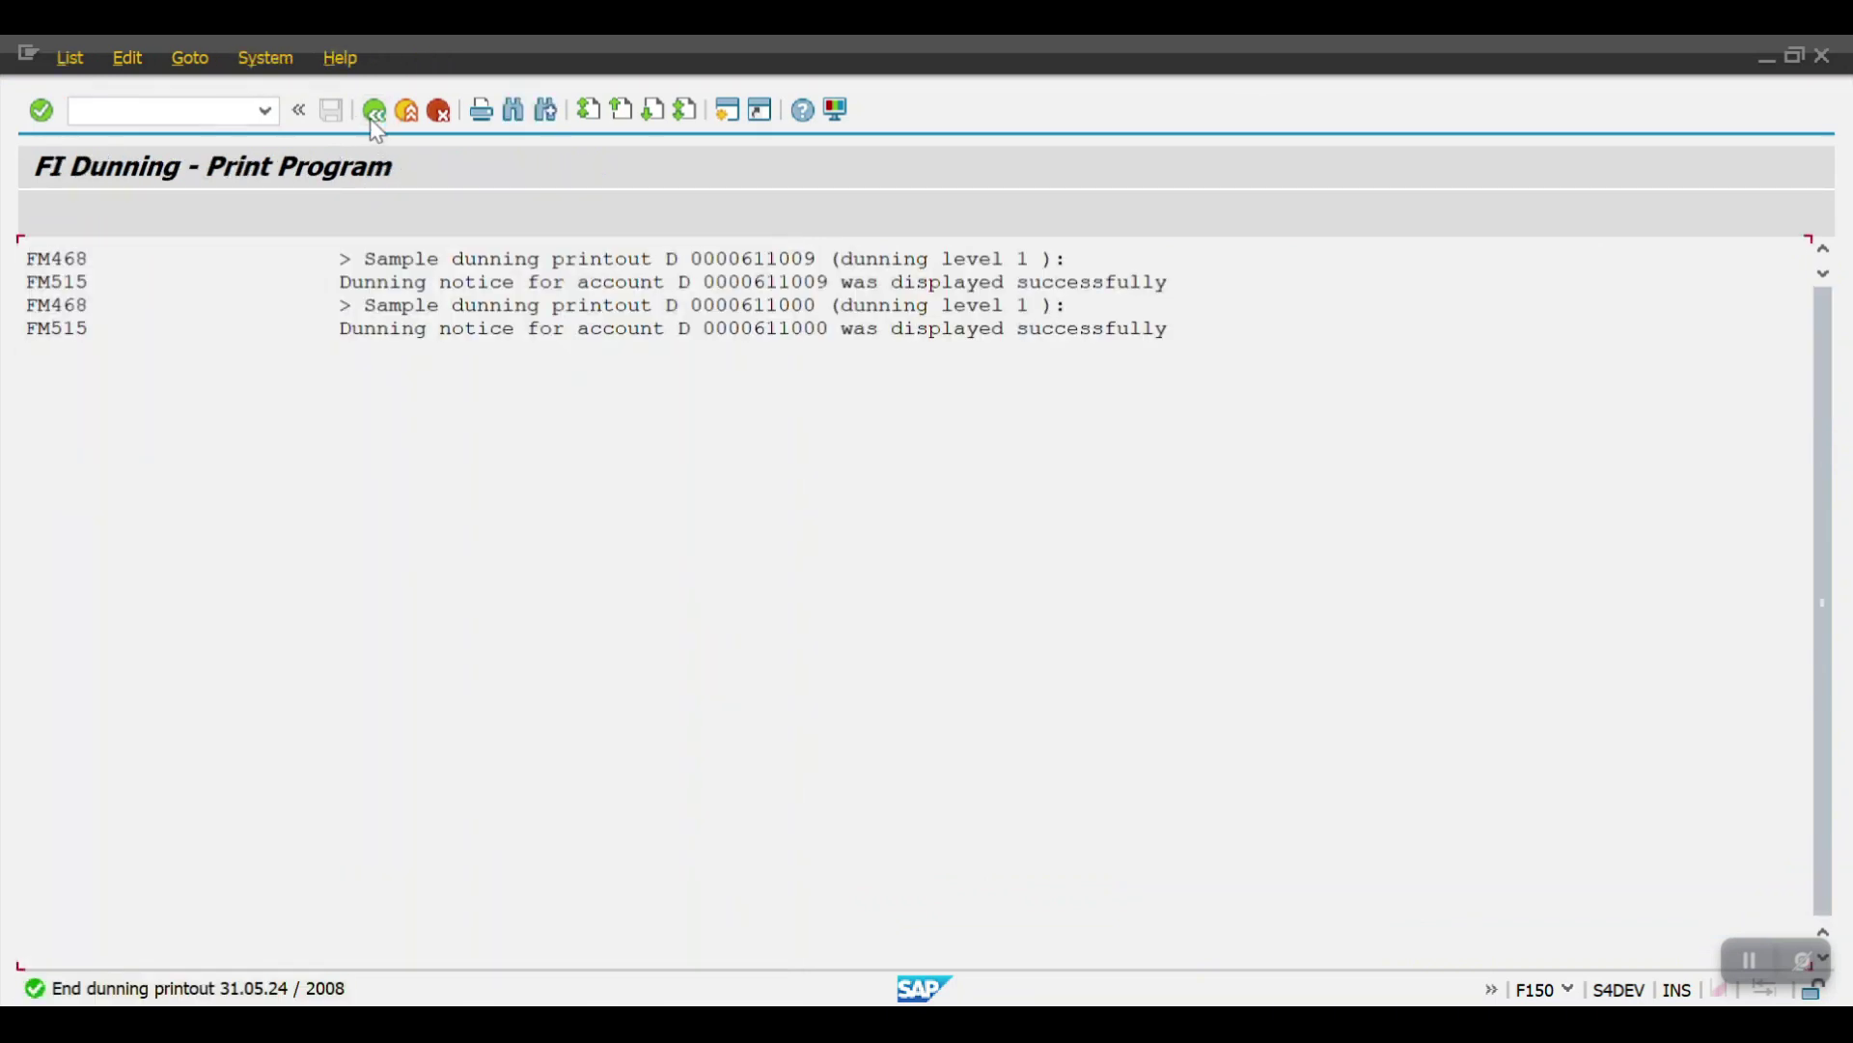
pyautogui.click(374, 111)
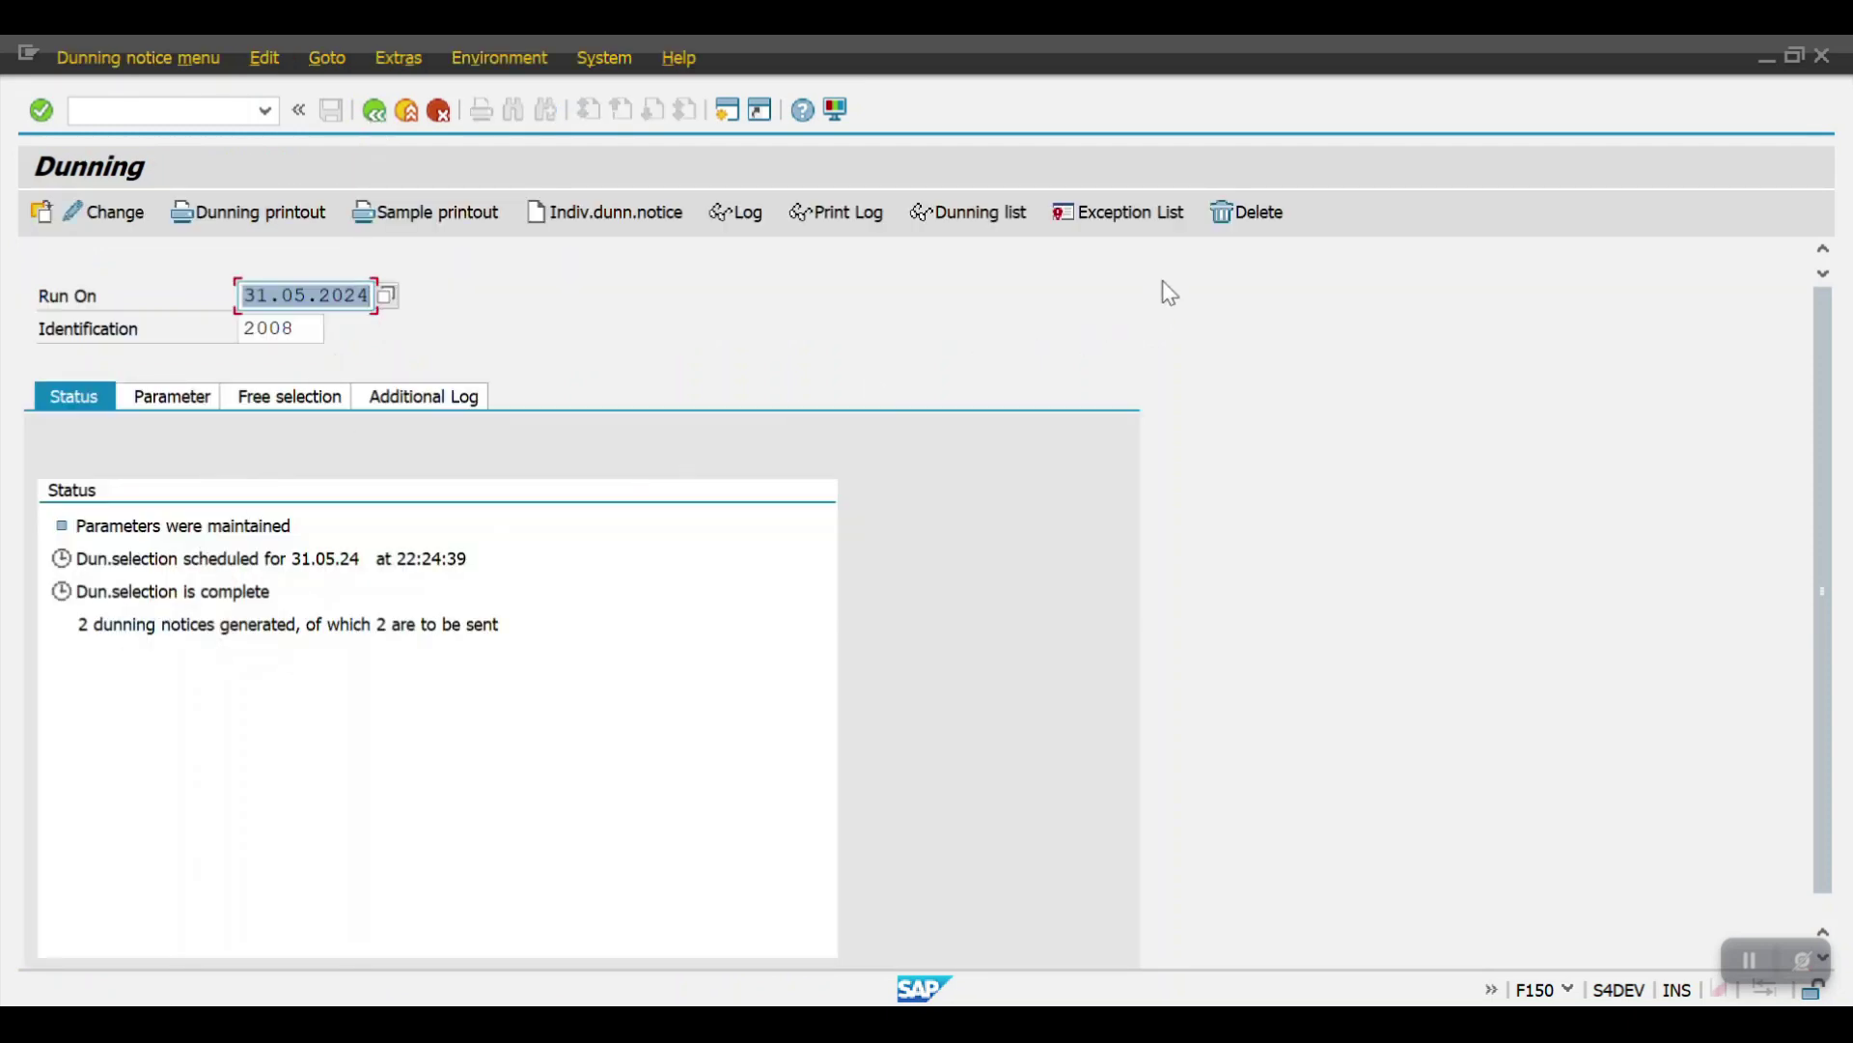
pyautogui.click(1220, 211)
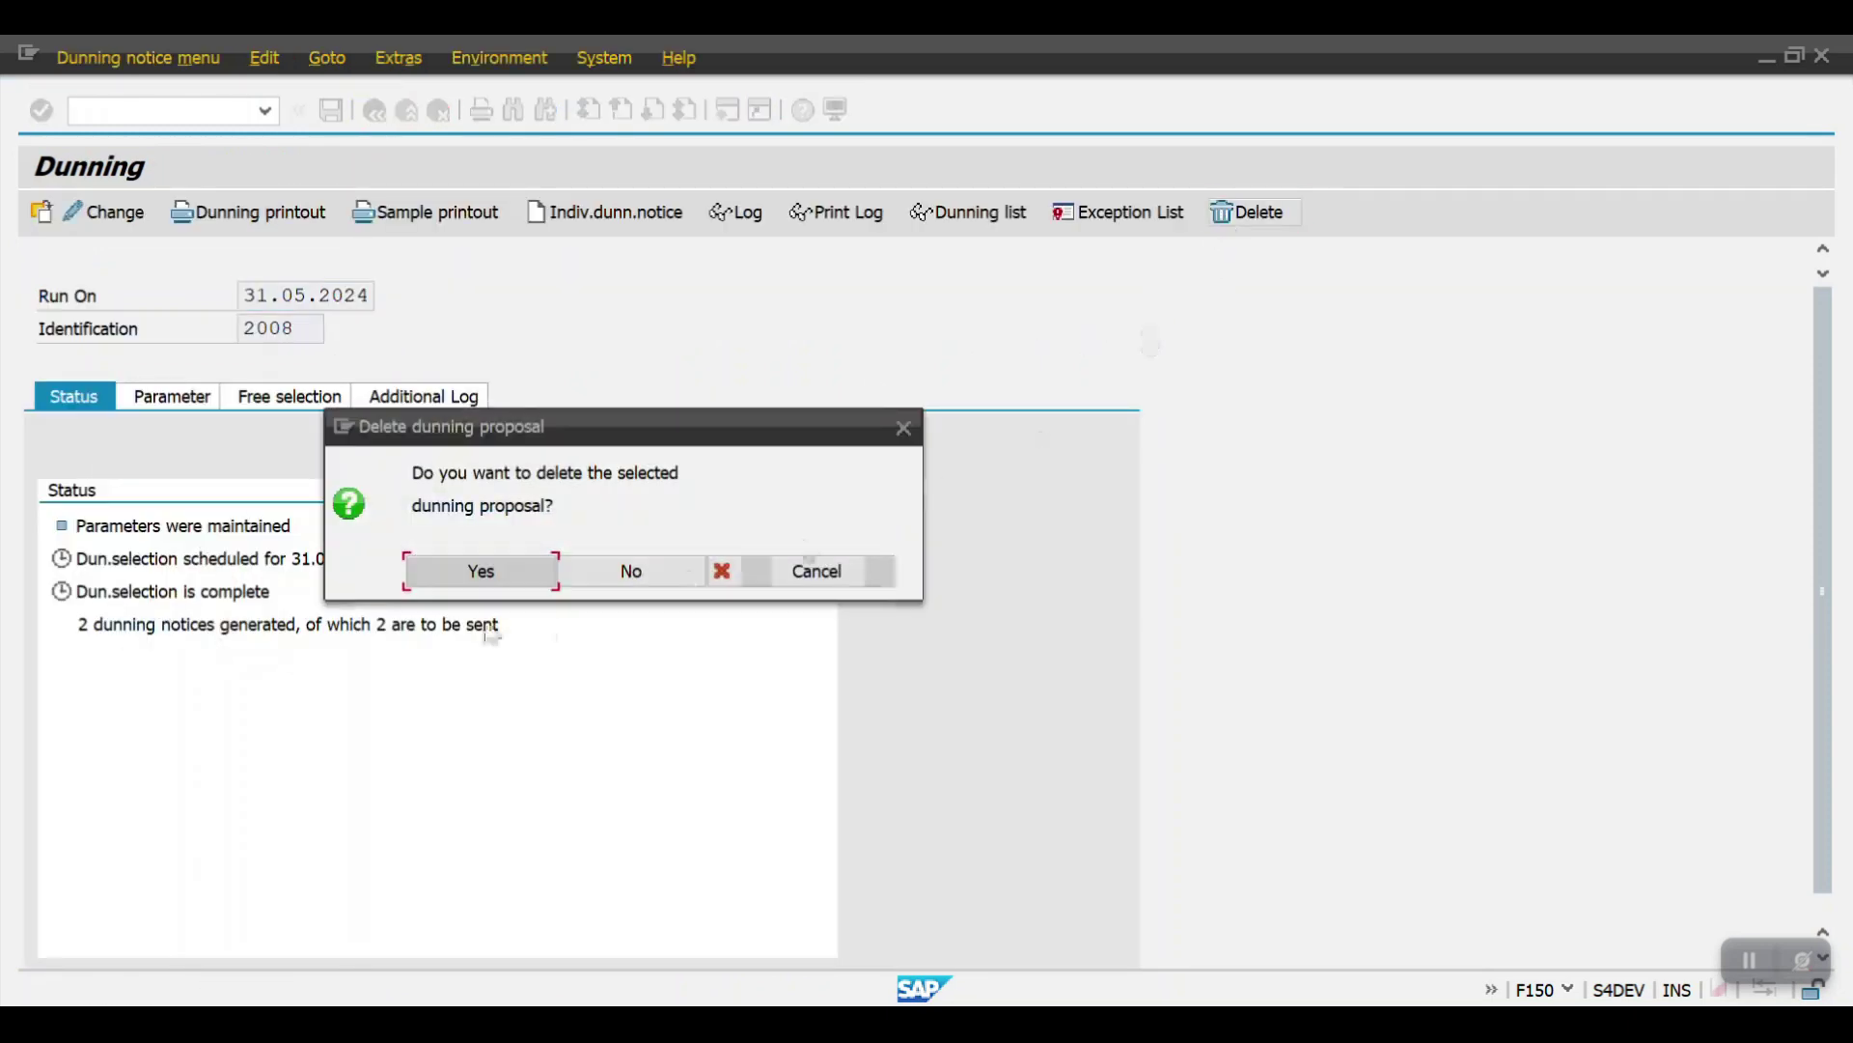
pyautogui.click(469, 571)
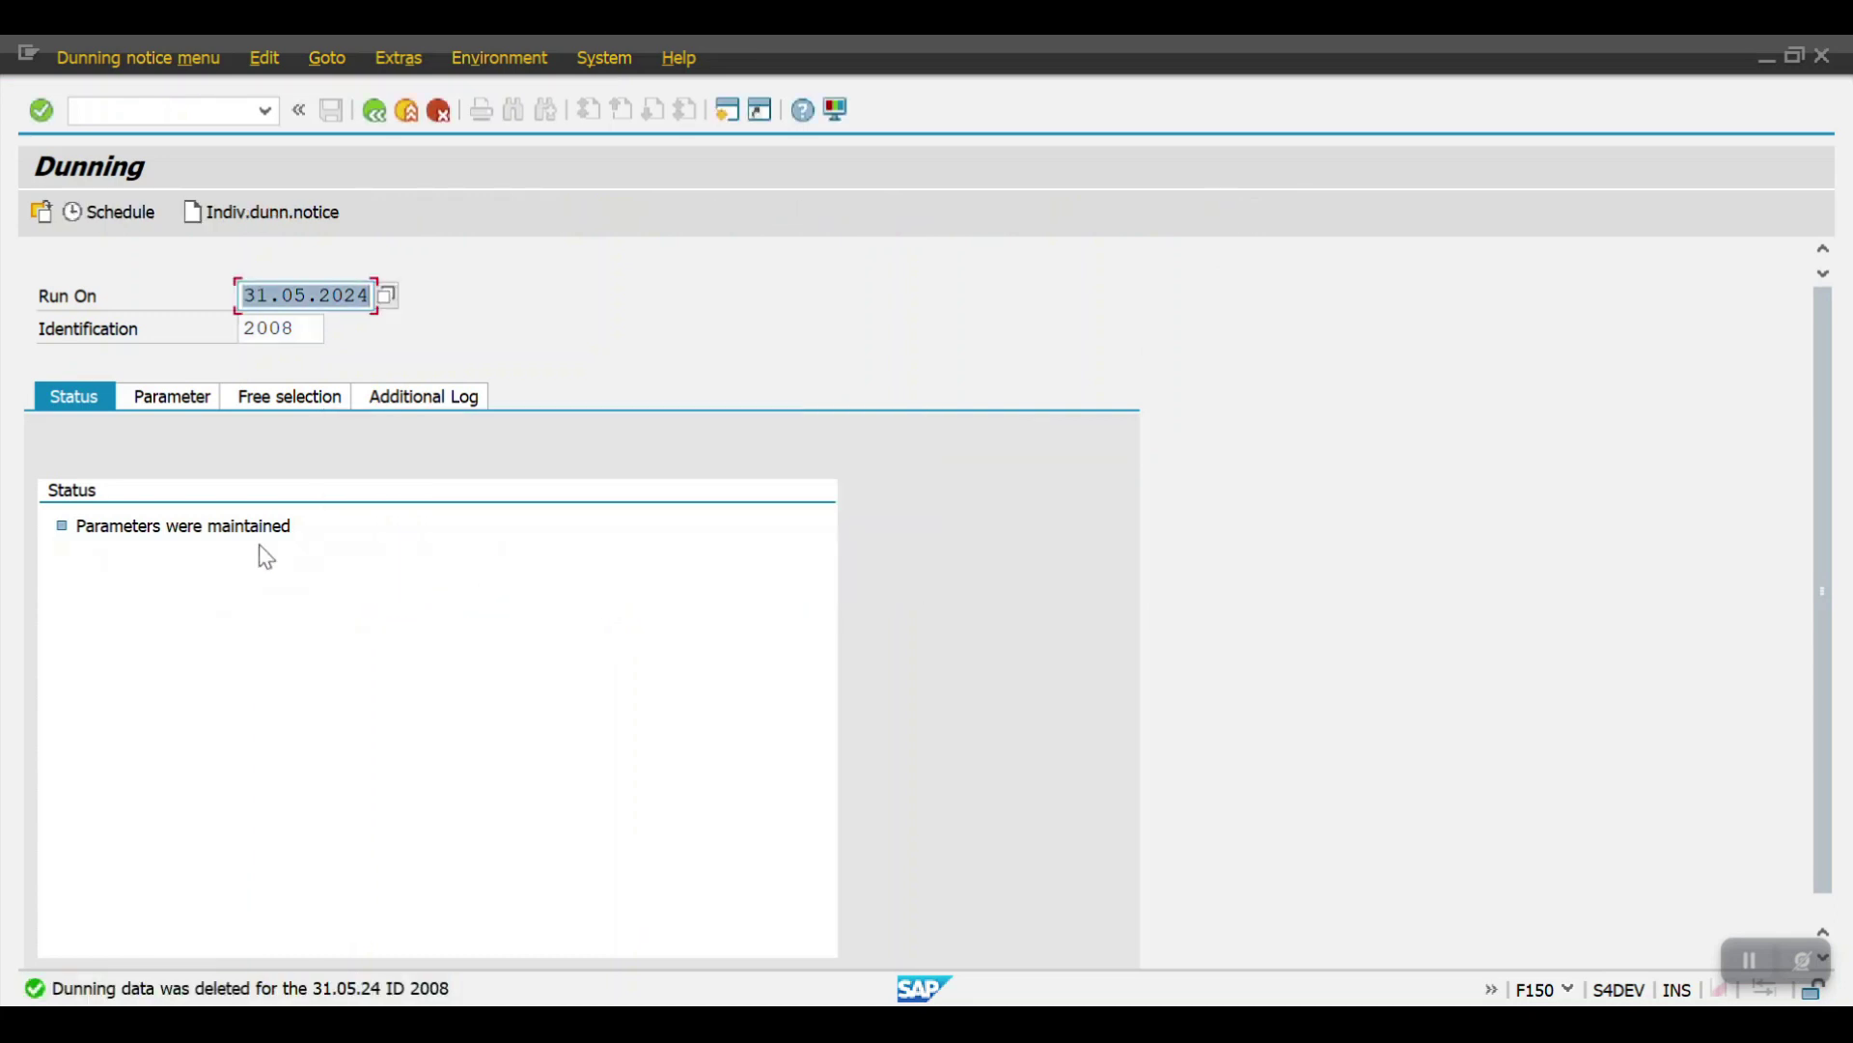
# Schedule the dunning selection to start immediately with output device LP01, without dunning print, and check how many notices it generates.
pyautogui.click(117, 218)
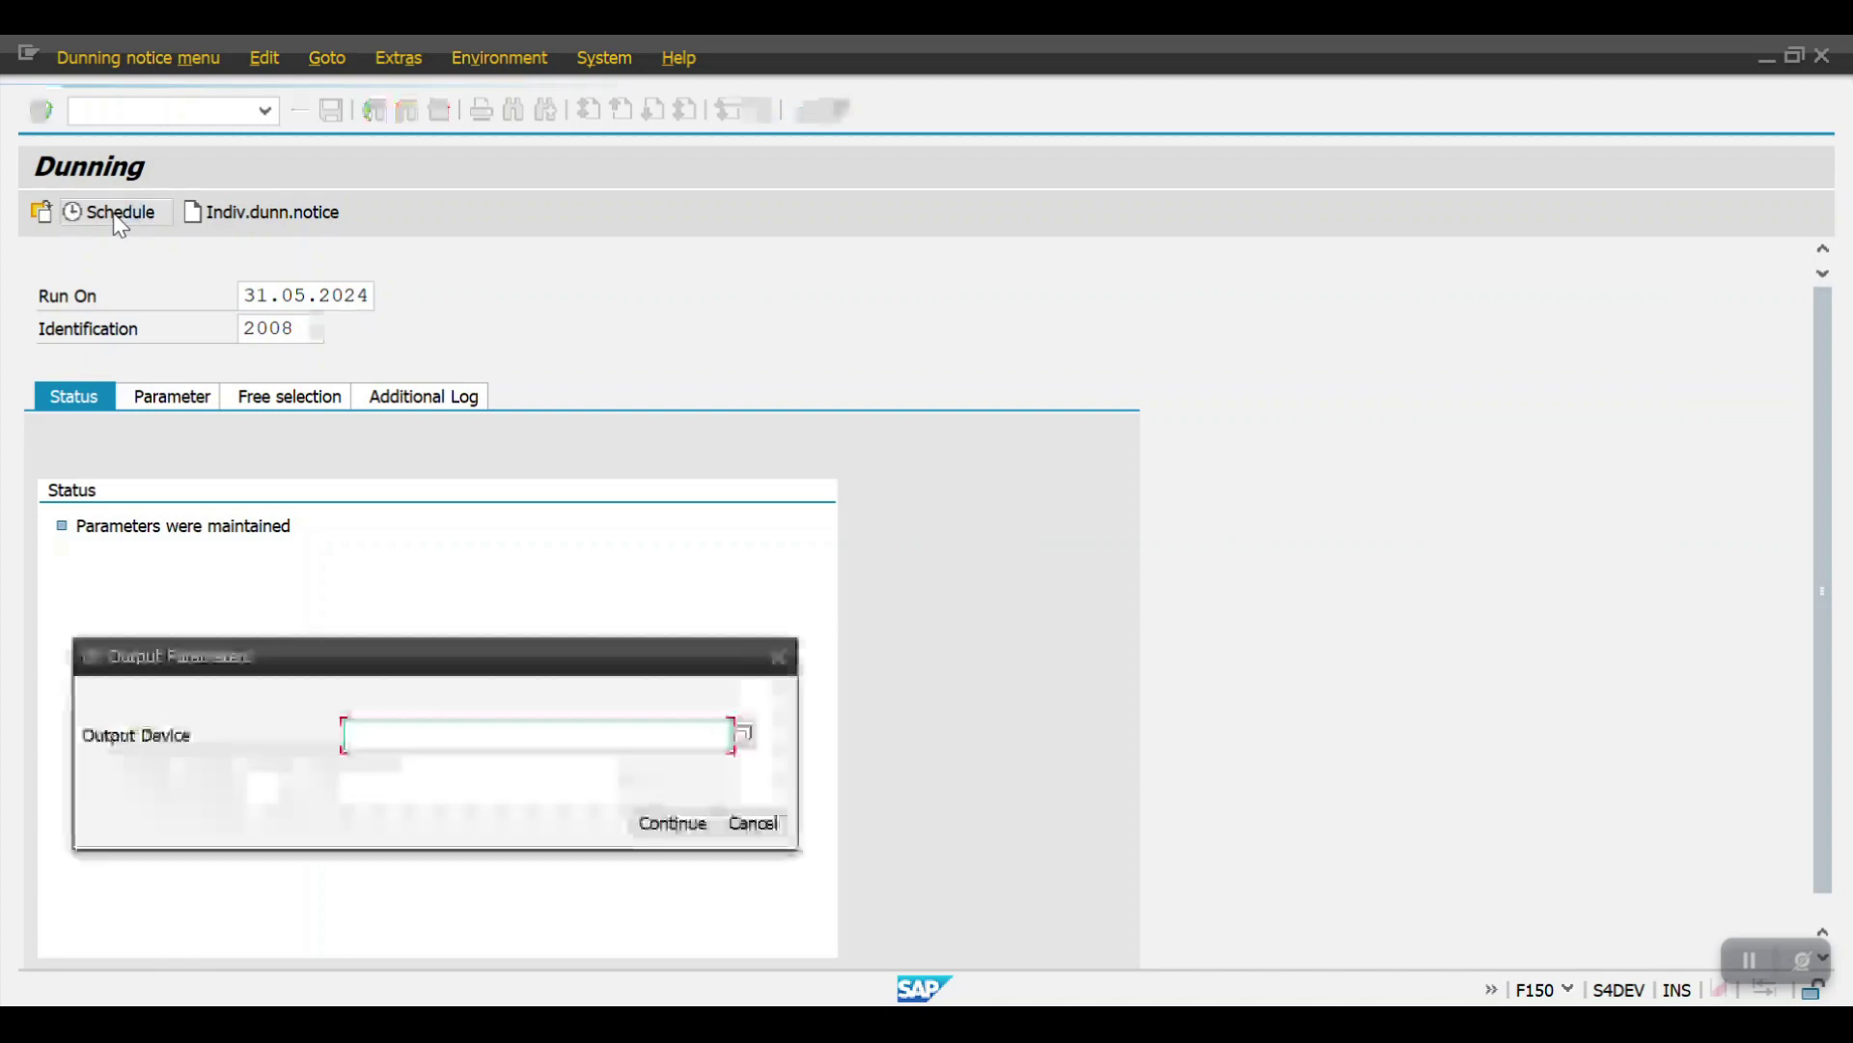
pyautogui.click(454, 734)
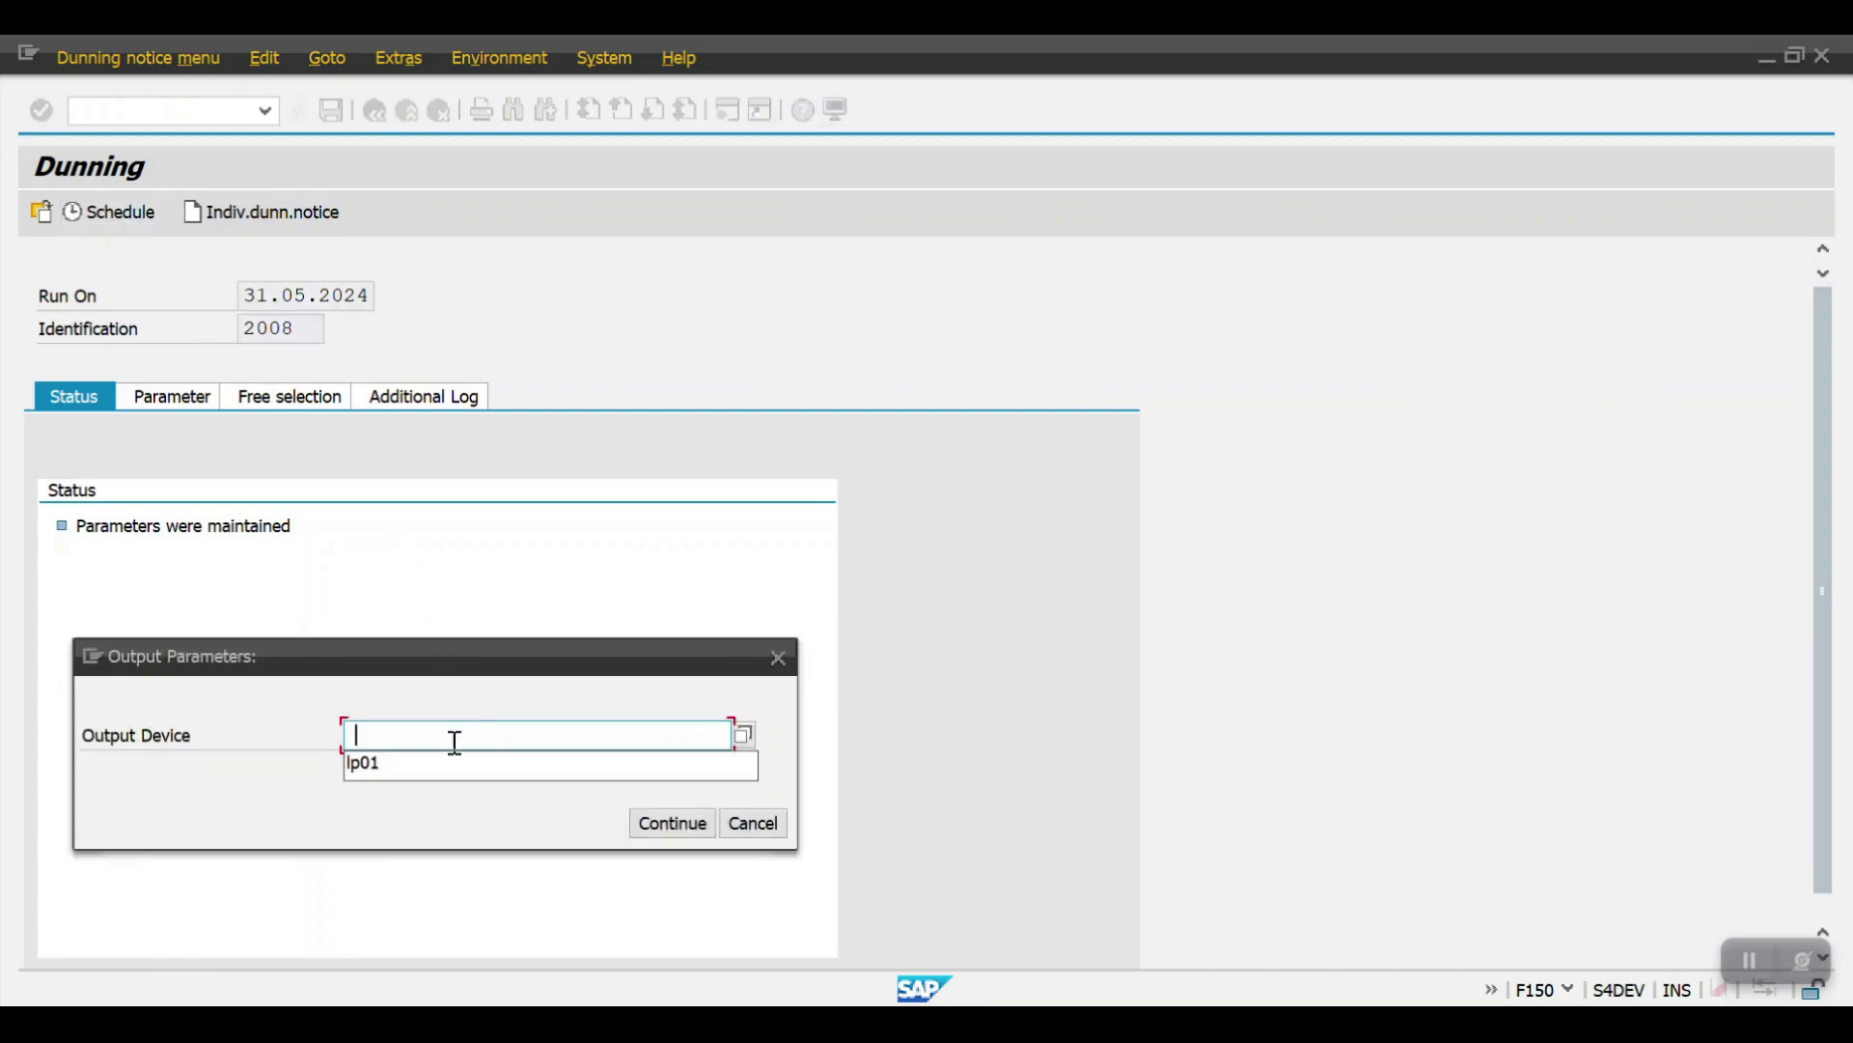
pyautogui.click(452, 765)
pyautogui.click(680, 823)
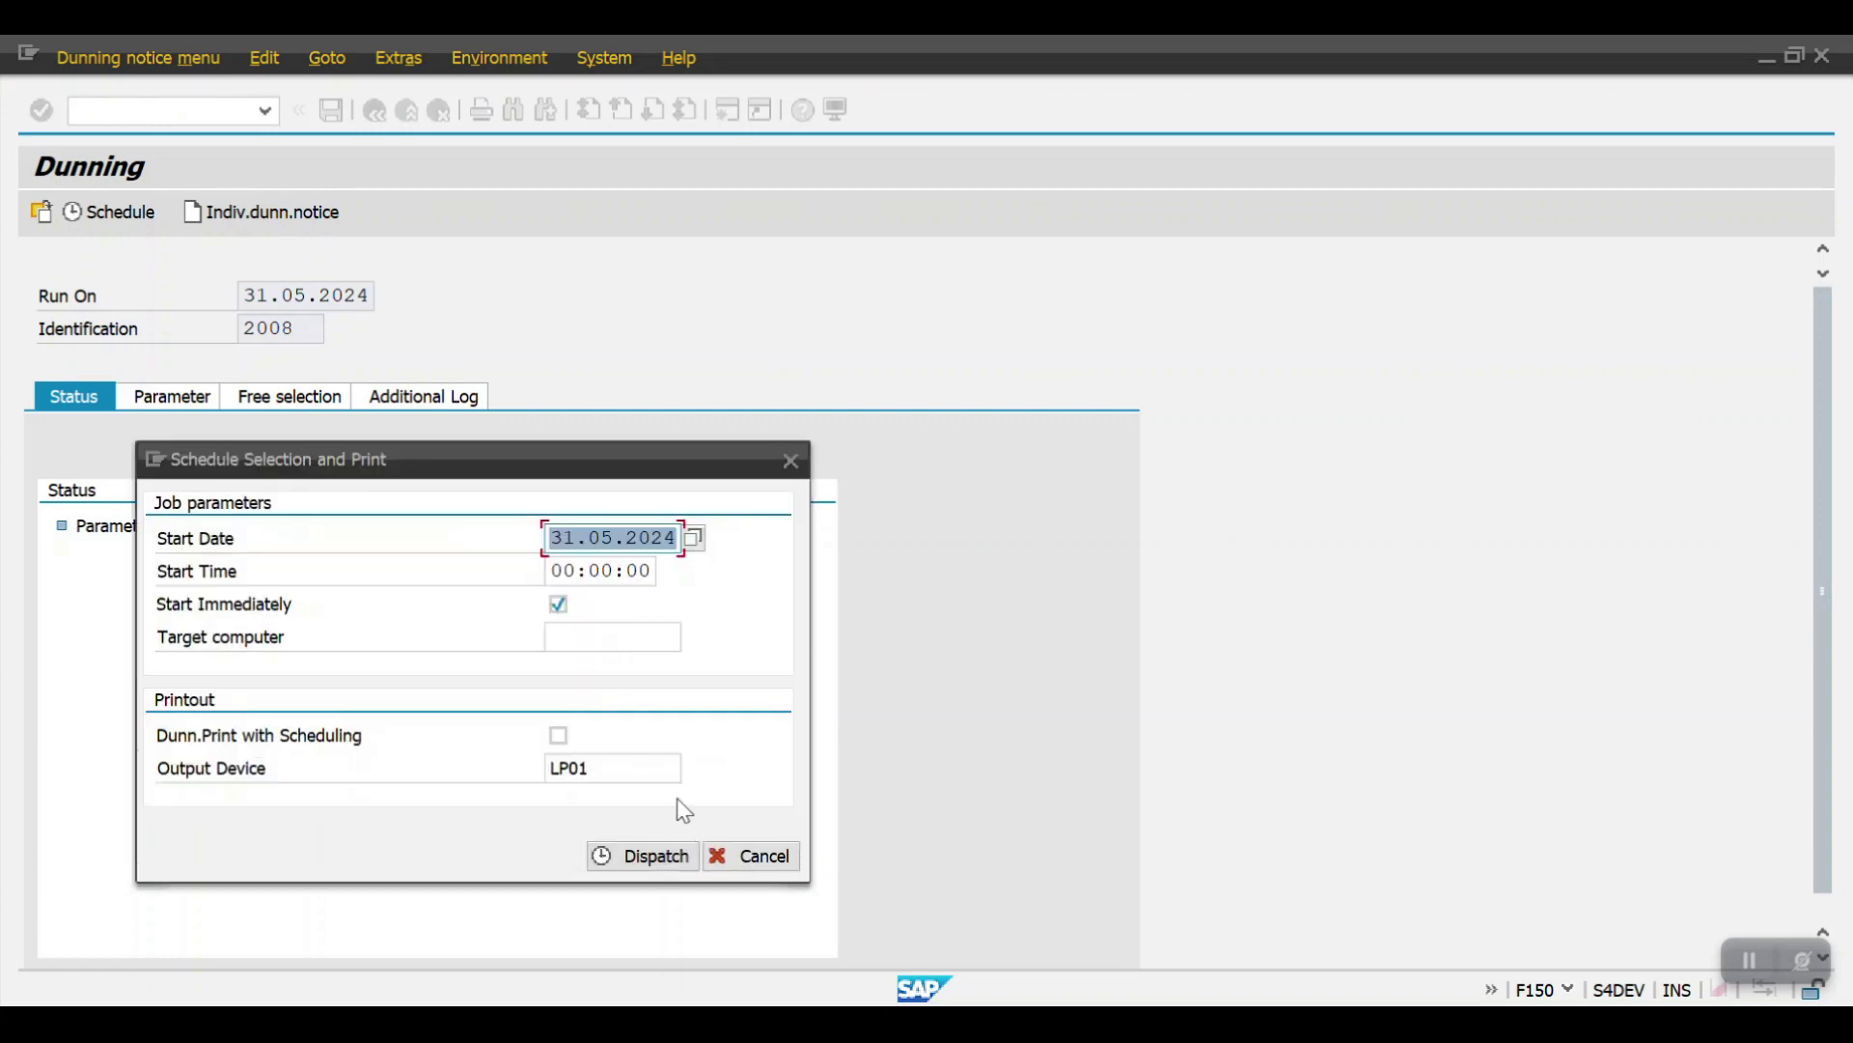
pyautogui.click(637, 857)
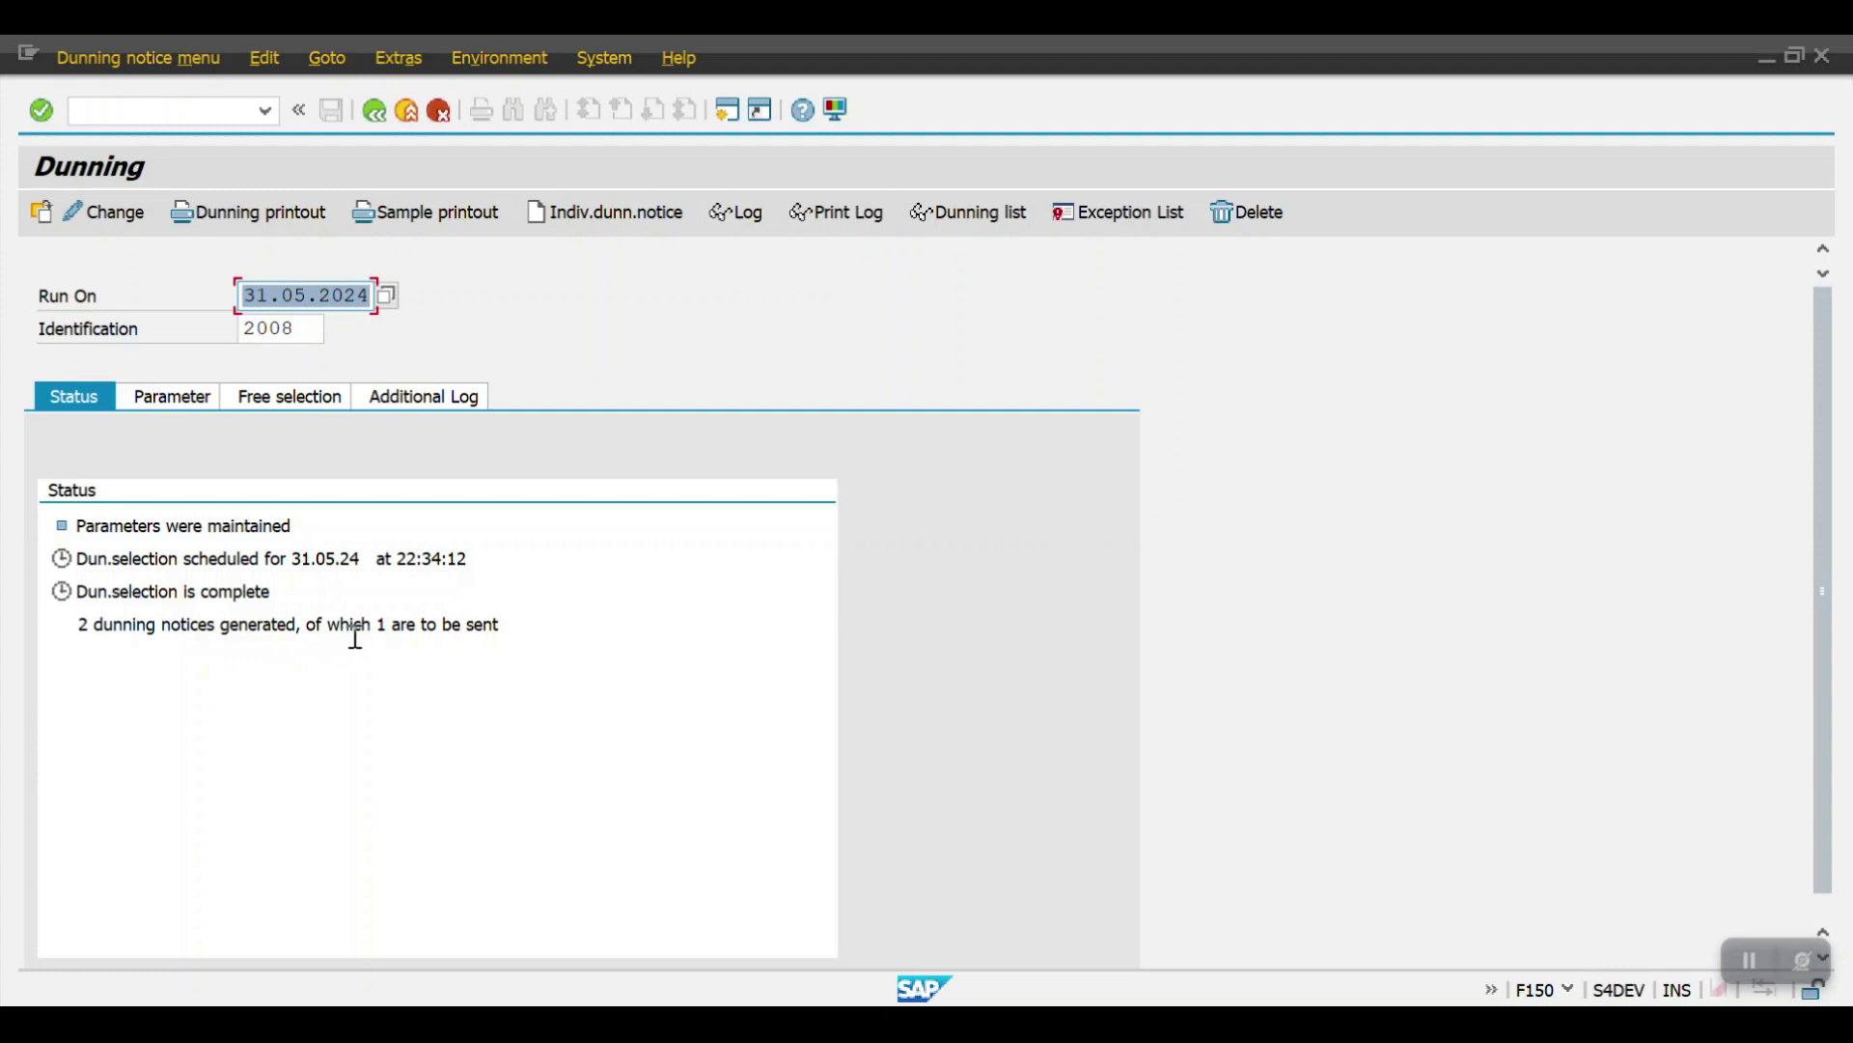
pyautogui.moveTo(501, 629); pyautogui.dragTo(81, 628)
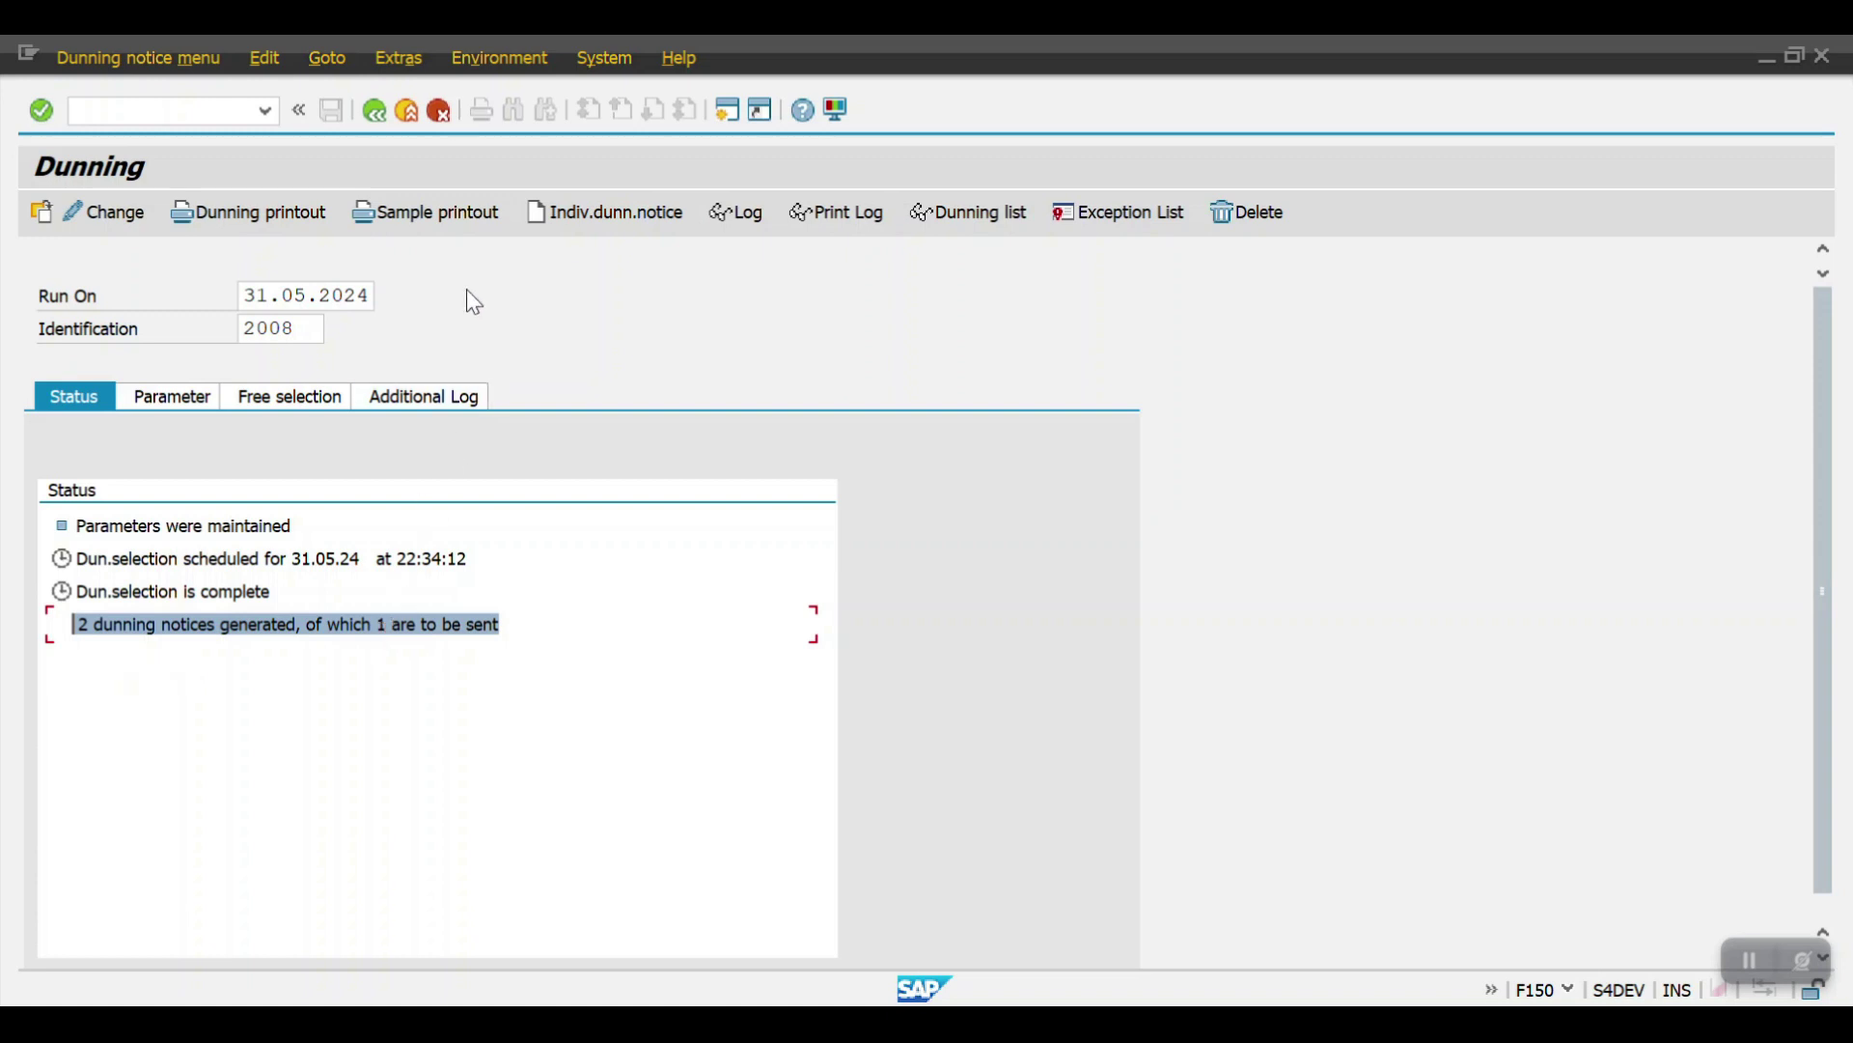
# Preview the sample printout on output device LP01 with immediate start and review the dunning notice for ABC Pvt Ltd.
pyautogui.click(434, 222)
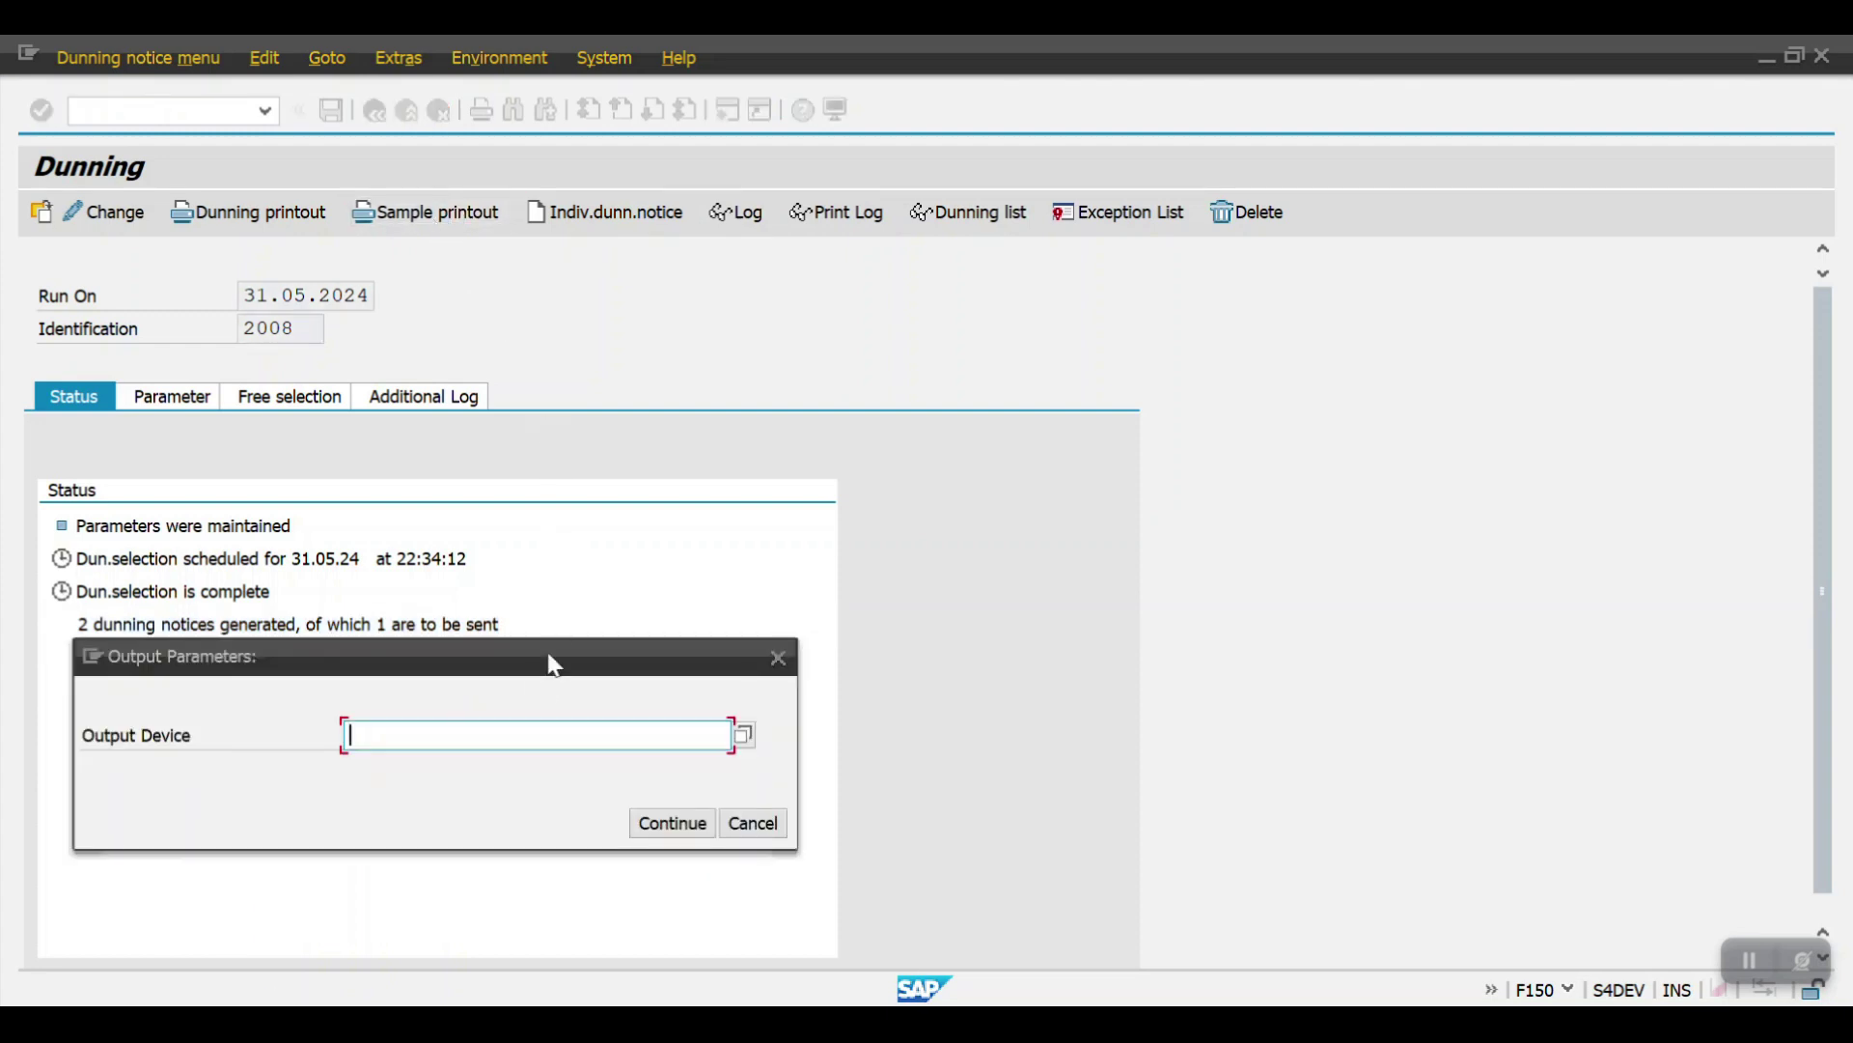
pyautogui.click(513, 737)
pyautogui.click(504, 770)
pyautogui.click(675, 831)
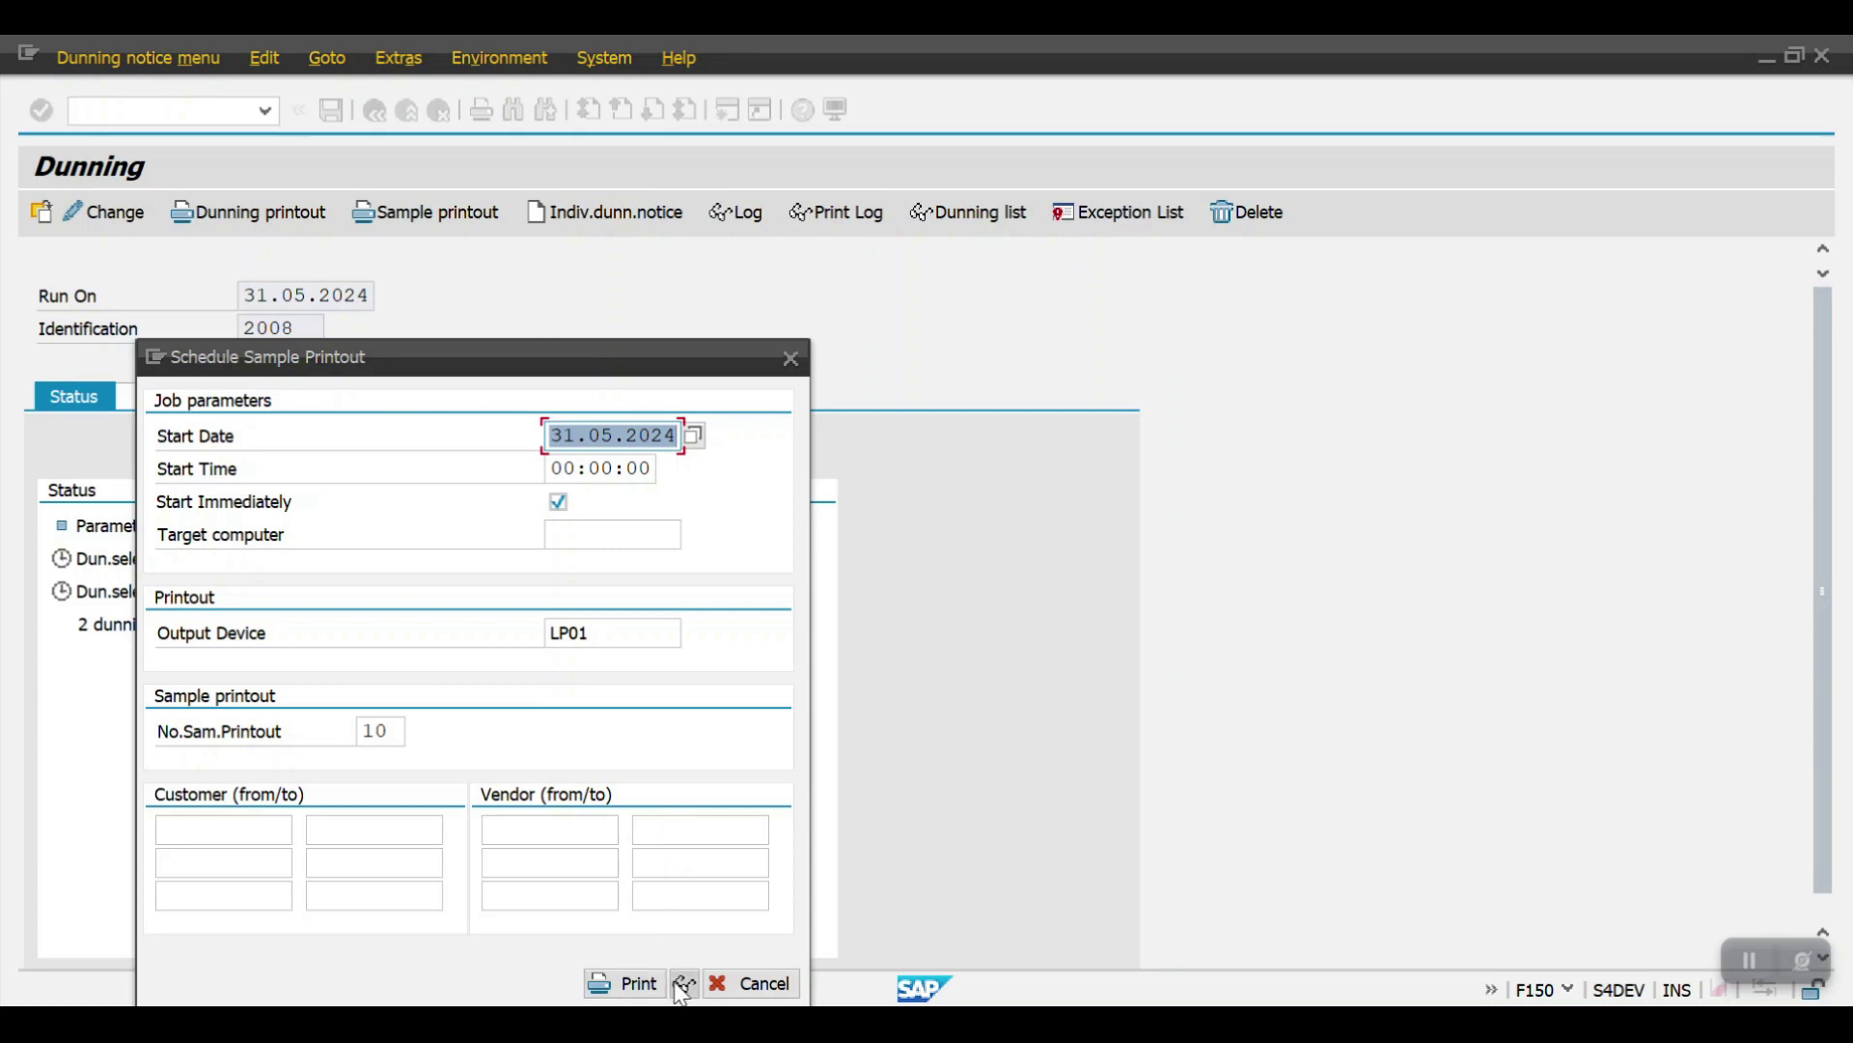
pyautogui.click(682, 985)
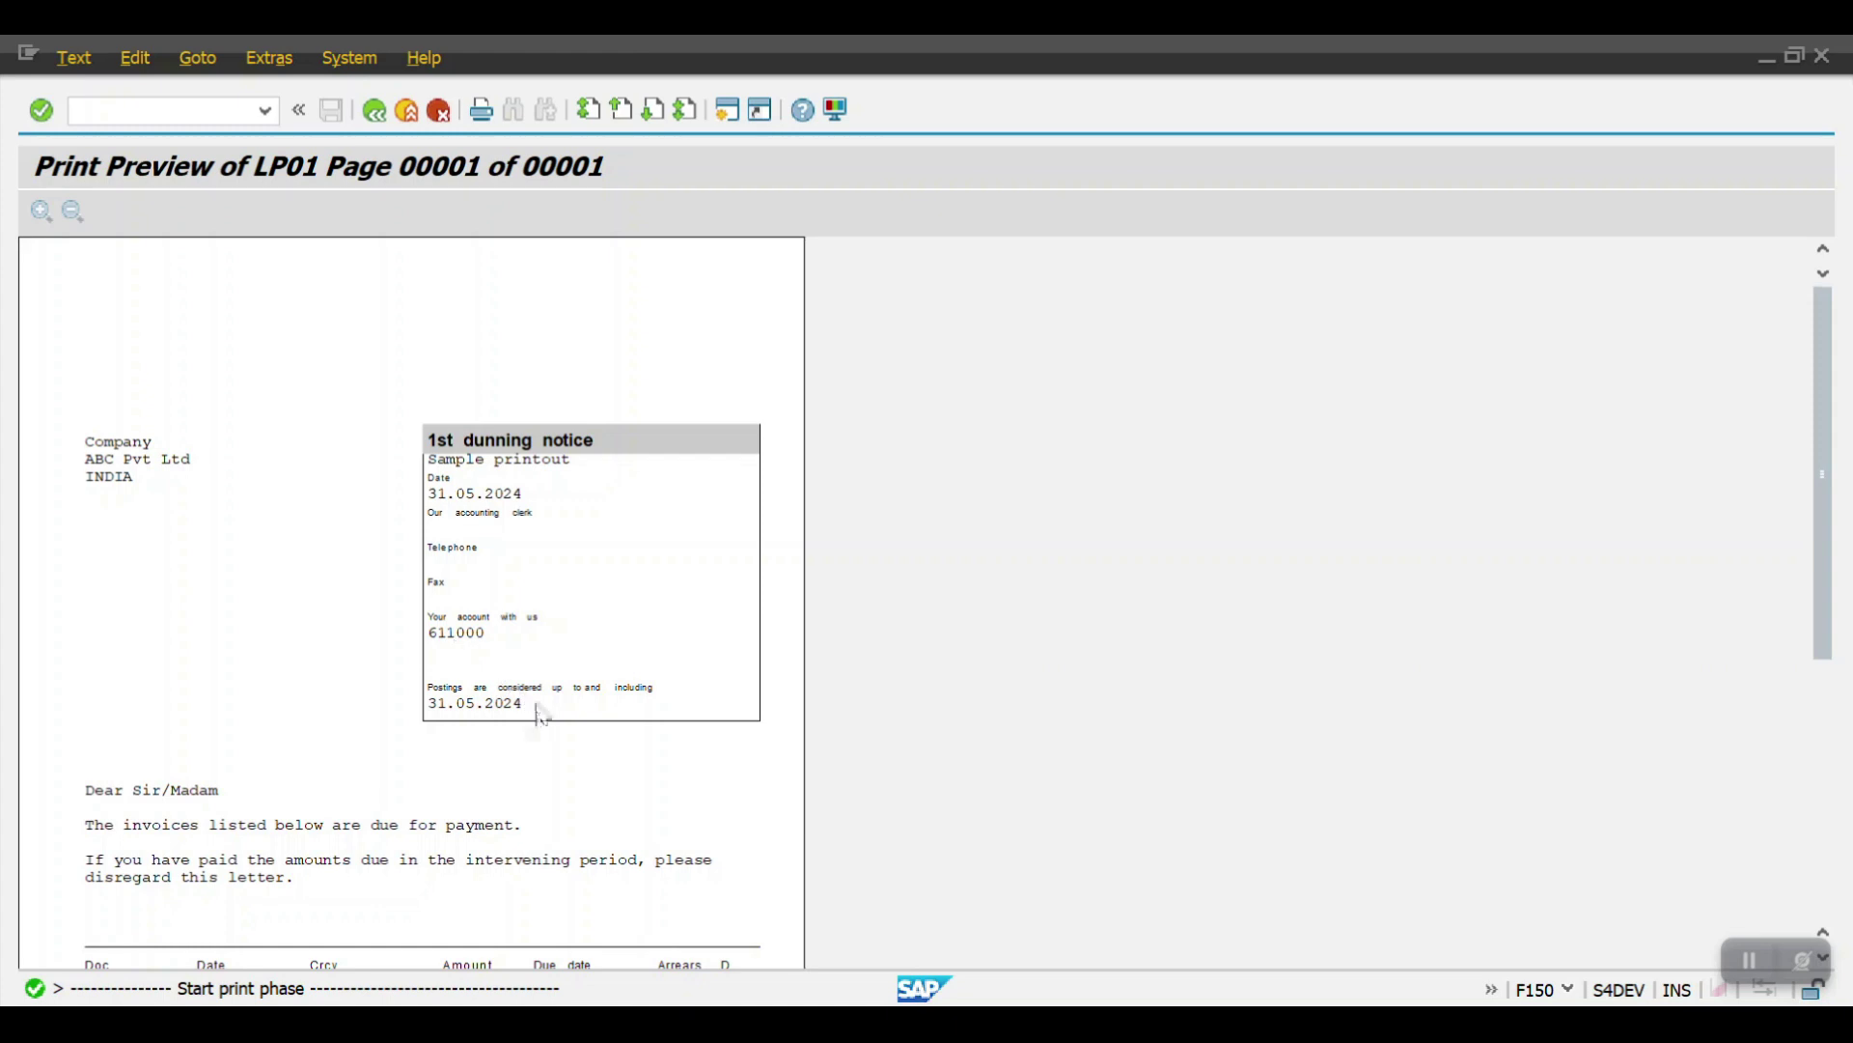
pyautogui.scroll(-5, 536, 722)
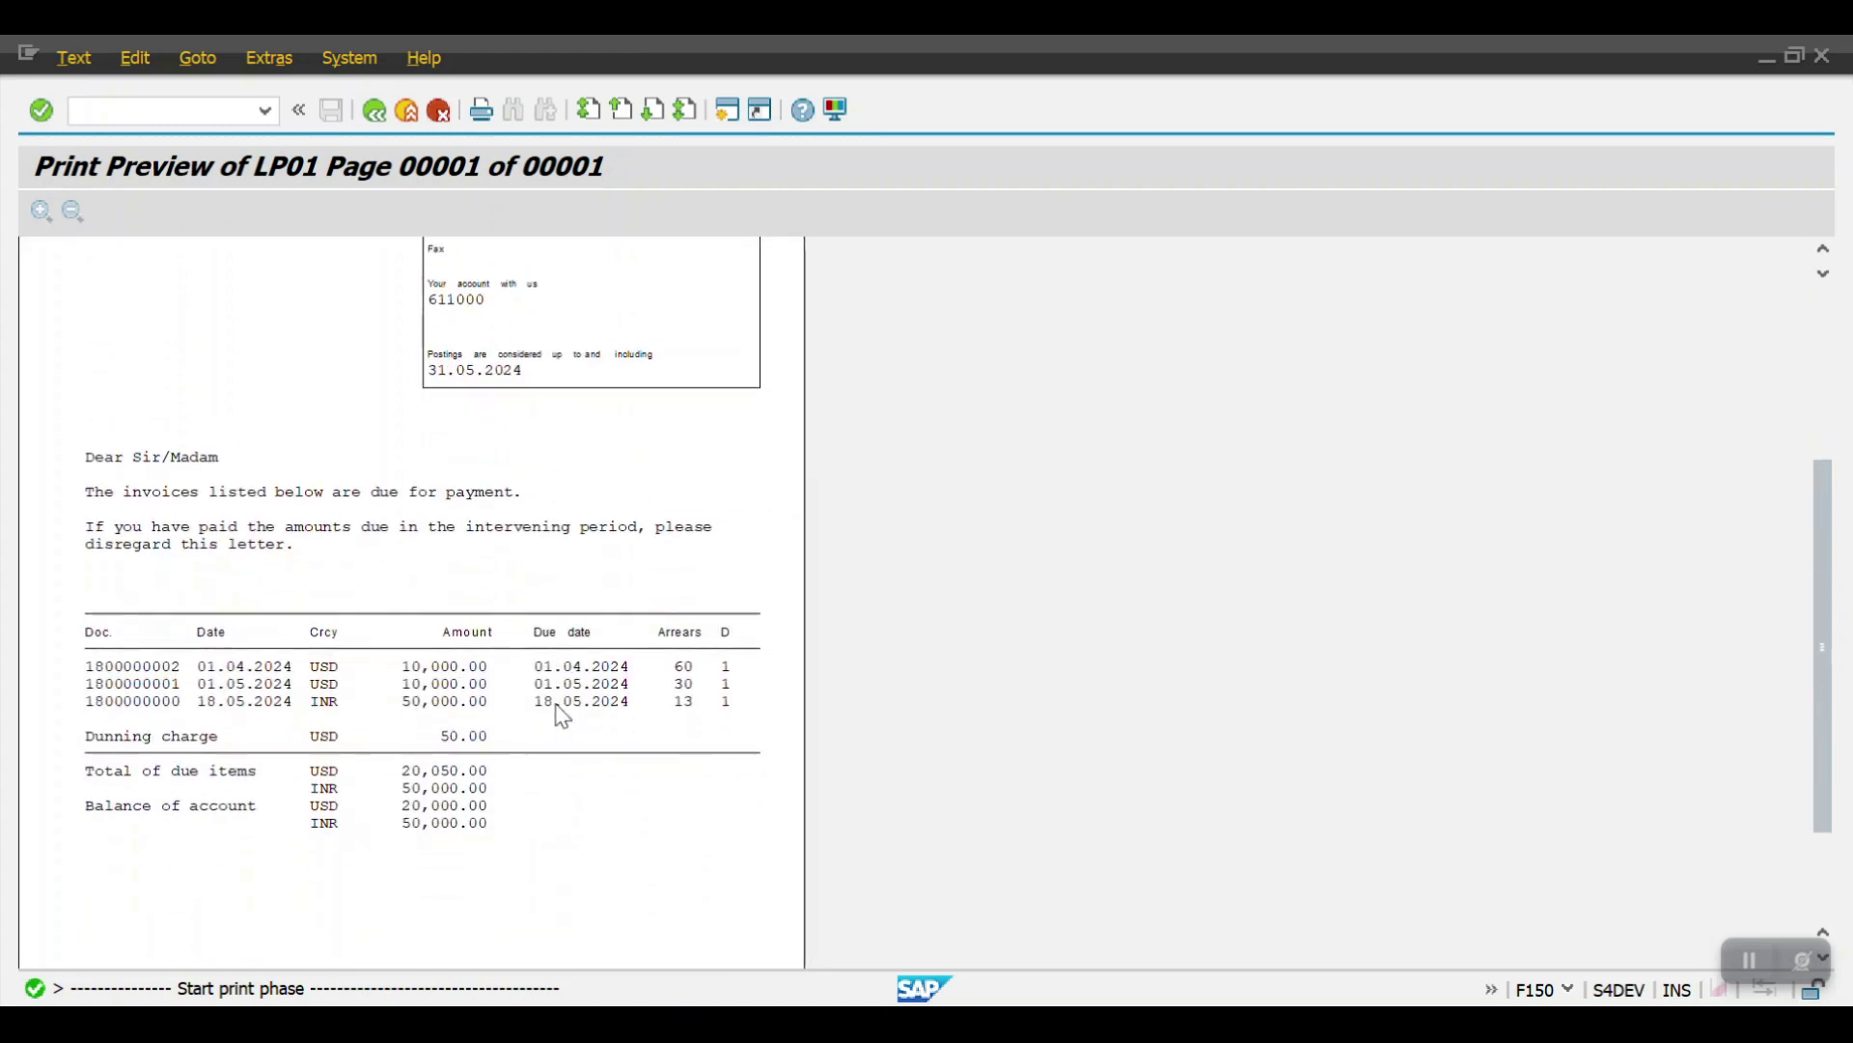
pyautogui.scroll(-3, 564, 716)
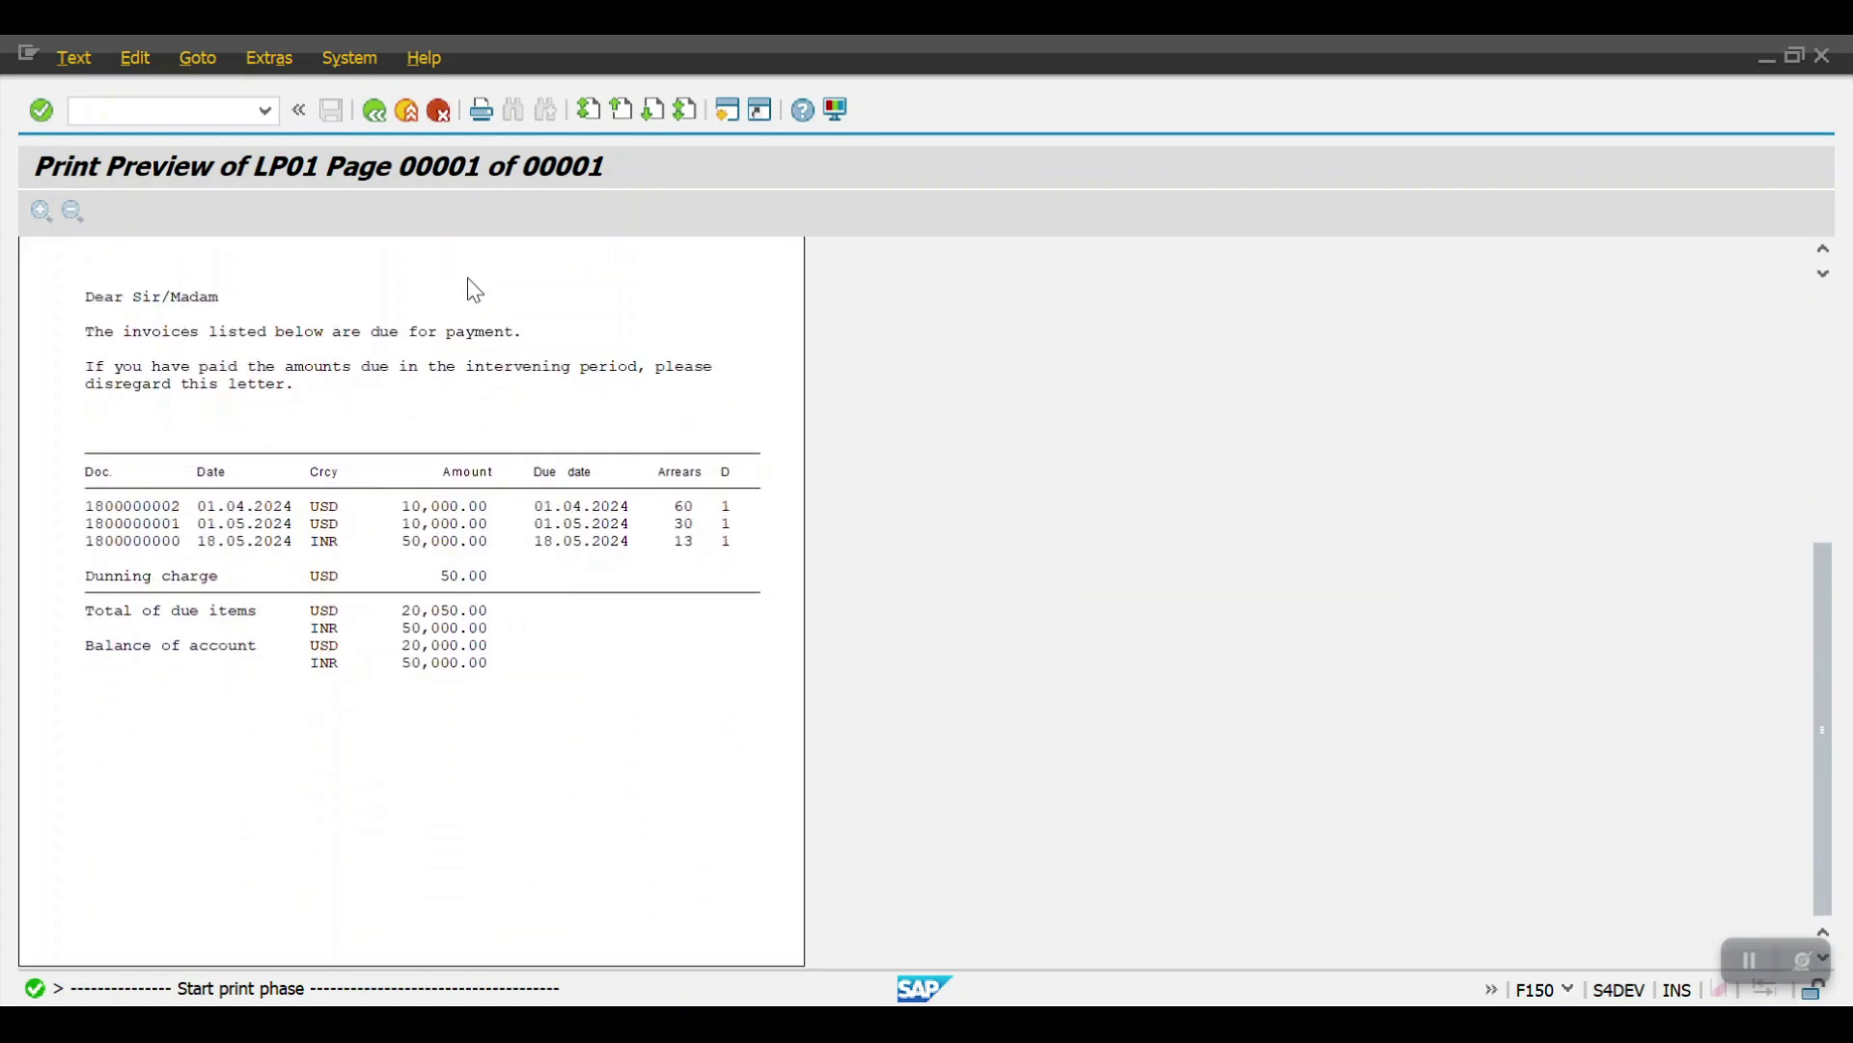
# Close the sample printout and its log, then delete the proposal of dunning run 2008 again.
pyautogui.click(383, 122)
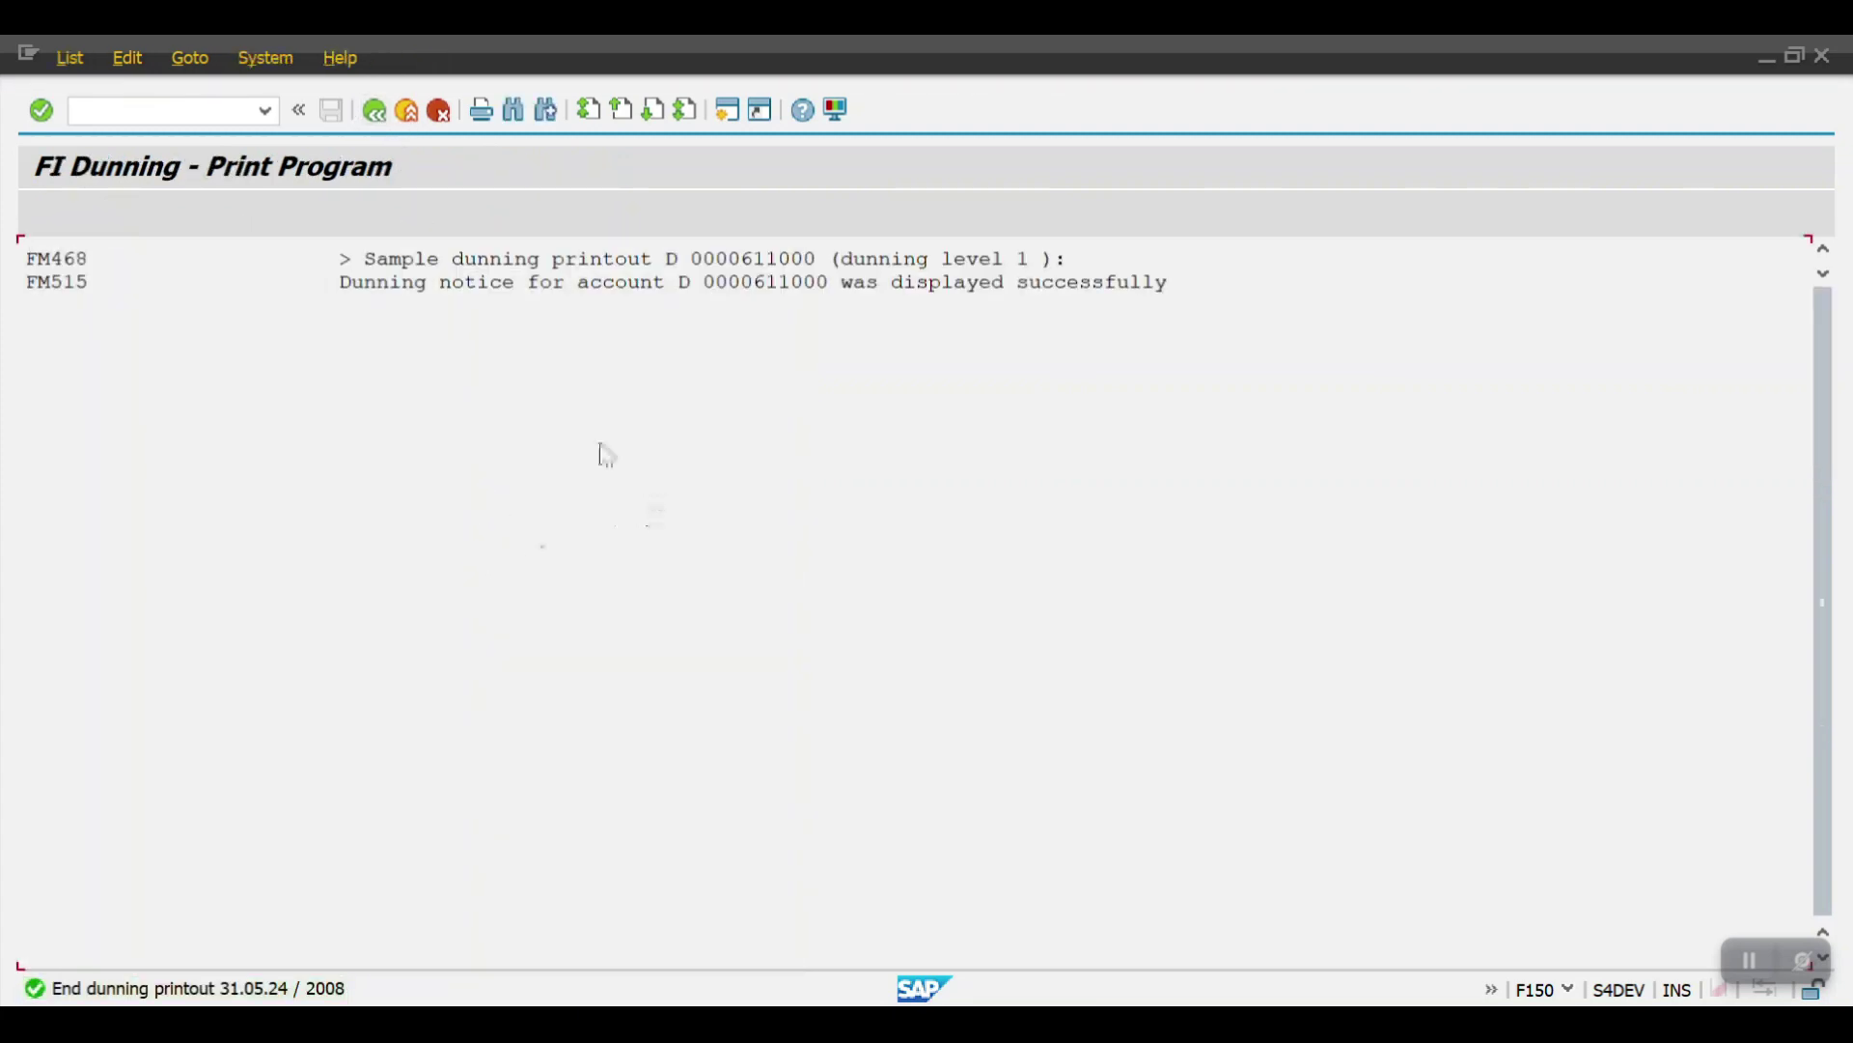
pyautogui.click(377, 120)
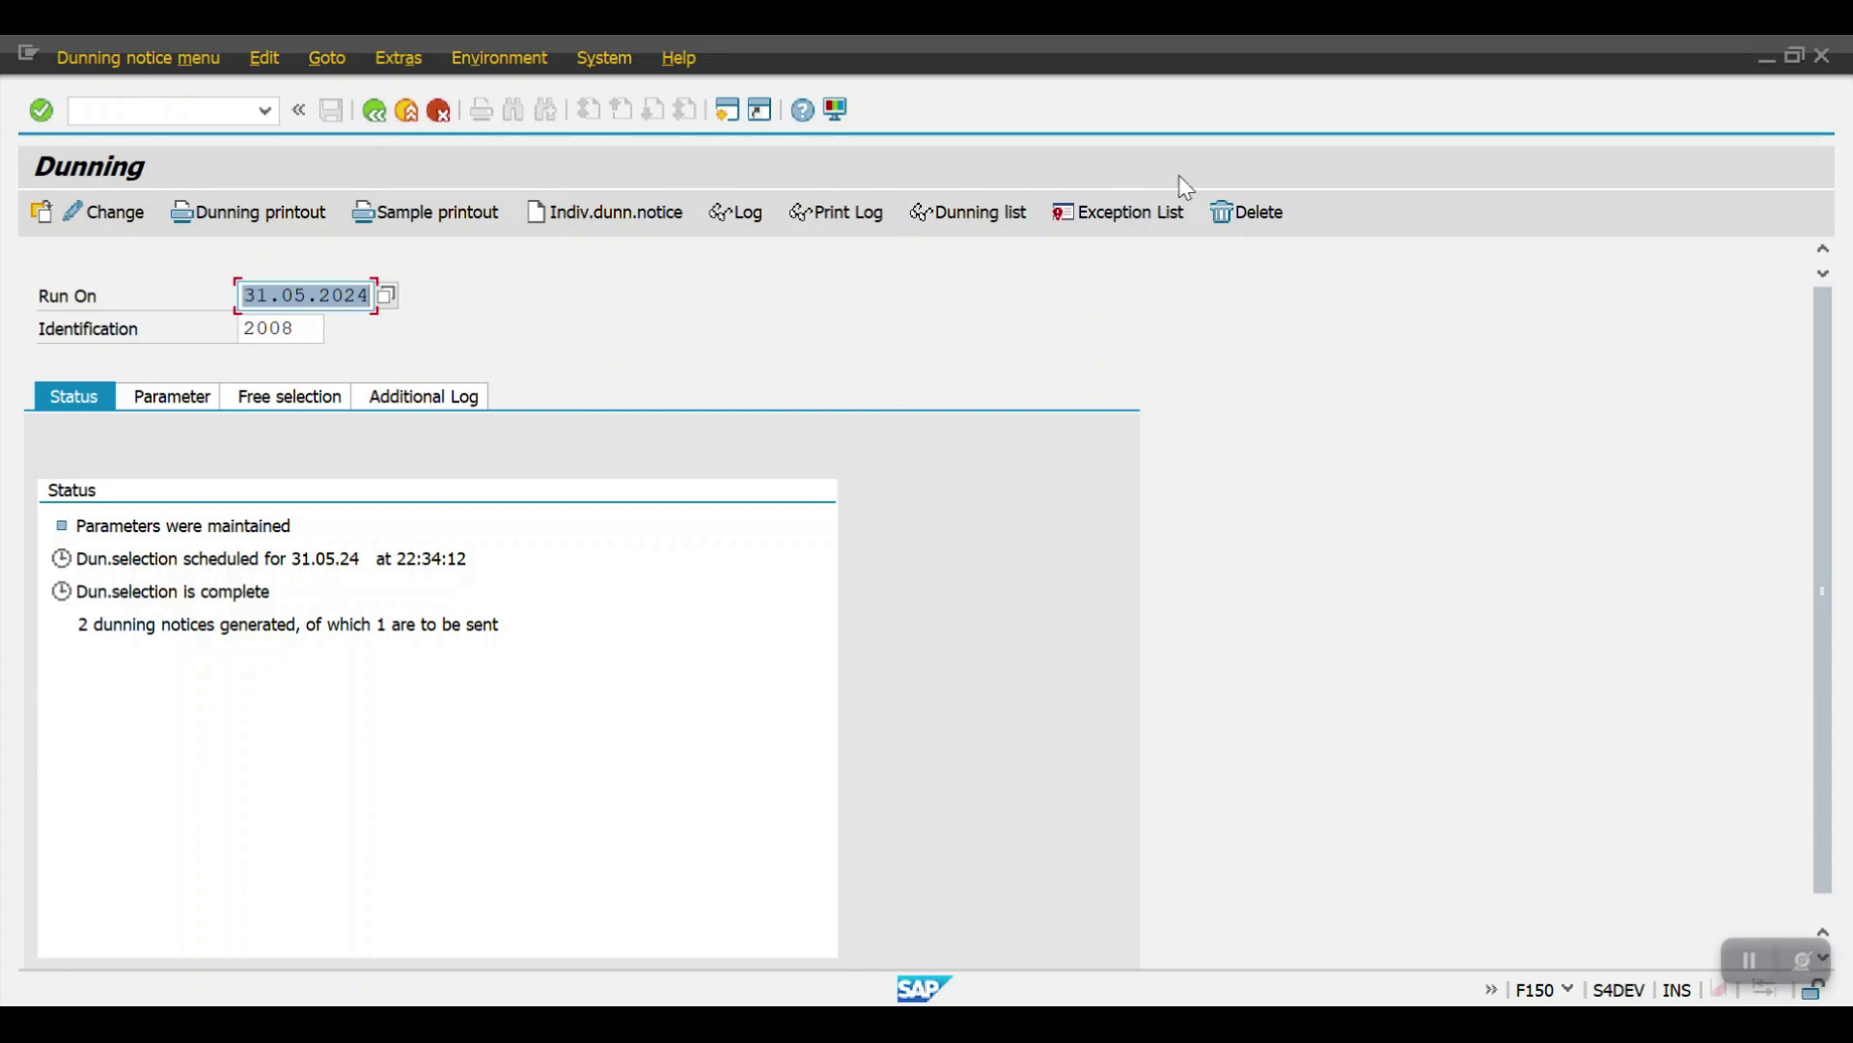
pyautogui.click(1226, 212)
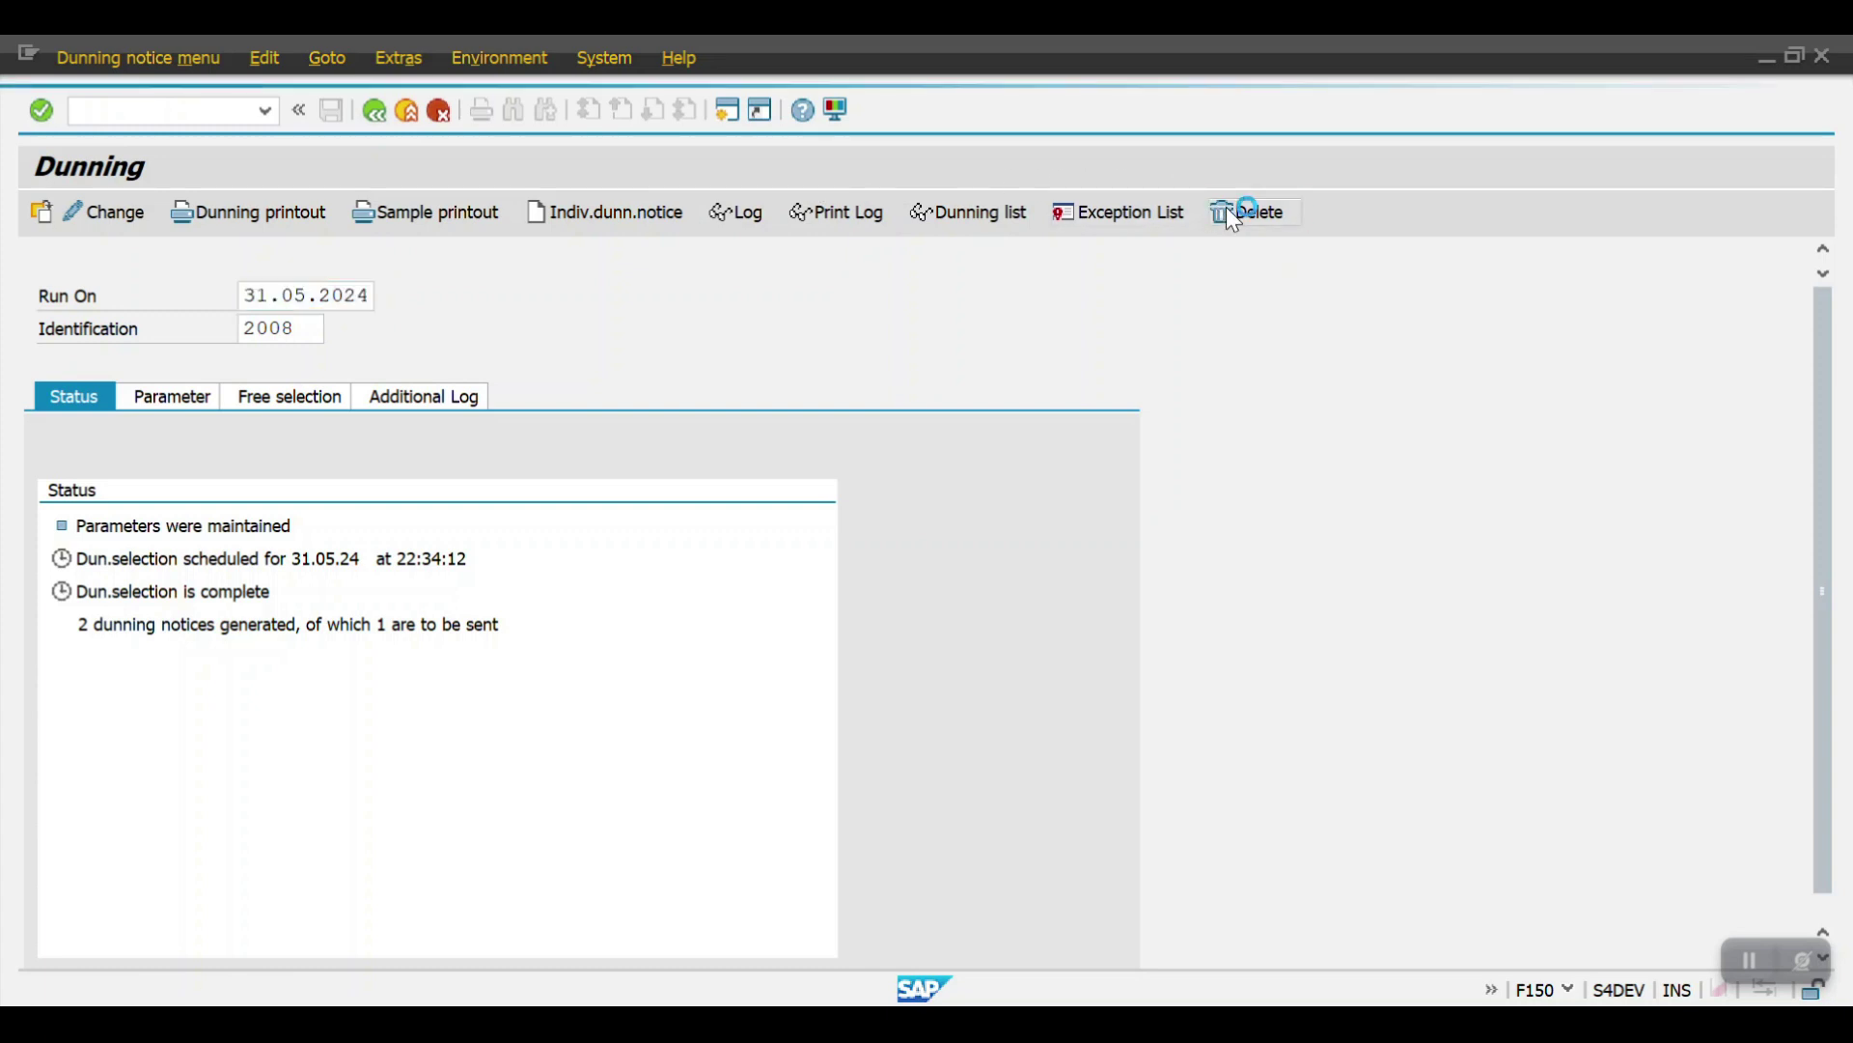
pyautogui.click(515, 573)
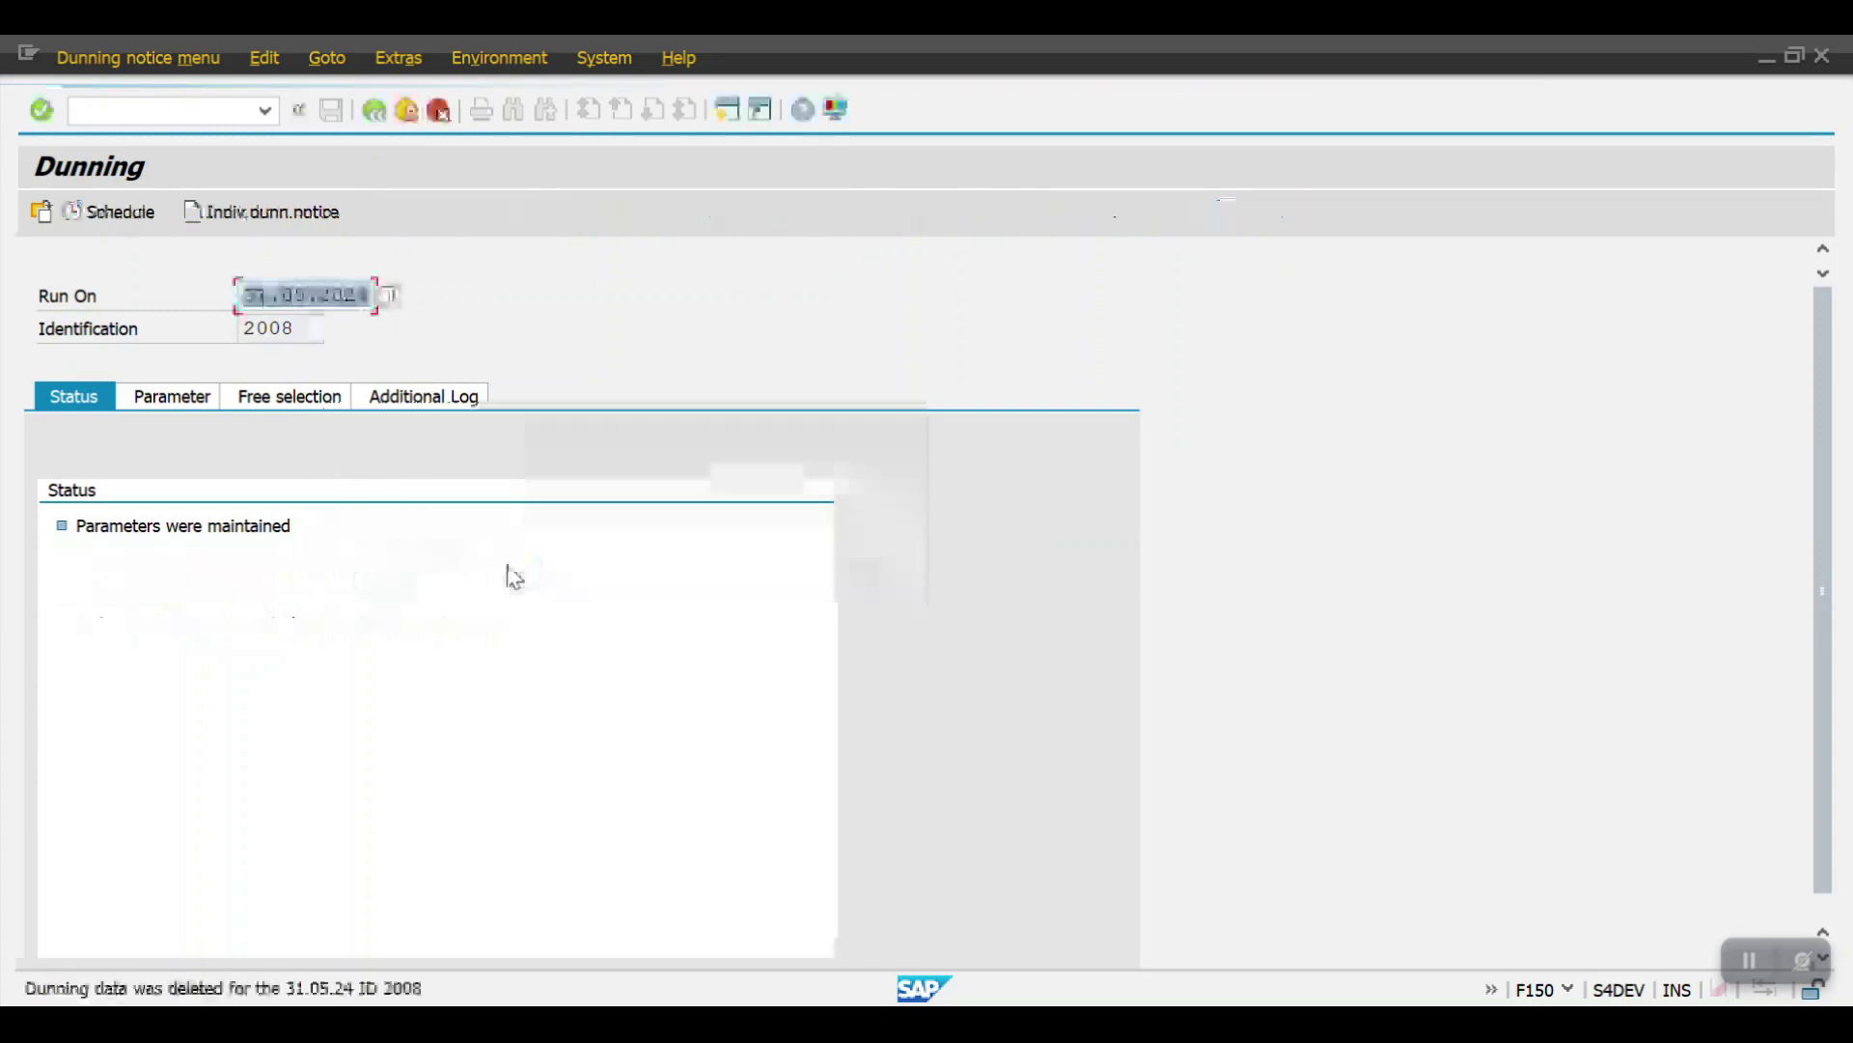
# In the other session, start transaction BP and find IDFC Pvt Ltd by customer number, opening its company code 2000 dunning data.
pyautogui.moveTo(487, 934)
pyautogui.click(558, 794)
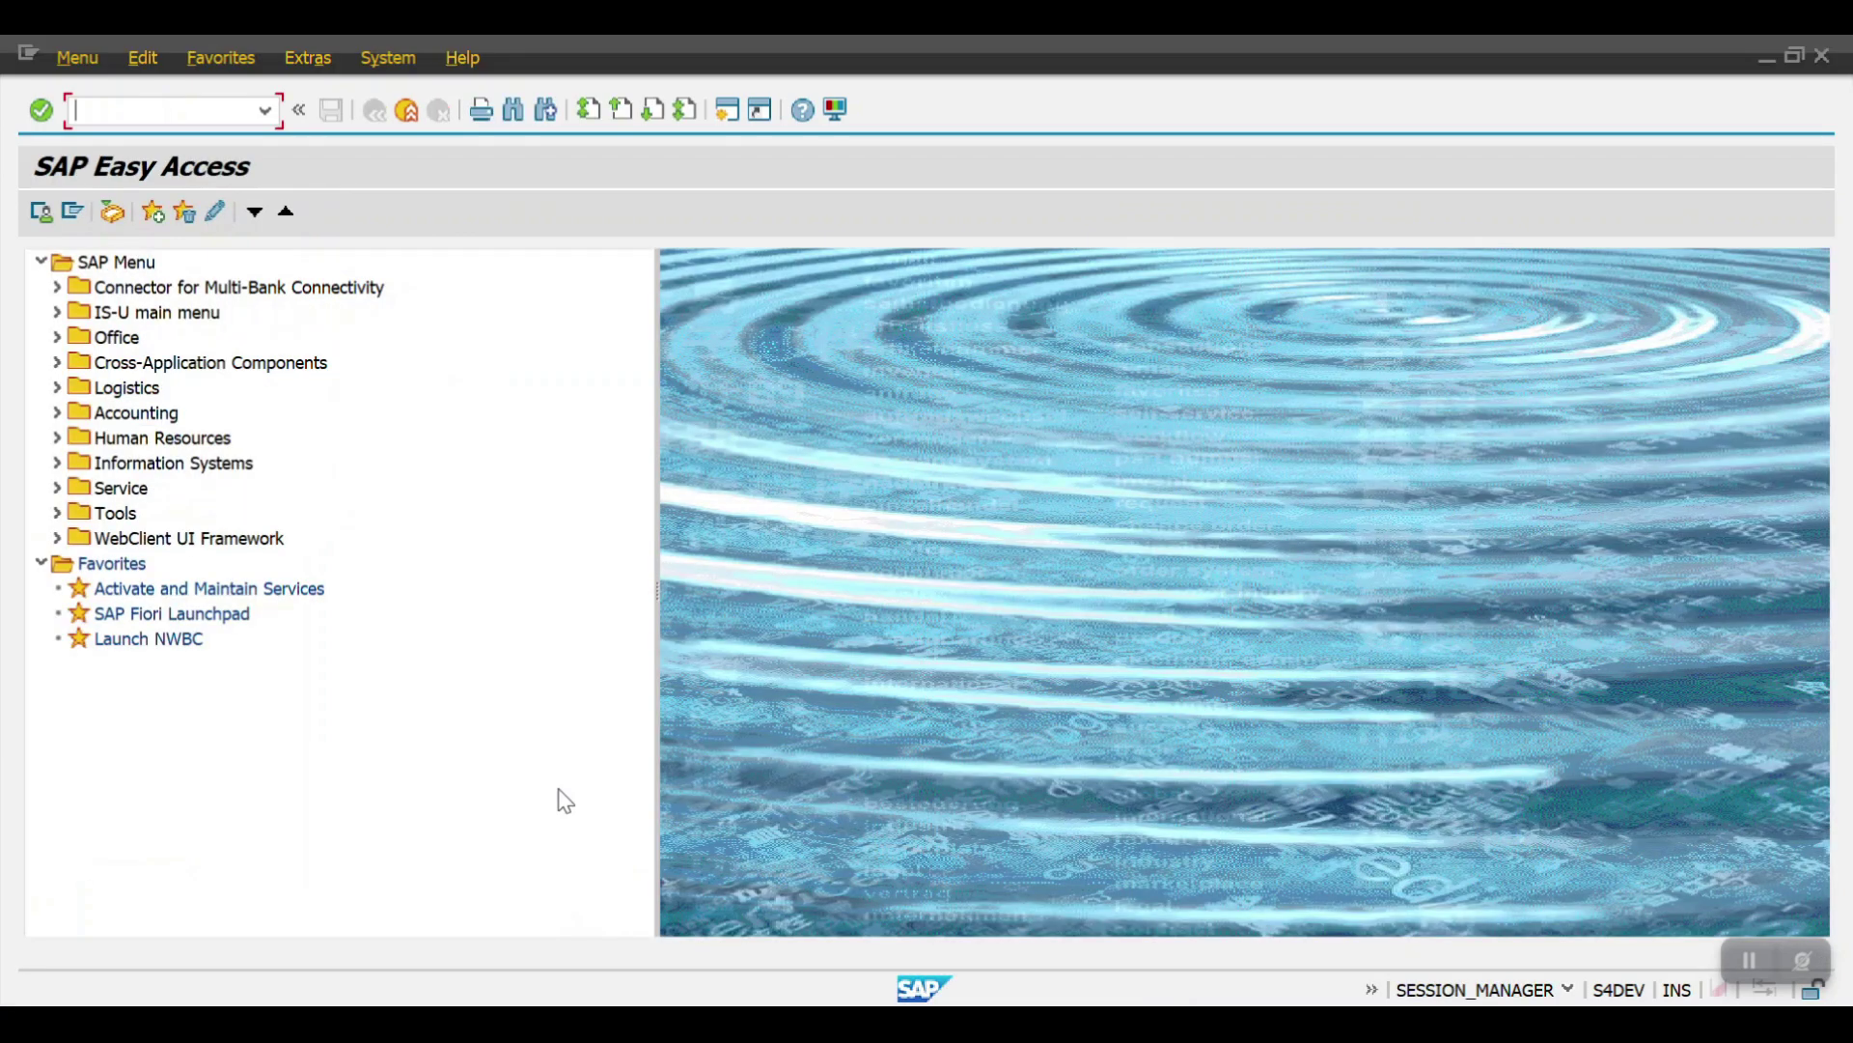
pyautogui.write('bp')
pyautogui.press('Return')
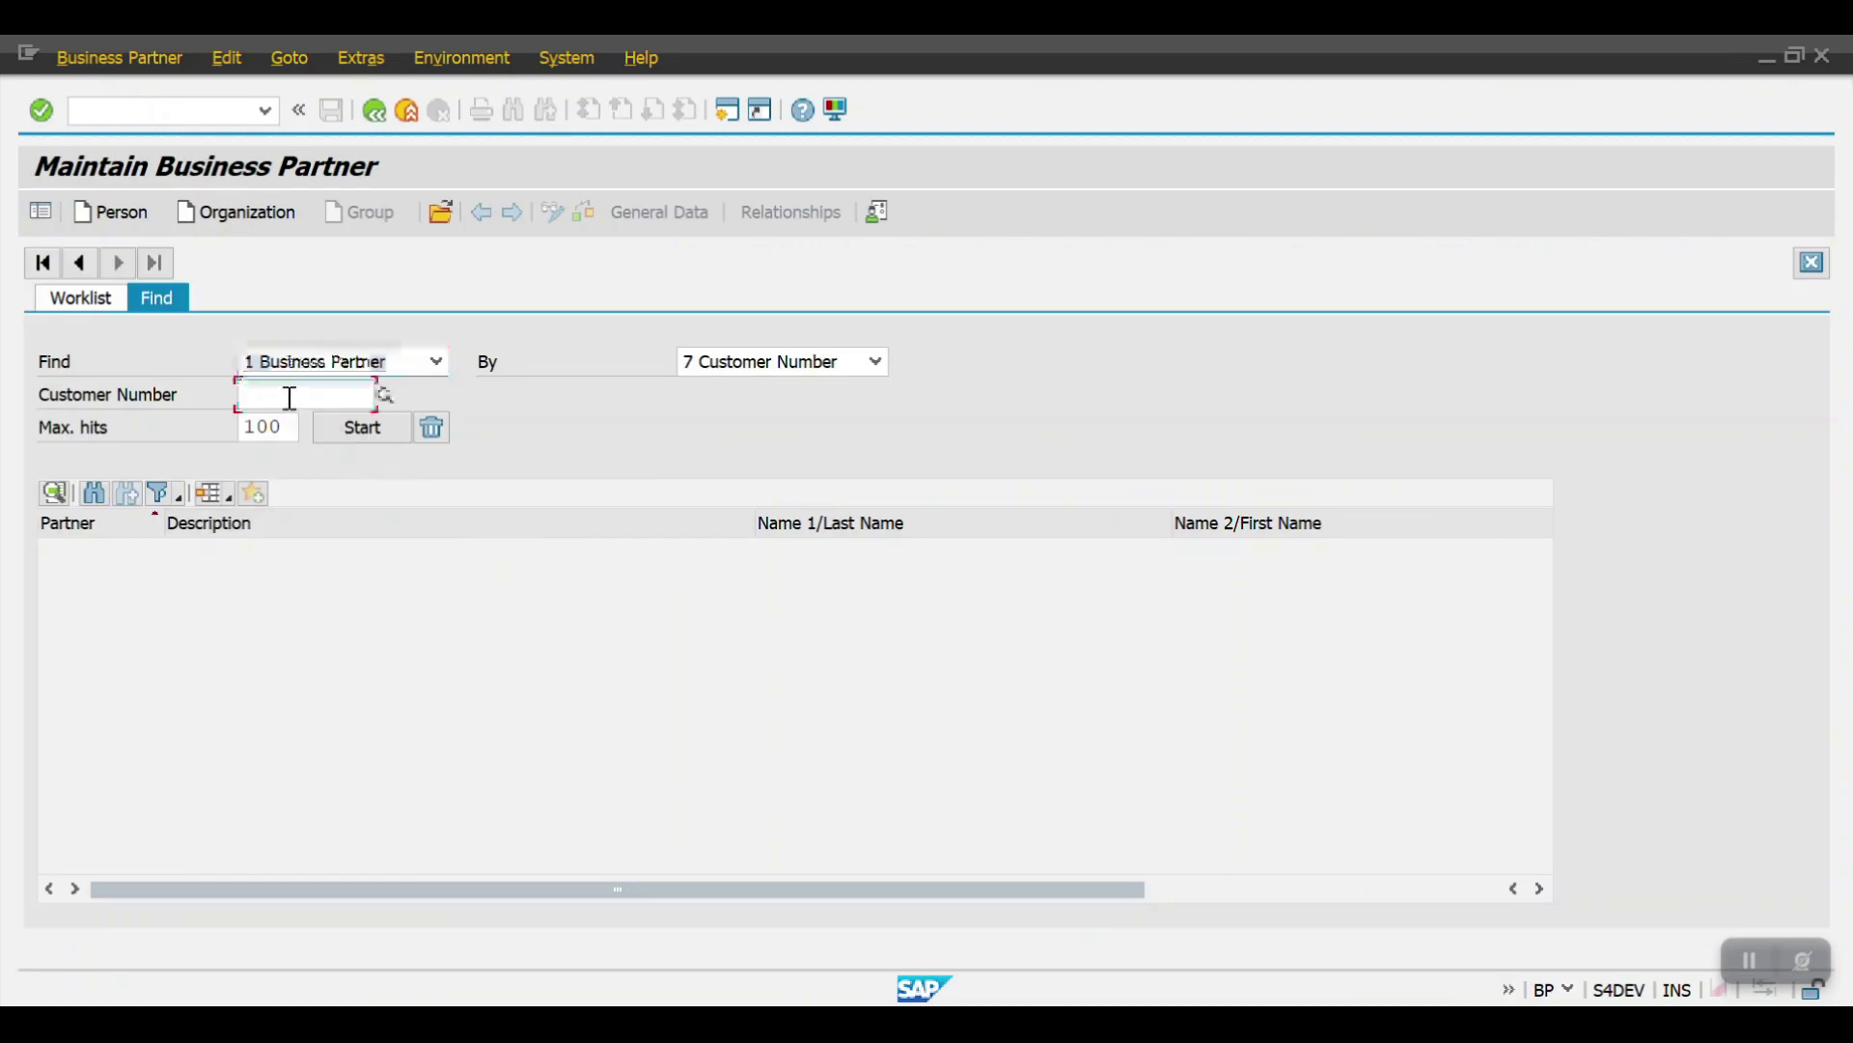
pyautogui.click(290, 397)
pyautogui.click(305, 421)
pyautogui.click(351, 433)
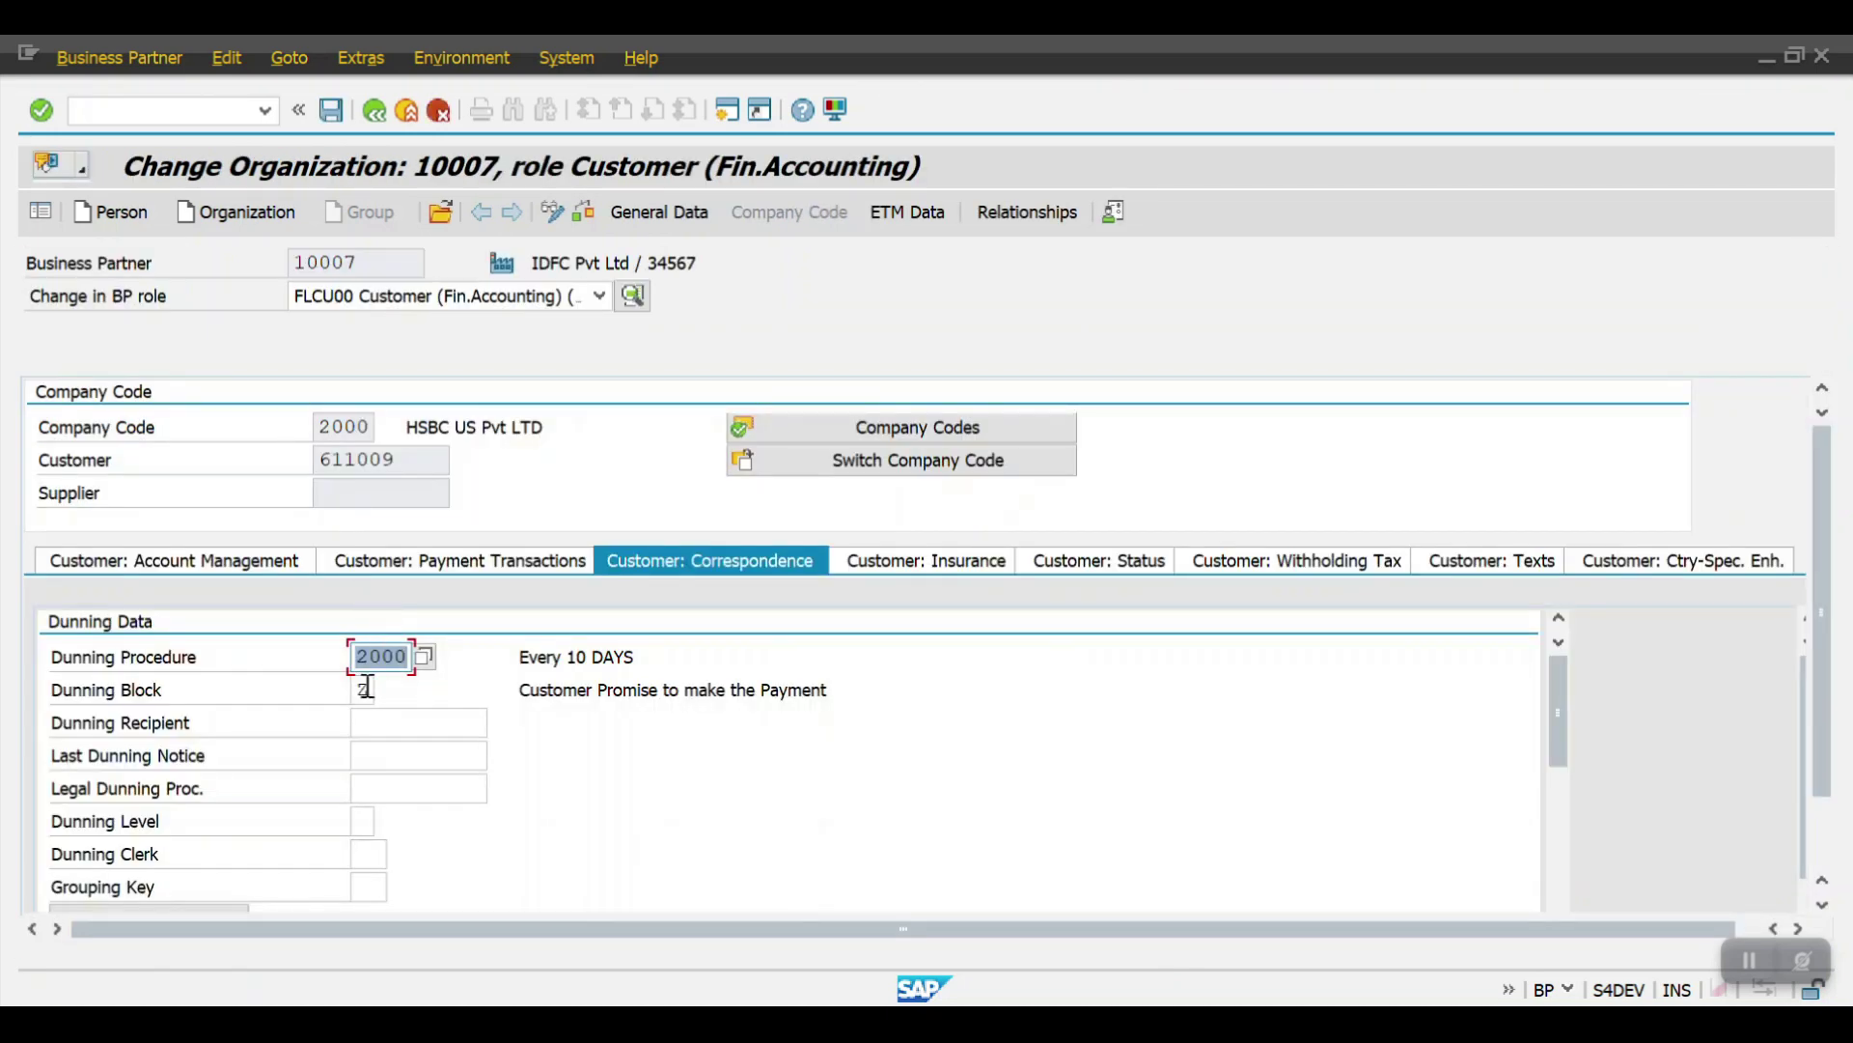
# Clear the dunning block of IDFC Pvt Ltd, save the business partner and leave the transaction.
pyautogui.press('Tab')
pyautogui.press('BackSpace')
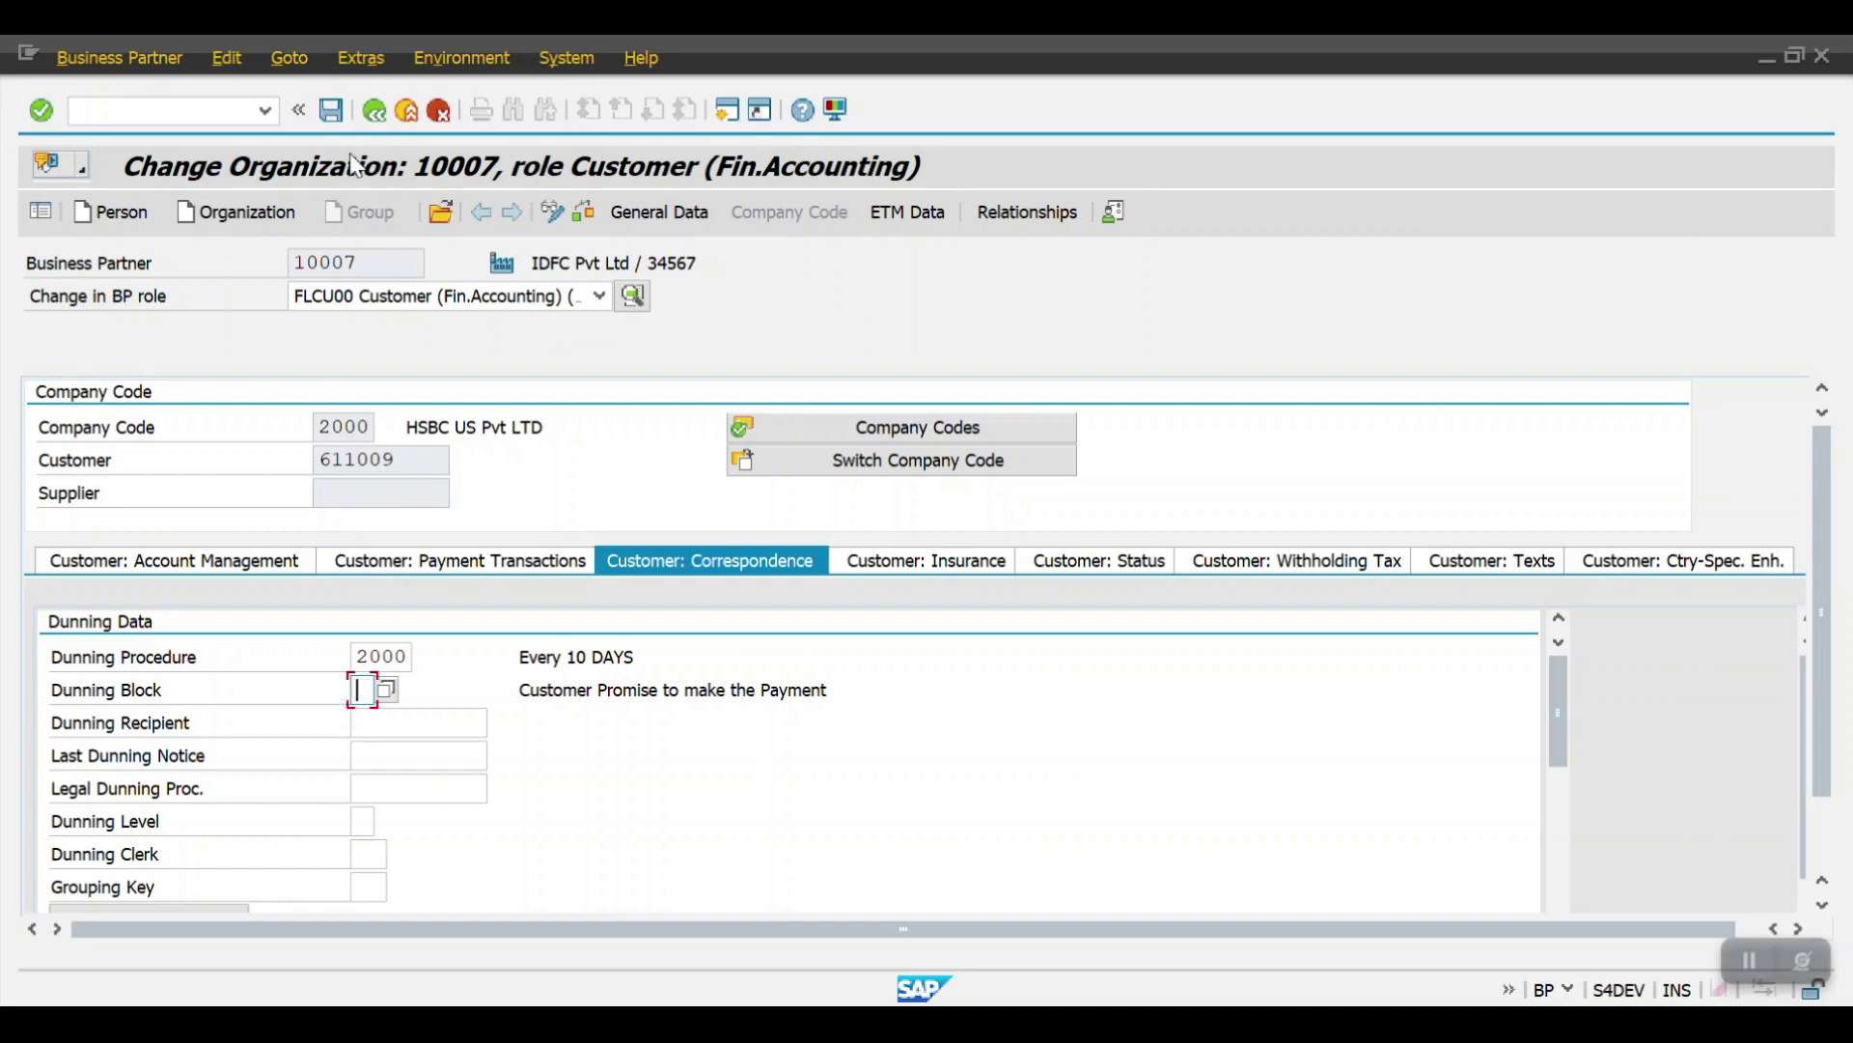
pyautogui.click(333, 119)
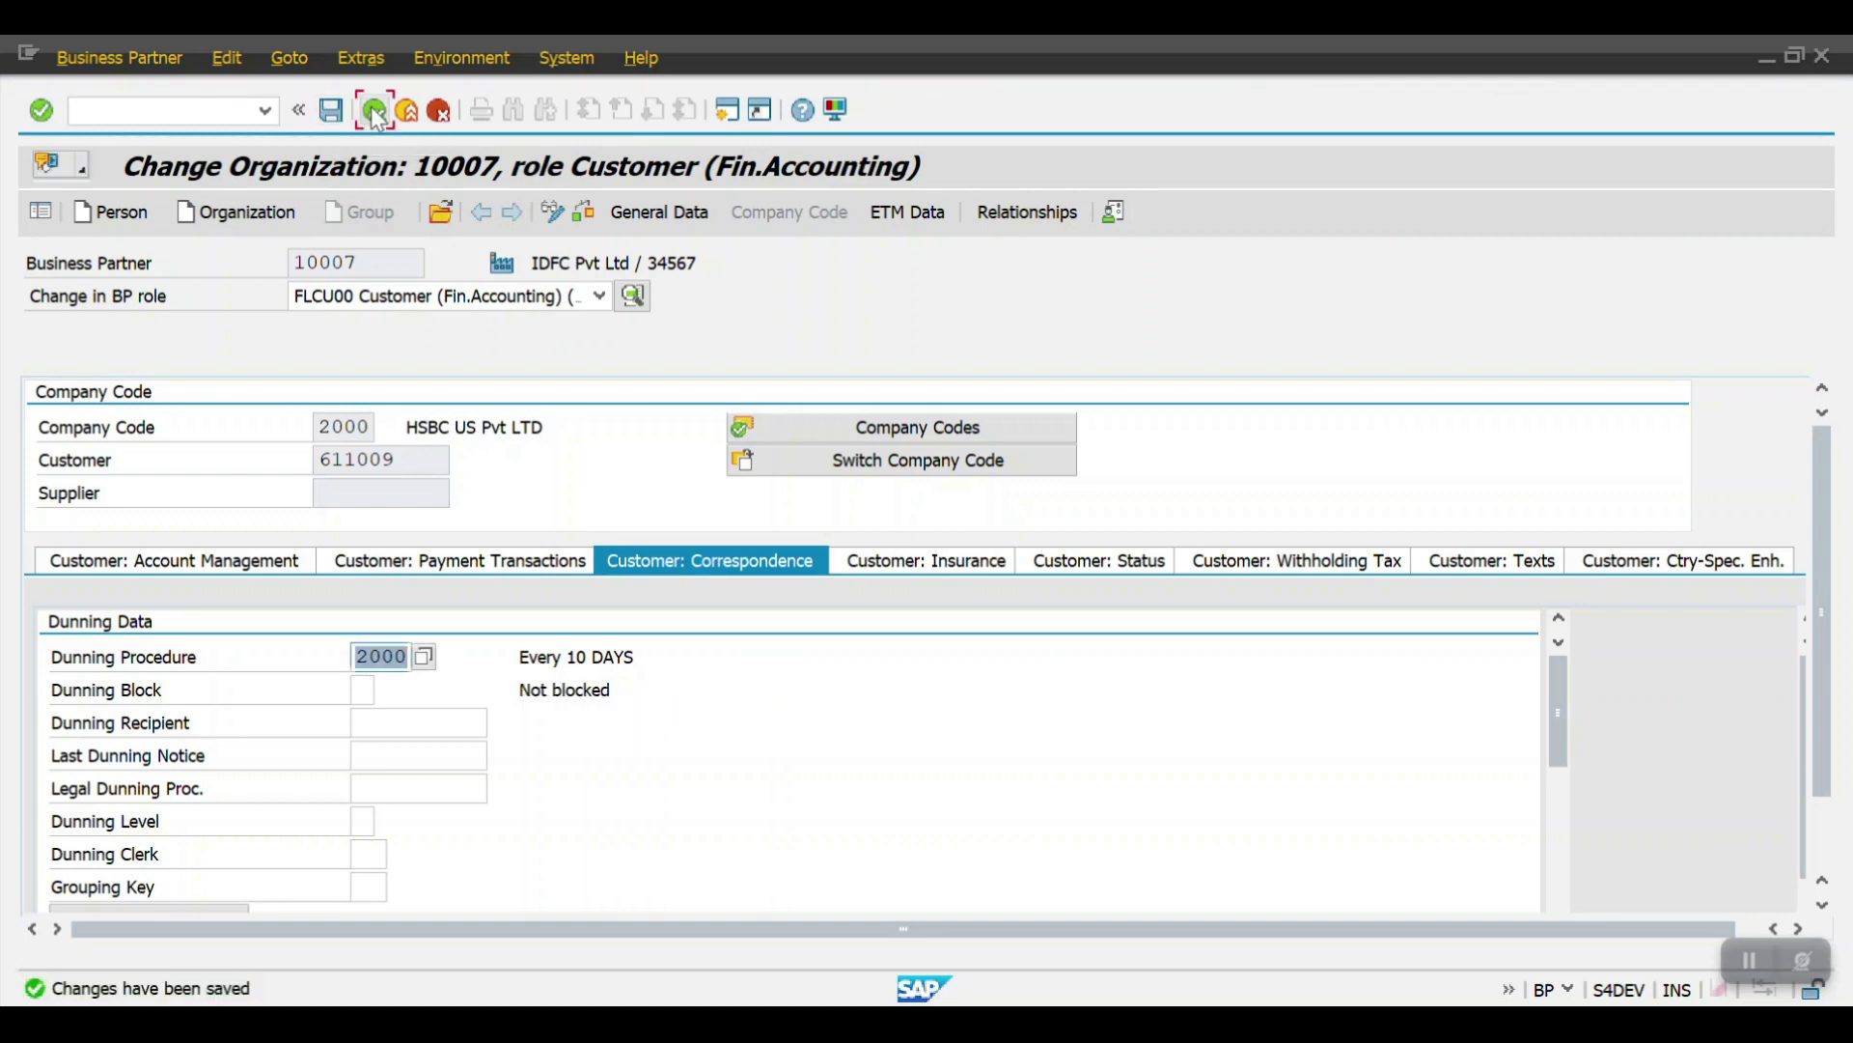
pyautogui.click(373, 107)
# Switch back to the dunning session and dispatch the selection of run 2008 with immediate start and output device LP01.
pyautogui.hotkey('alt', 'Tab')
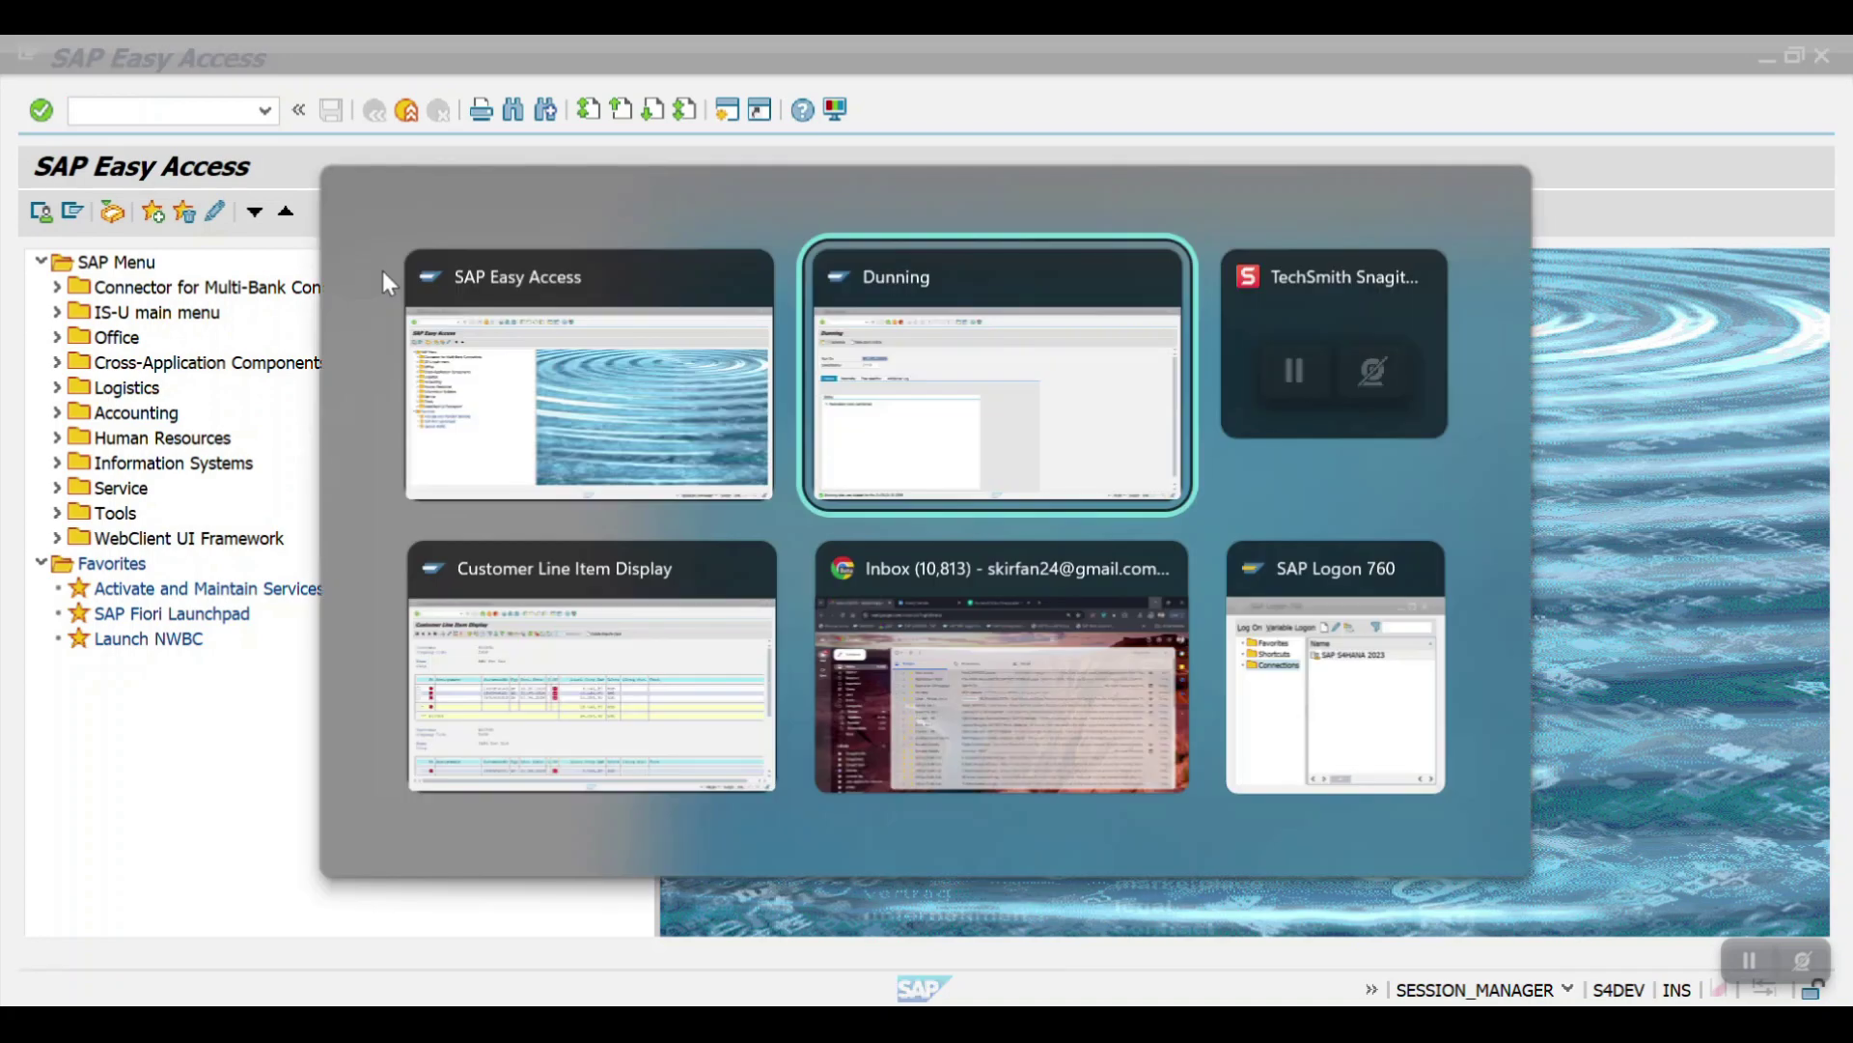
pyautogui.click(97, 212)
pyautogui.click(537, 734)
pyautogui.click(514, 762)
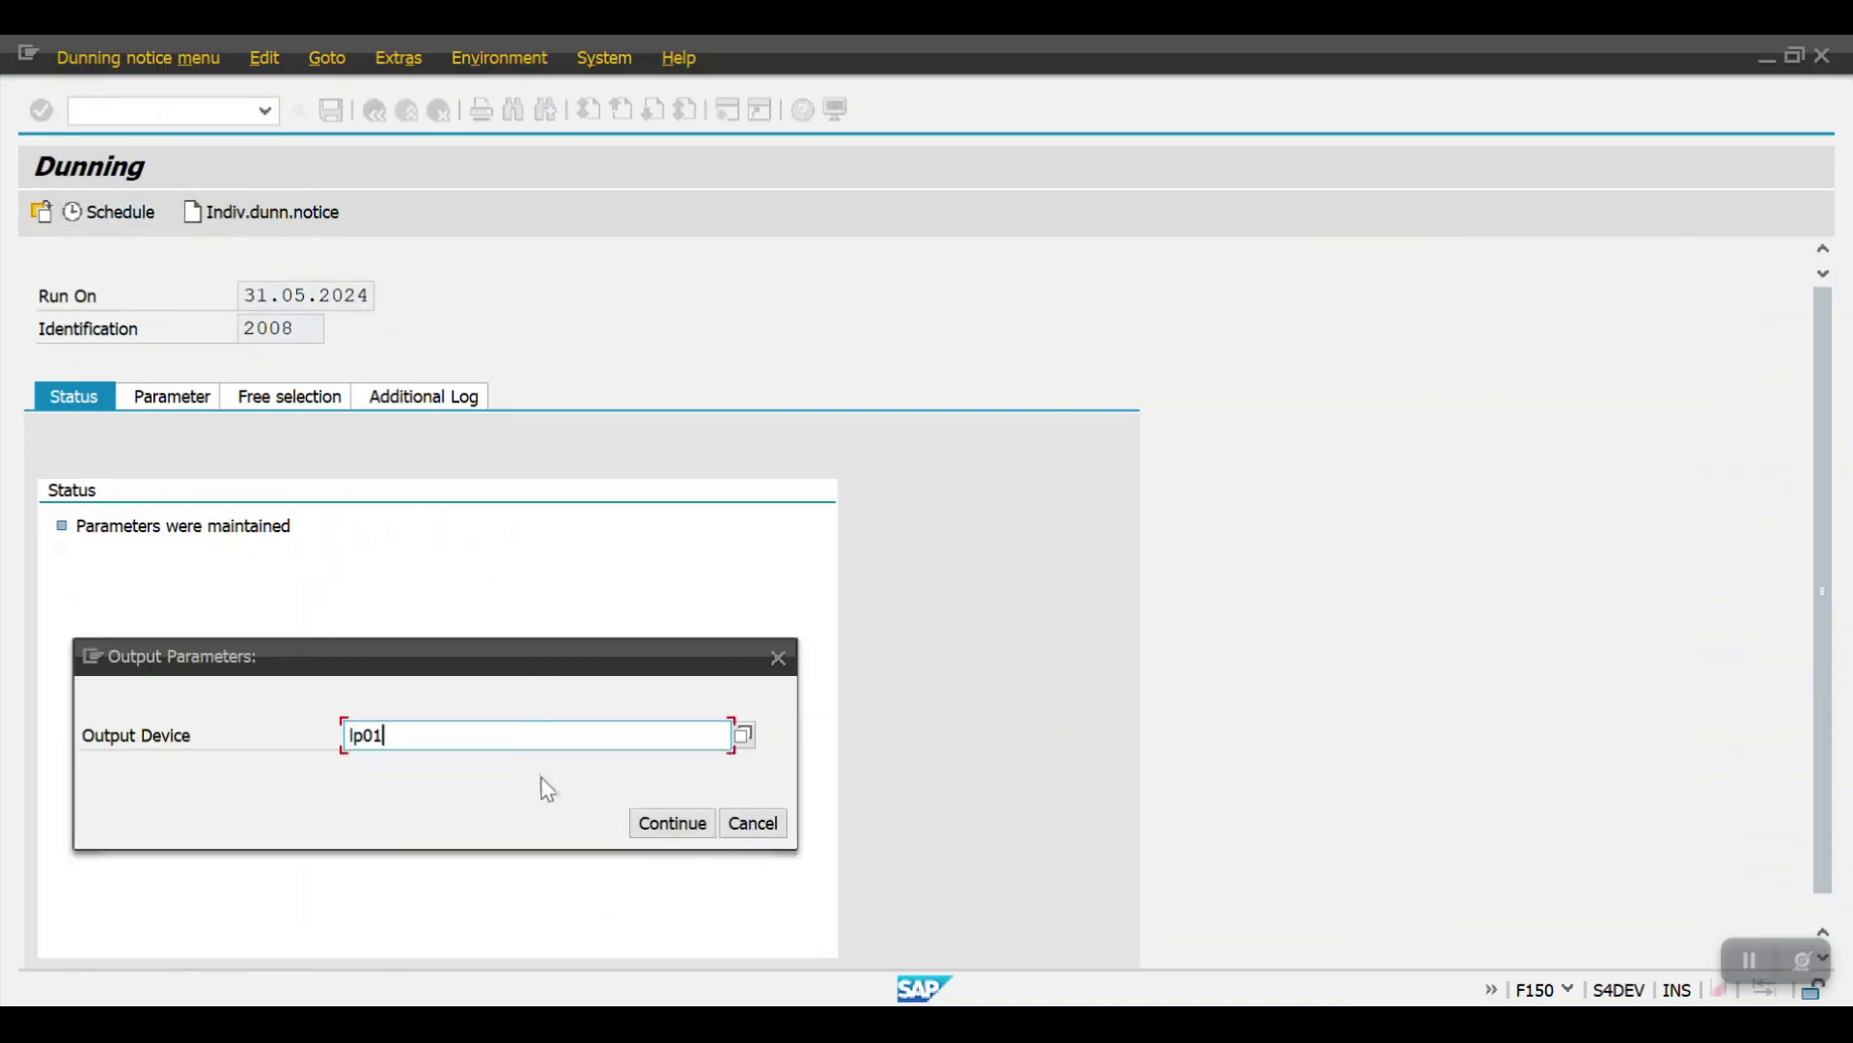
pyautogui.click(664, 825)
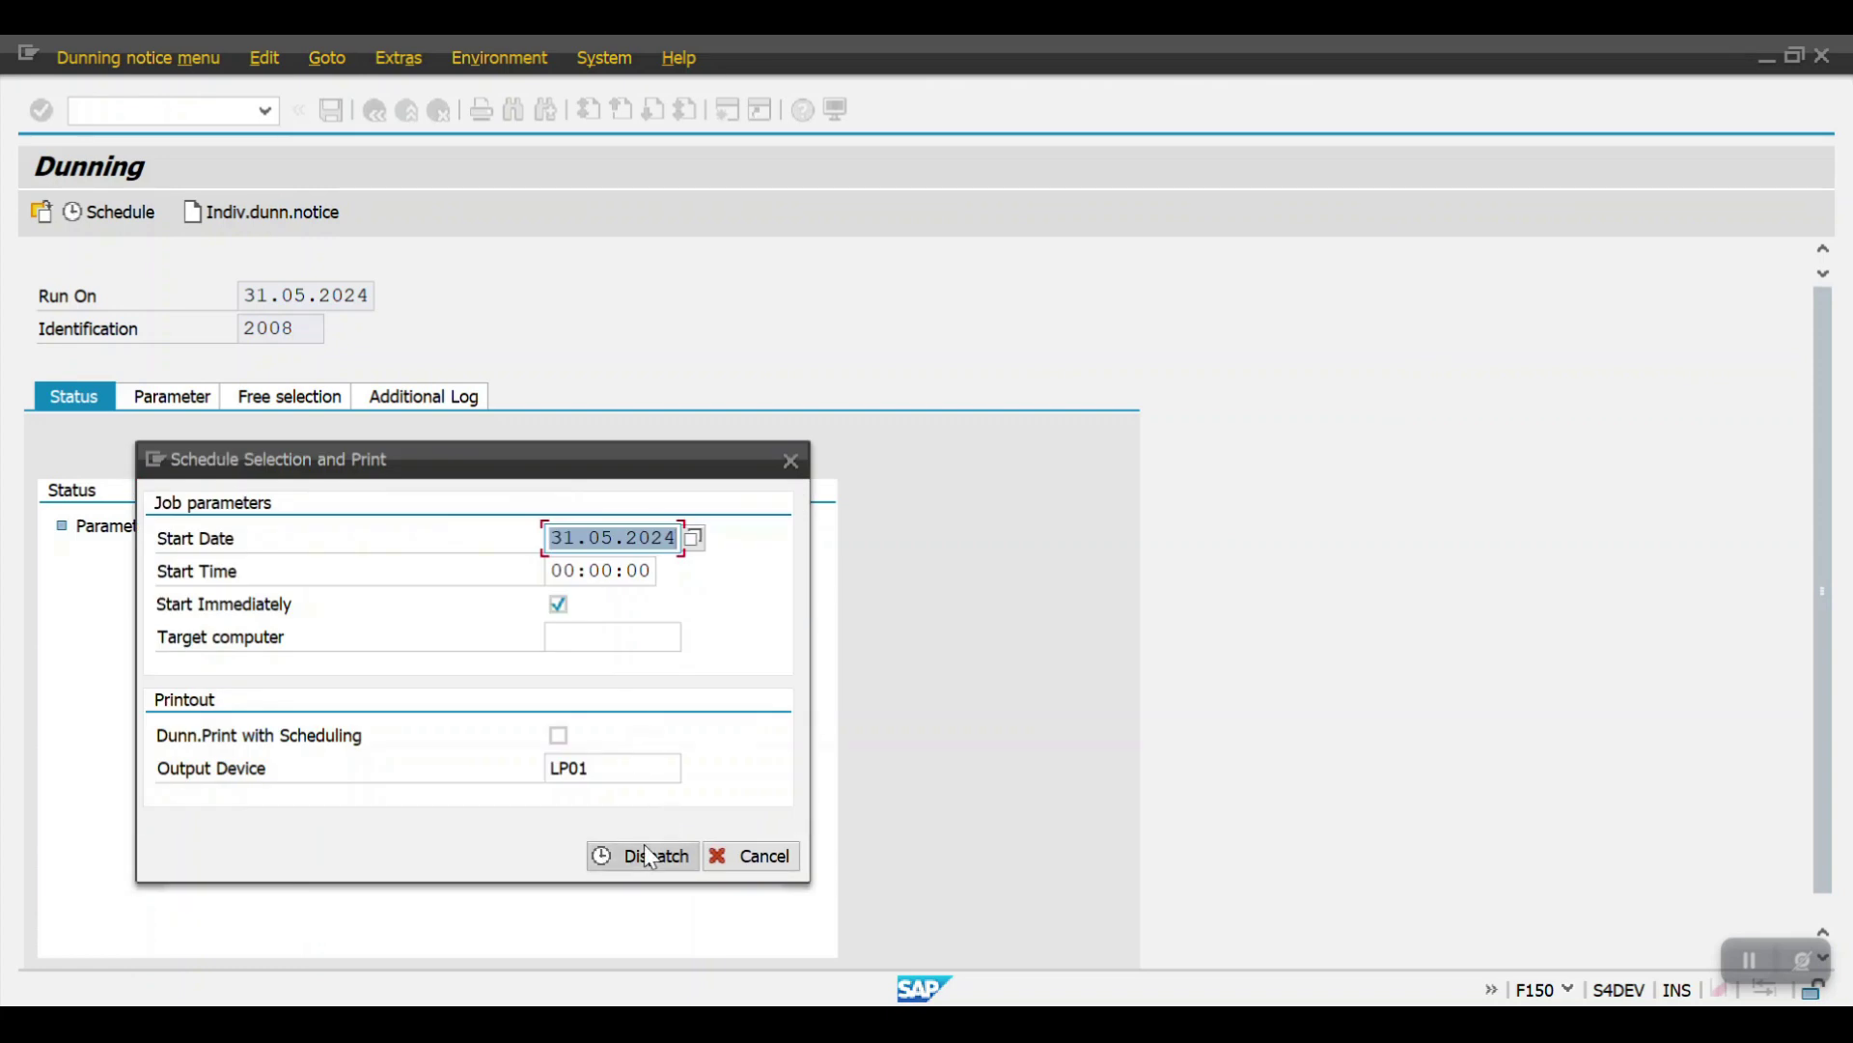
pyautogui.click(648, 855)
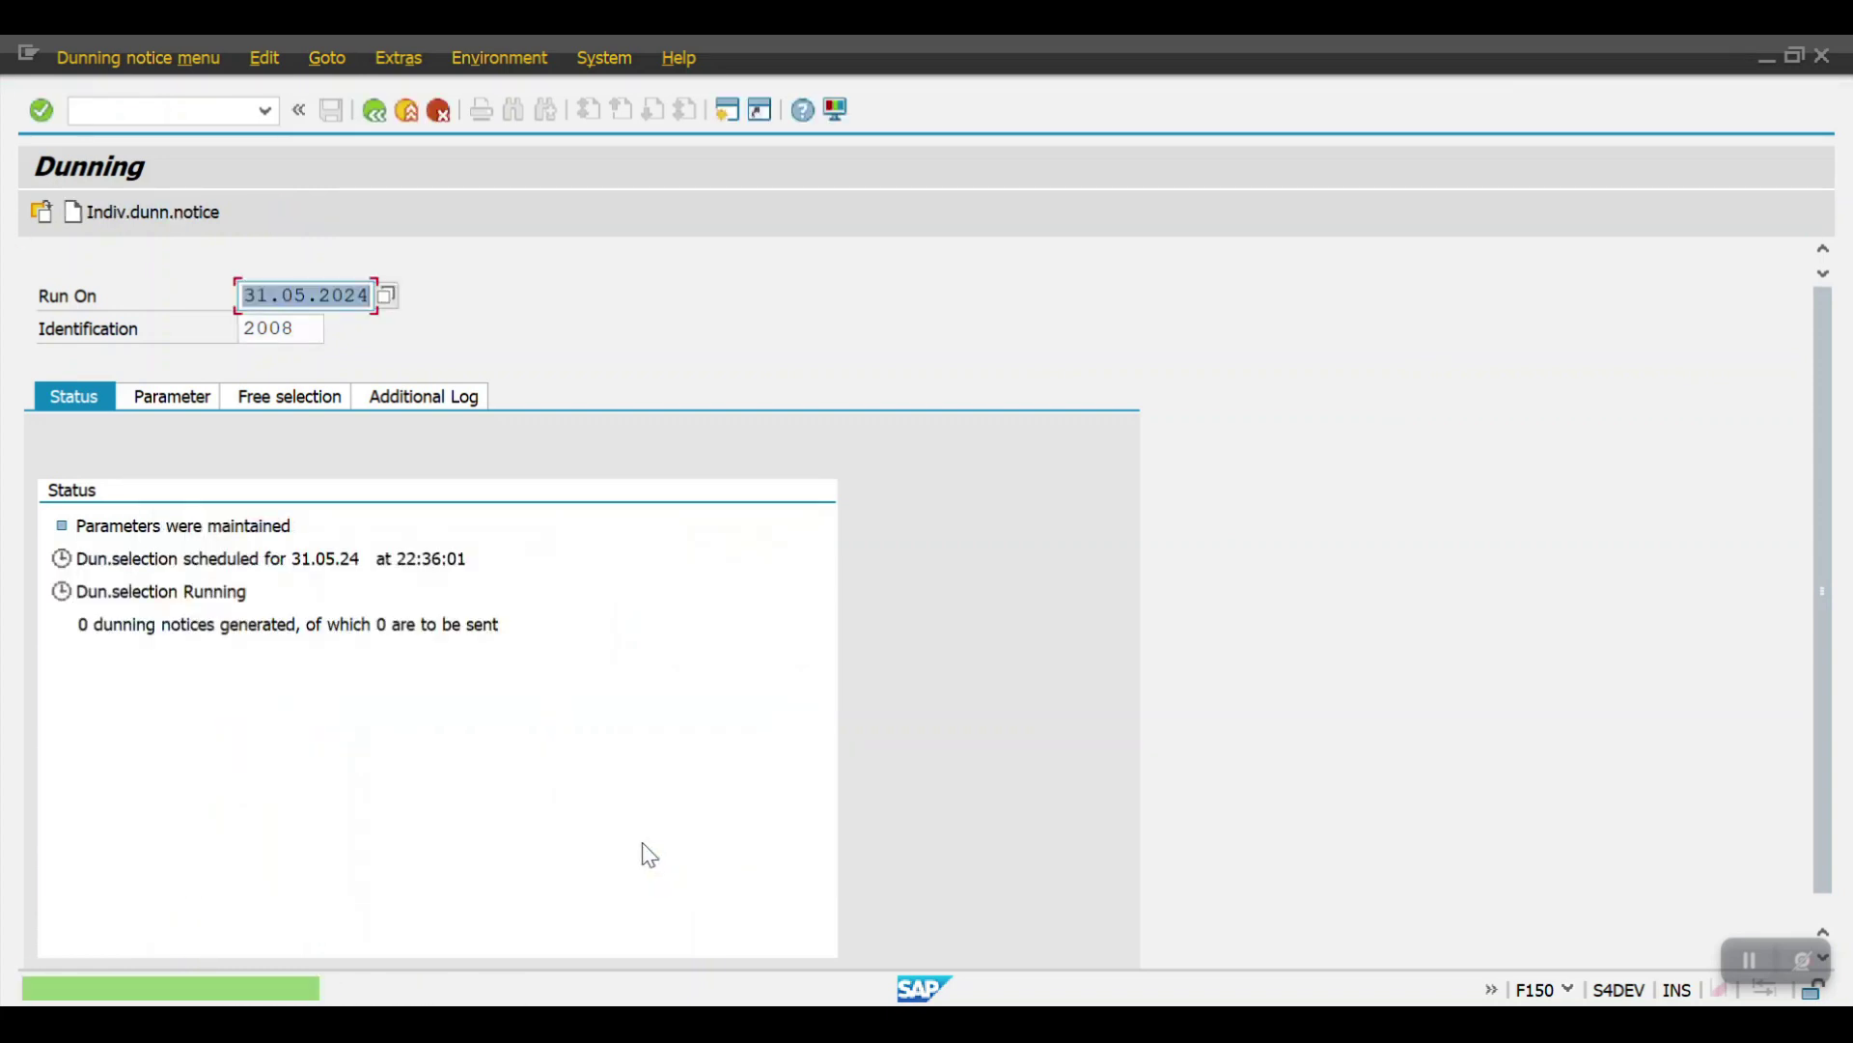
# Refresh the status of dunning run 2008 and print its dunning notices with immediate start on output device LP01.
pyautogui.press('Return')
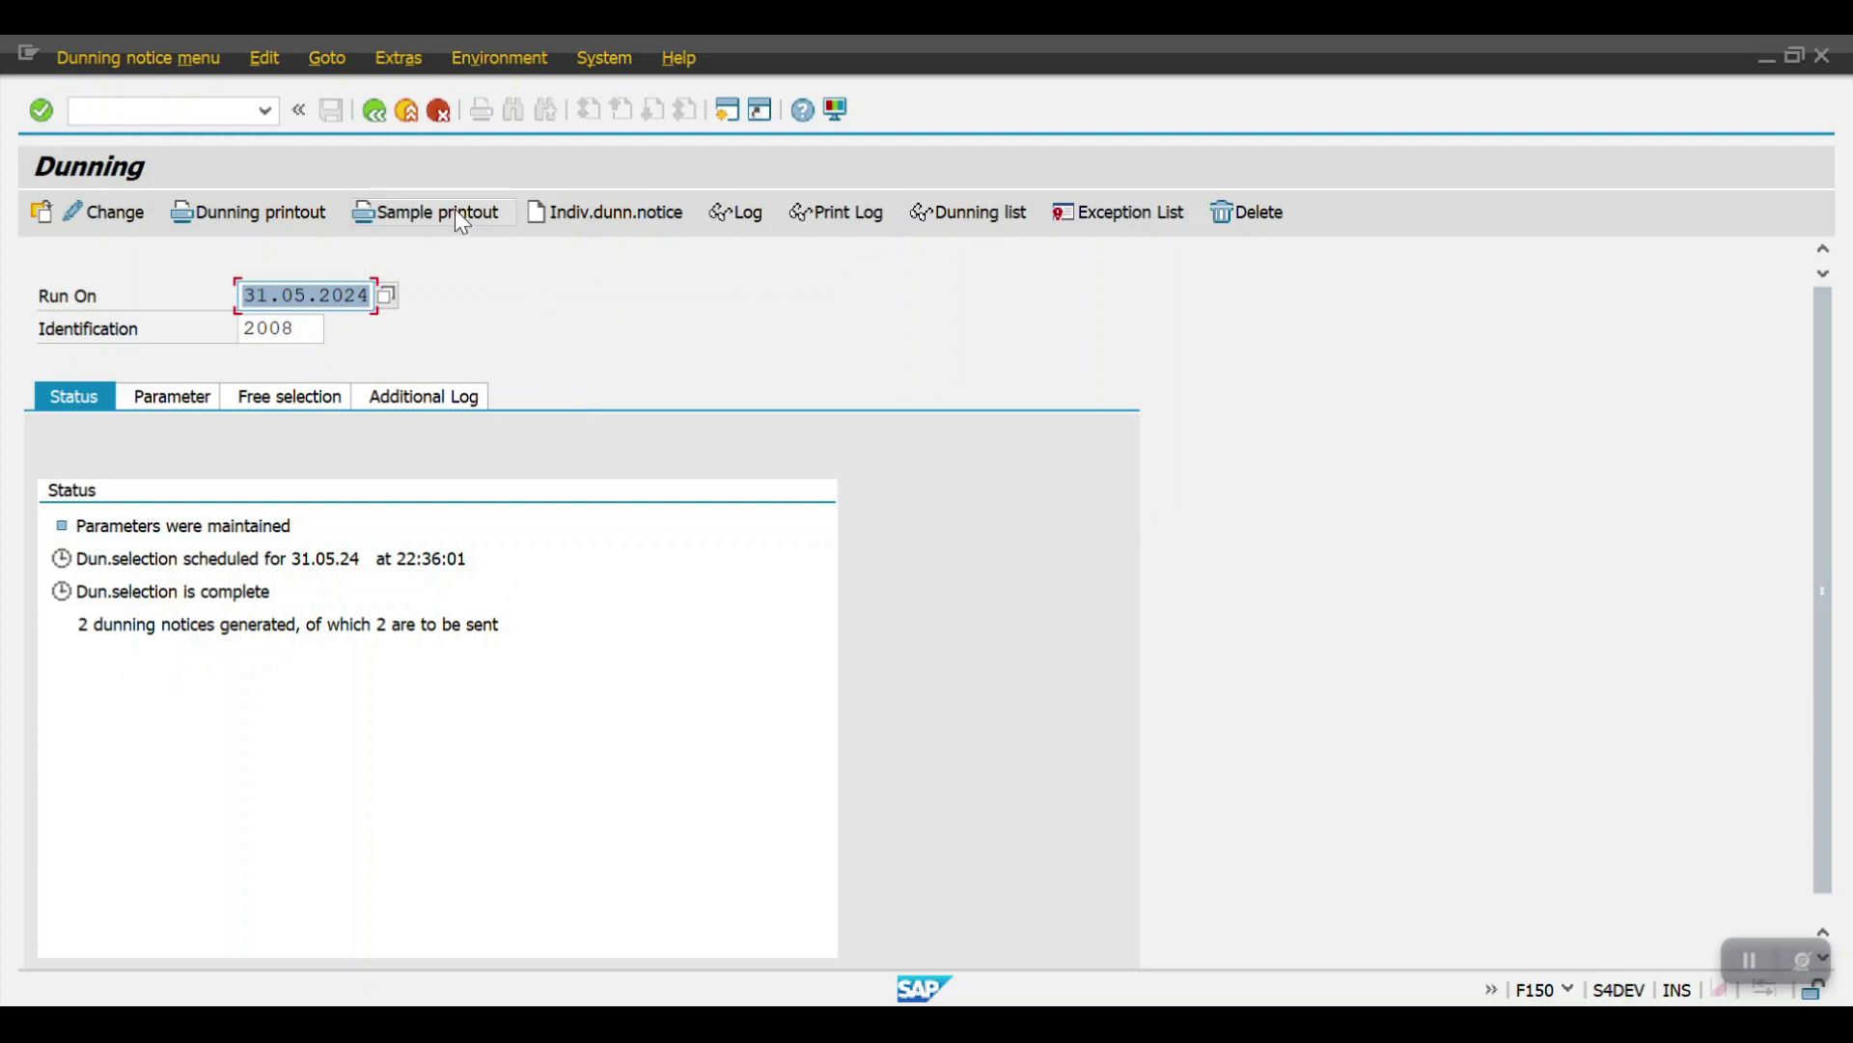
pyautogui.click(264, 216)
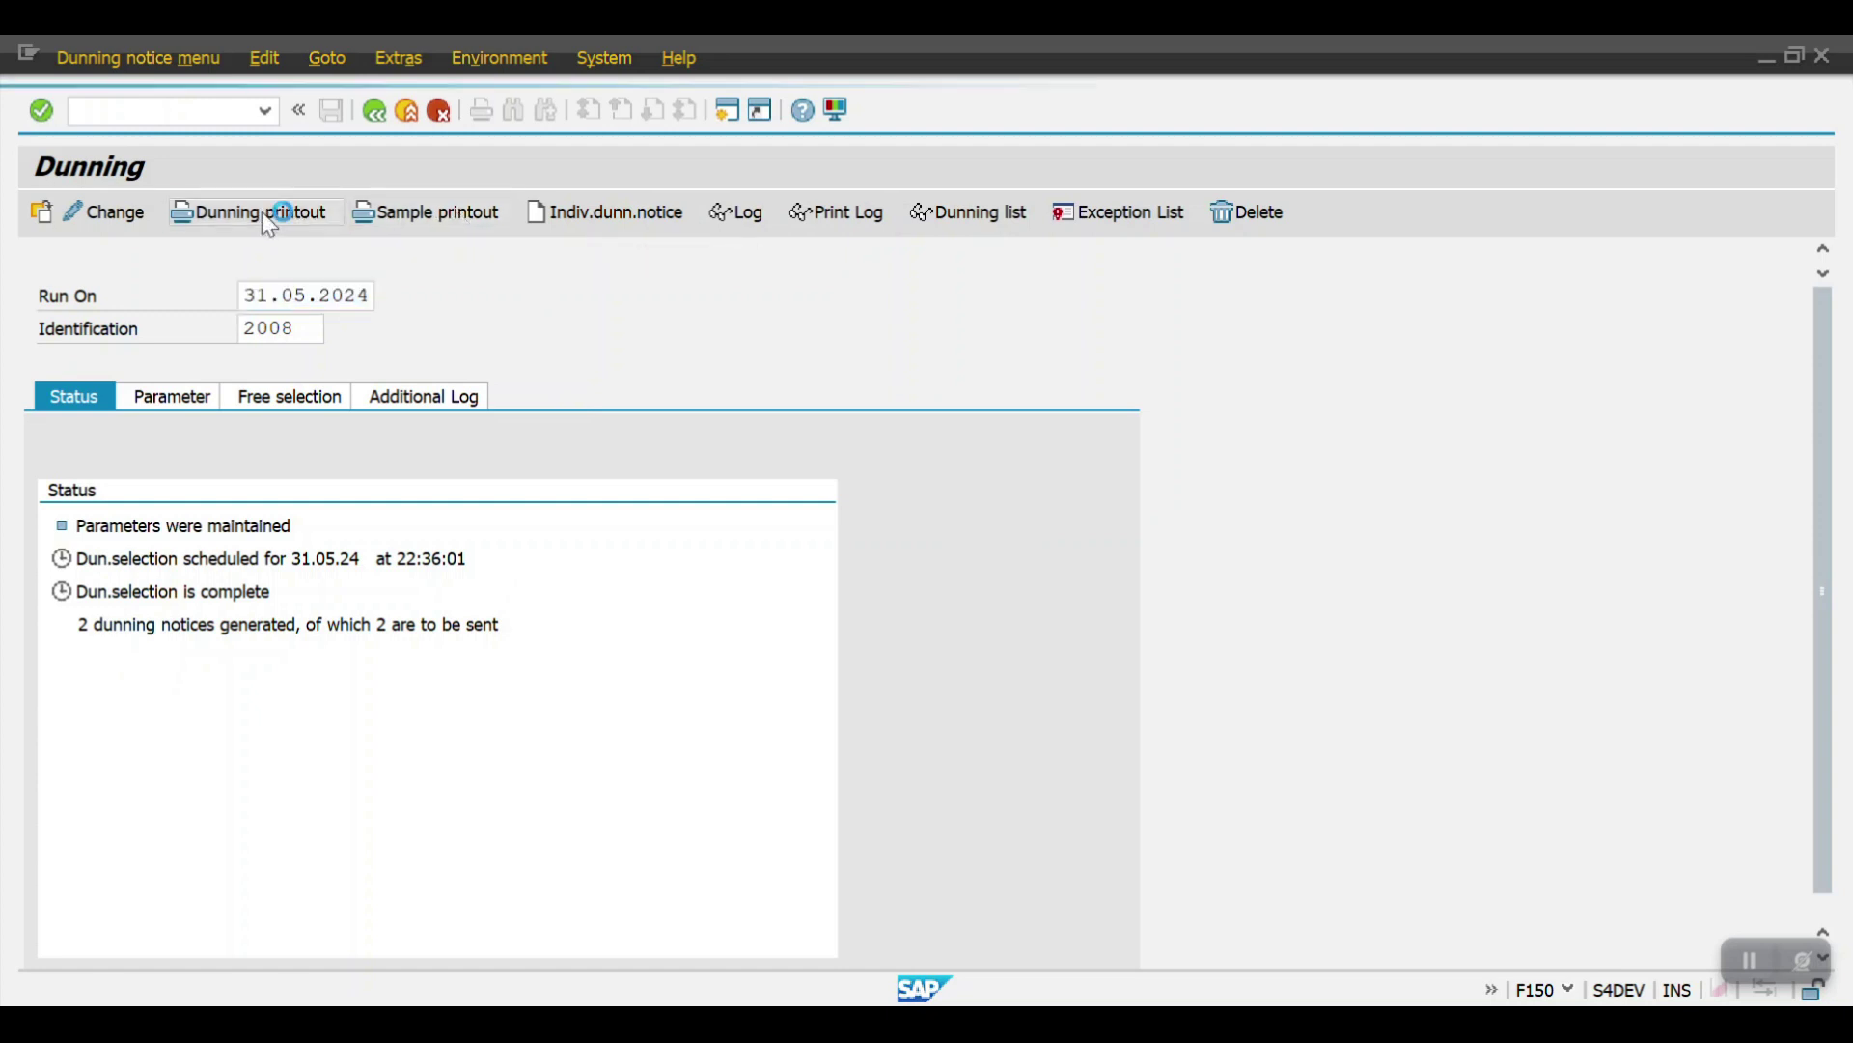
pyautogui.write('lp01')
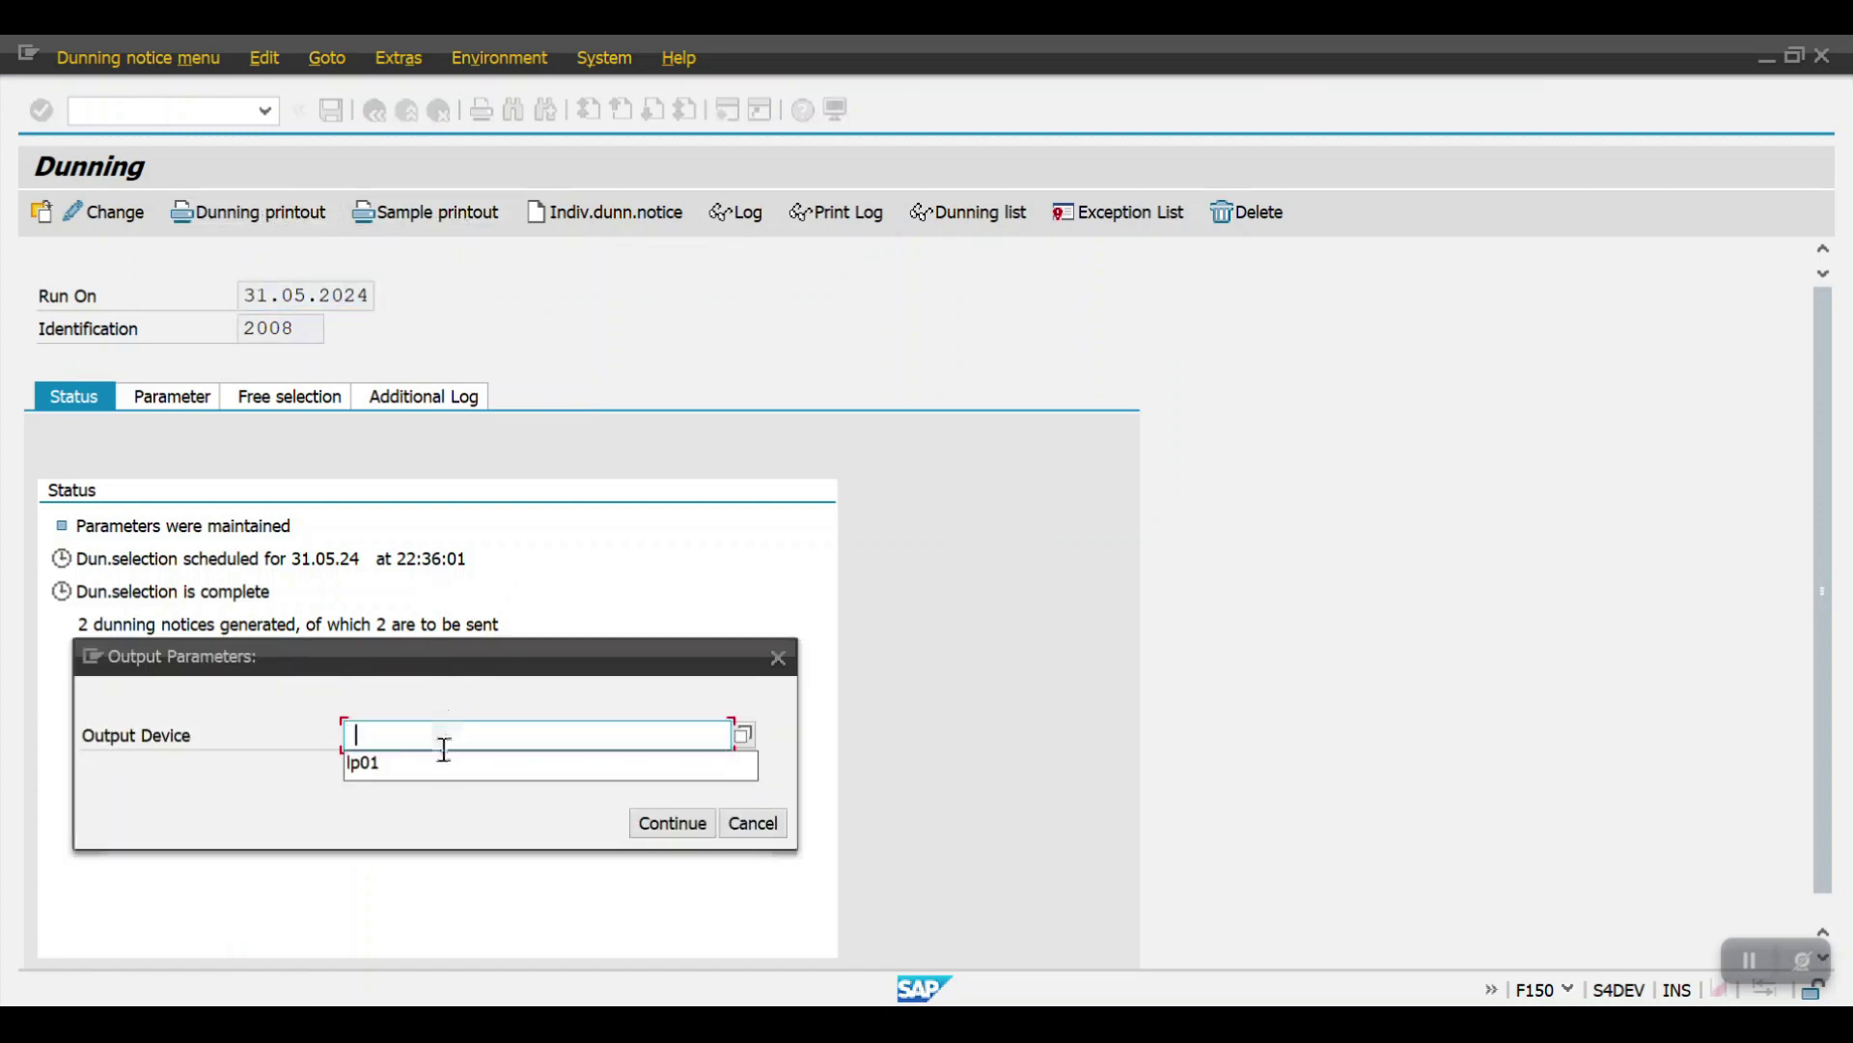
pyautogui.click(653, 823)
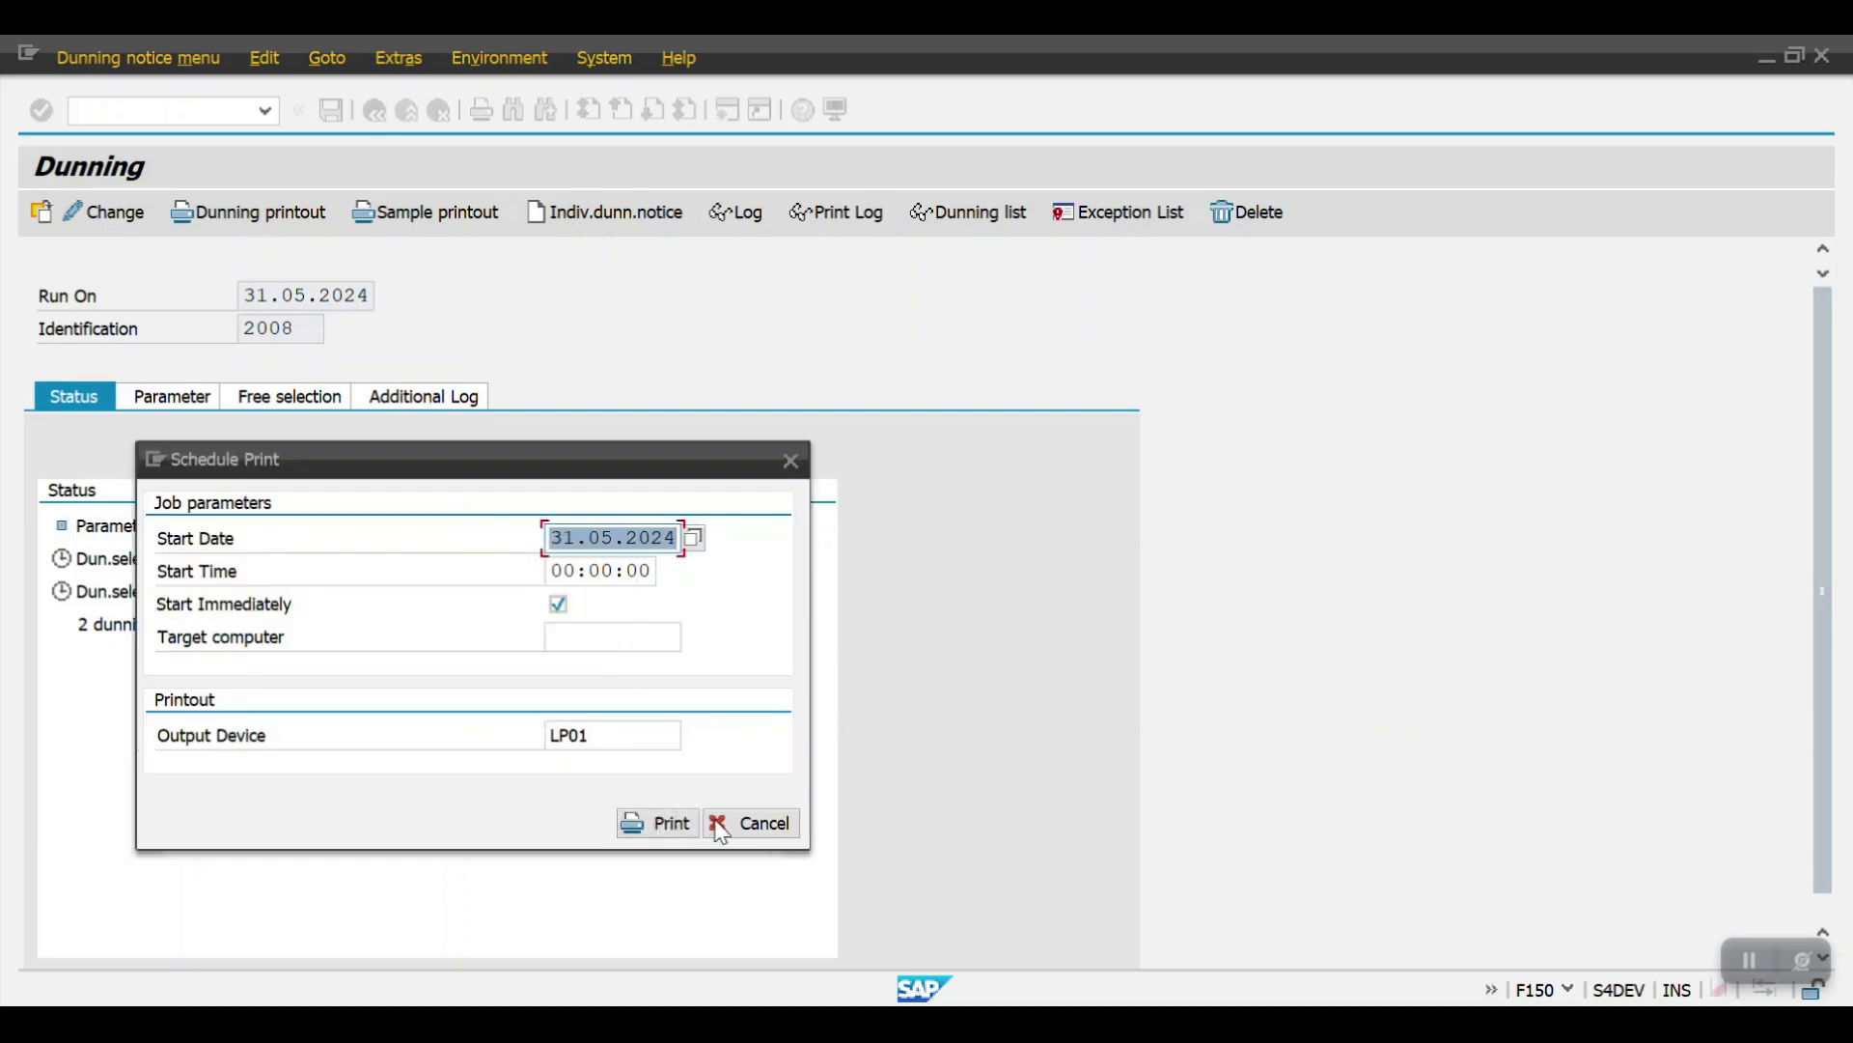
pyautogui.click(667, 834)
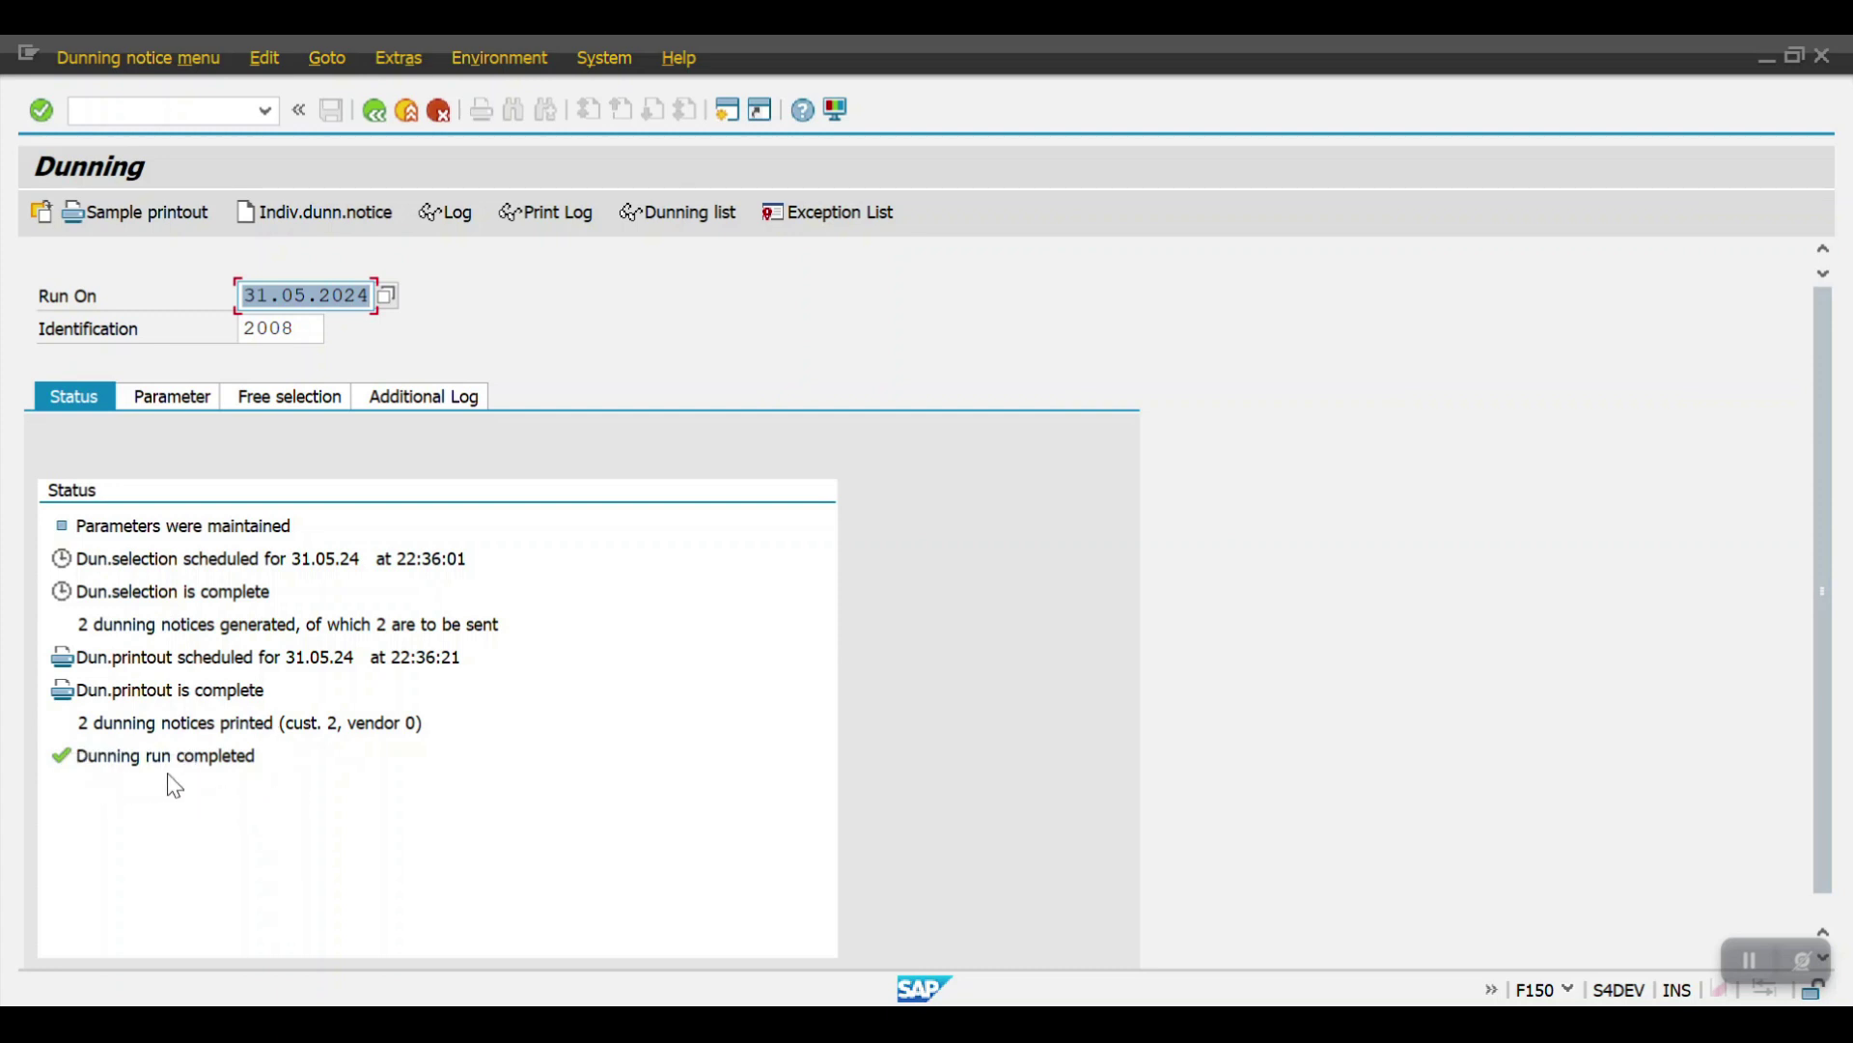
pyautogui.click(334, 724)
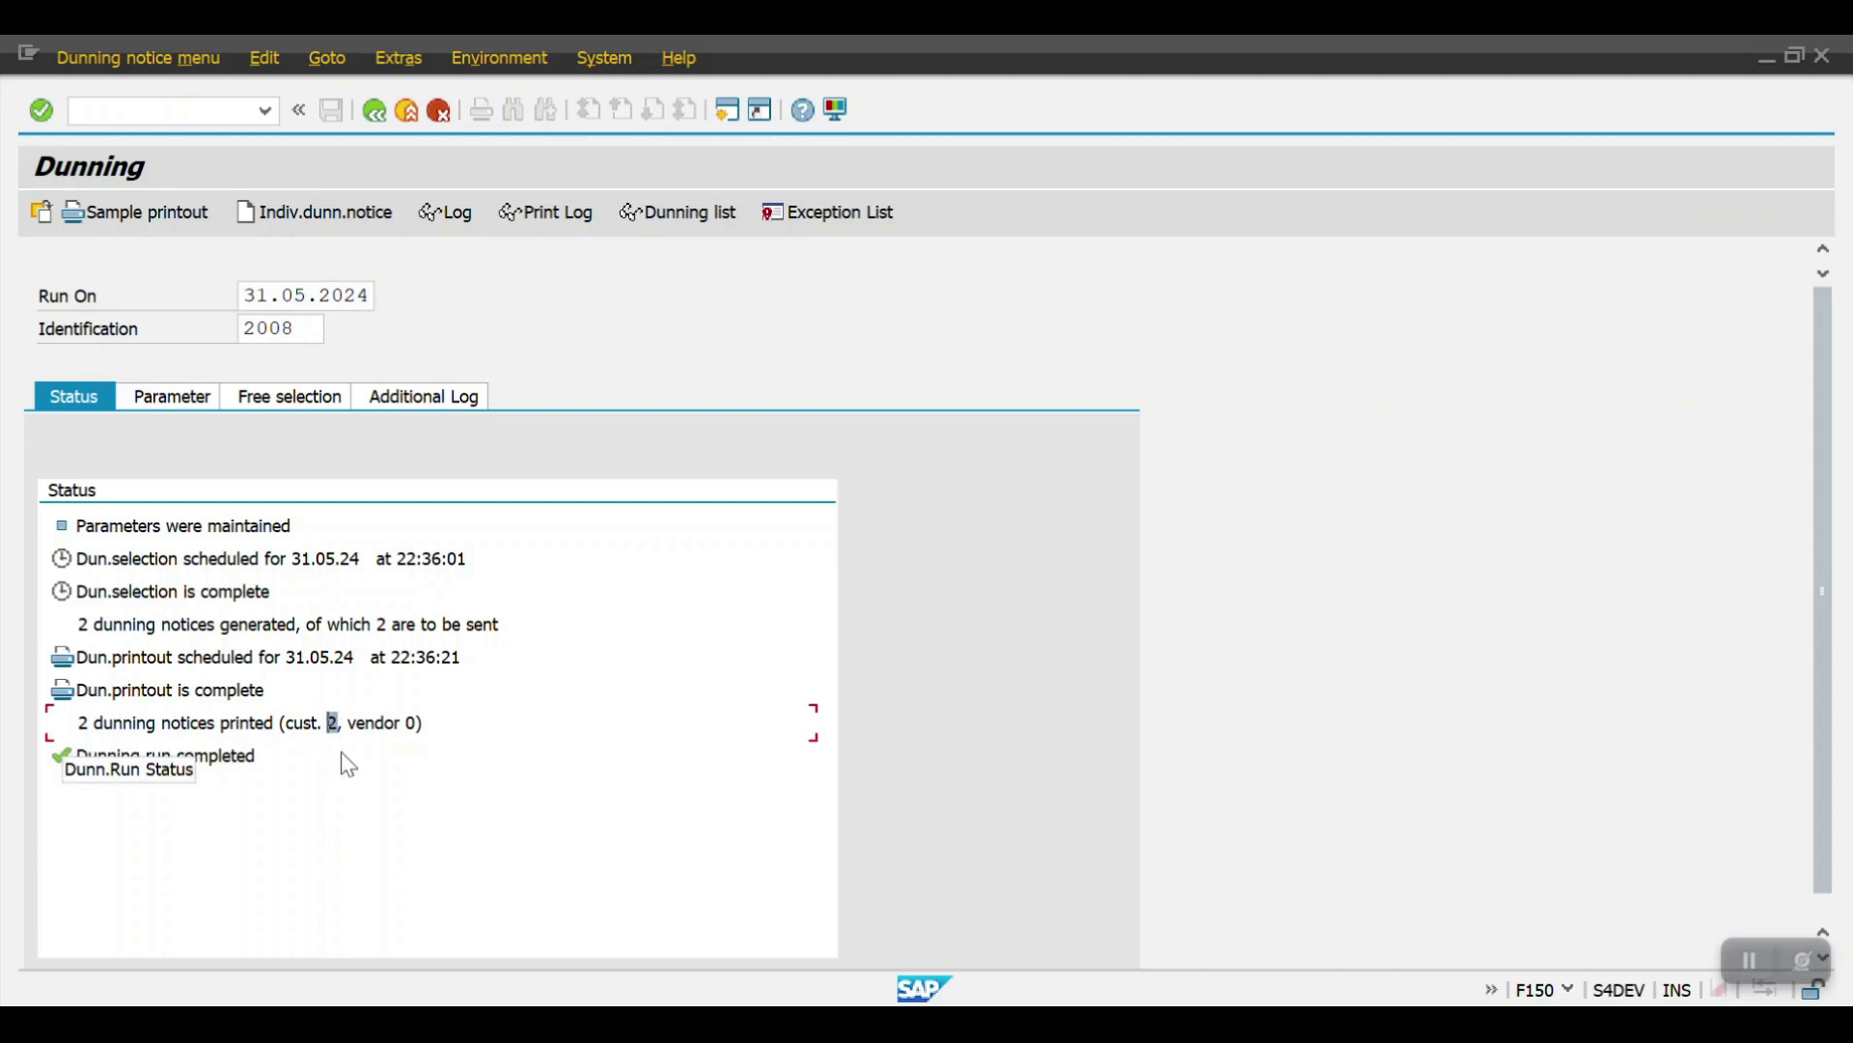
# In the other session, start transaction BP and find ABC Pvt Ltd by customer number, opening its company code 2000 dunning data.
pyautogui.moveTo(346, 1025)
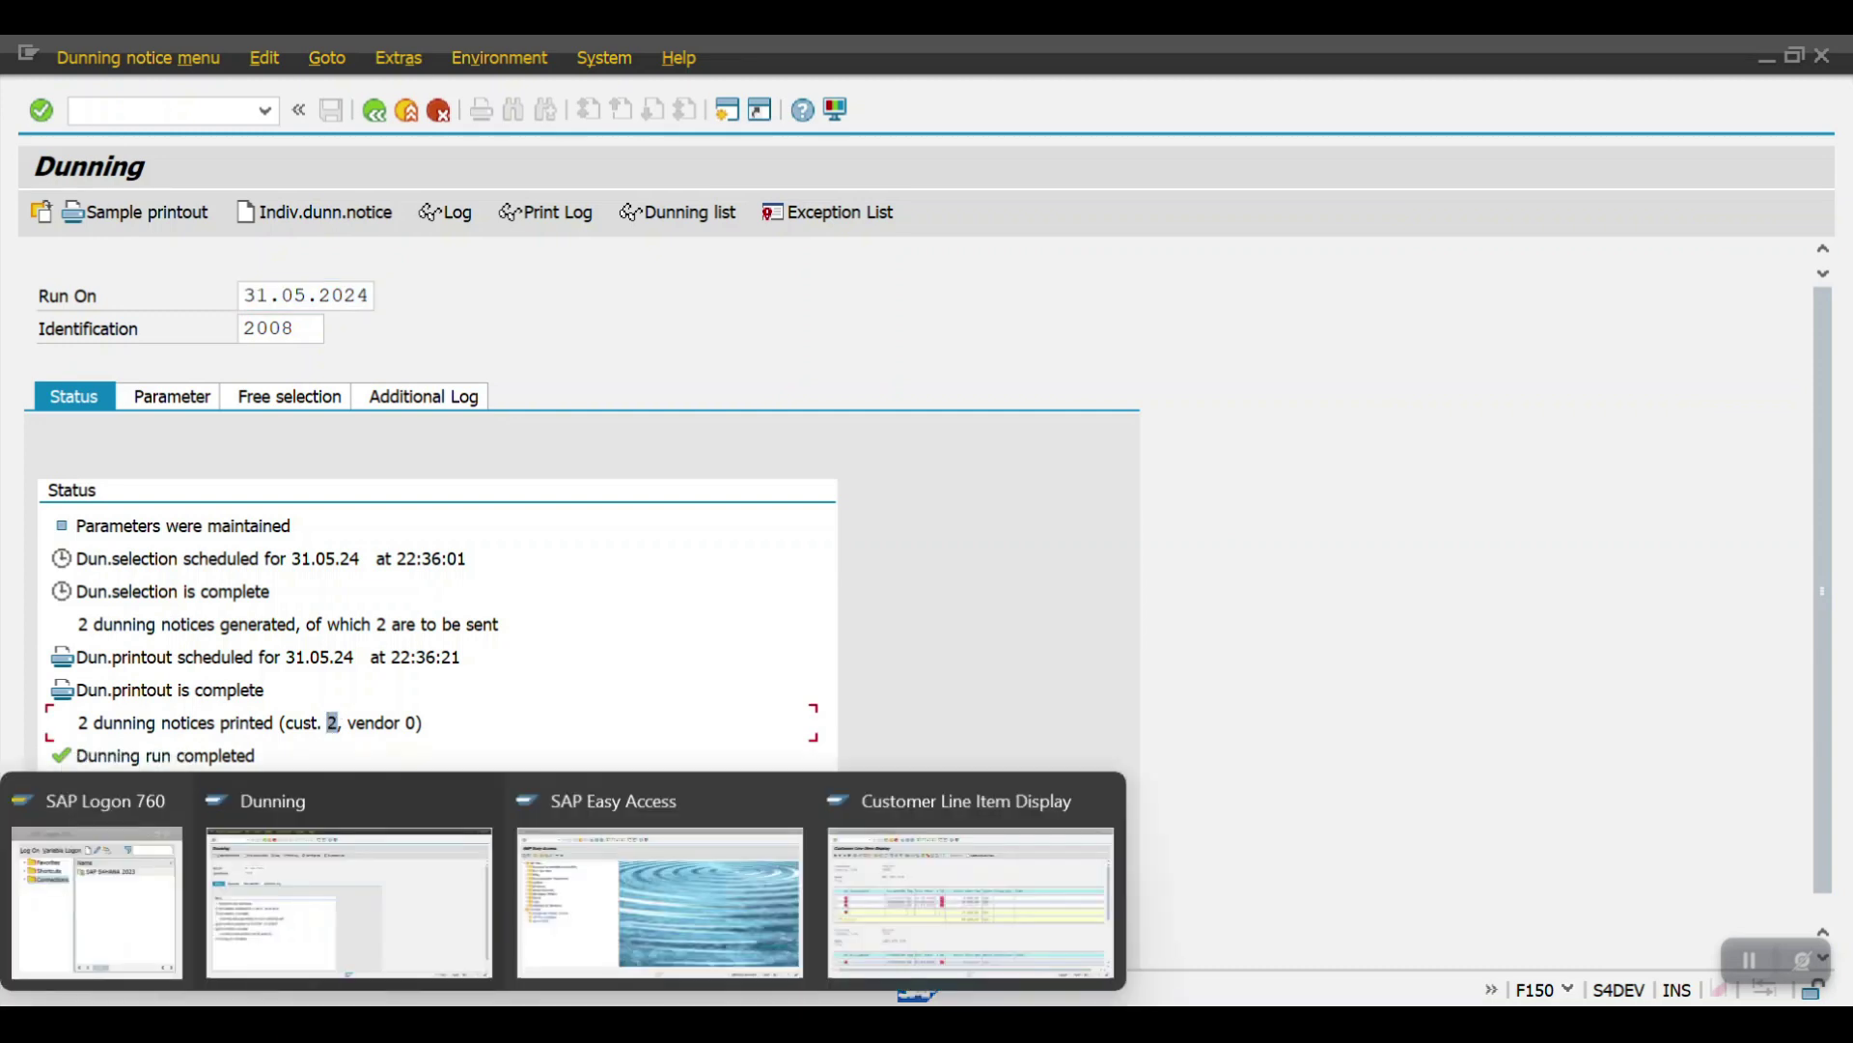
pyautogui.click(575, 894)
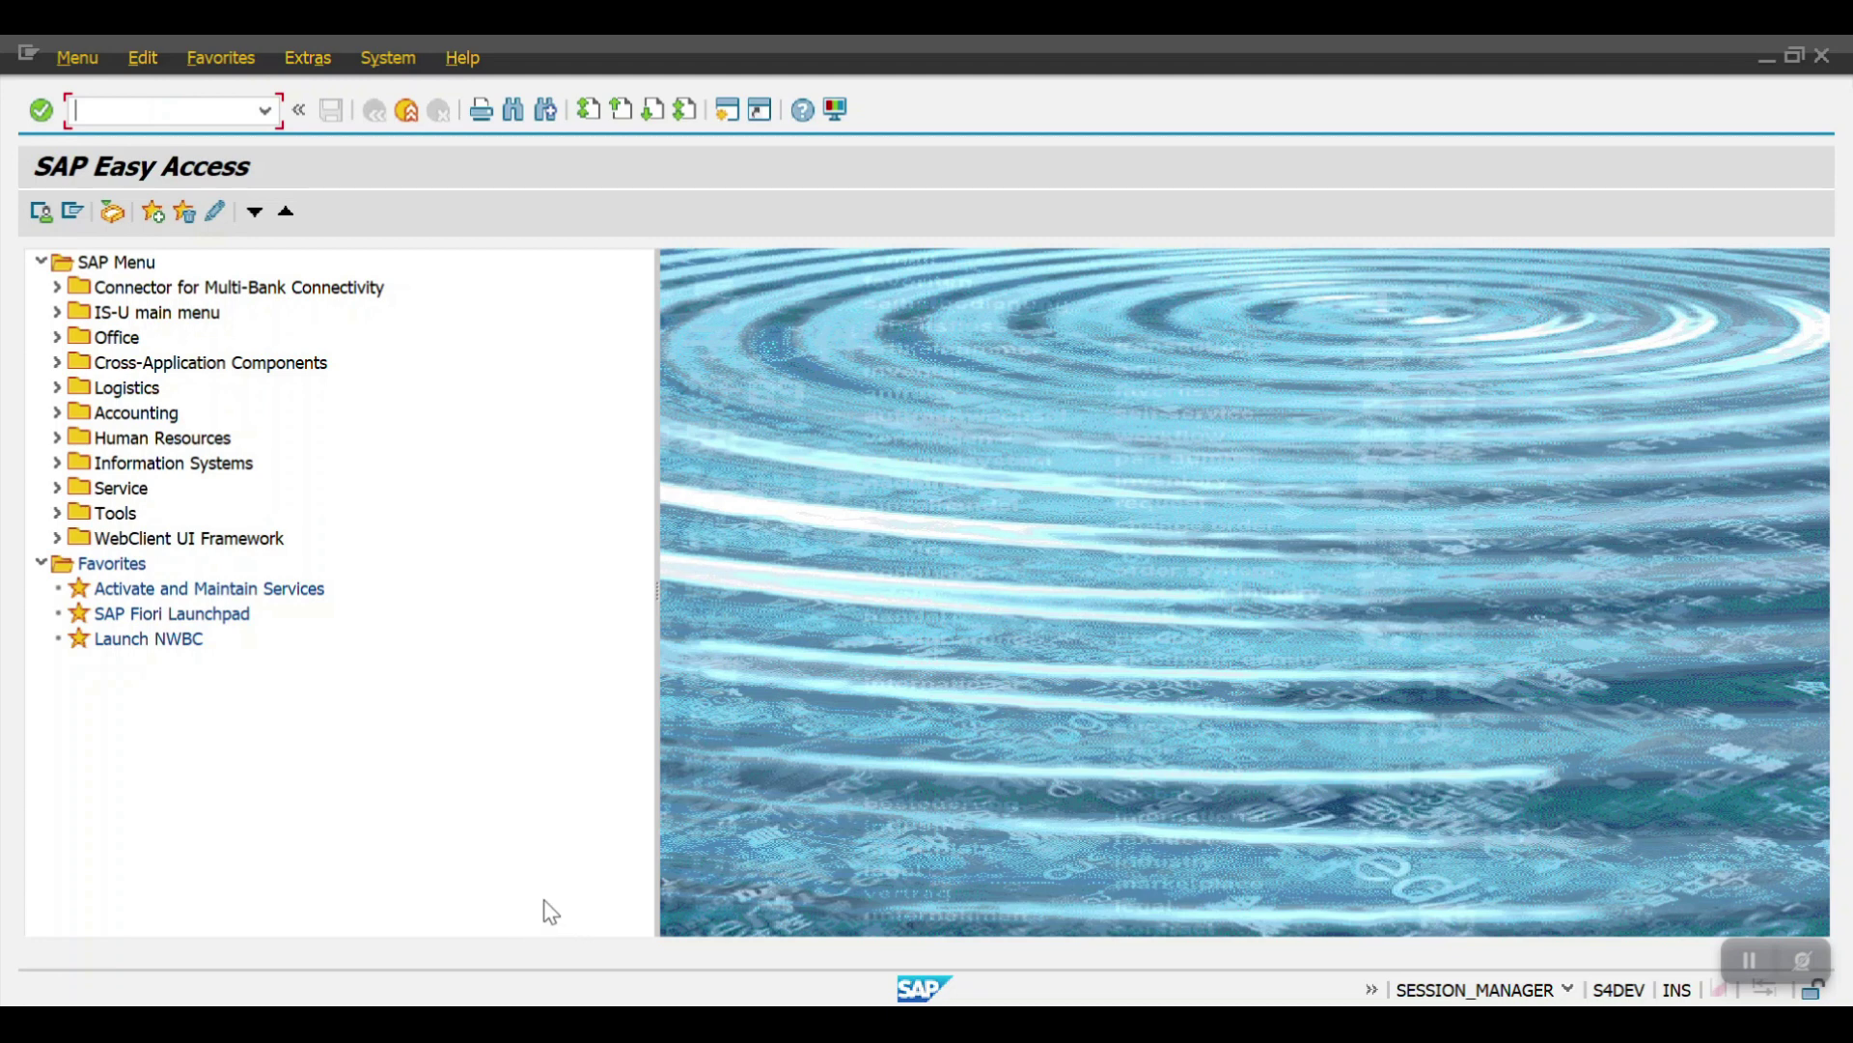
pyautogui.write('bp')
pyautogui.press('Return')
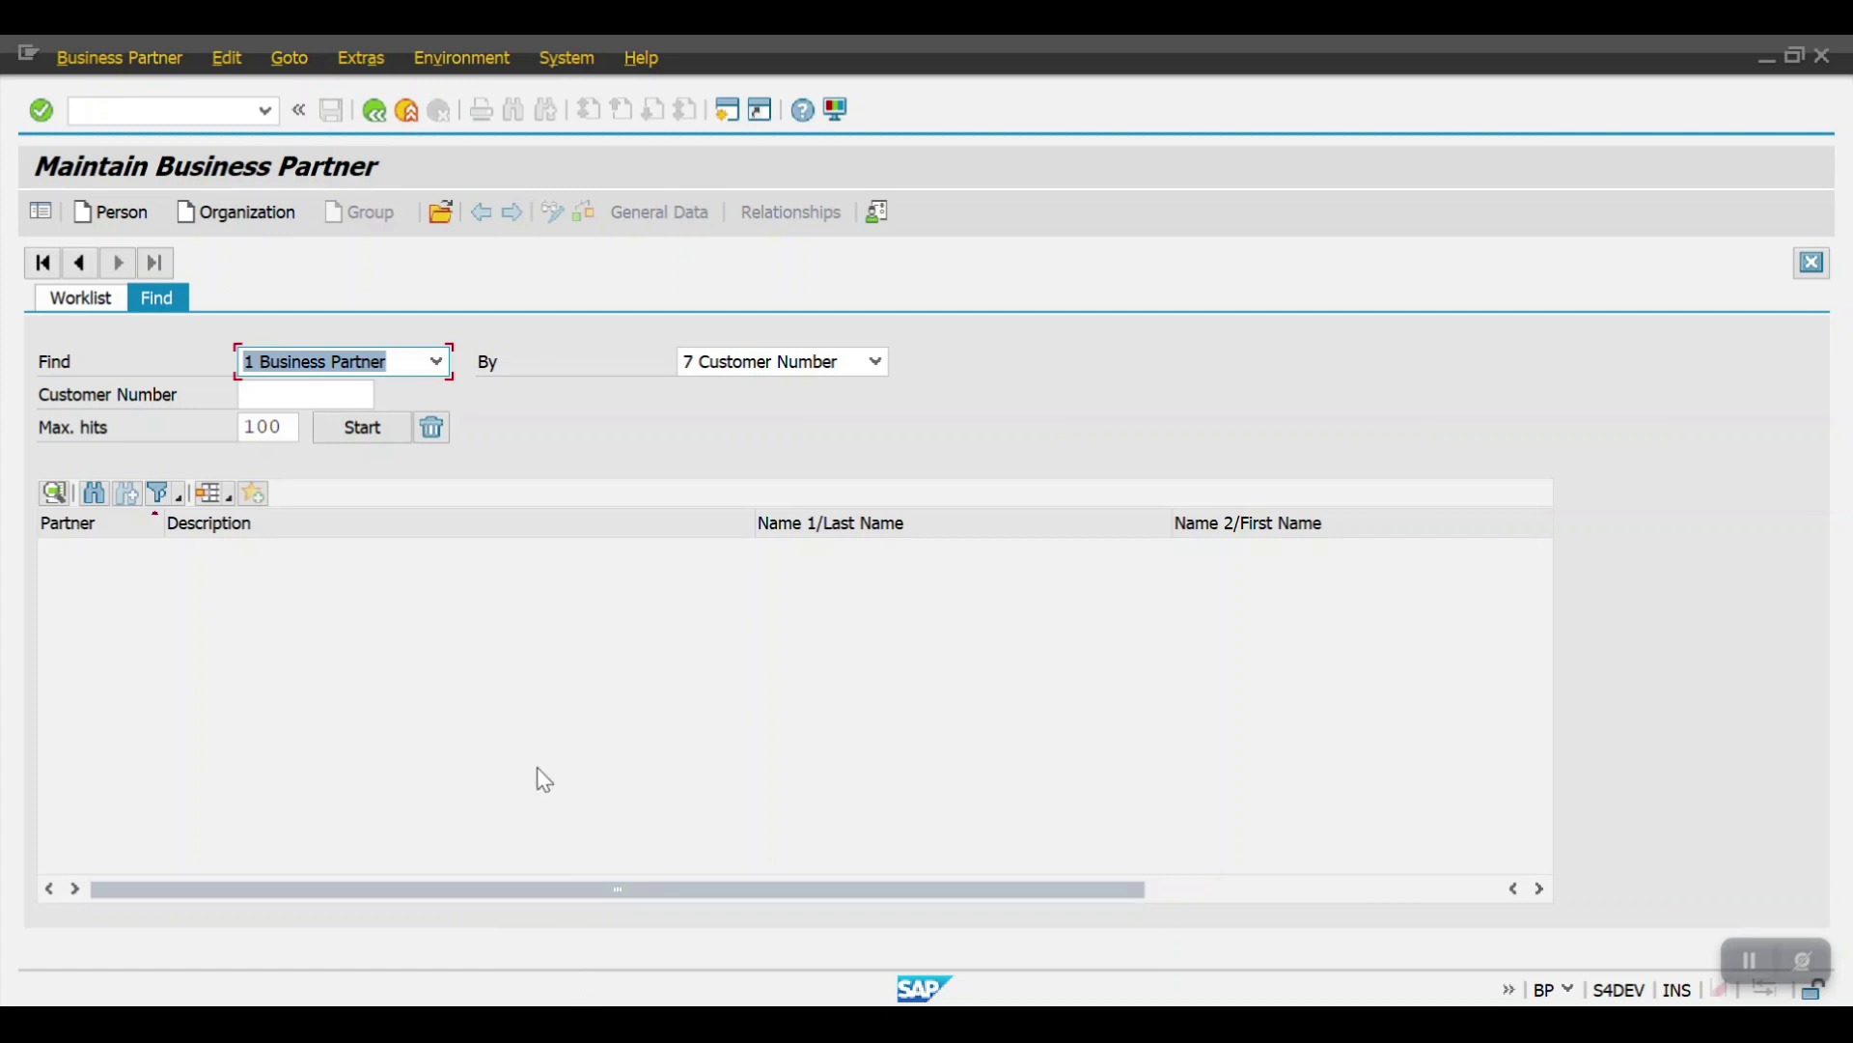
pyautogui.click(297, 395)
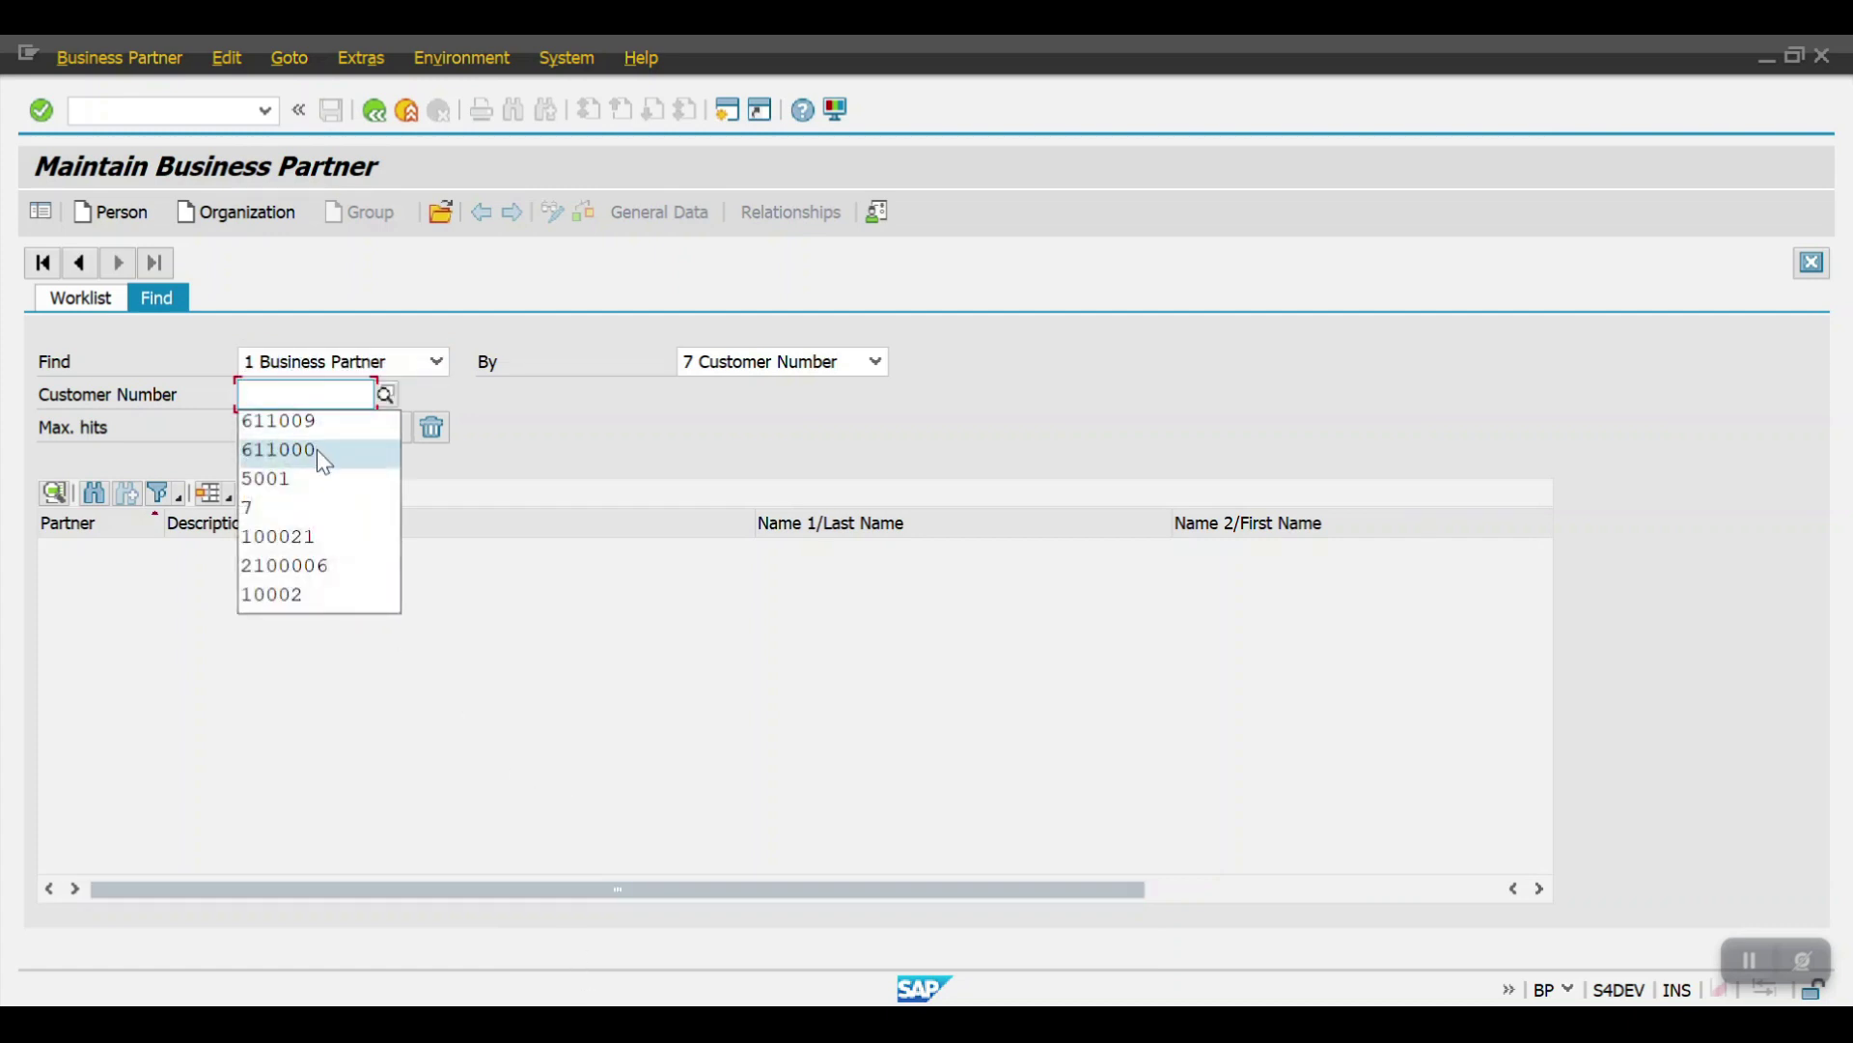
pyautogui.click(317, 449)
pyautogui.click(346, 421)
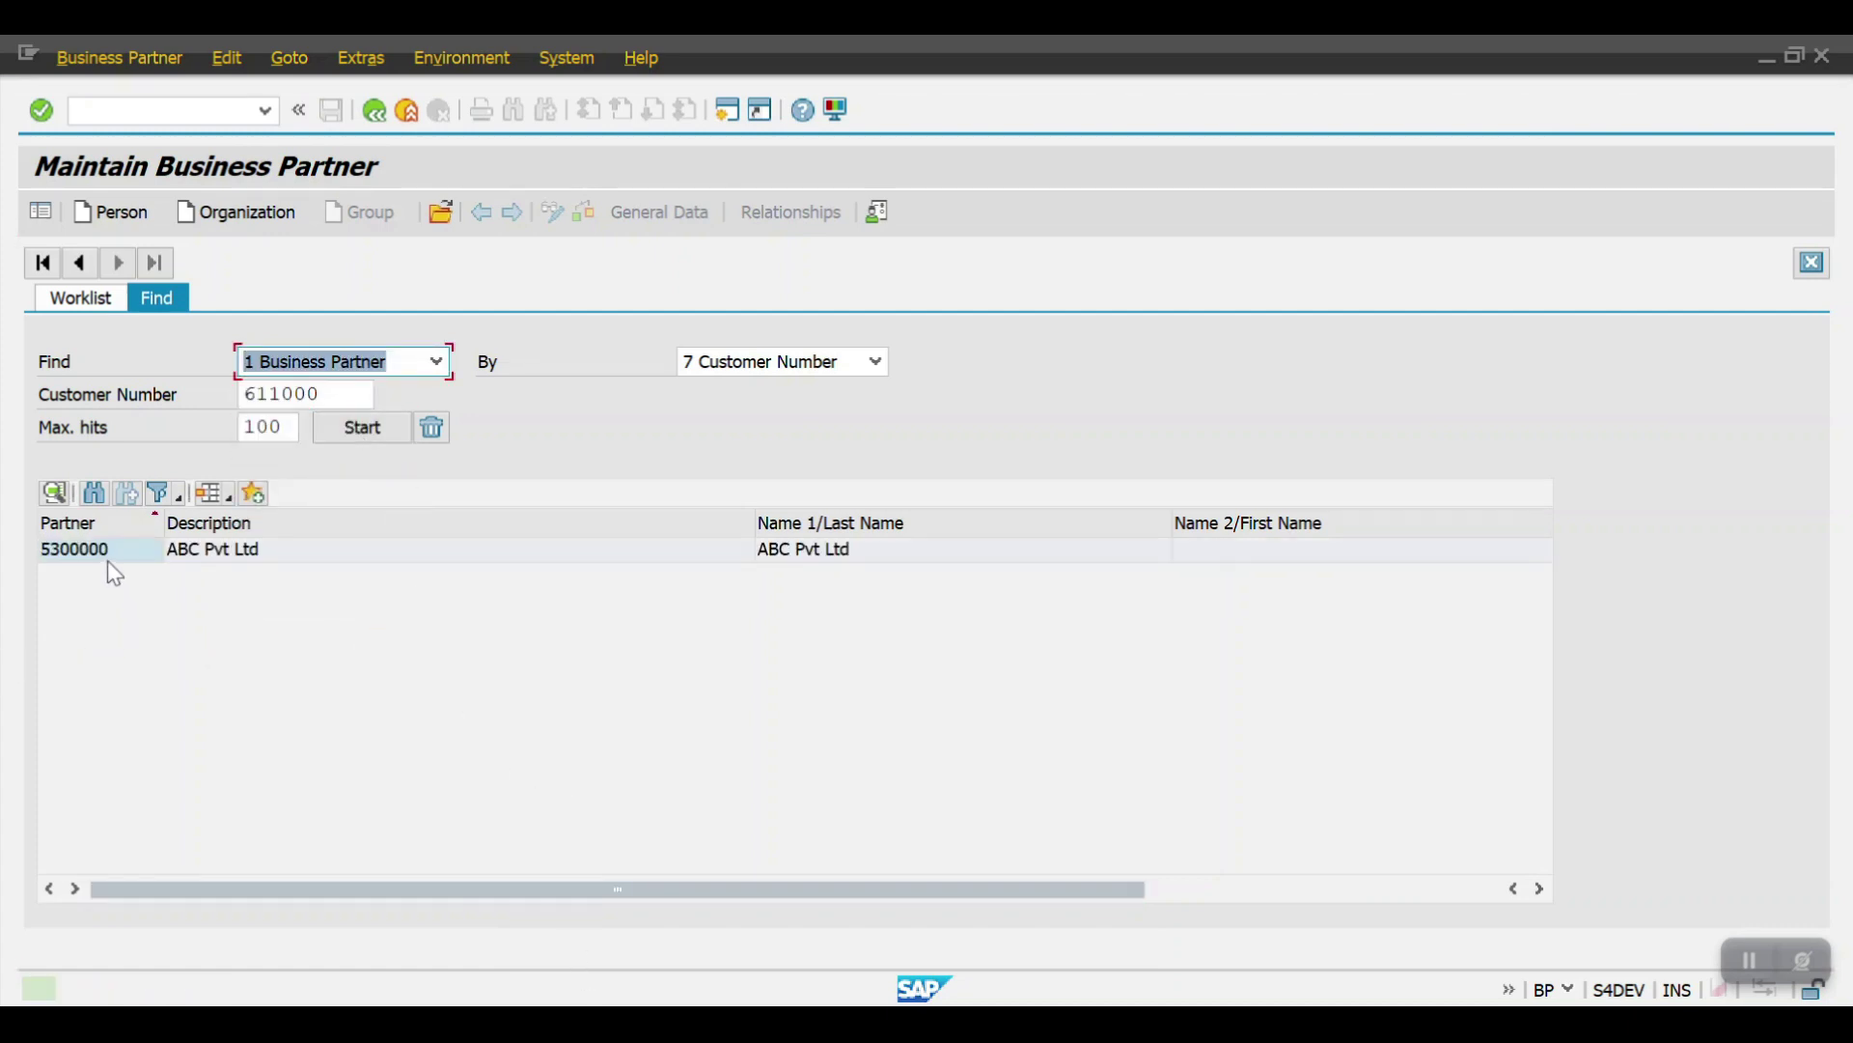
pyautogui.doubleClick(107, 559)
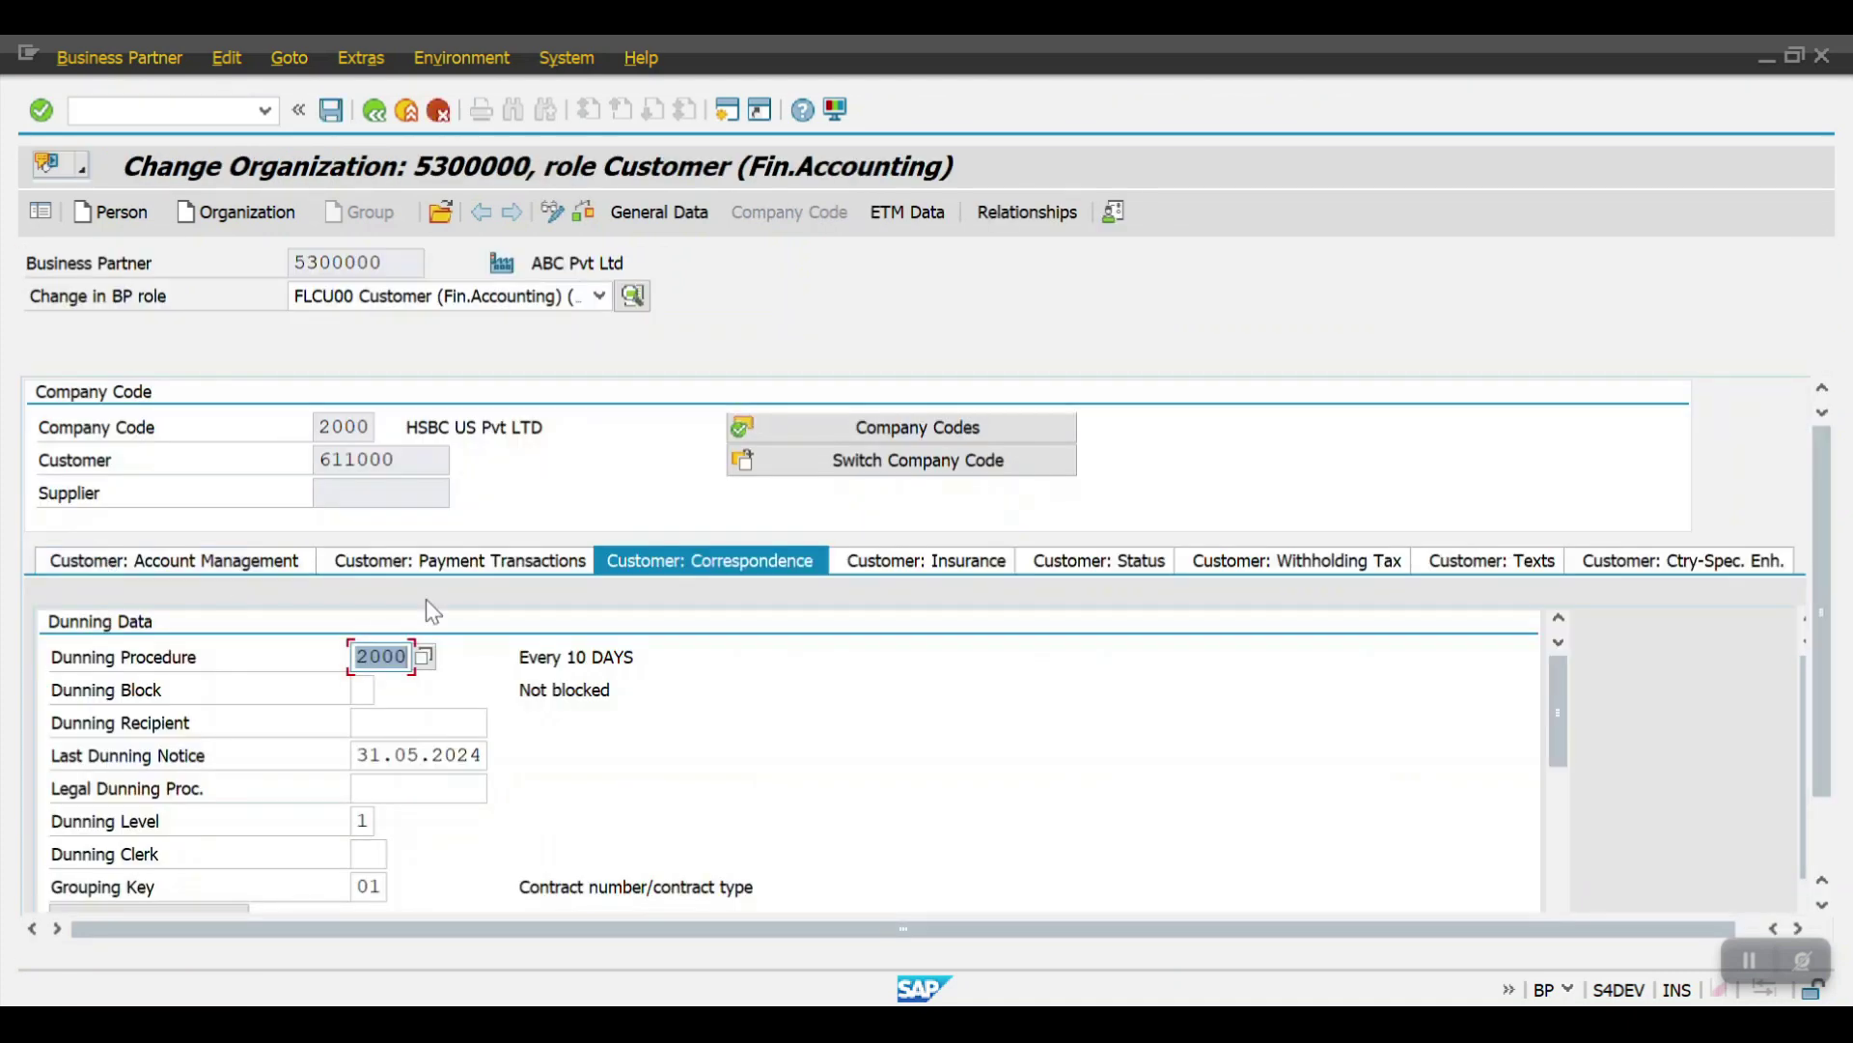
# Check the dunning level and last dunning notice date of ABC Pvt Ltd in its correspondence data.
pyautogui.scroll(-2, 755, 719)
pyautogui.scroll(2, 755, 719)
pyautogui.click(359, 821)
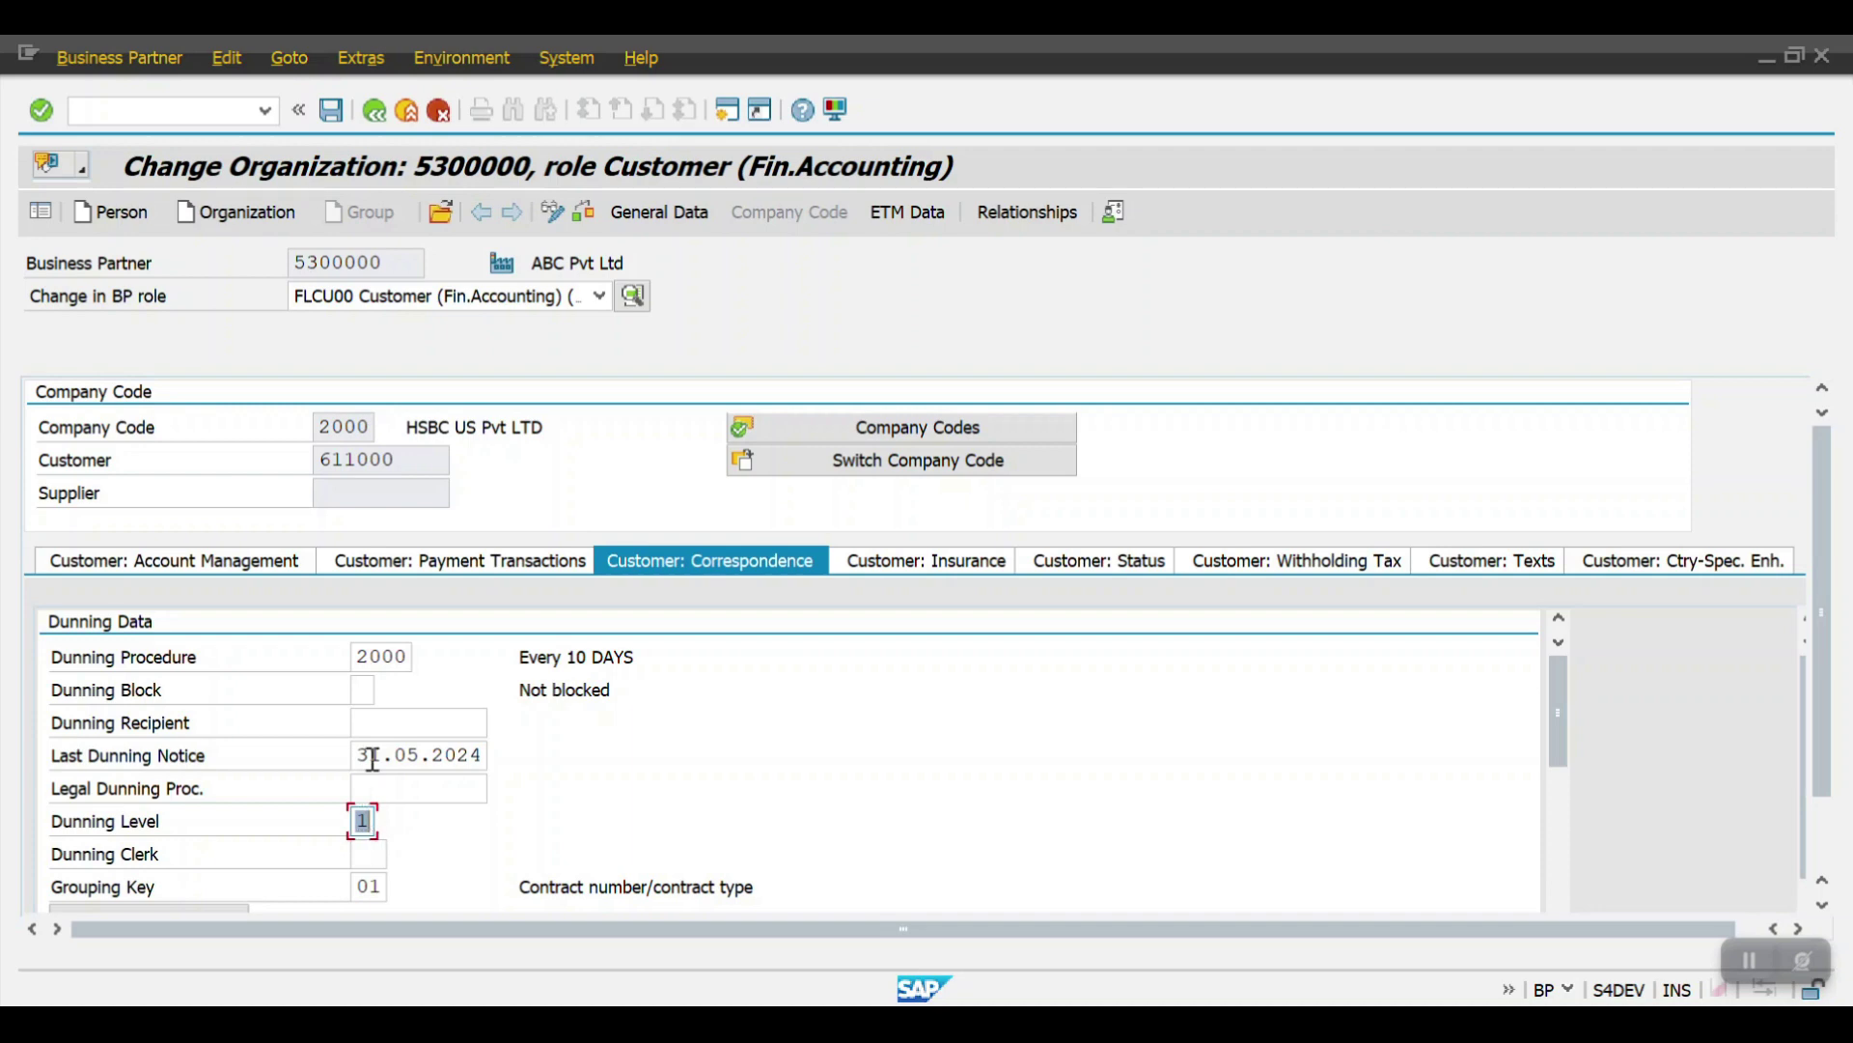
pyautogui.click(374, 111)
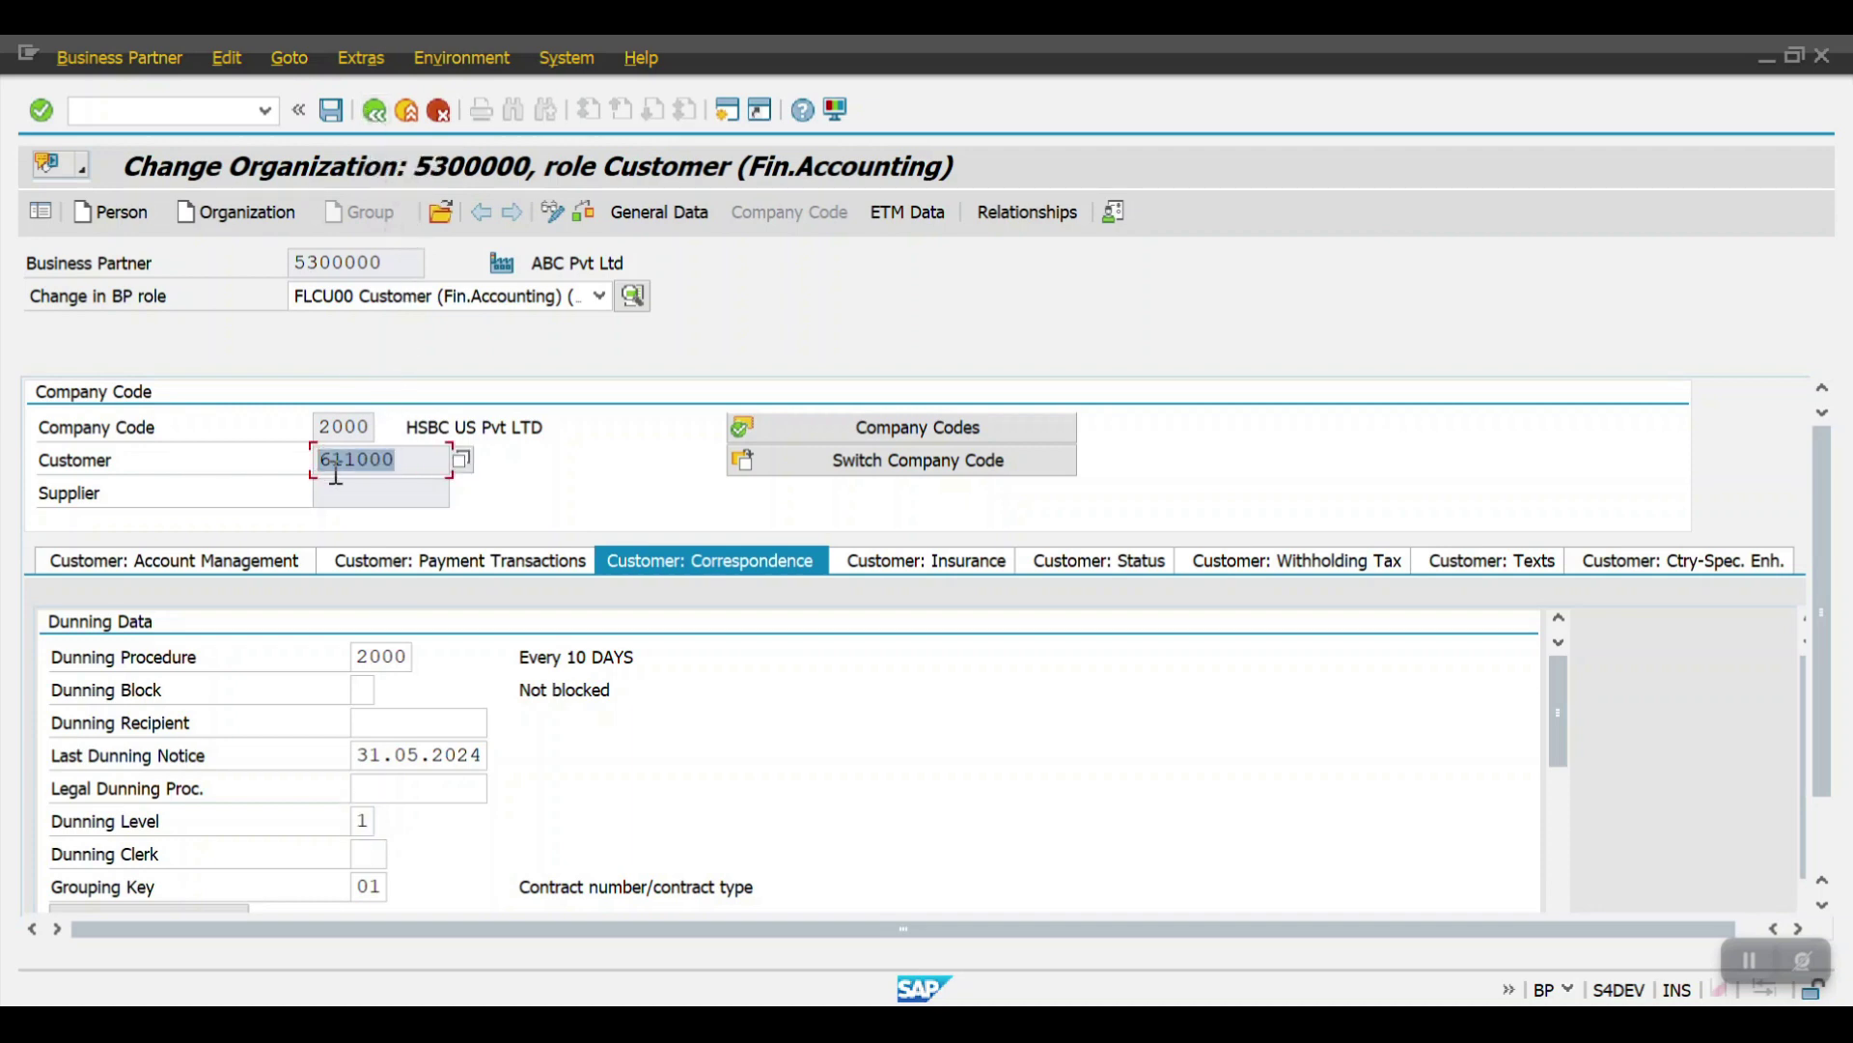
# Look up the customer number of IDFC Pvt Ltd in the customer line item display and return to the business partner session.
pyautogui.moveTo(454, 1023)
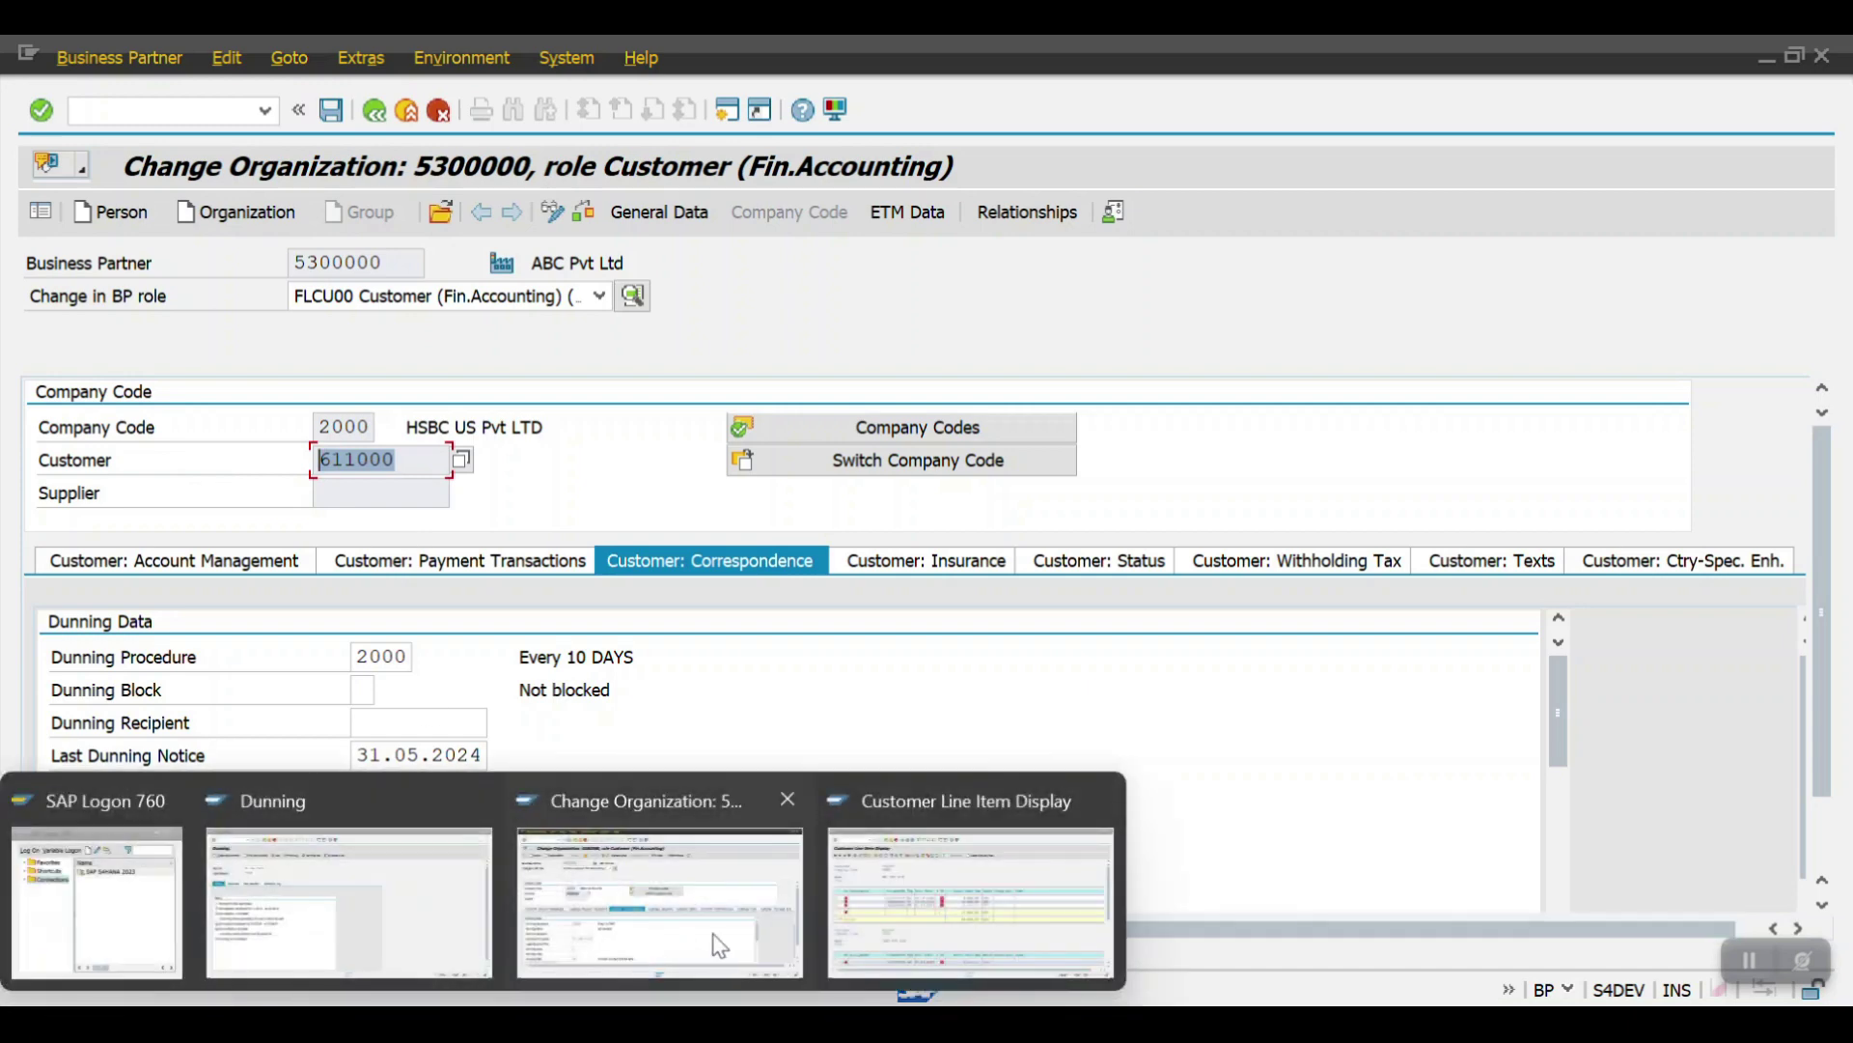
pyautogui.click(882, 921)
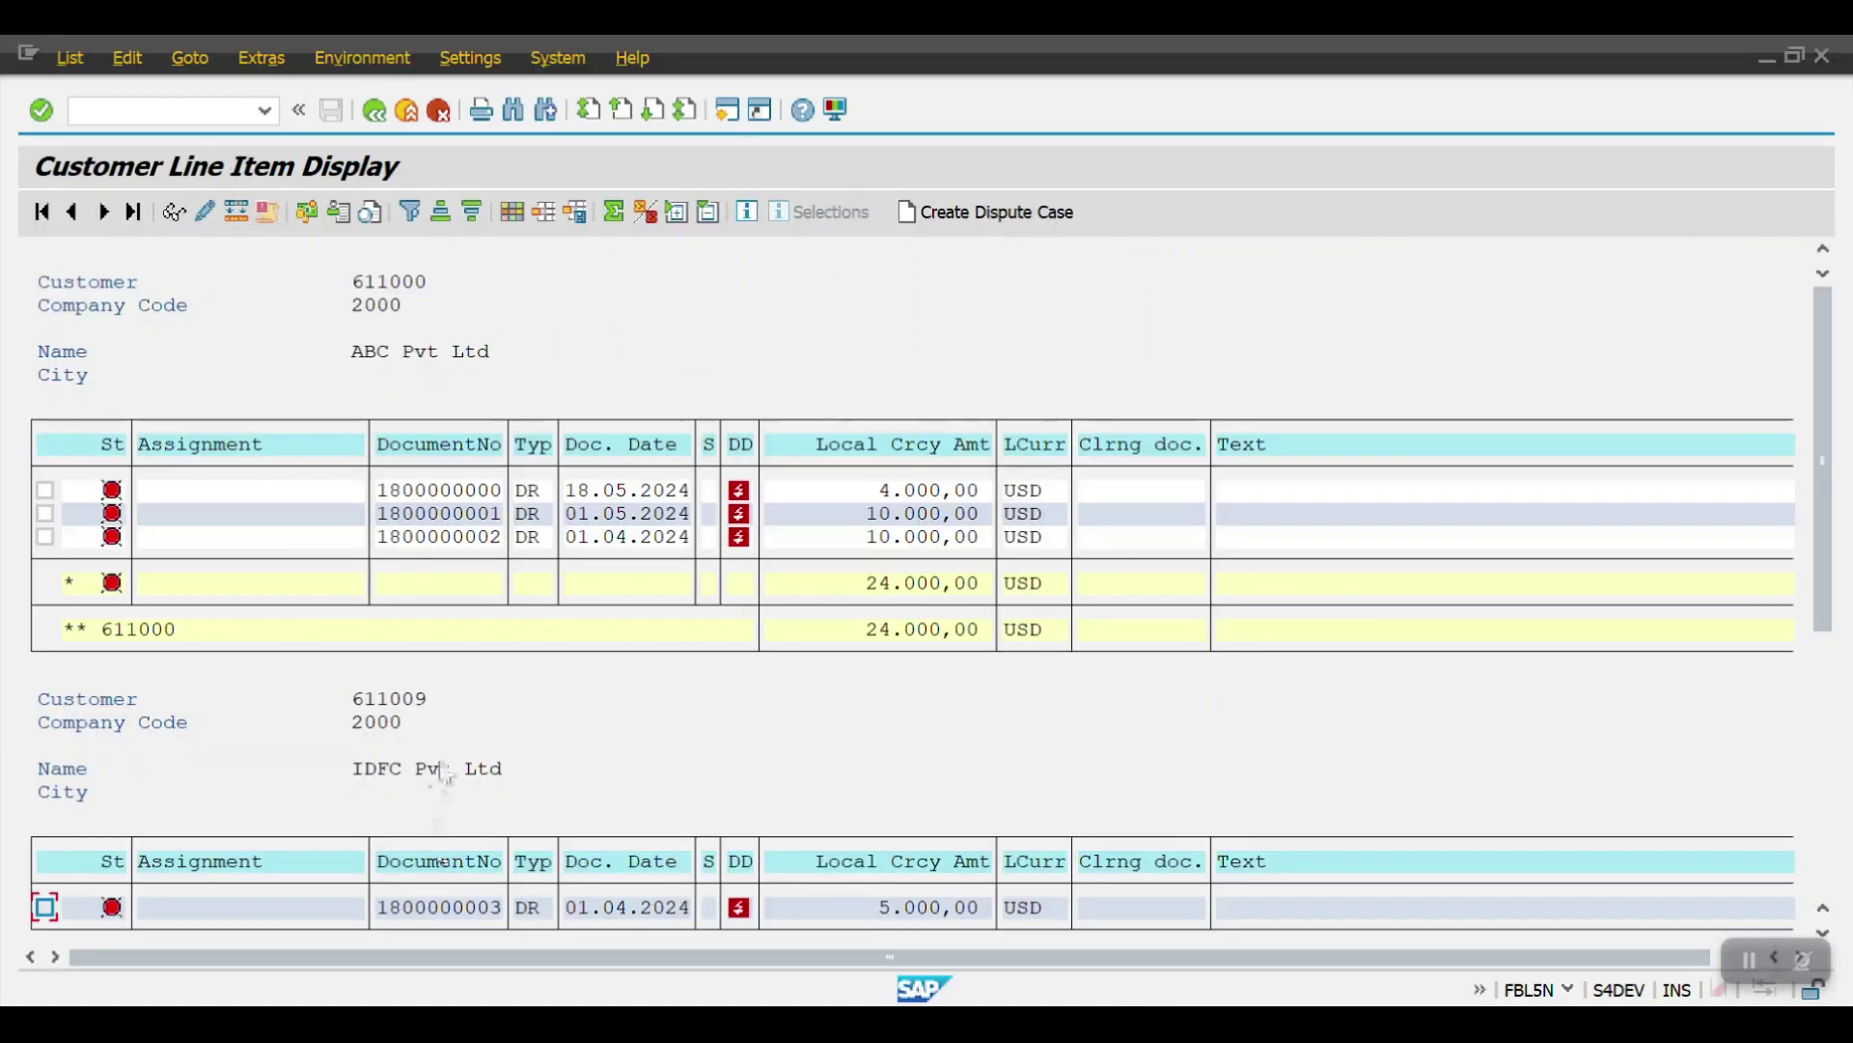
pyautogui.click(359, 704)
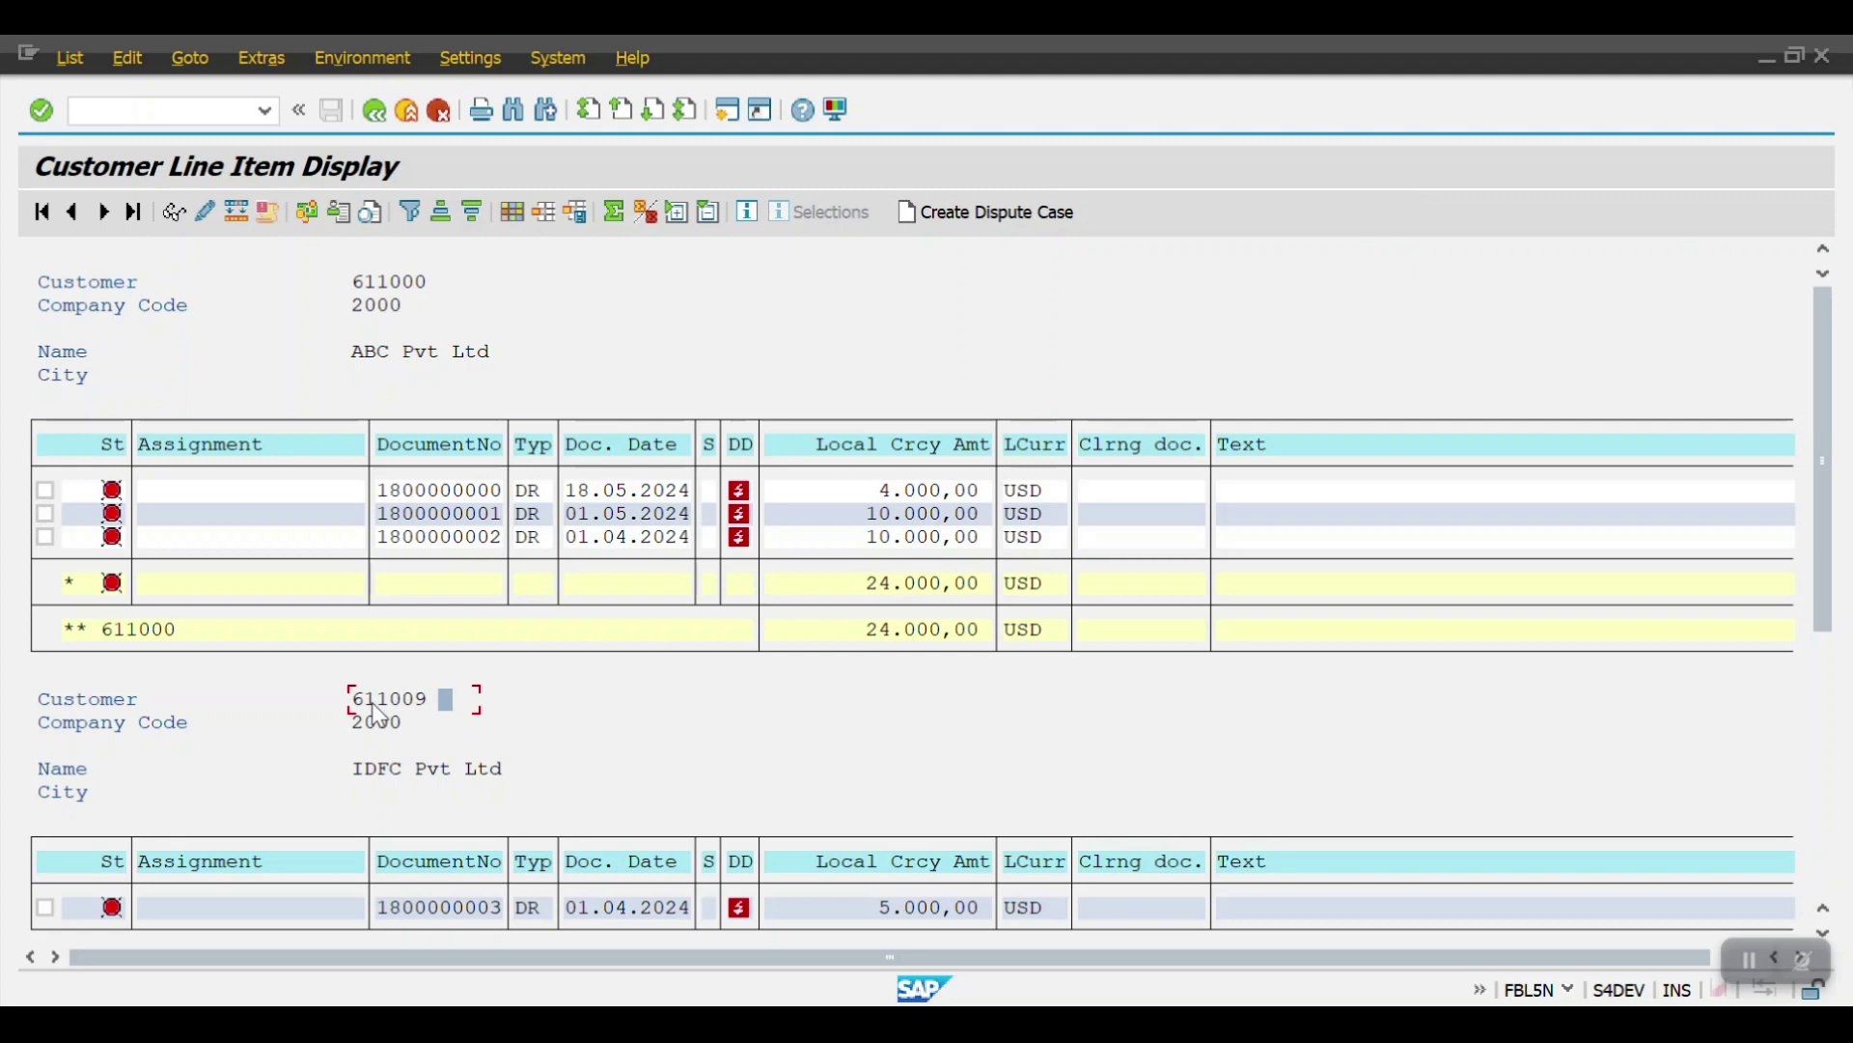
pyautogui.hotkey('alt', 'Tab')
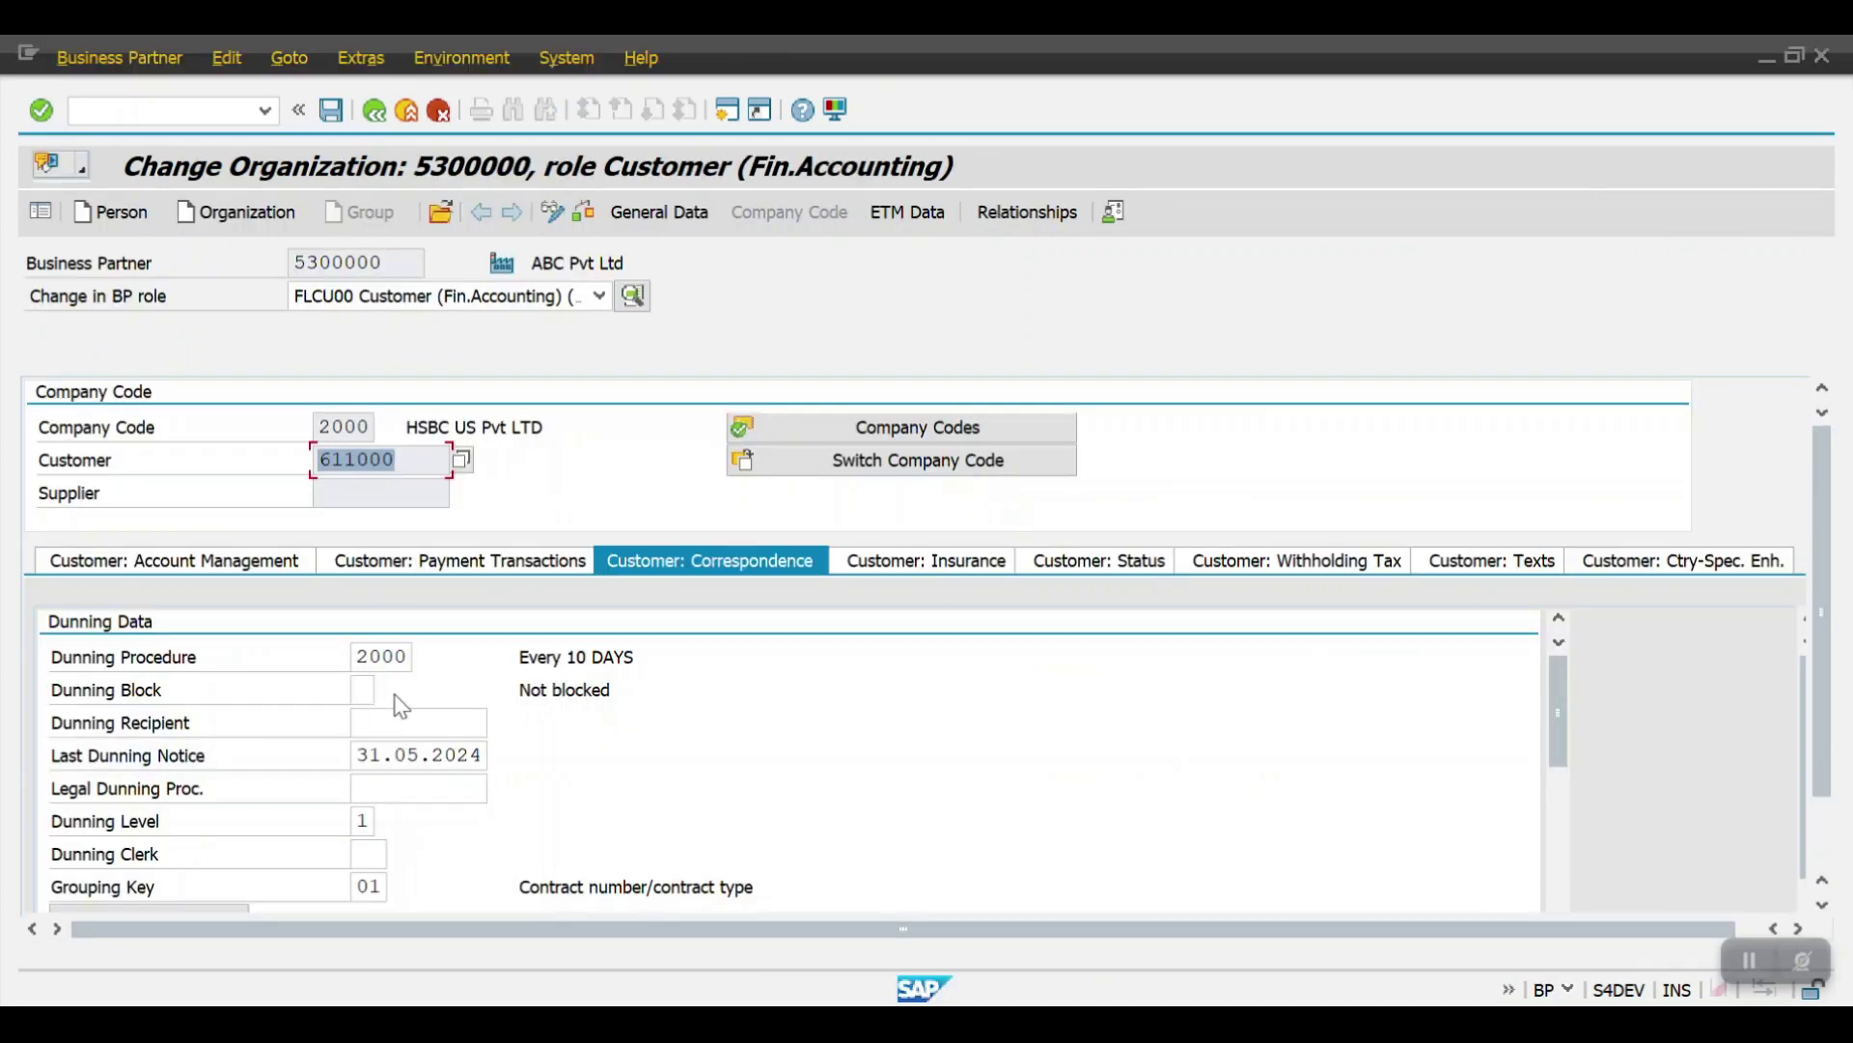
# Restart transaction BP, find IDFC Pvt Ltd by customer number and check the dunning level in its company code 2000 dunning data.
pyautogui.click(374, 111)
pyautogui.write('BP')
pyautogui.press('Return')
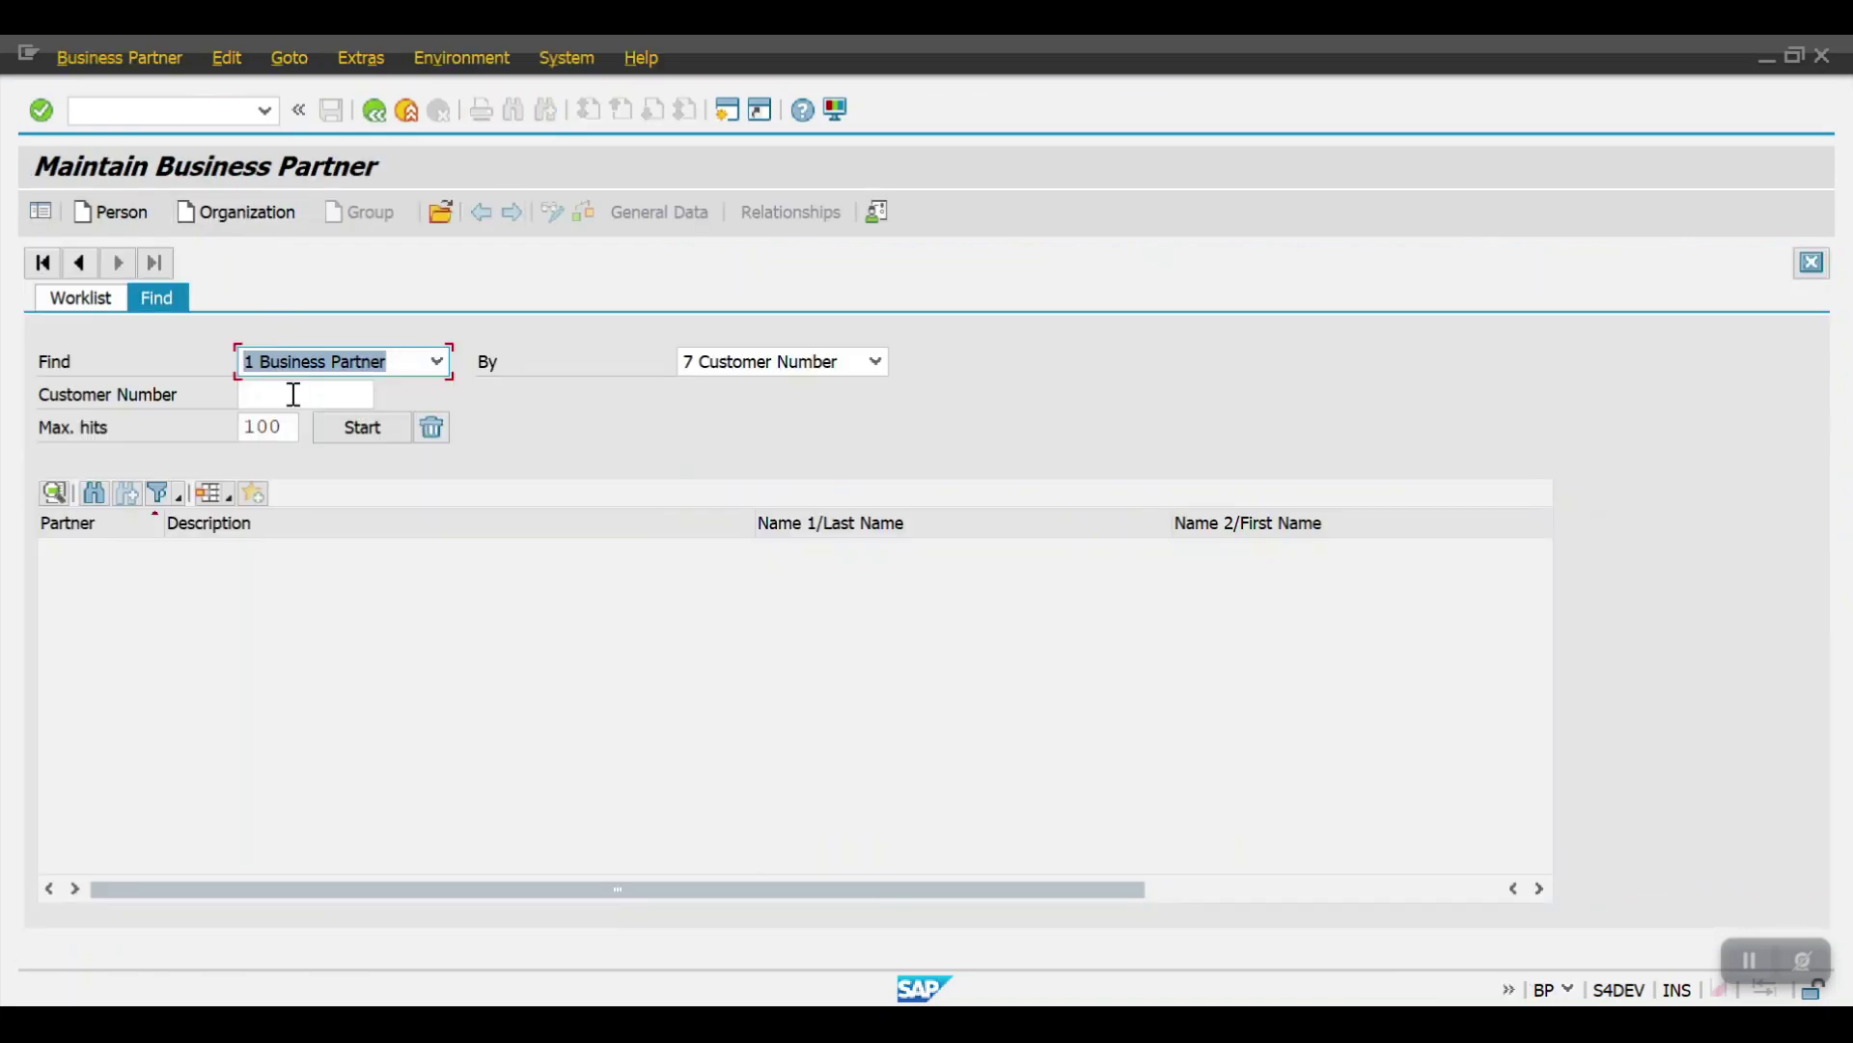
pyautogui.click(298, 394)
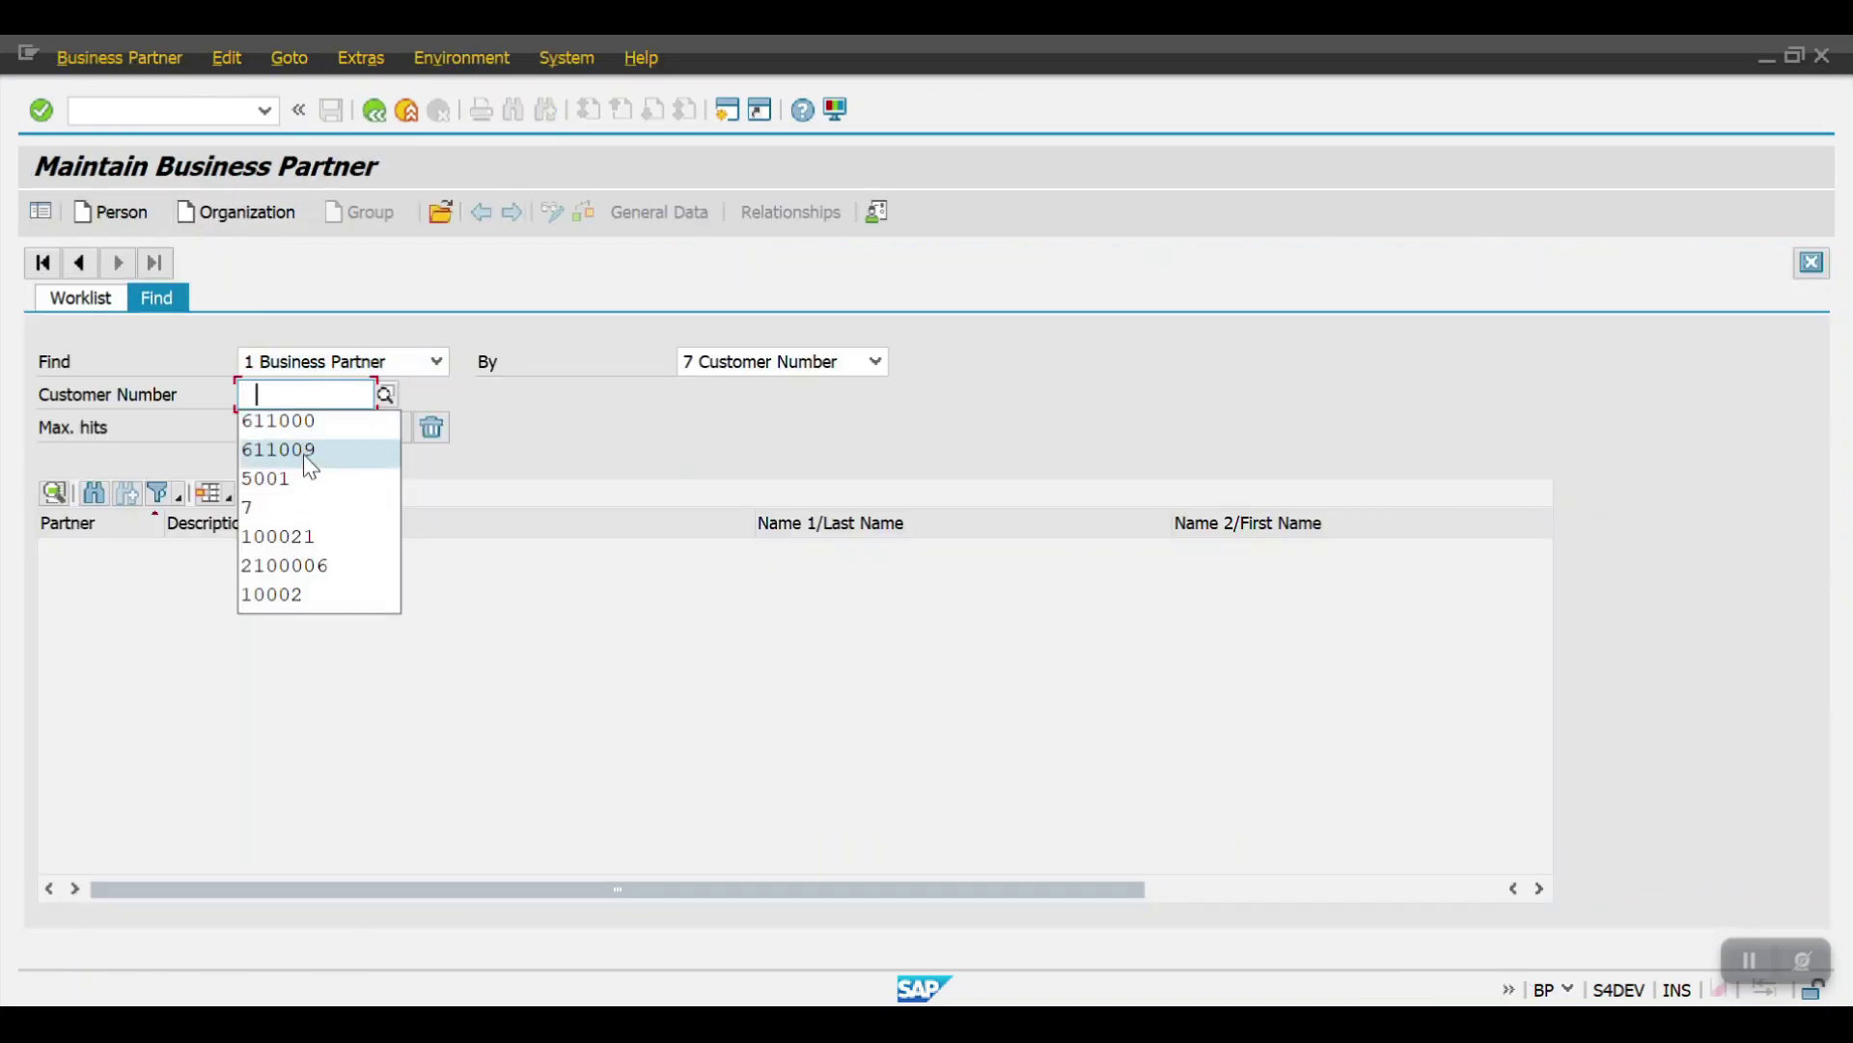
pyautogui.click(311, 463)
pyautogui.click(372, 428)
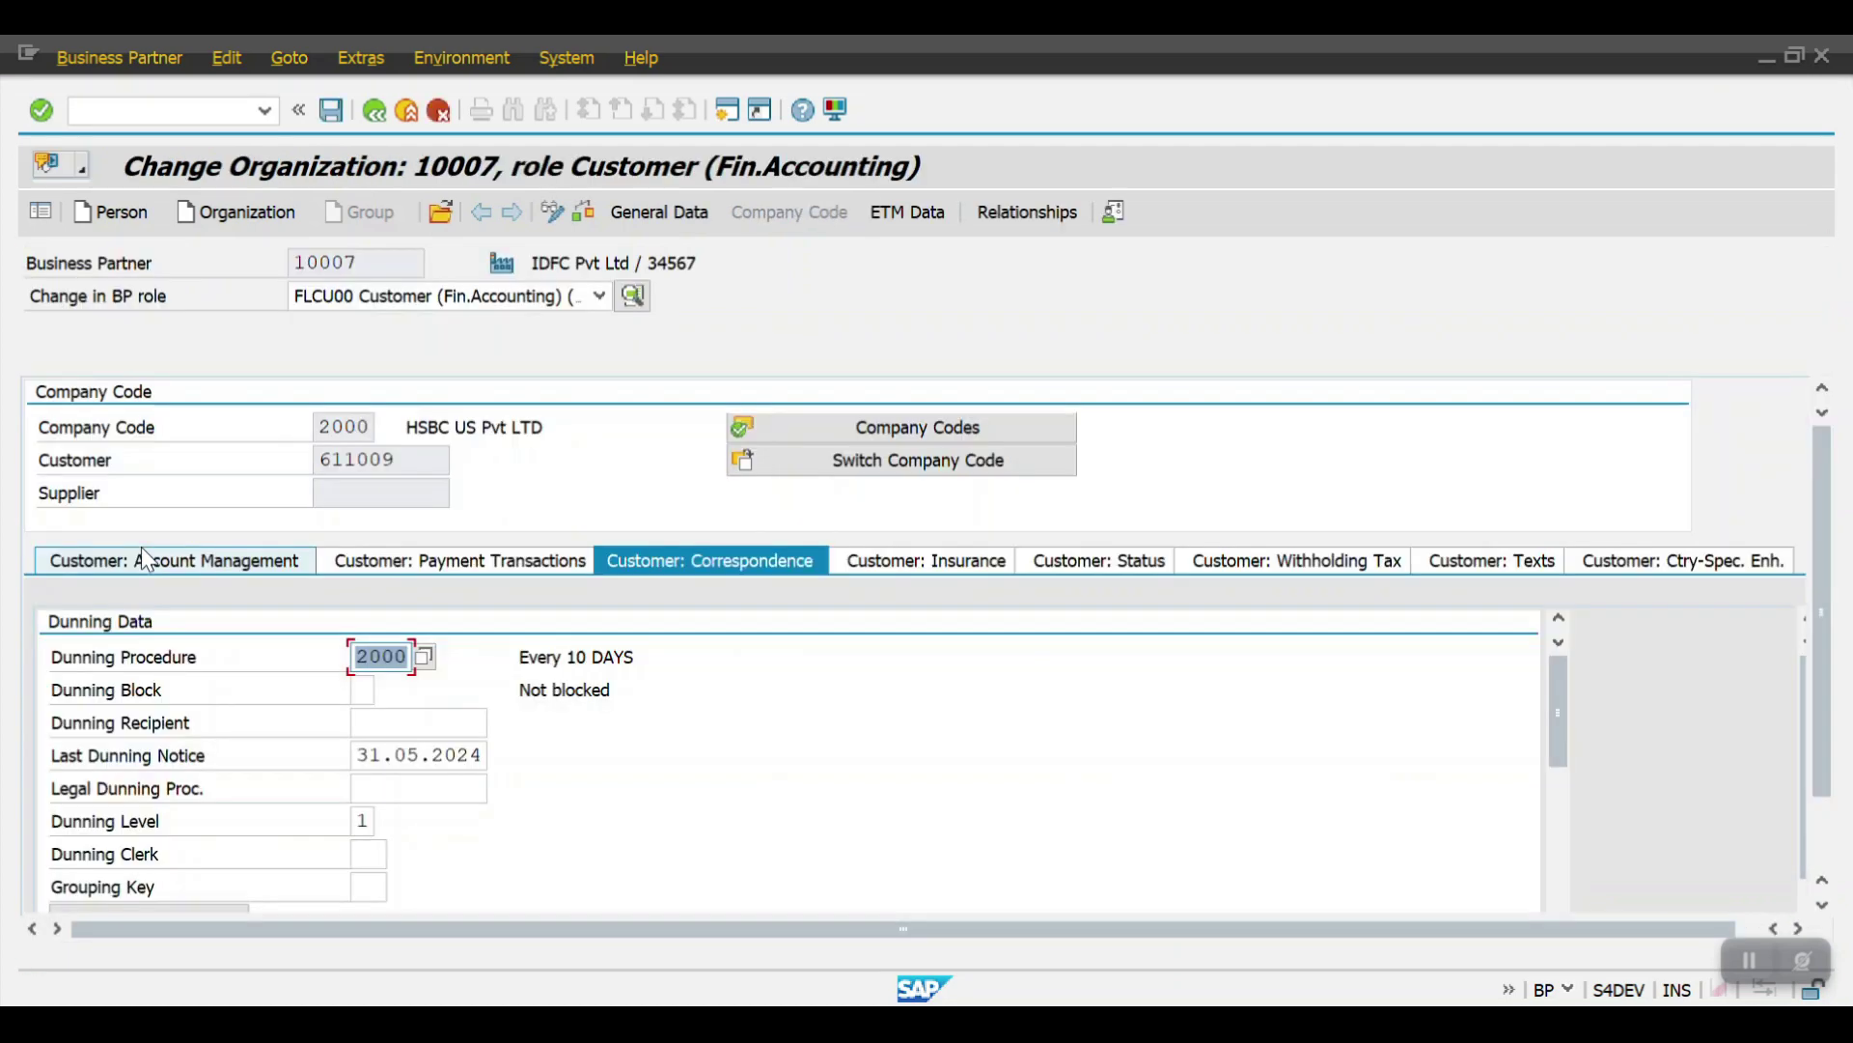
pyautogui.click(362, 820)
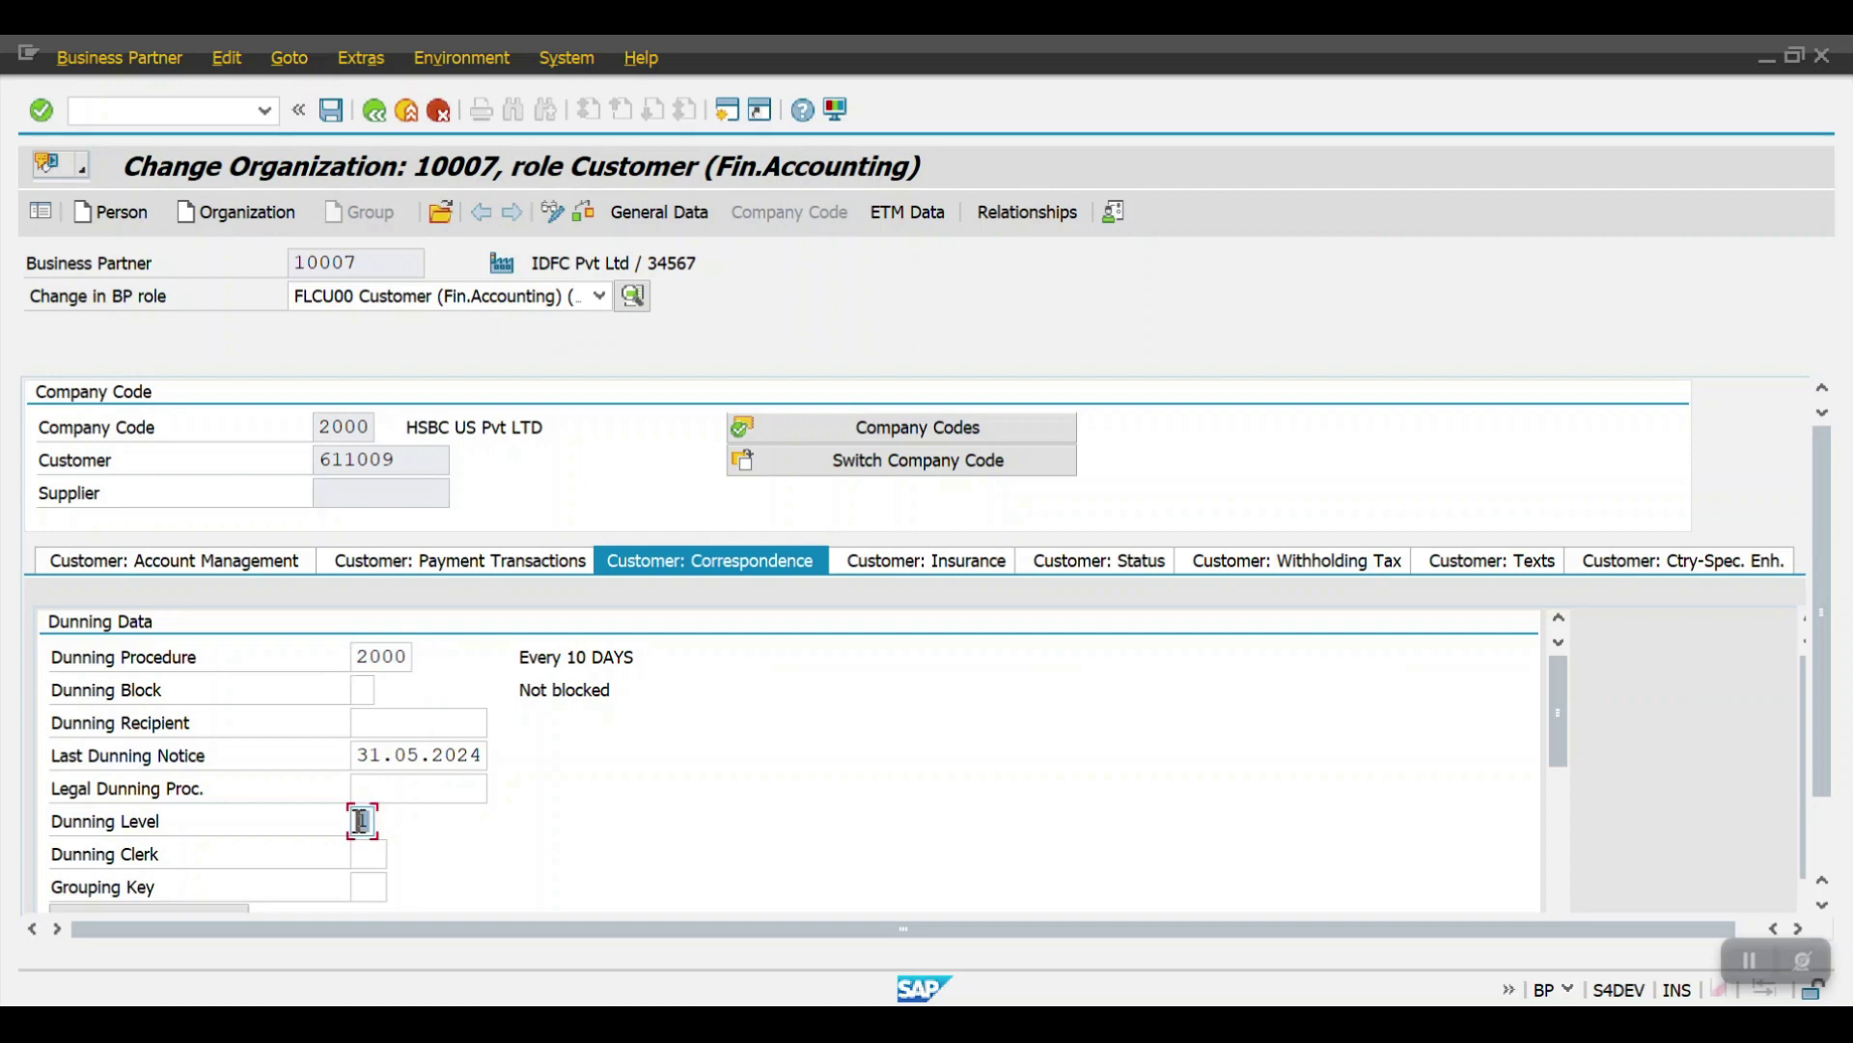